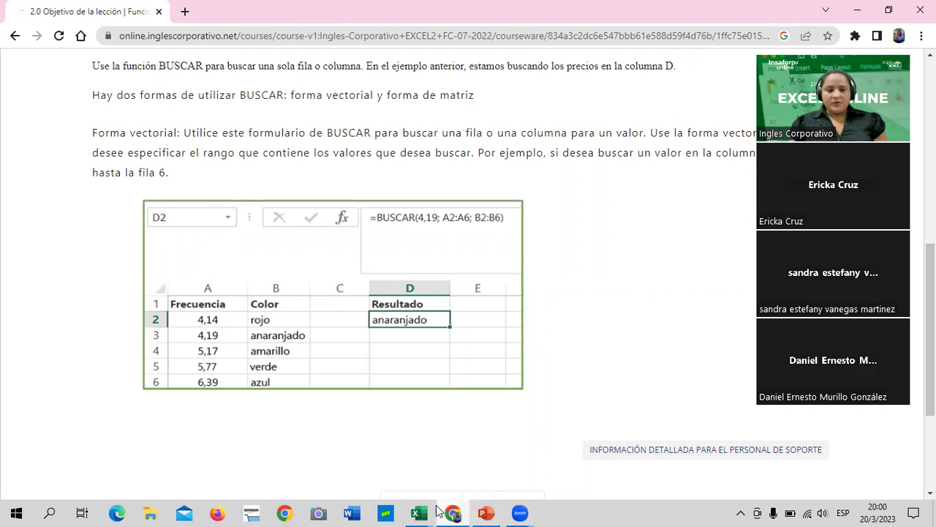
- Bring the Ejercicios de Referencias workbook to the front in Excel
mouse_move(422, 505)
click(561, 465)
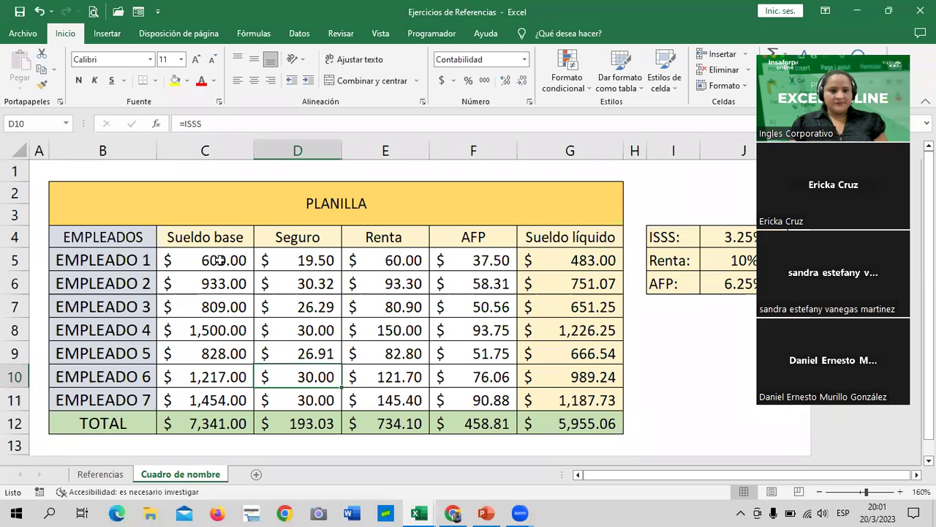
click(296, 259)
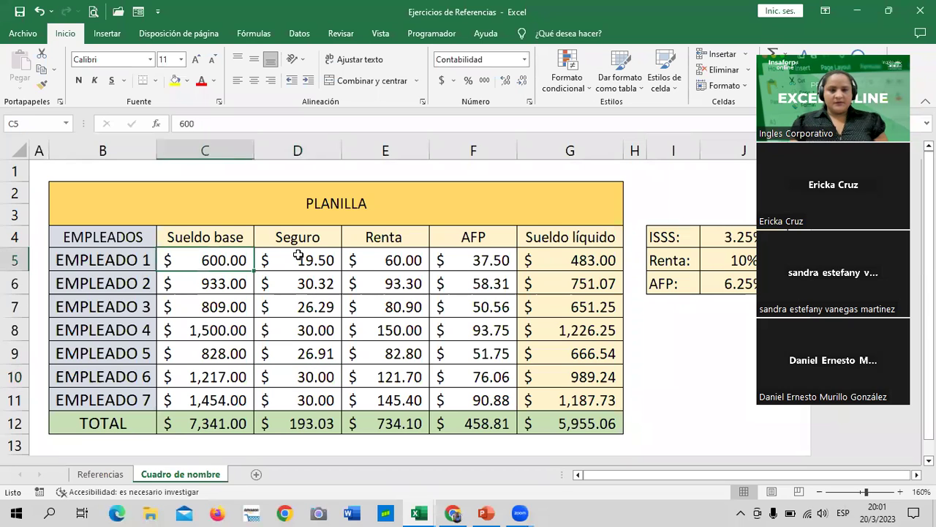
click(287, 302)
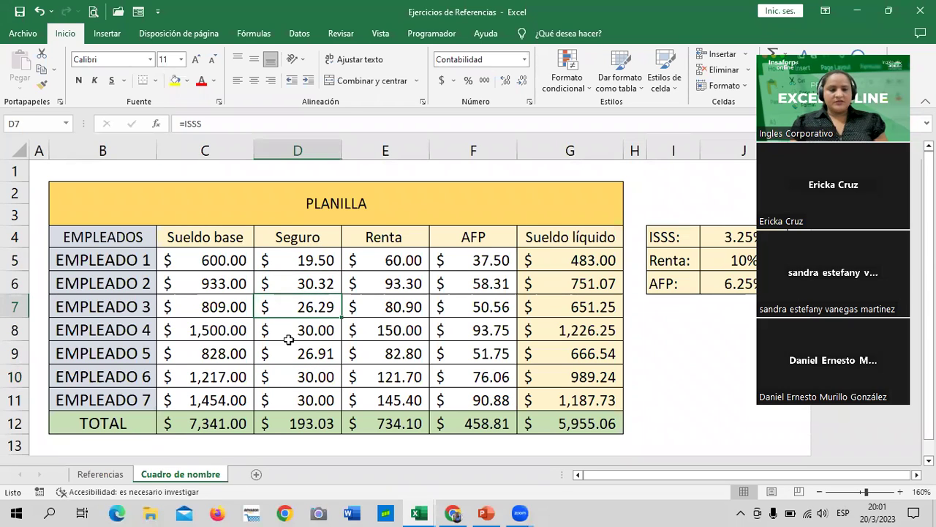
click(287, 401)
click(231, 400)
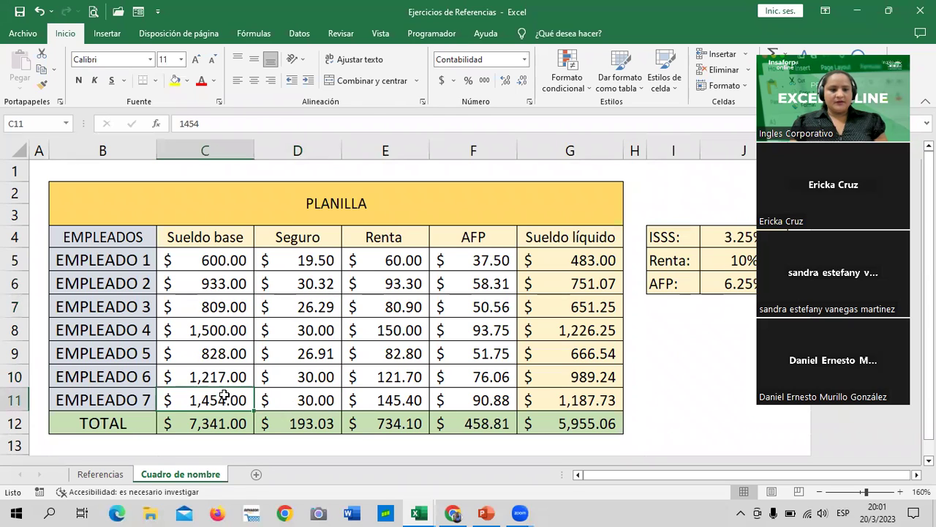
click(223, 376)
click(220, 353)
click(211, 328)
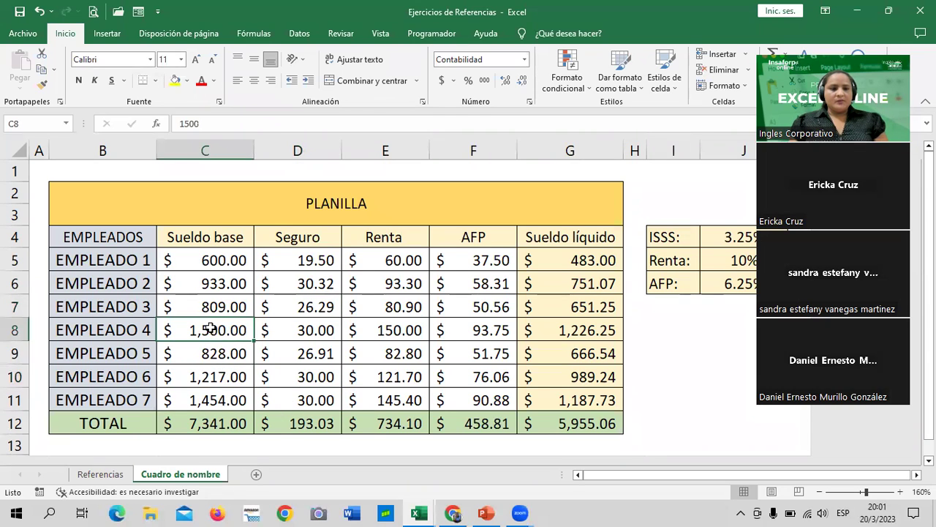
click(209, 301)
click(210, 282)
click(218, 254)
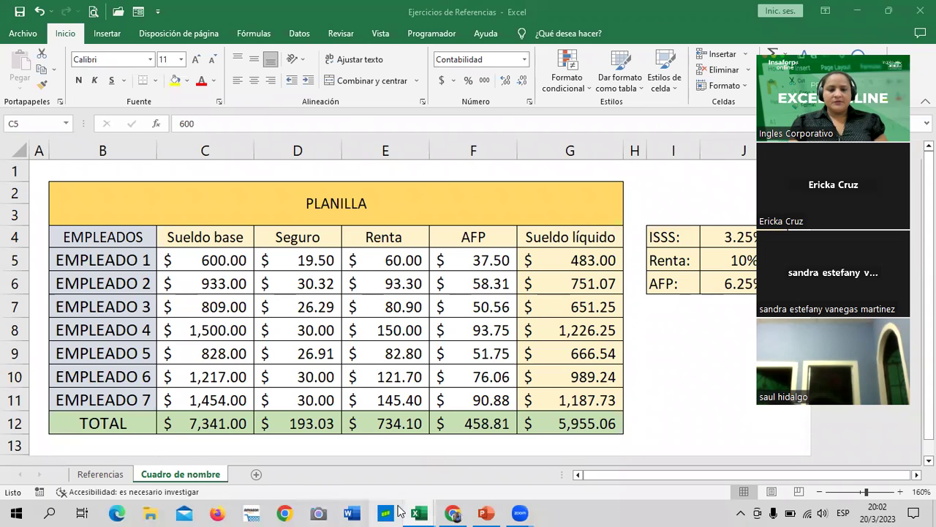
- Return to the 2.0 Objetivo de la lección BUSCAR page in Chrome
click(453, 512)
- Open the Progreso page and look over the empty grade chart for HW 01–04, Midterm and Final
scroll(336, 324, up, 5)
scroll(337, 324, up, 2)
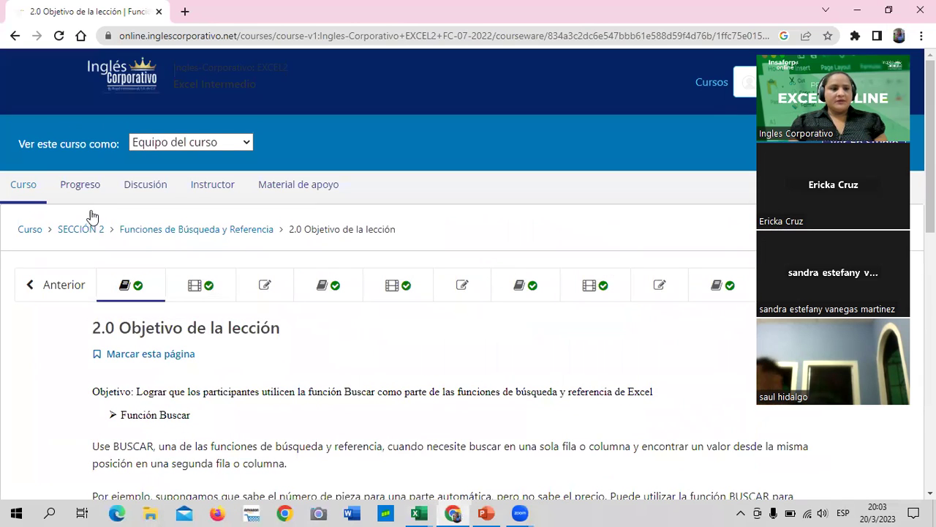
click(75, 184)
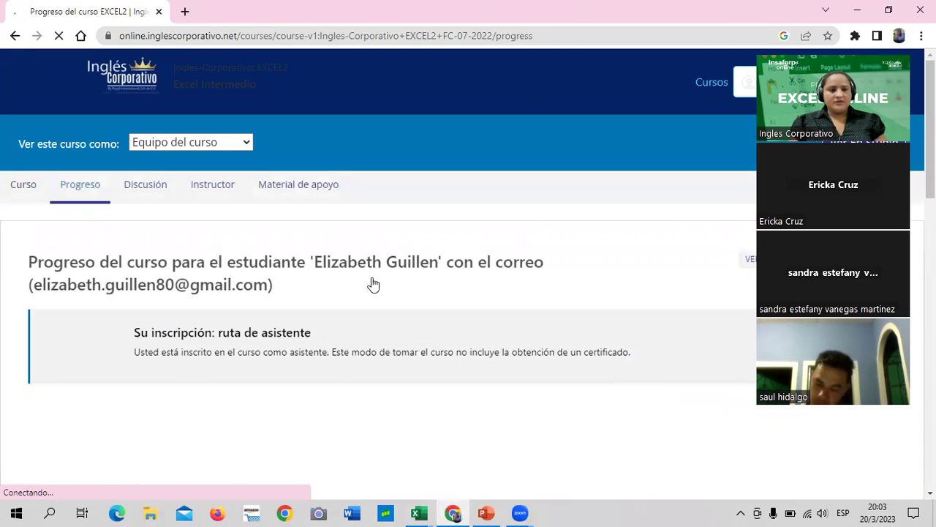
scroll(359, 325, down, 3)
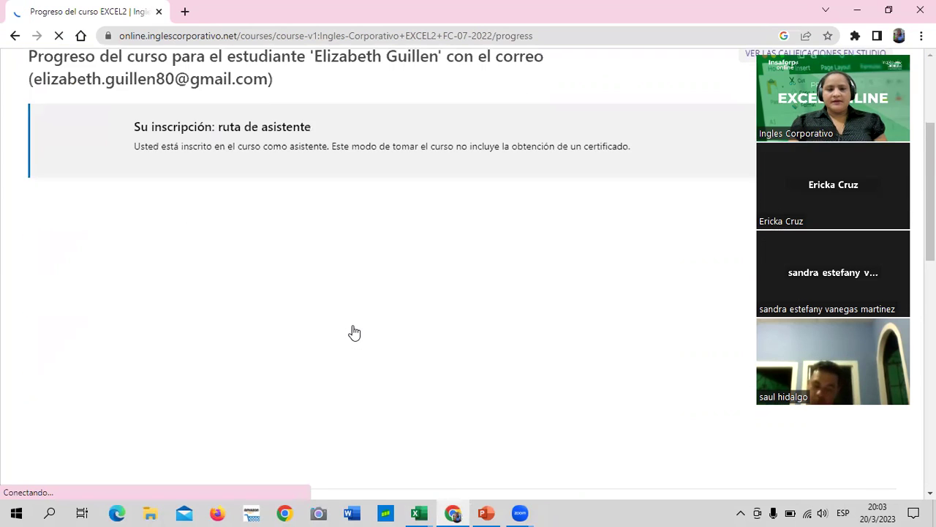
scroll(354, 332, down, 3)
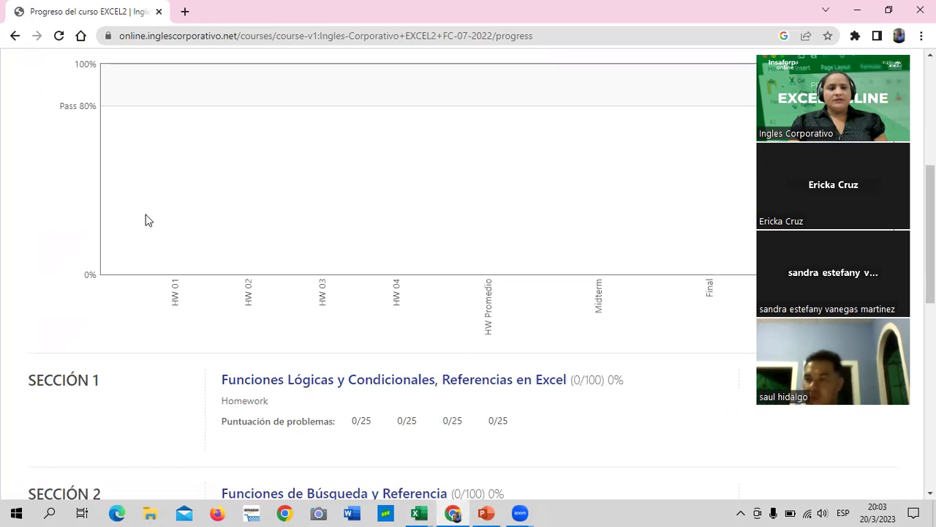
scroll(145, 220, up, 1)
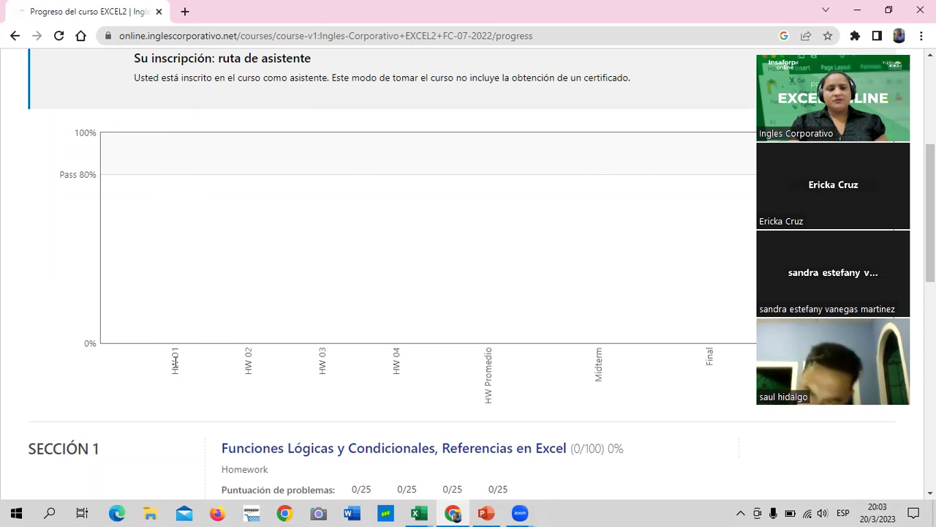
scroll(151, 362, up, 3)
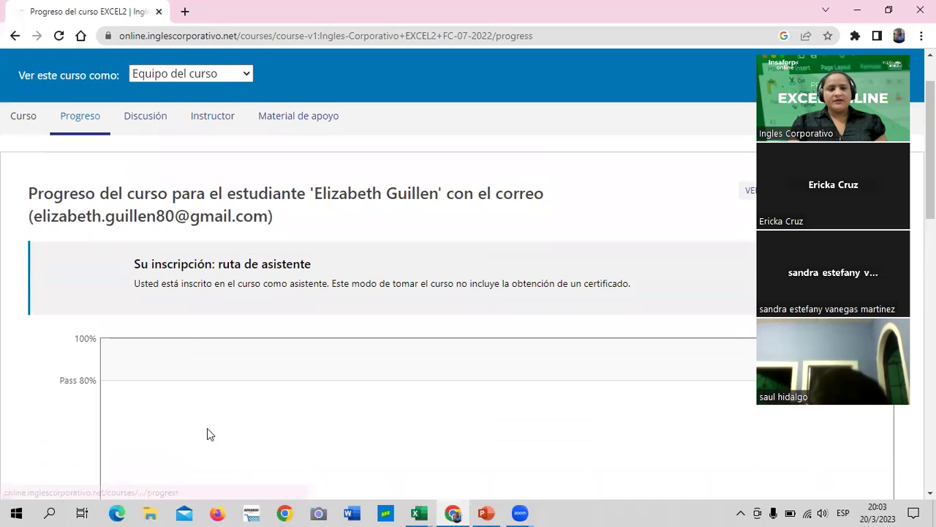
scroll(241, 271, down, 2)
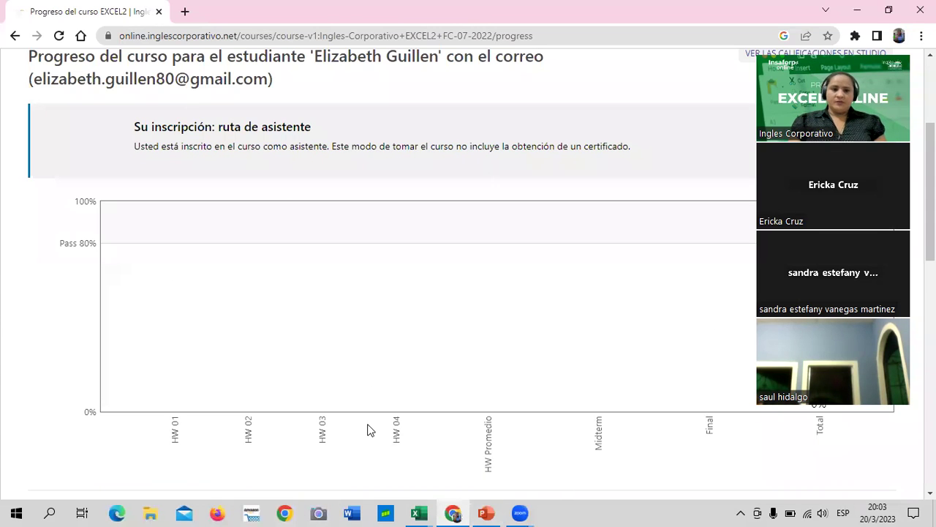
scroll(176, 264, up, 3)
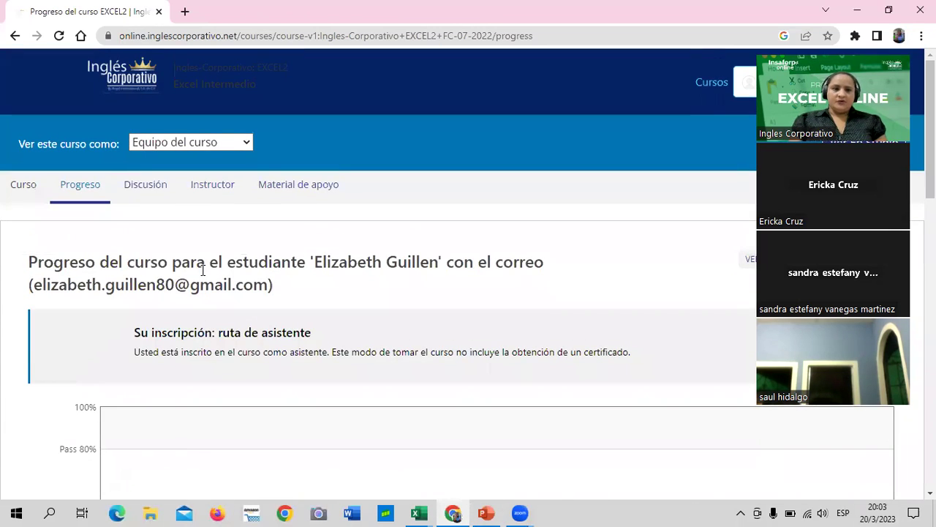
- From the Curso outline, expand SECCIÓN 2 and open Funciones de Búsqueda y Referencia
click(19, 189)
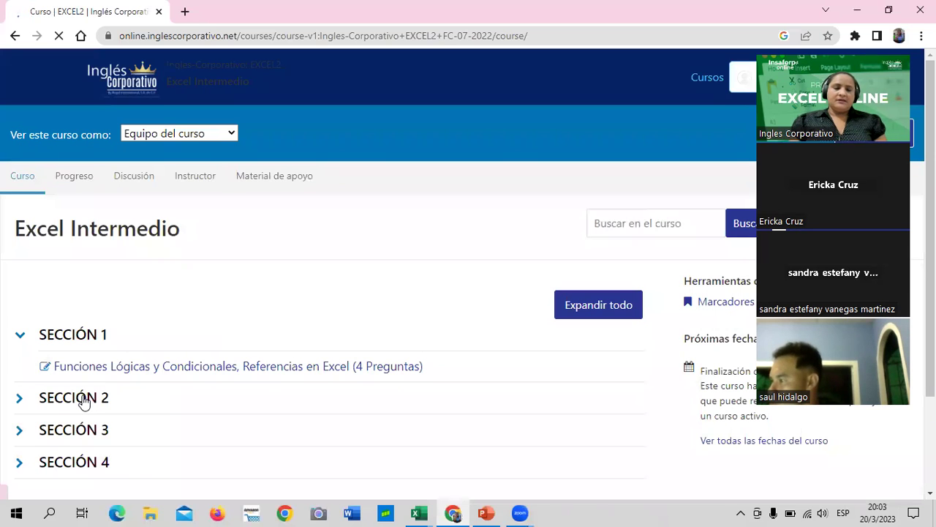
scroll(105, 387, down, 3)
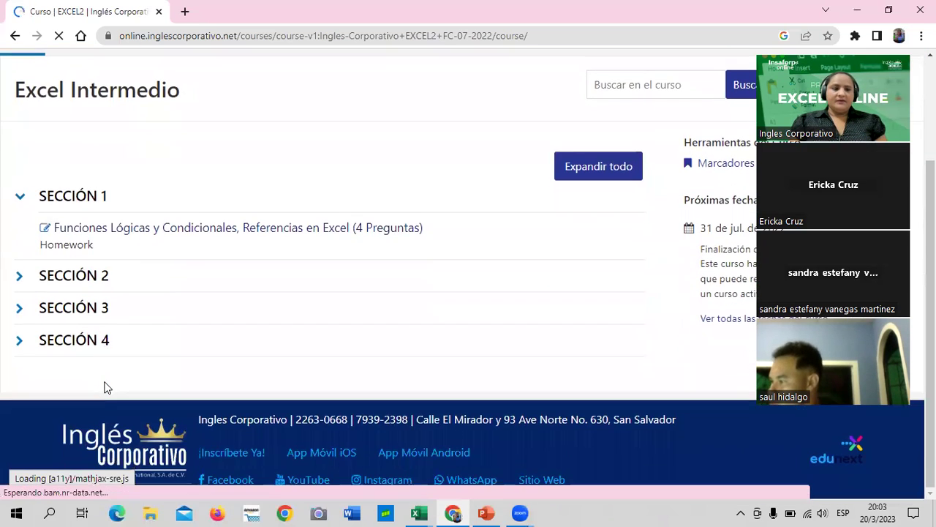
click(94, 276)
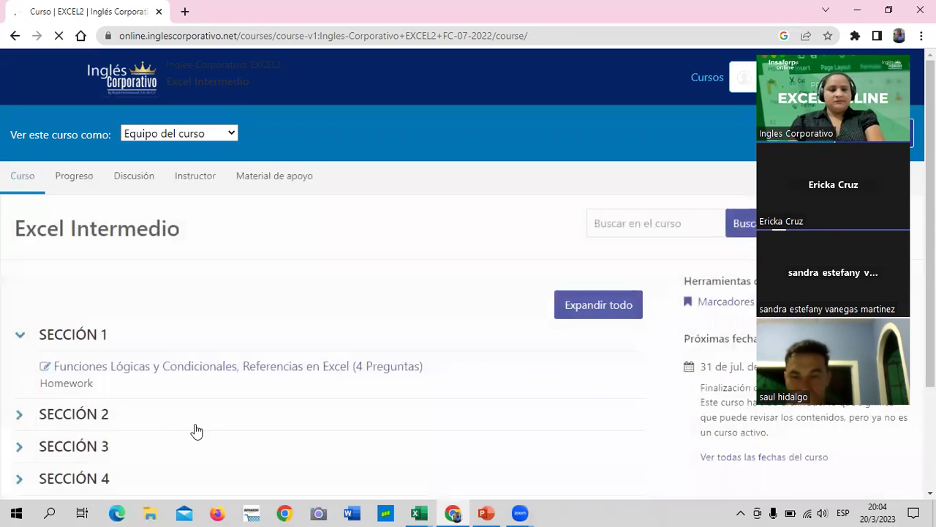
click(105, 416)
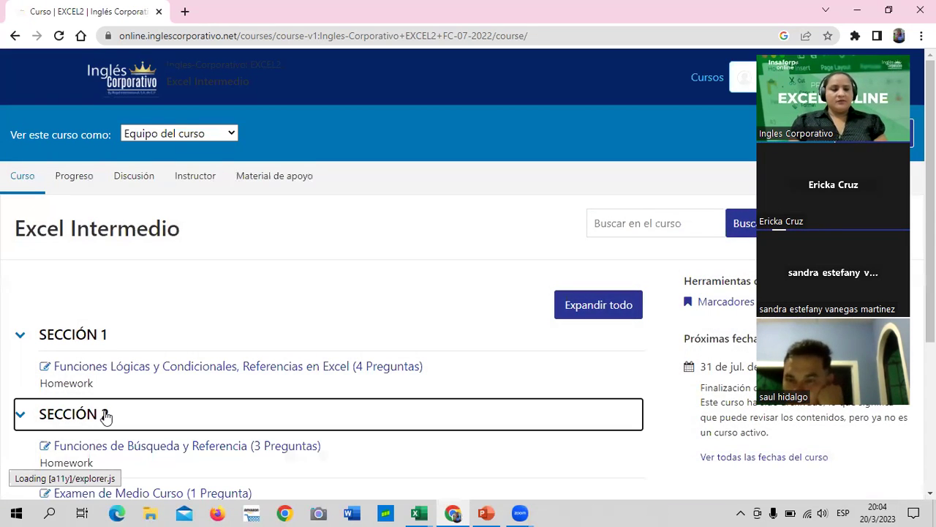
scroll(110, 413, down, 2)
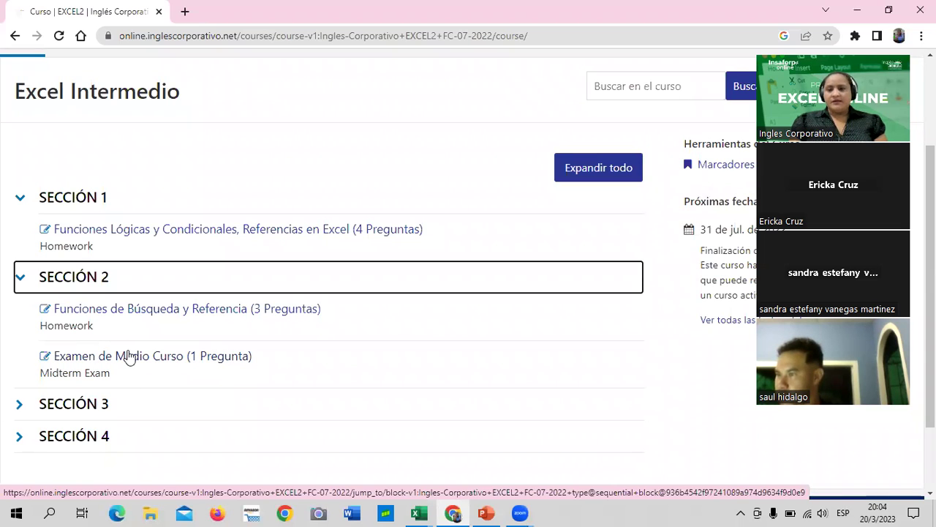
click(139, 308)
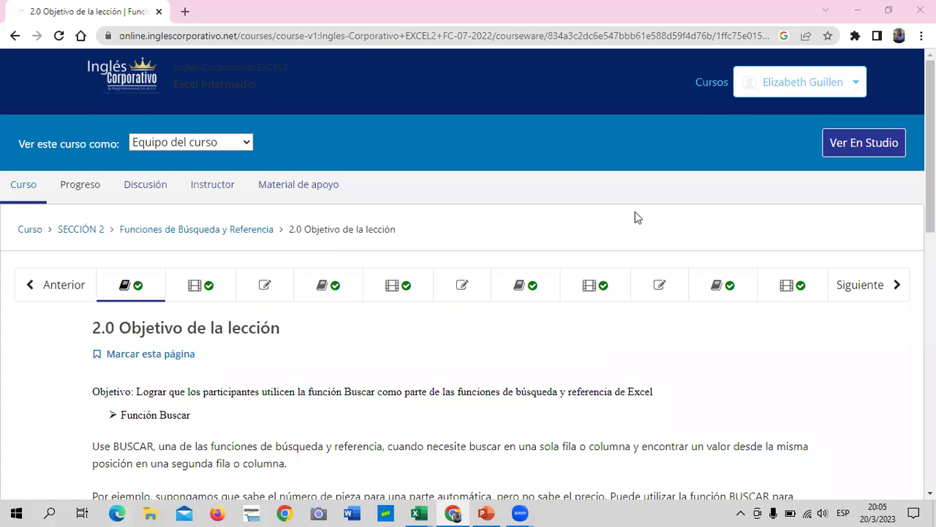
- Scroll down the lesson to the Forma vectorial example =BUSCAR(4,19; A2:A6; B2:B6)
scroll(395, 333, down, 1)
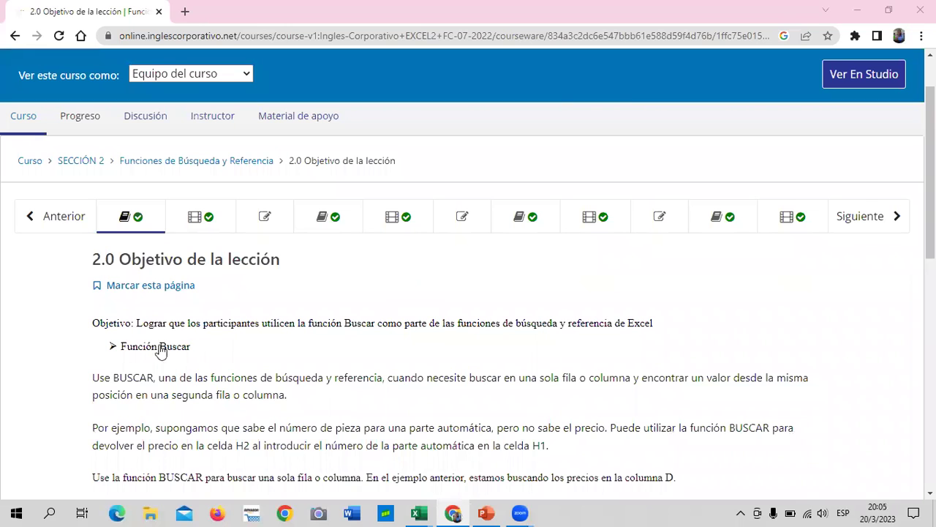
scroll(221, 339, down, 1)
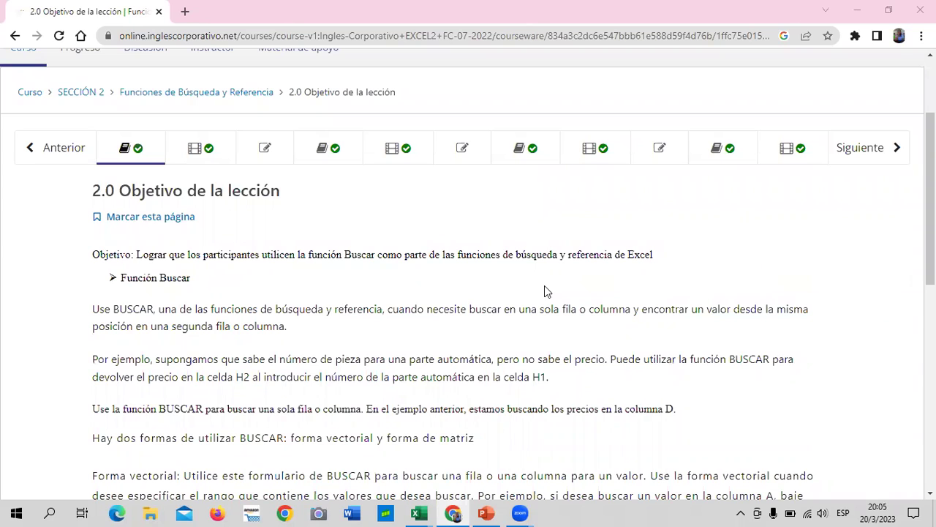
scroll(366, 333, down, 1)
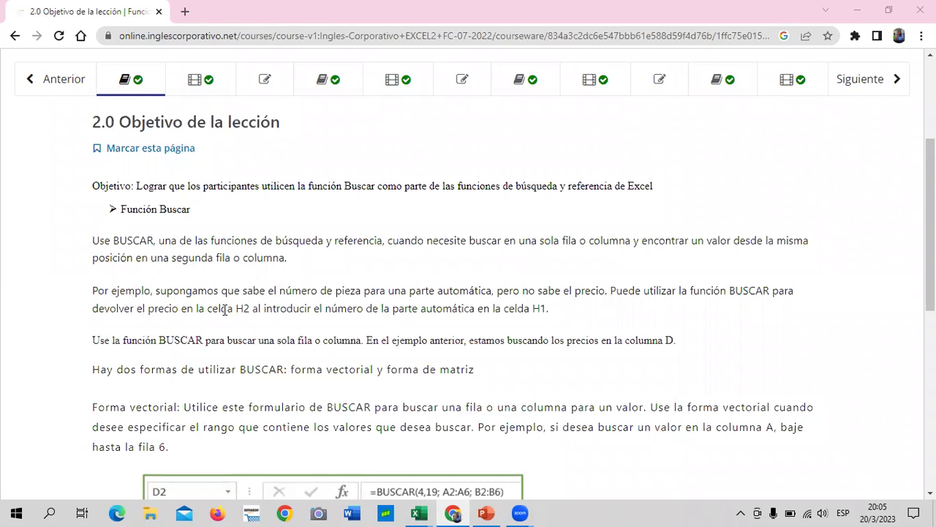
scroll(224, 311, down, 2)
scroll(225, 311, up, 1)
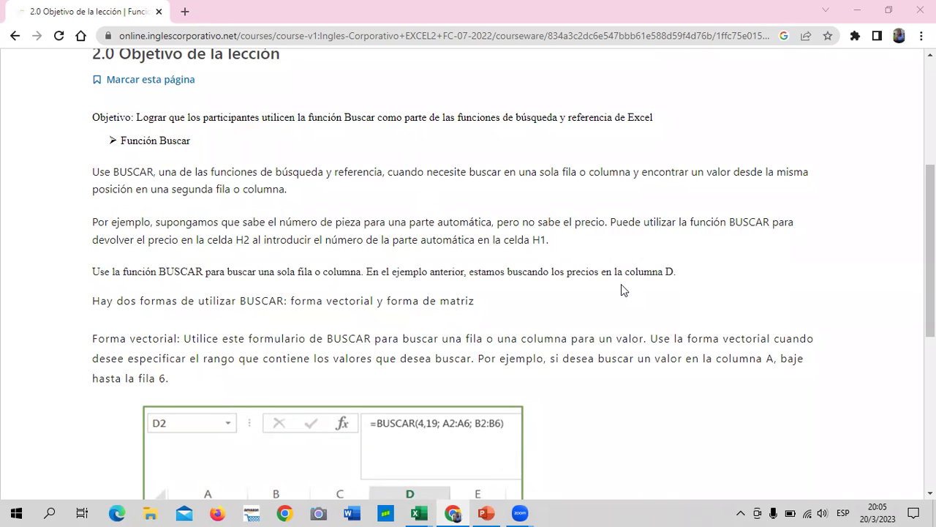
- Read past the example returning anaranjado in D2 down to the Anterior/Siguiente buttons
scroll(622, 284, down, 3)
scroll(621, 284, up, 2)
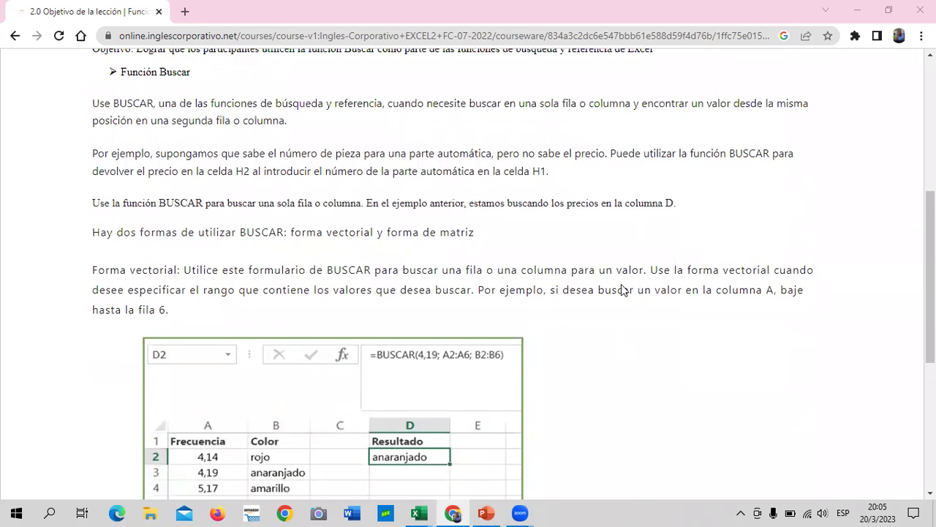
scroll(621, 288, up, 2)
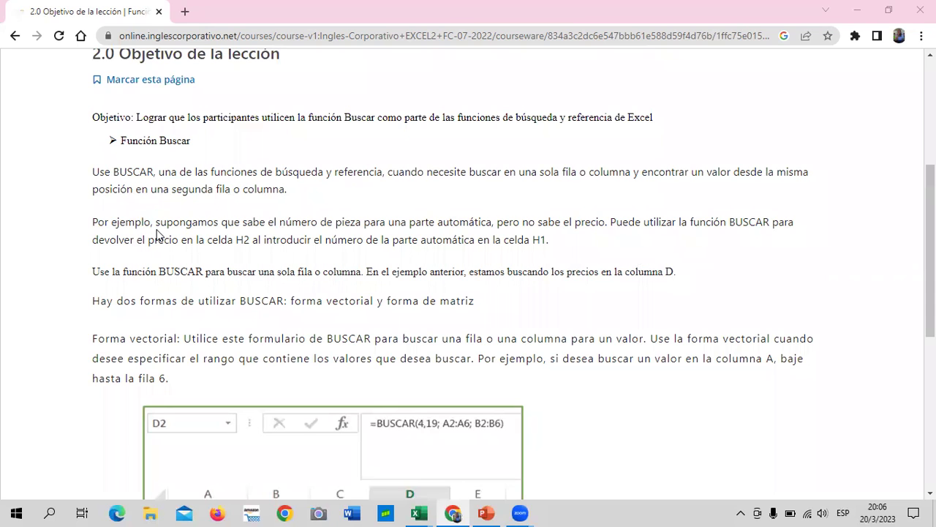
scroll(248, 316, down, 1)
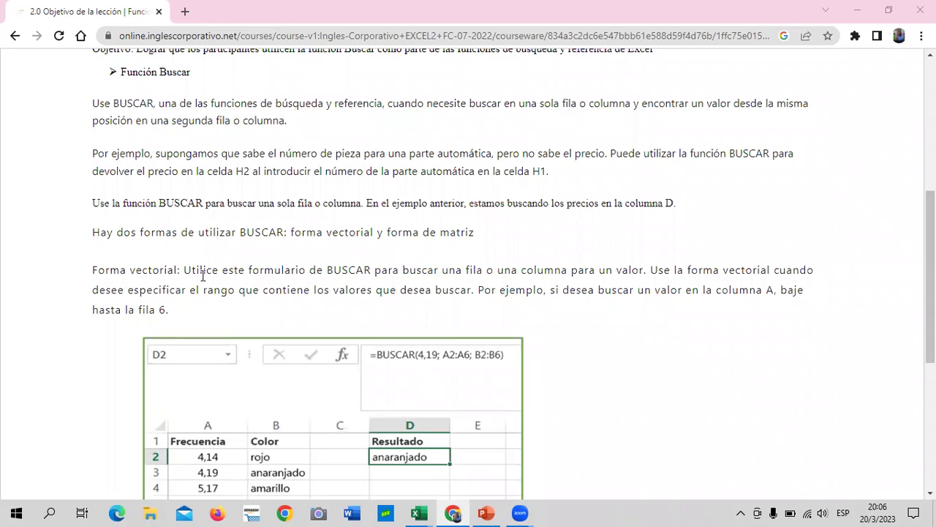
scroll(314, 369, down, 2)
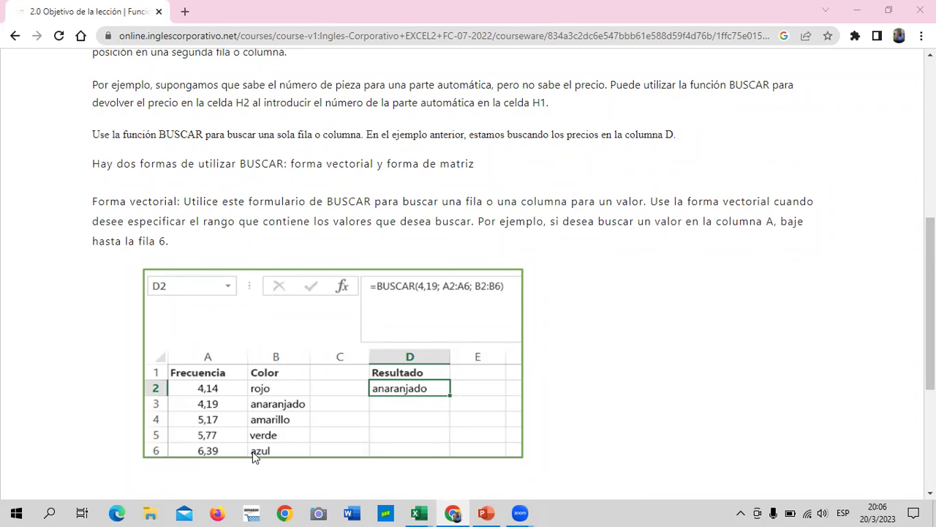
scroll(380, 332, down, 2)
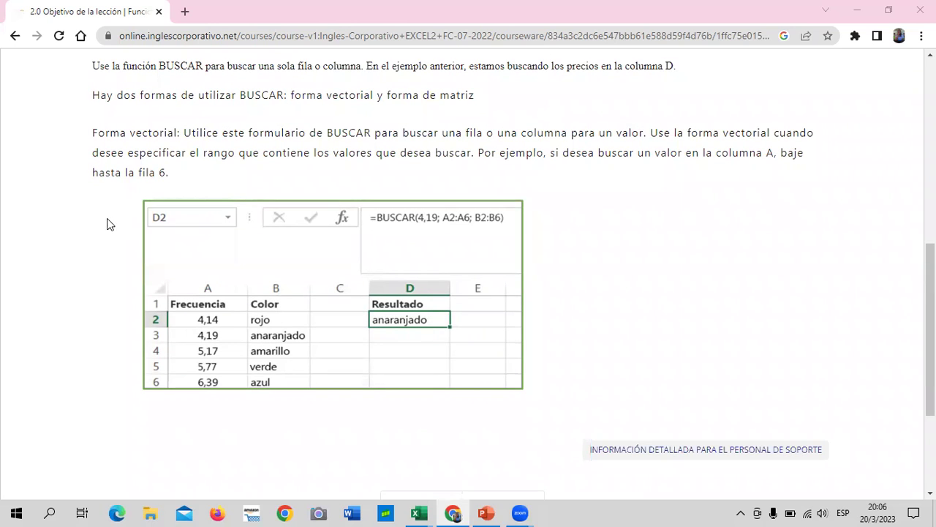
scroll(439, 275, down, 3)
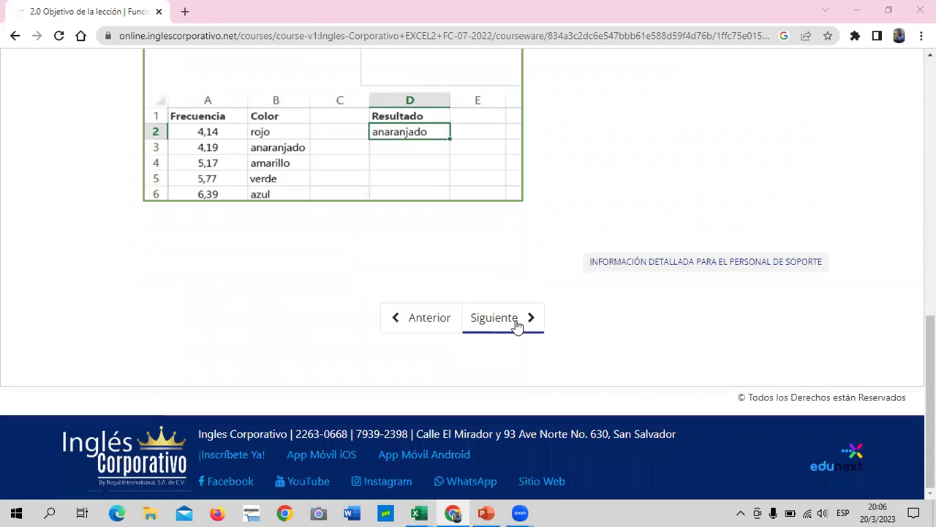
- Go to the 2.1 Función Buscar lesson and scroll to its embedded video
click(517, 322)
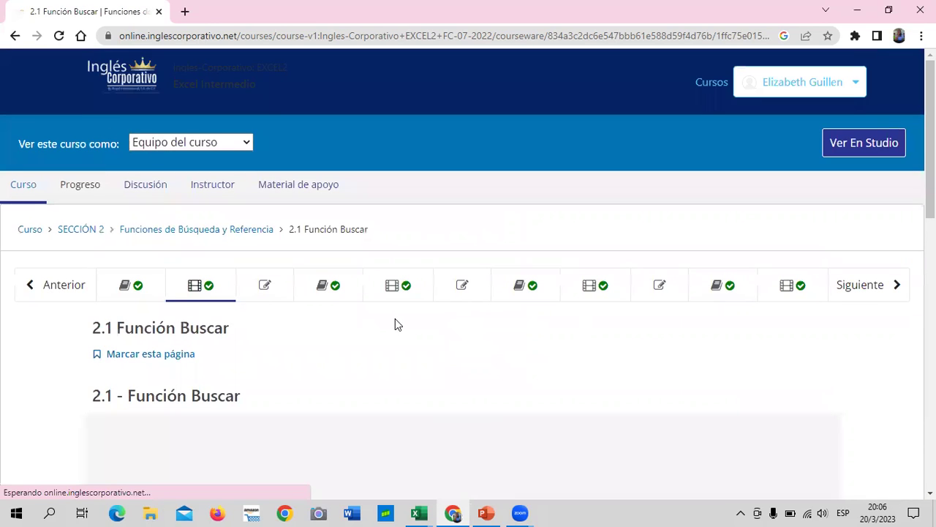
scroll(393, 323, down, 5)
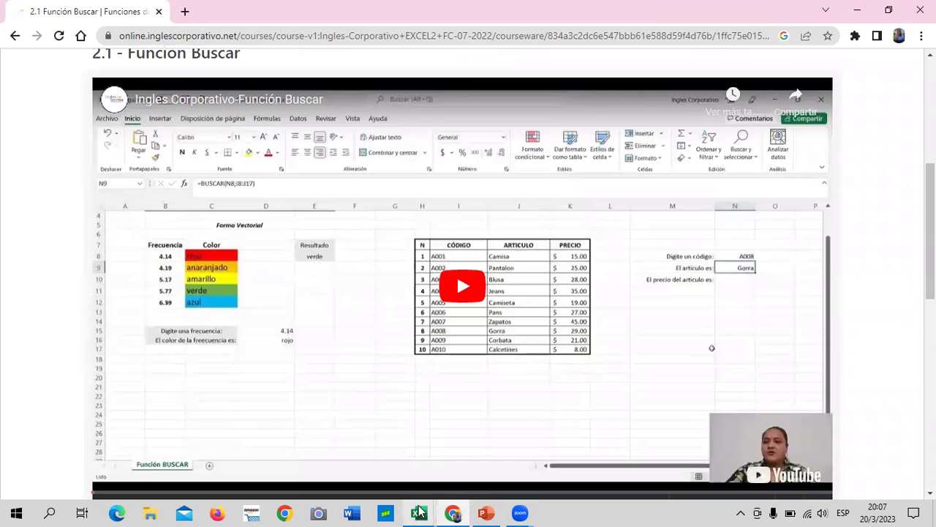
- Switch to the Funcion Buscar - copia workbook and inspect result cells N9, N10 and N8
key(alt+Tab)
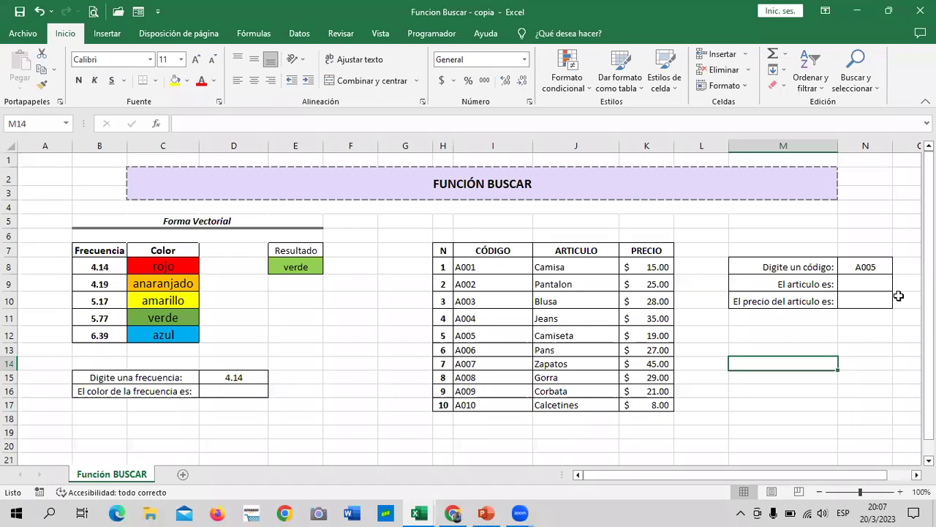
click(875, 282)
click(858, 301)
click(849, 282)
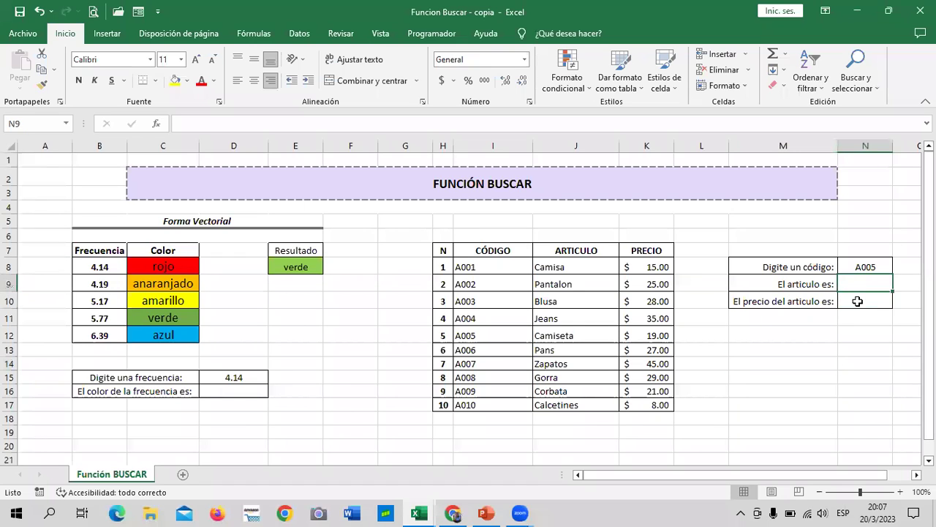
click(855, 299)
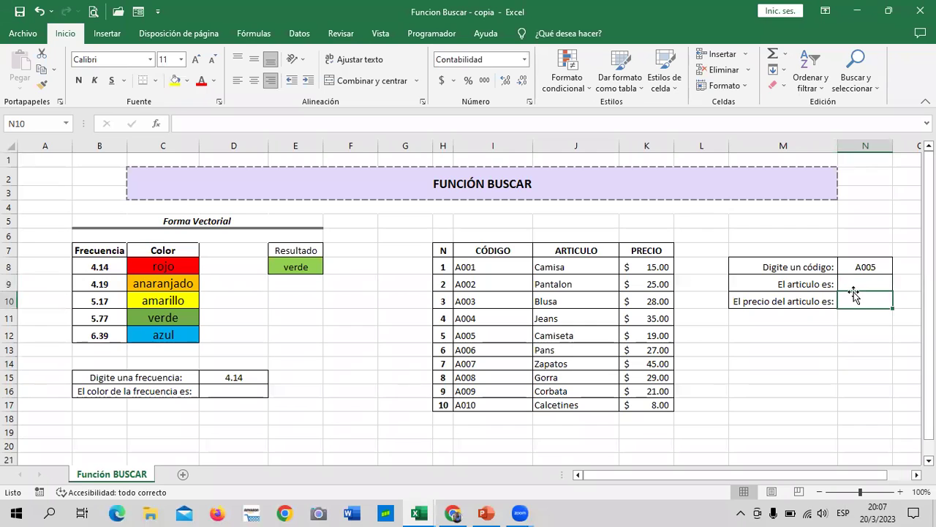
click(853, 265)
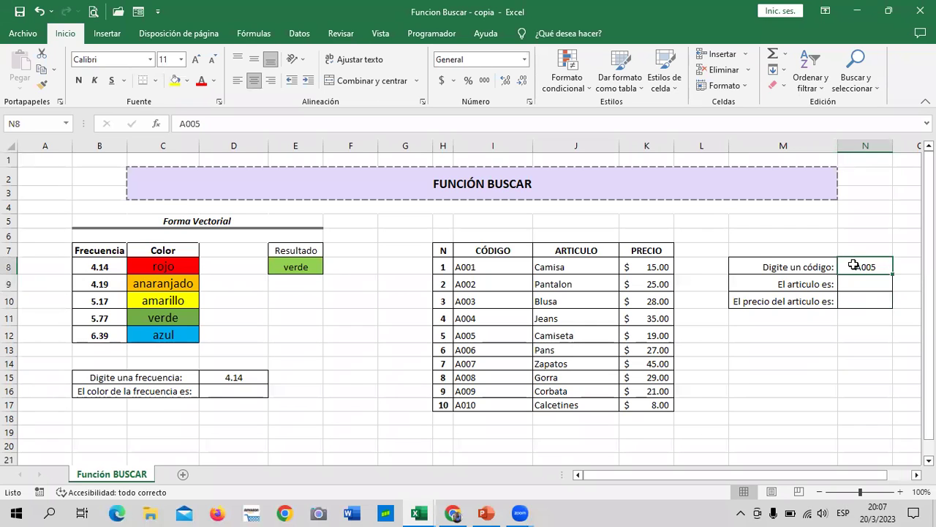
- Scroll to the frequency table and select input cell D15 holding 4.14
scroll(242, 376, down, 1)
click(247, 373)
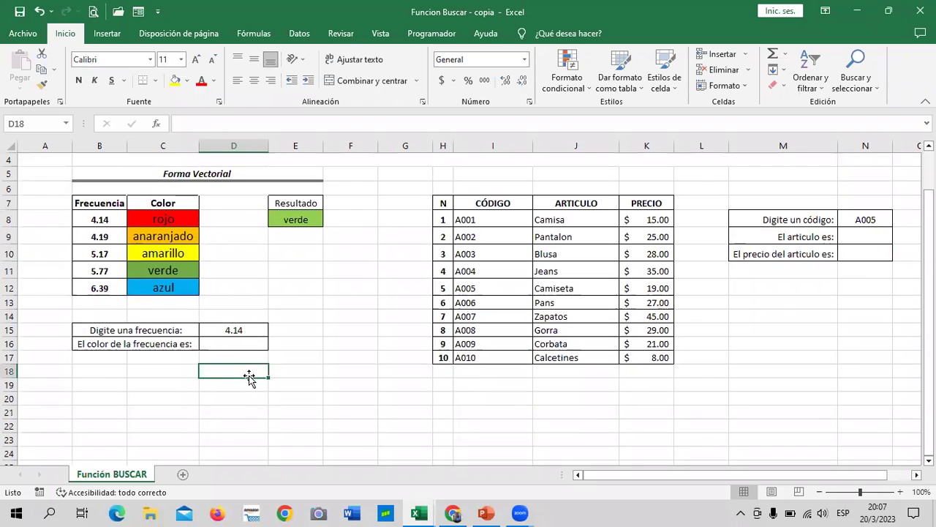
click(254, 331)
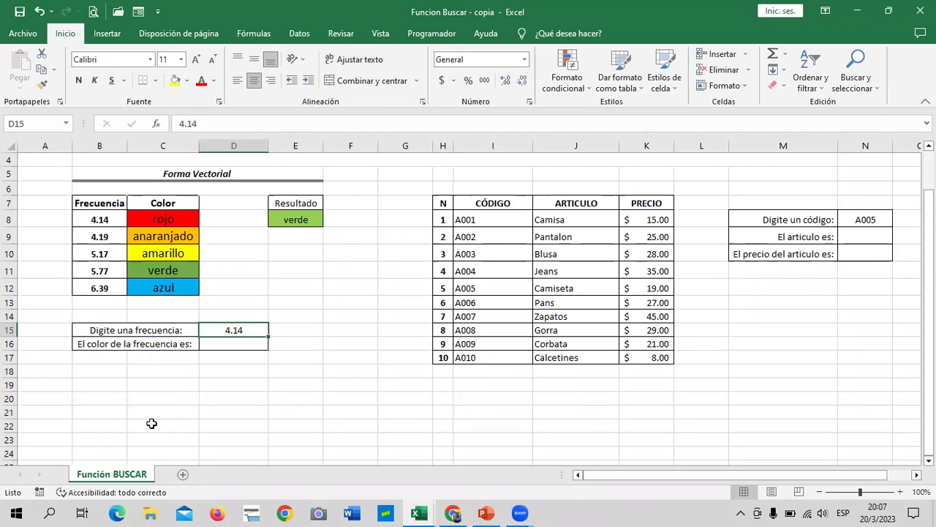
- Insert an empty Hoja1 sheet, then go back to the Función BUSCAR sheet
click(183, 475)
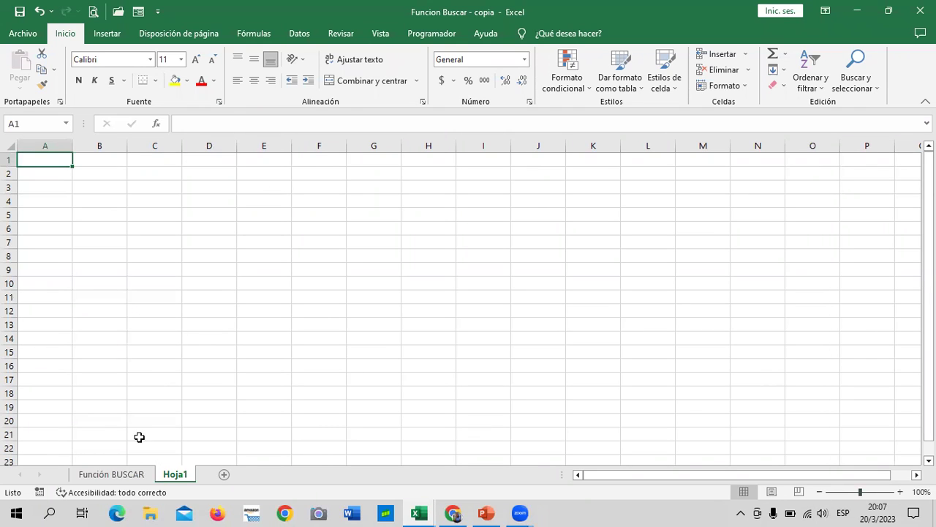
click(116, 473)
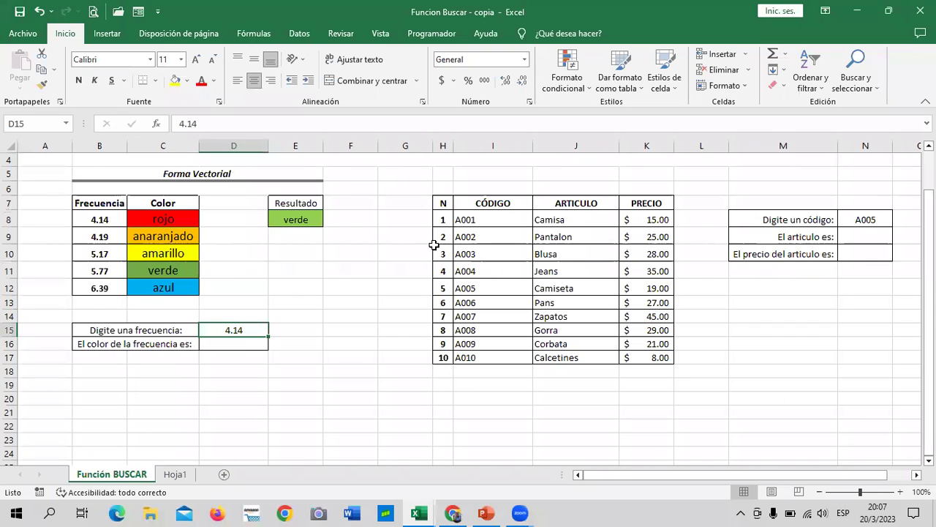
- Check product code A005 in N8, then return to the 2.1 Función Buscar lesson in Chrome
click(866, 219)
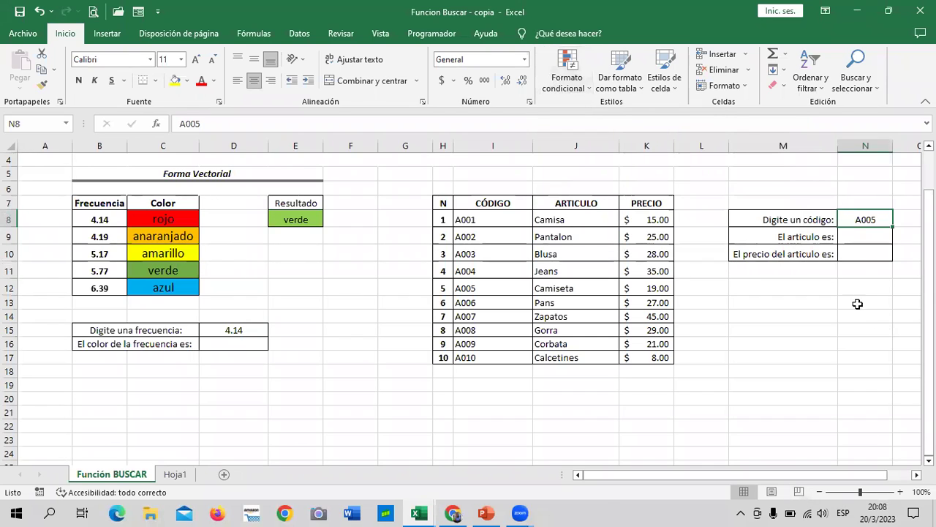
click(866, 218)
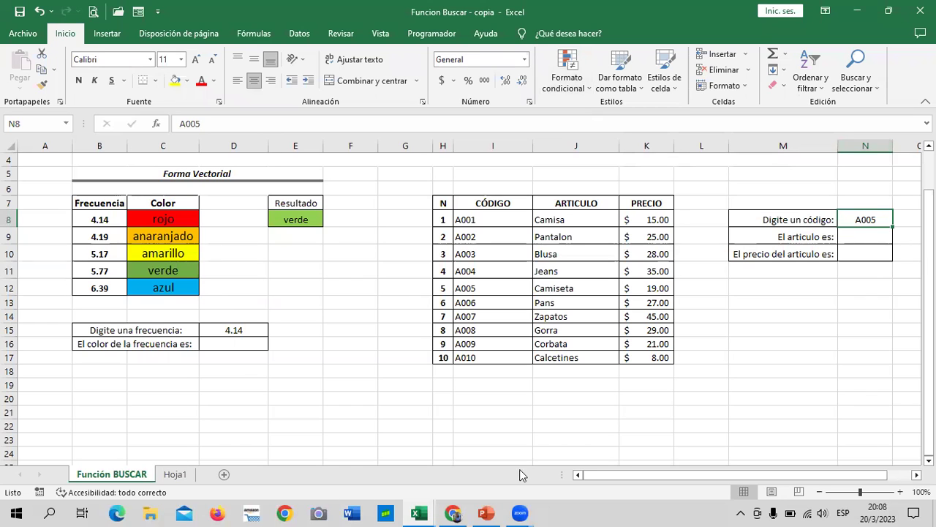
click(454, 513)
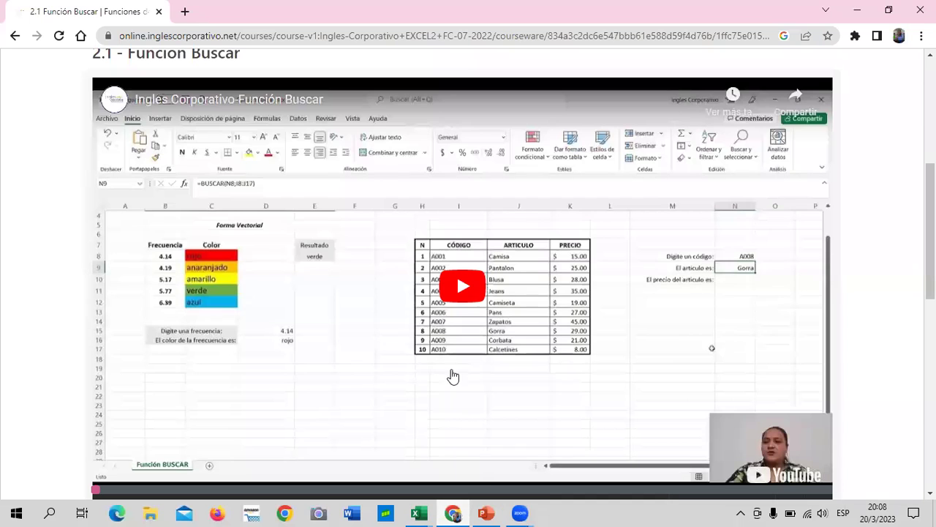
- Scroll to the 2.1 Función Buscar lesson video, start it playing and raise the system volume
scroll(443, 334, up, 1)
scroll(443, 334, down, 4)
scroll(443, 337, up, 5)
scroll(443, 334, down, 2)
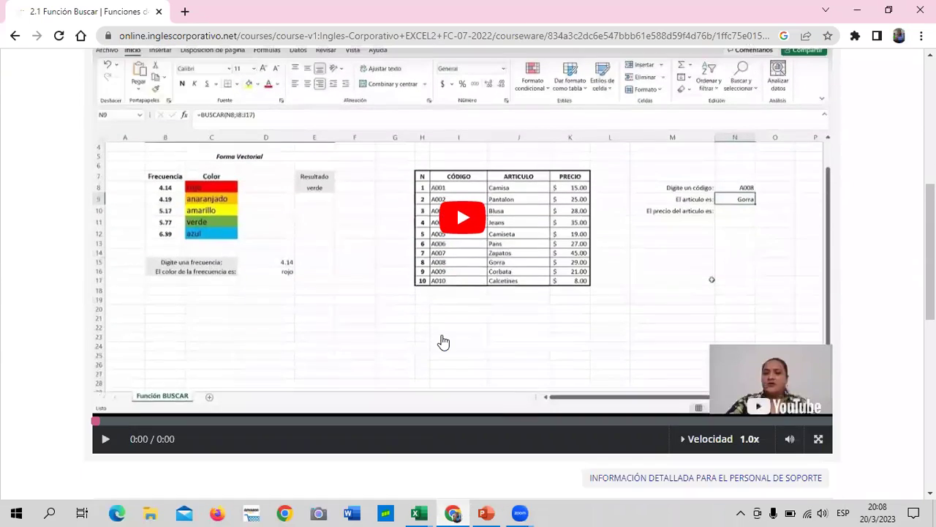
scroll(442, 340, up, 1)
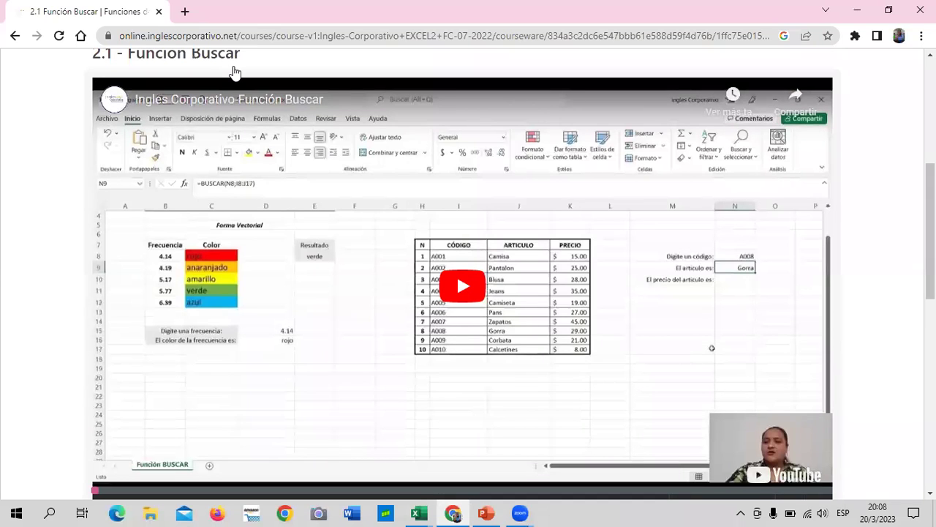
click(461, 284)
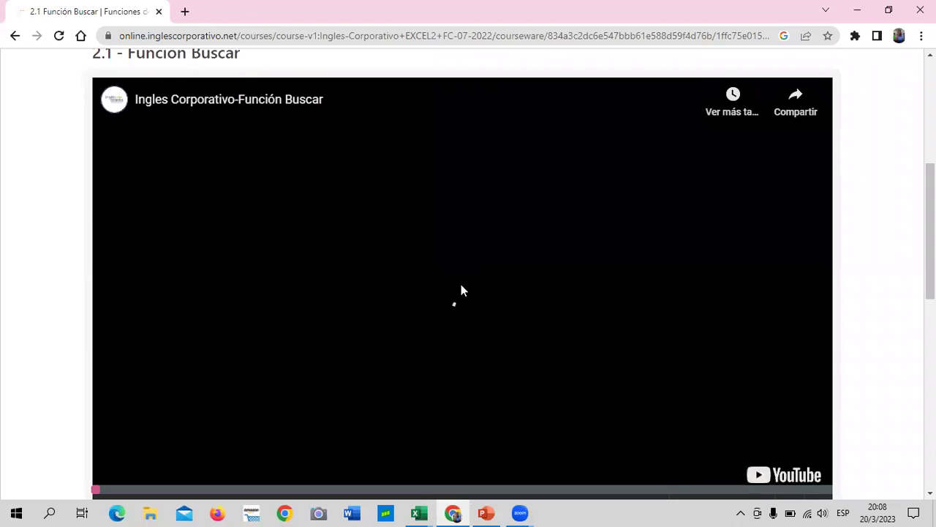
key(XF86AudioRaiseVolume)
key(XF86AudioRaiseVolume)
key(XF86AudioRaiseVolume)
key(XF86AudioRaiseVolume)
key(XF86AudioRaiseVolume)
key(XF86AudioRaiseVolume)
key(XF86AudioRaiseVolume)
key(XF86AudioRaiseVolume)
key(XF86AudioRaiseVolume)
key(XF86AudioRaiseVolume)
key(XF86AudioRaiseVolume)
key(XF86AudioRaiseVolume)
key(XF86AudioRaiseVolume)
key(XF86AudioRaiseVolume)
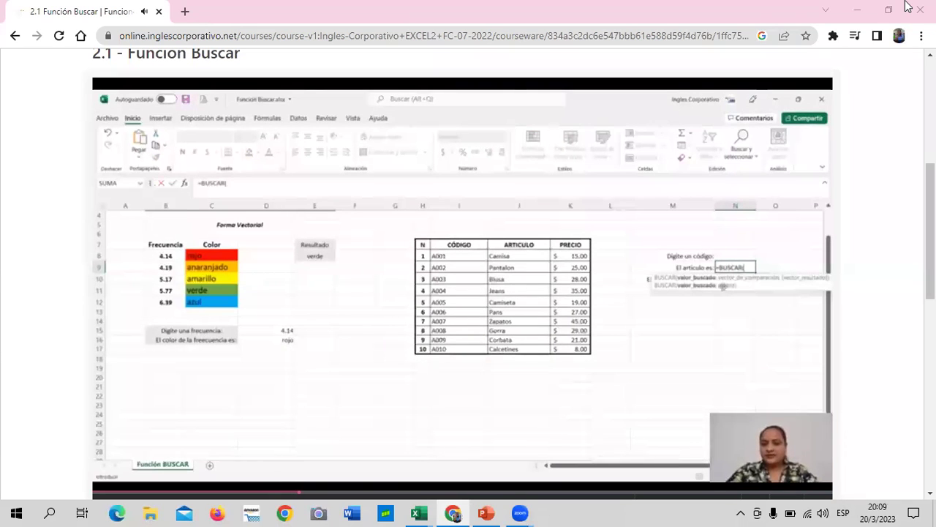
- Watch the 2.1 Función Buscar video to its suggestions screen, adjusting screen brightness along the way
mouse_move(728, 254)
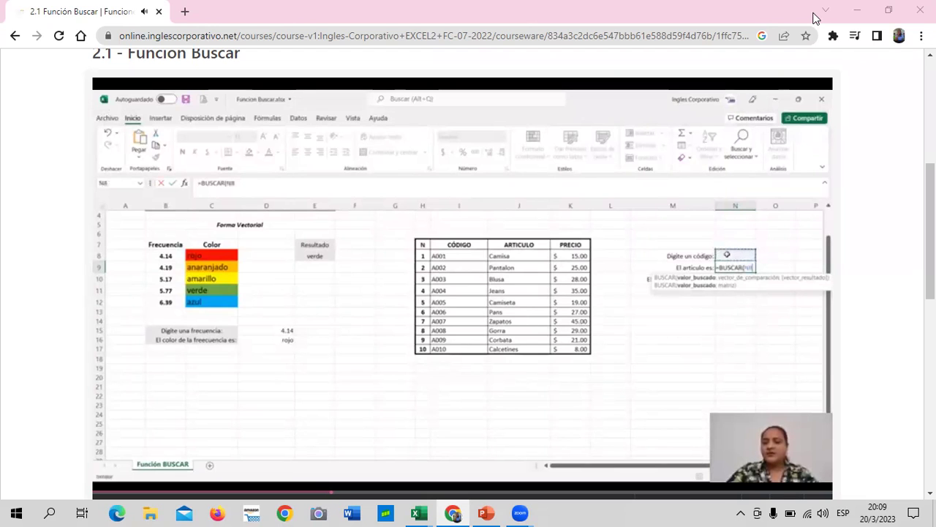
key(XF86MonBrightnessUp)
key(XF86MonBrightnessUp)
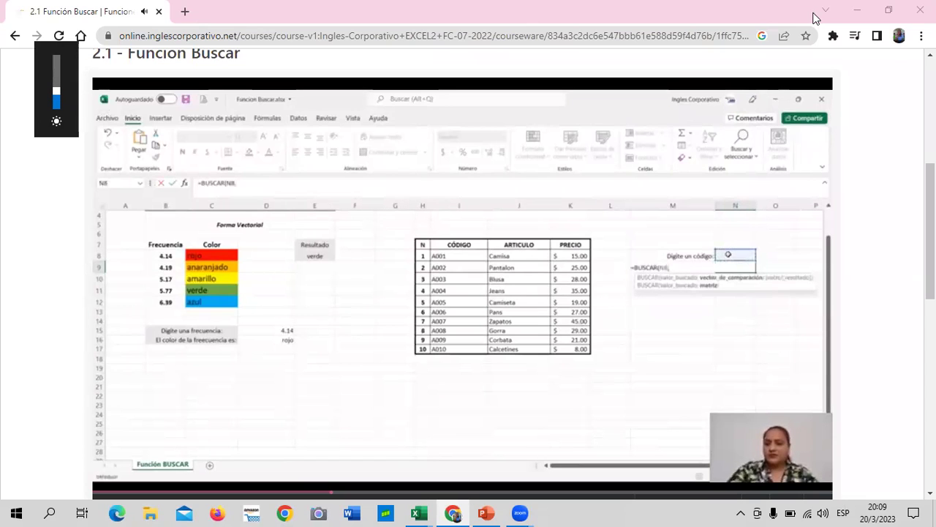
key(XF86MonBrightnessDown)
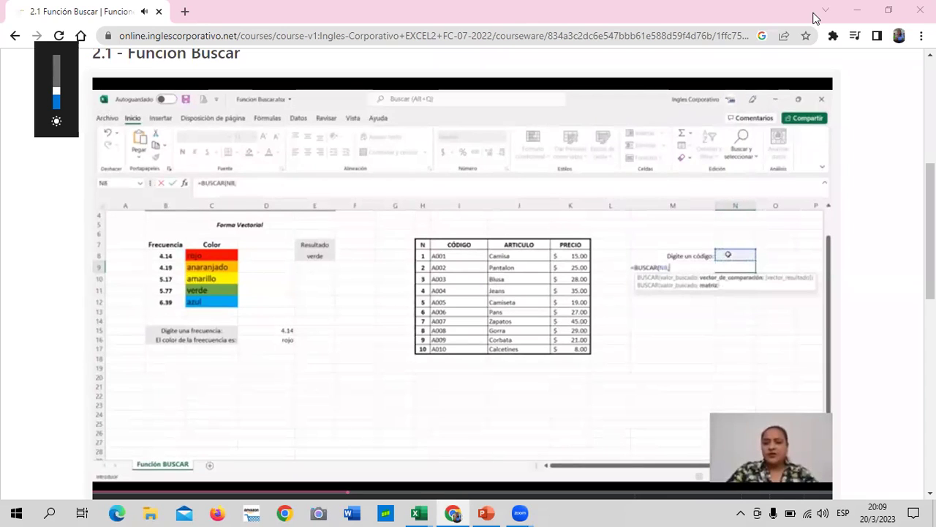
mouse_move(410, 403)
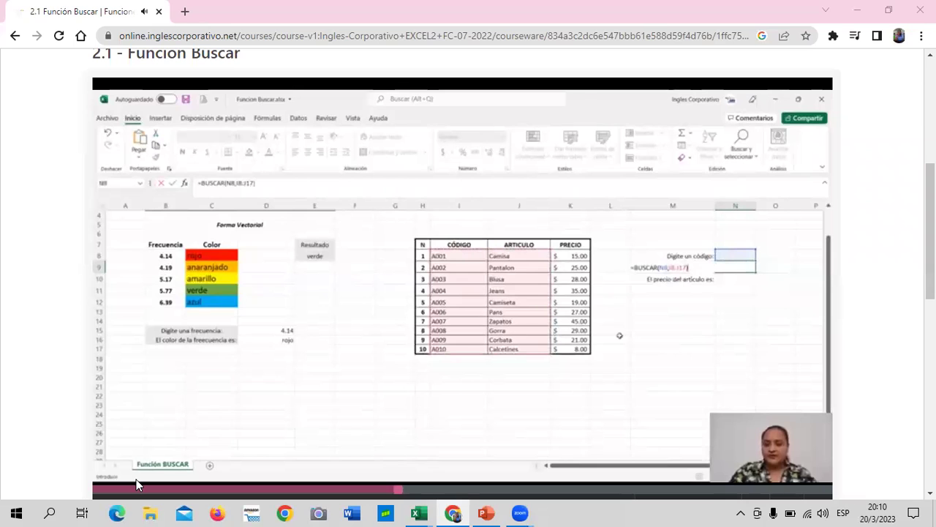
mouse_move(134, 479)
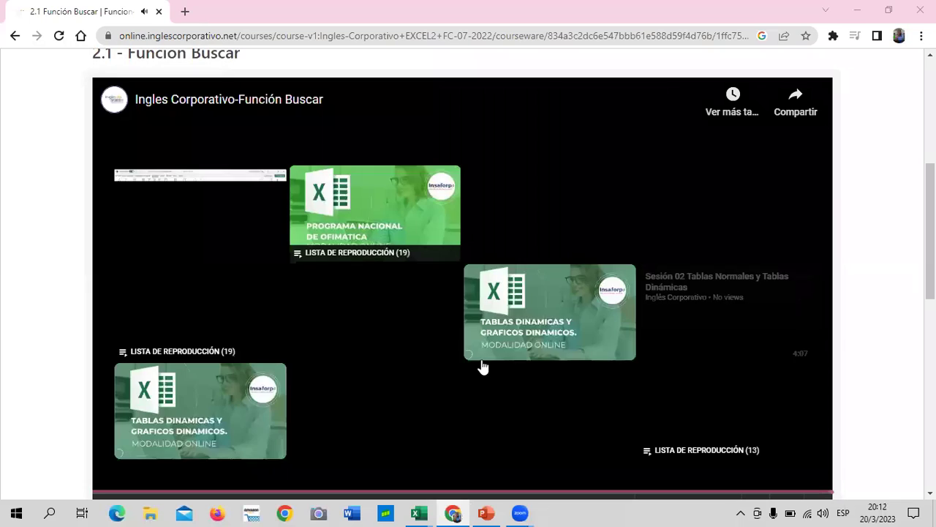
scroll(432, 345, down, 2)
scroll(424, 352, down, 3)
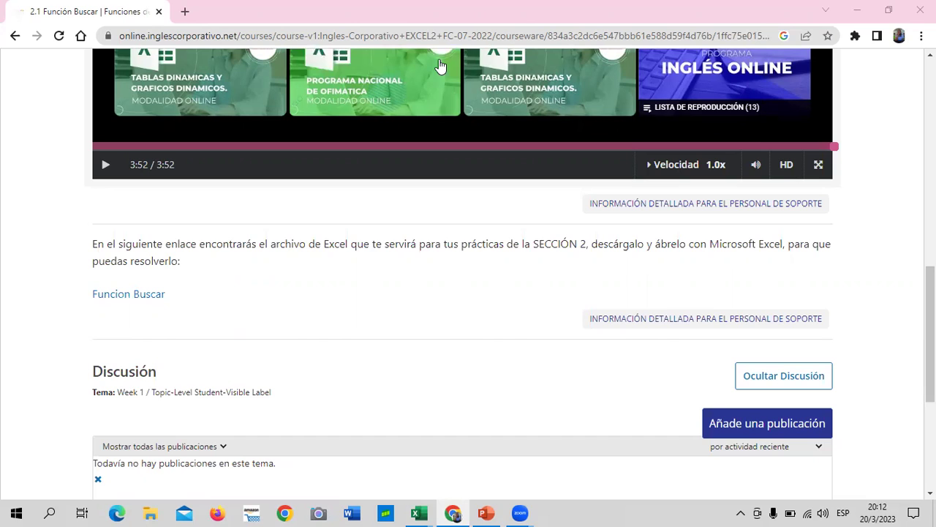
key(XF86MonBrightnessDown)
scroll(498, 333, up, 2)
scroll(497, 340, up, 2)
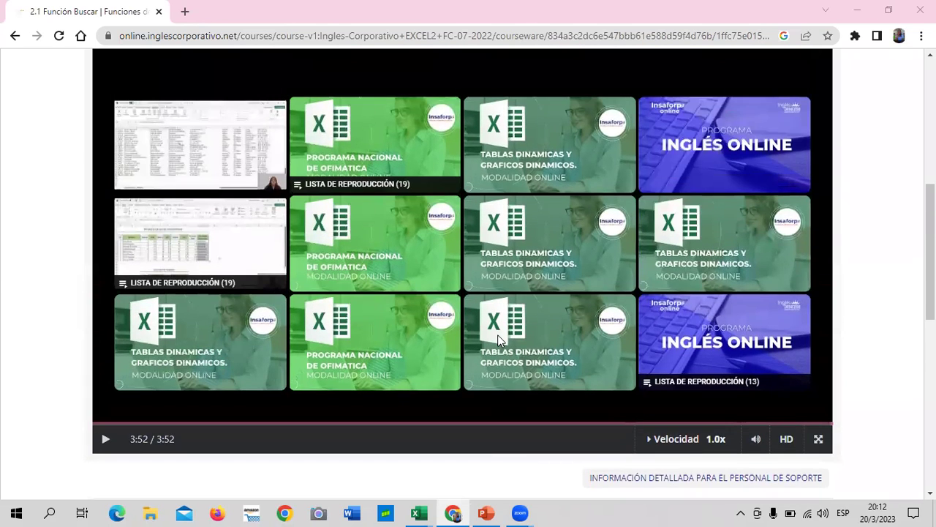
scroll(498, 340, up, 2)
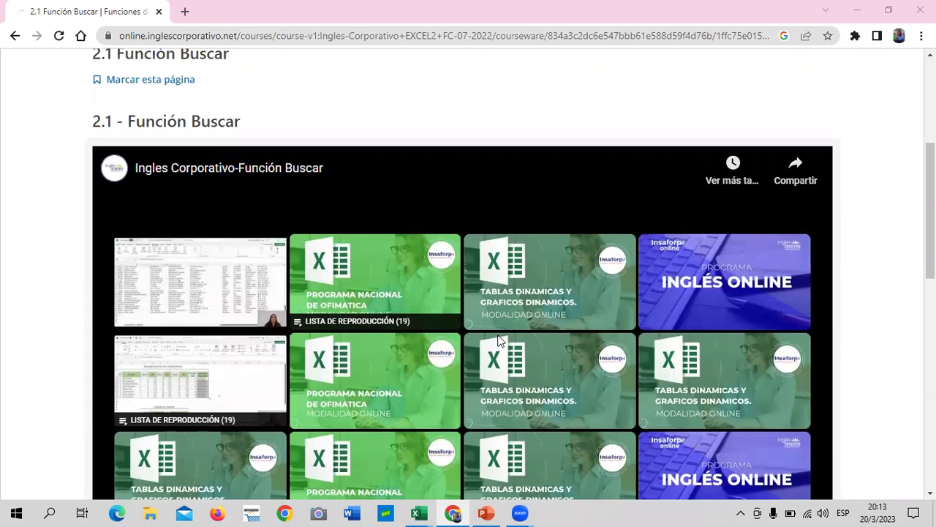
scroll(481, 304, down, 1)
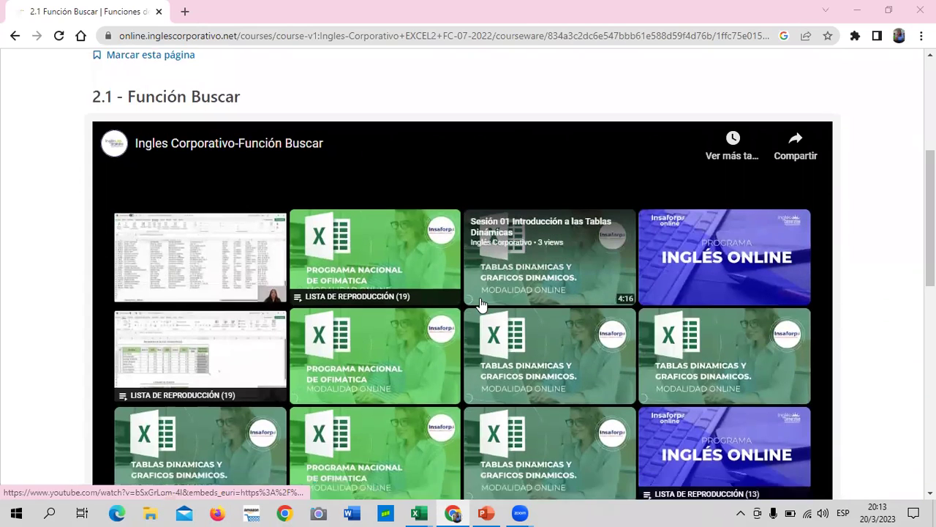
scroll(481, 308, down, 2)
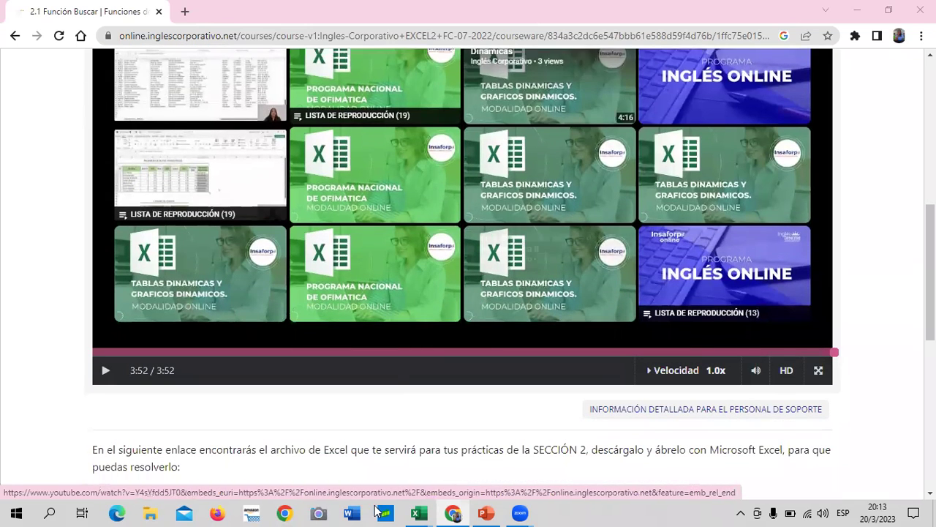
mouse_move(416, 510)
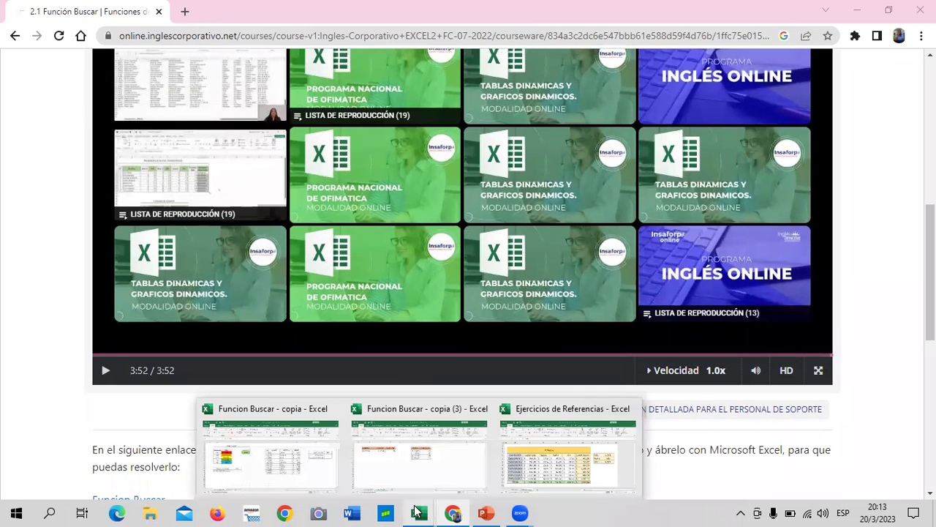
- Return to the Funcion Buscar - copia workbook and clear the code A005 from N8
click(289, 452)
click(856, 289)
click(857, 213)
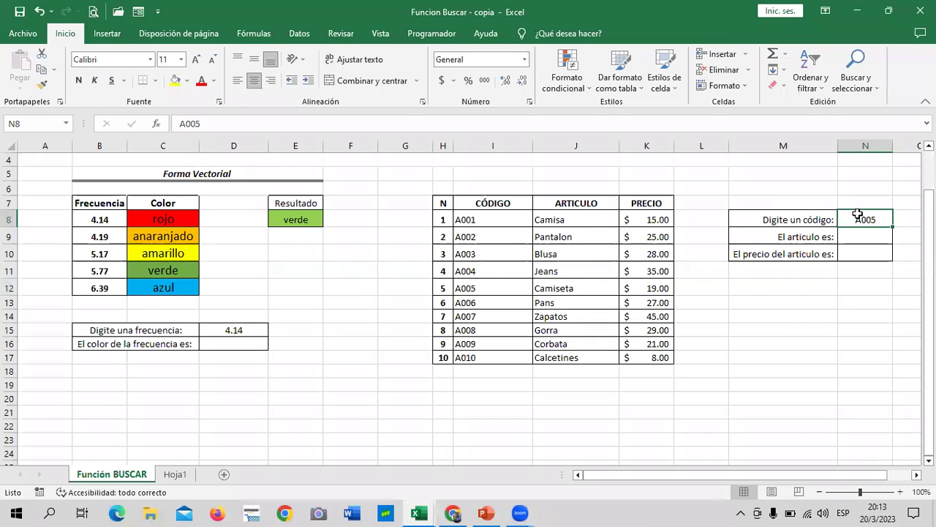
key(Delete)
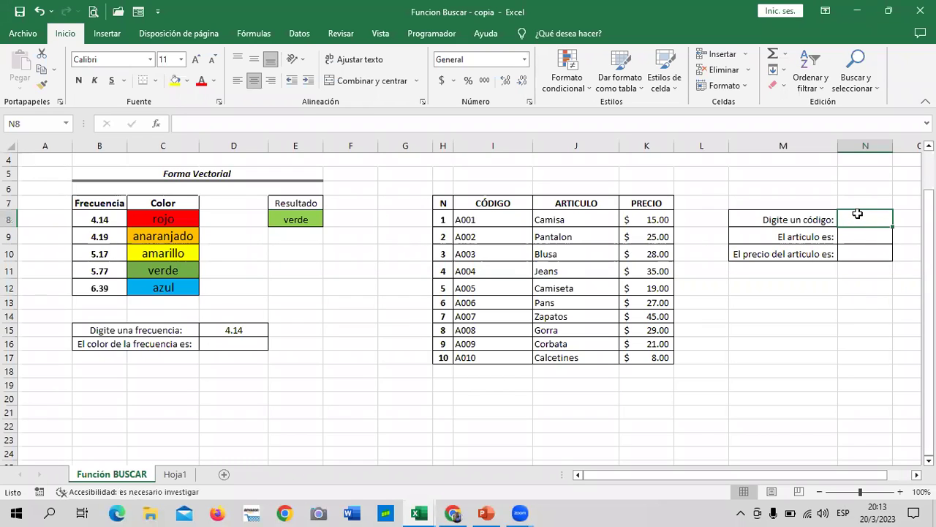
- Clear the verde result from E8 and 4.14 from D15, then reselect E8
click(285, 217)
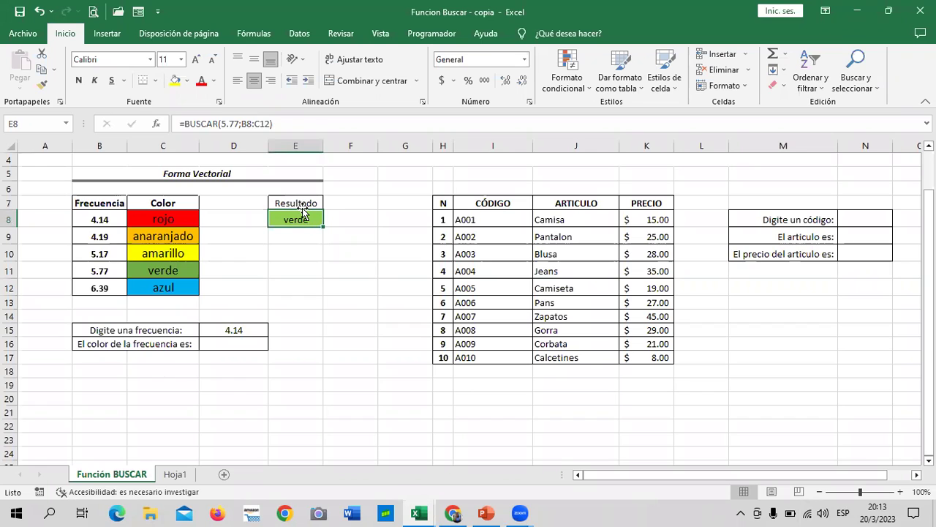
key(Delete)
click(332, 318)
click(232, 329)
key(Delete)
click(303, 302)
click(304, 216)
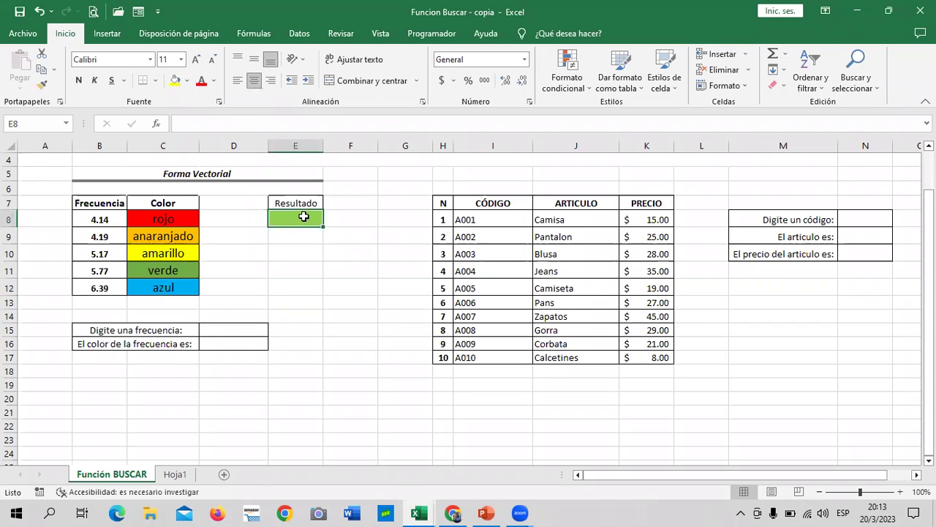
click(306, 268)
click(306, 216)
click(307, 286)
click(295, 214)
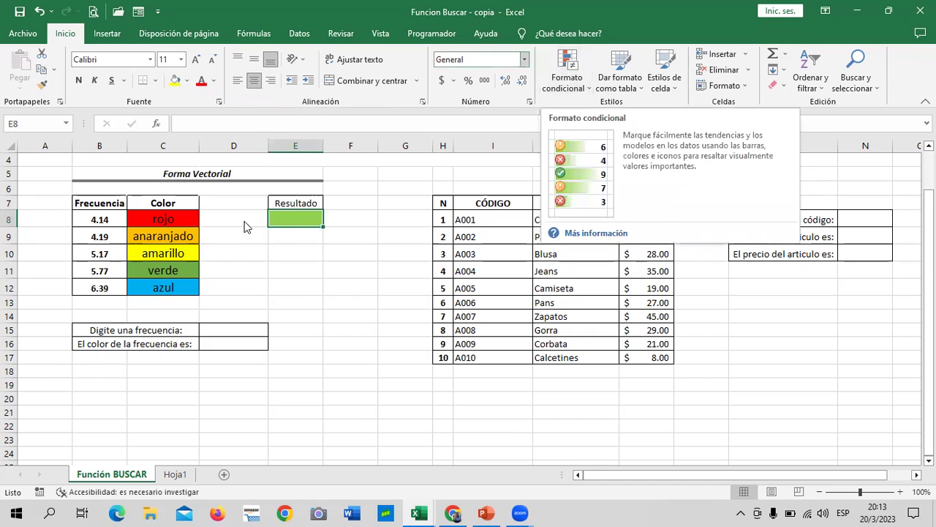
click(308, 269)
click(292, 216)
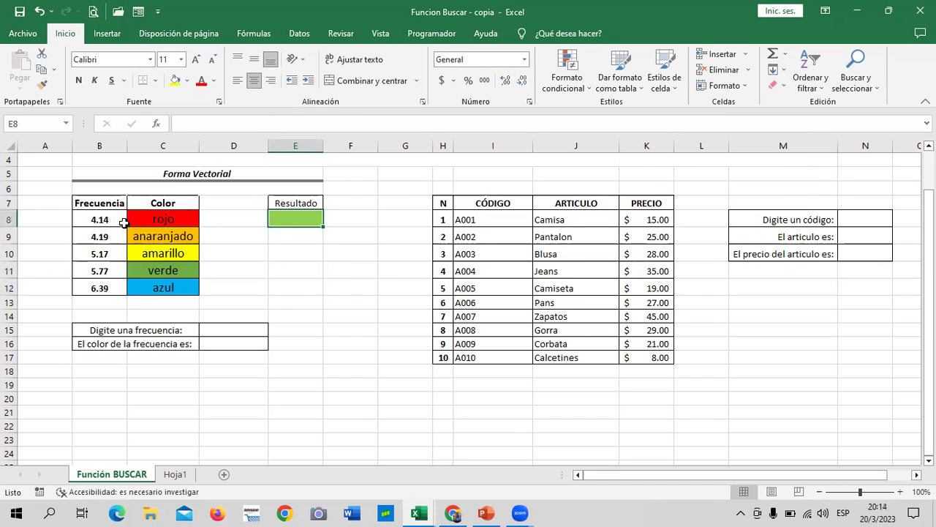
click(183, 223)
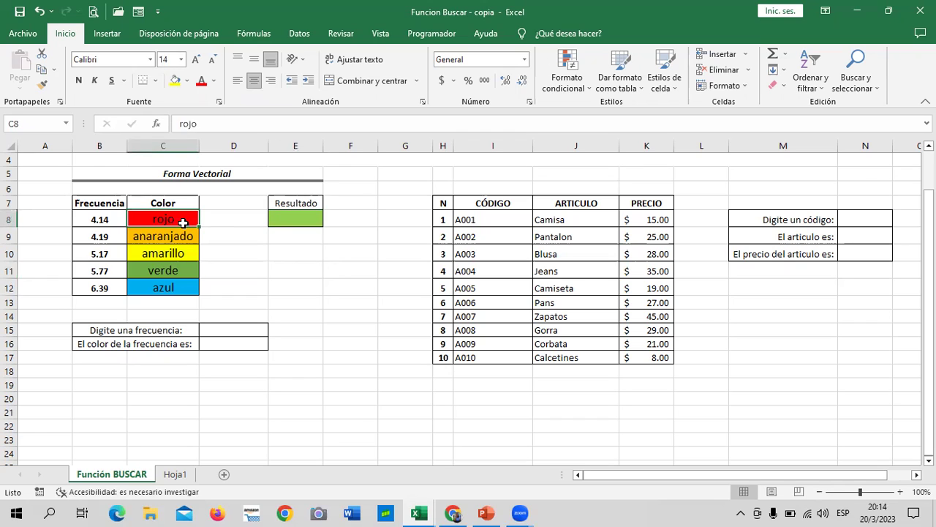
click(308, 219)
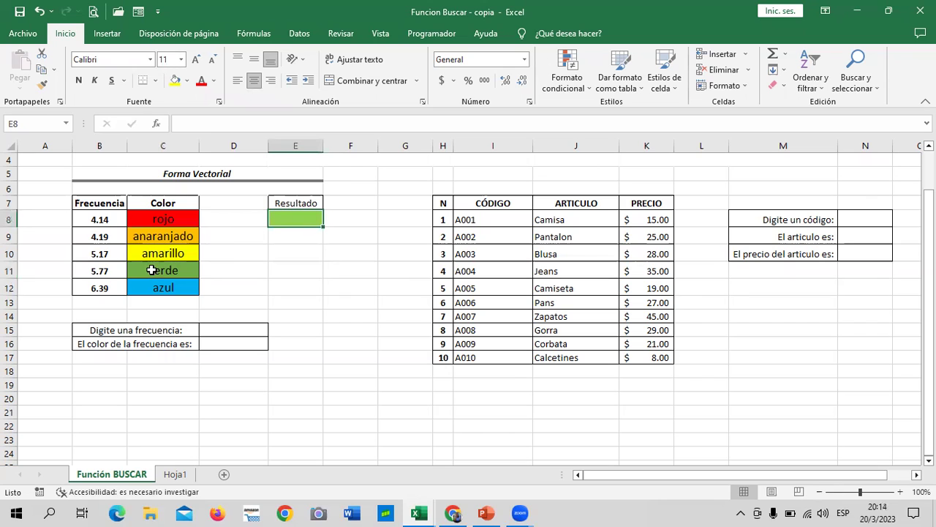
click(84, 287)
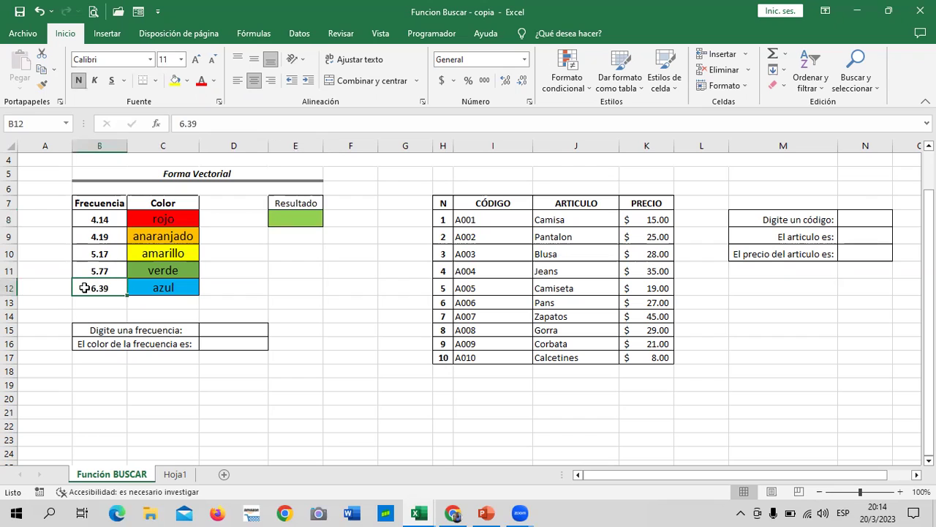
click(291, 218)
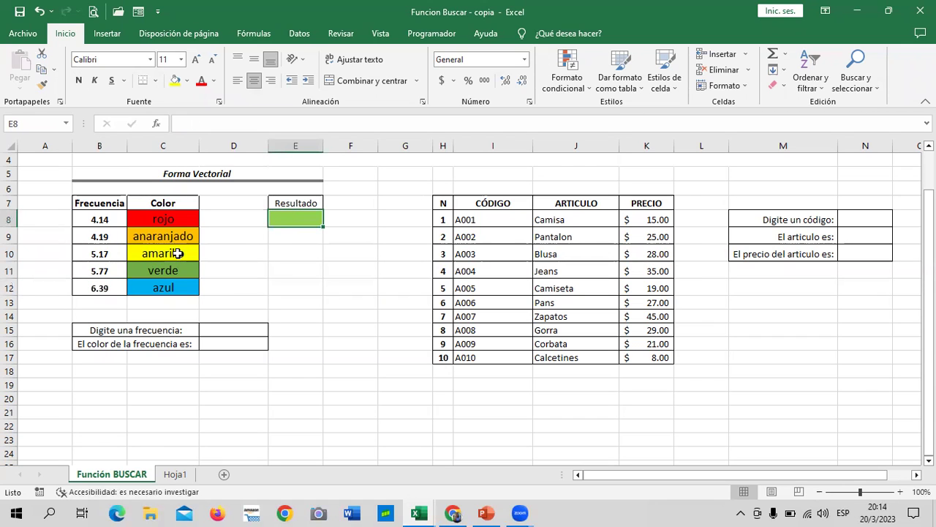
click(93, 237)
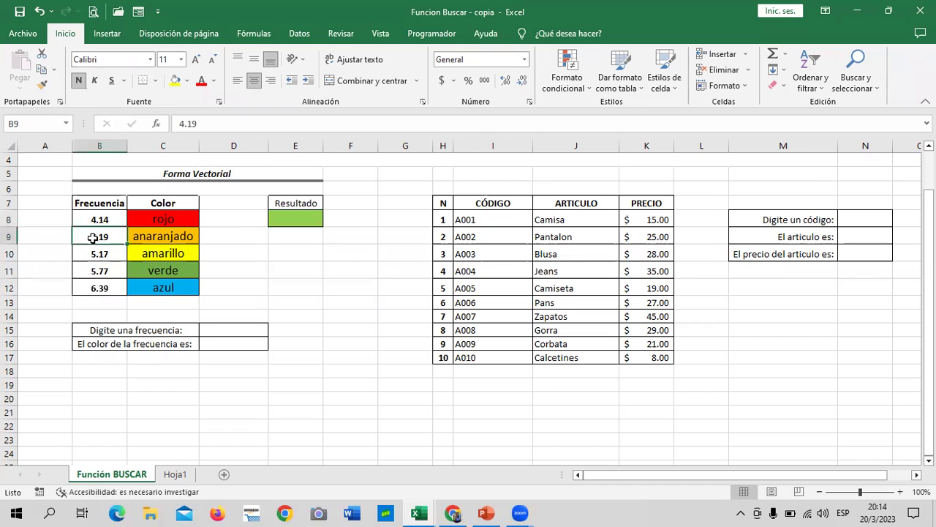
click(148, 231)
click(305, 218)
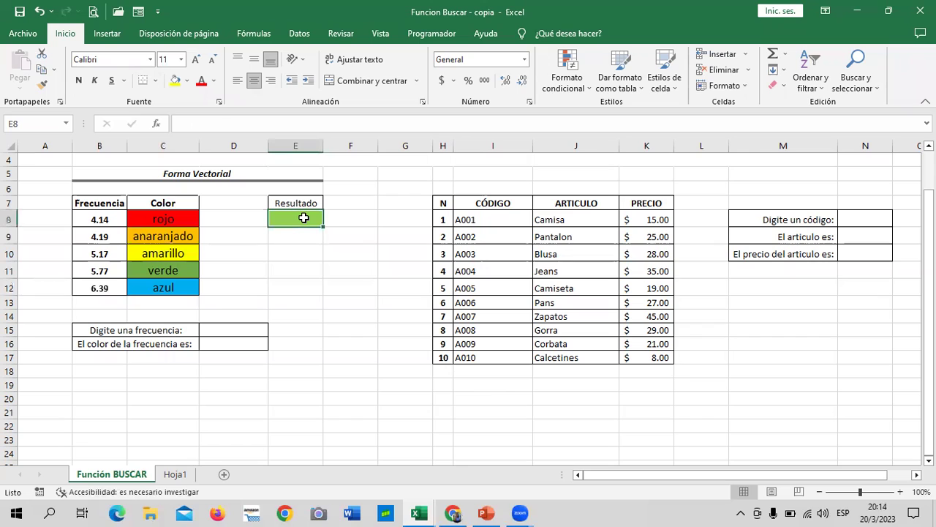
click(365, 317)
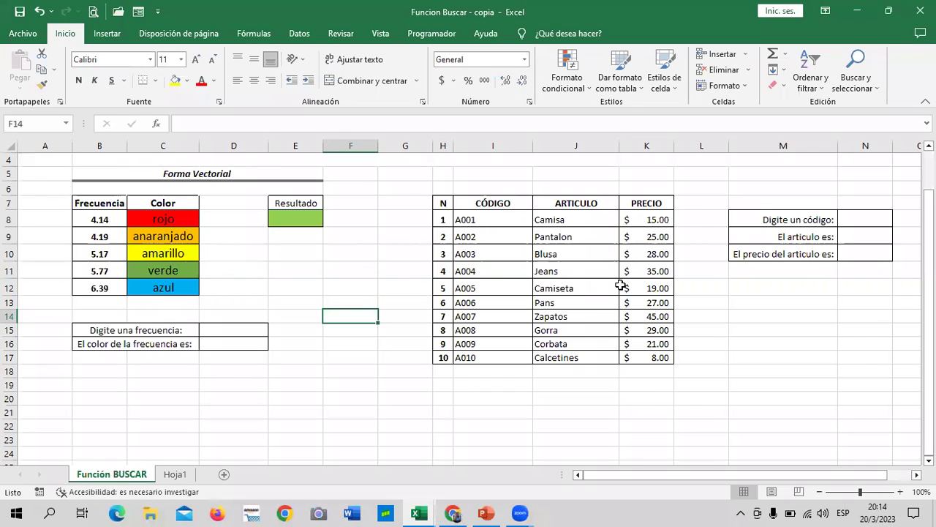
- Start the formula =BUSCAR( in Resultado cell E8 using the autocomplete suggestion
click(307, 232)
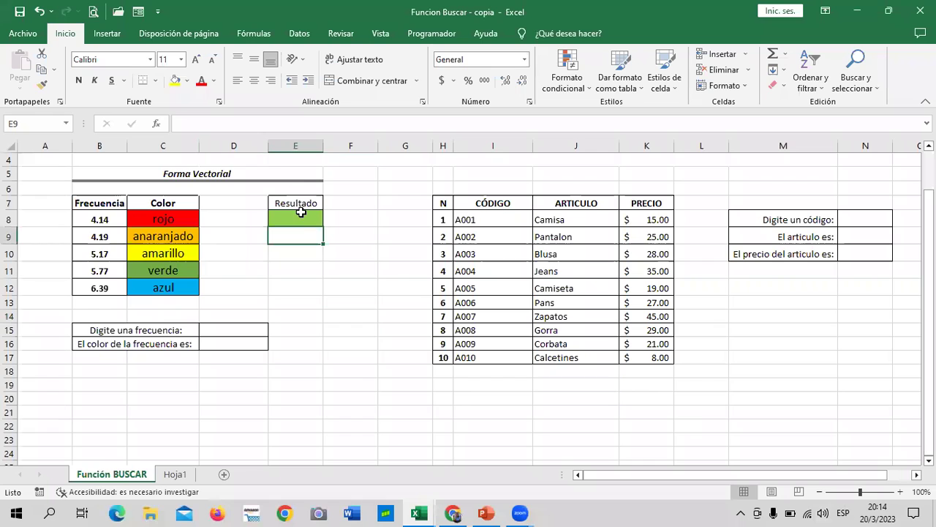
click(299, 217)
text(=bu)
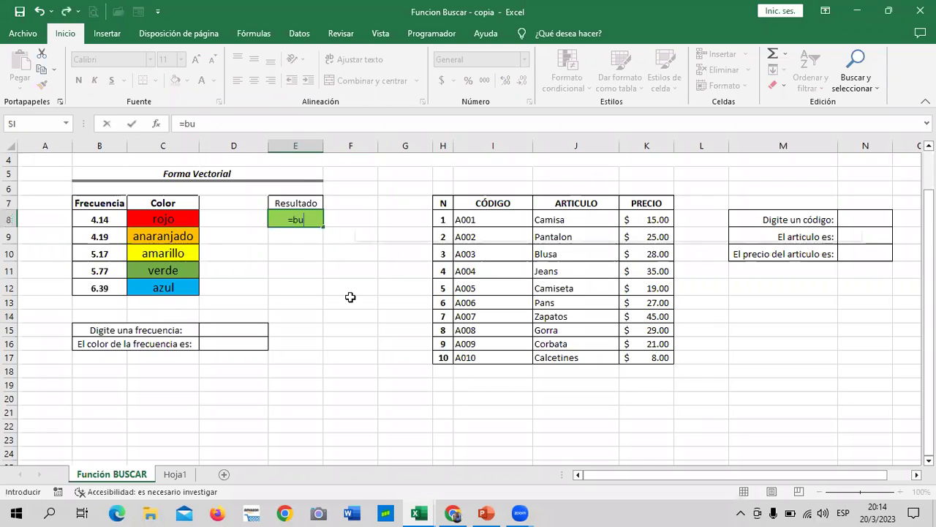
text(scar)
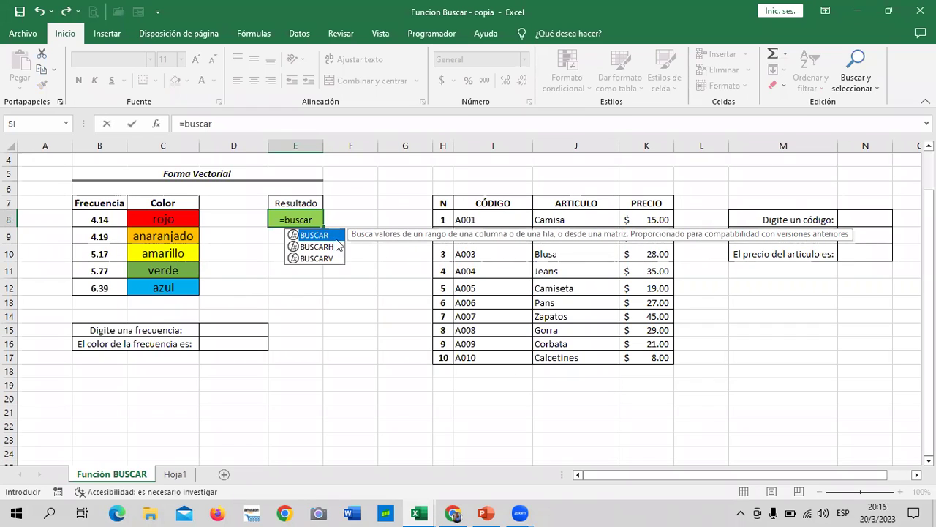
double_click(333, 236)
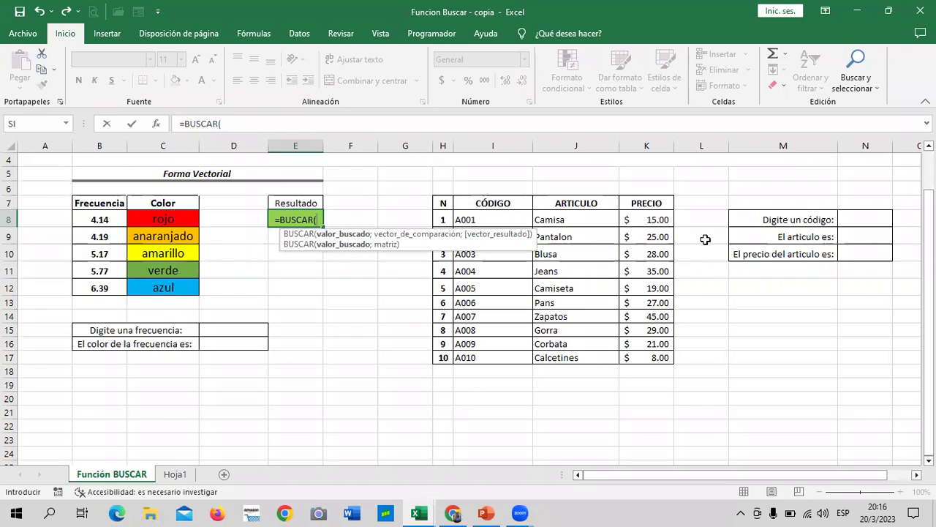
- Enter 5.17 as the BUSCAR lookup value, correcting the mistyped digit
text(5.)
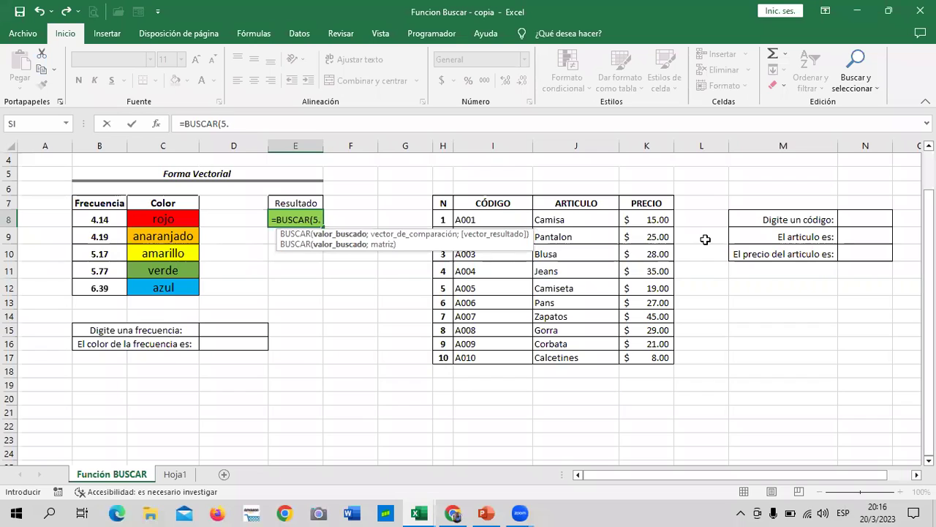
text(7)
key(BackSpace)
text(17)
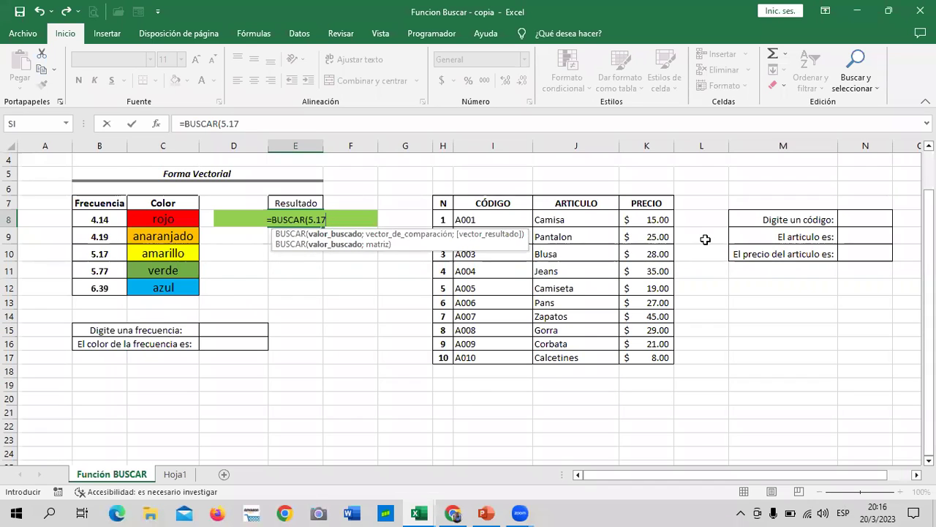
text(;)
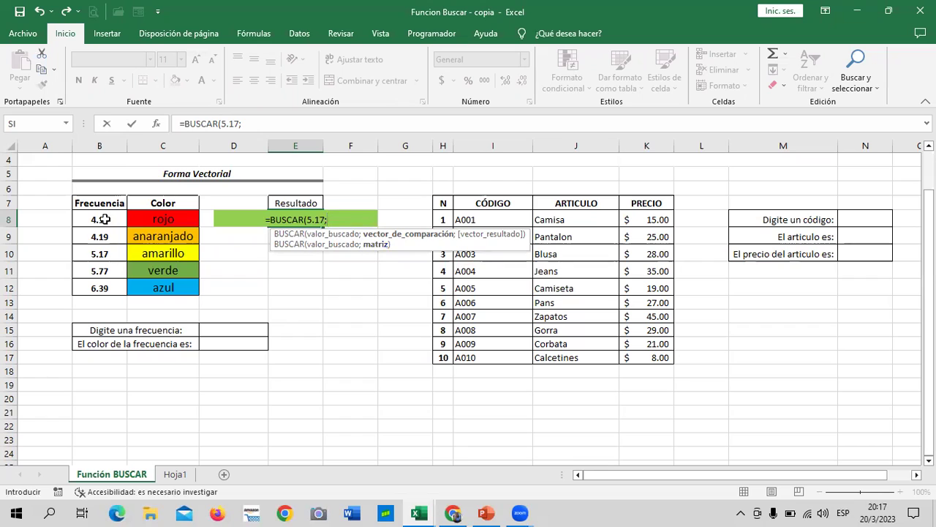
- Complete E8 as =BUSCAR(5.17;B8:C12) so it returns amarillo, then check the formula
drag(105, 219, 164, 283)
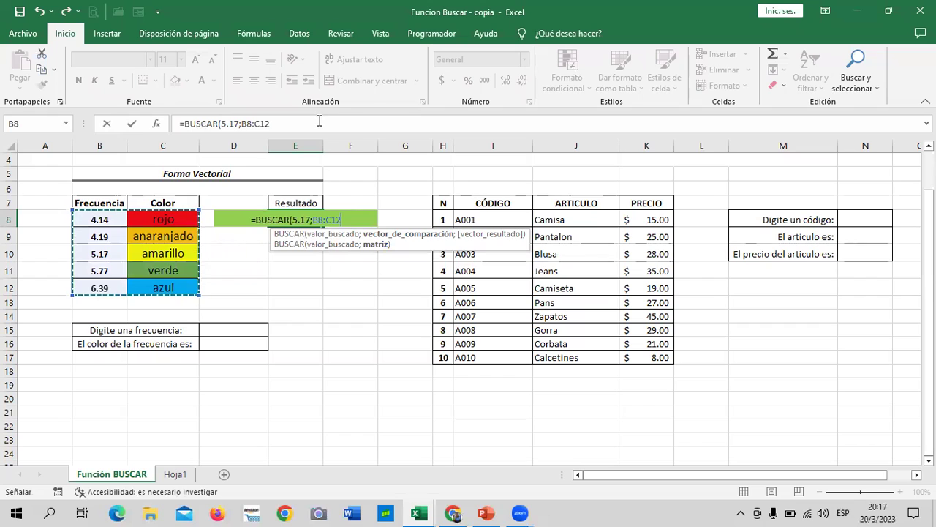
text())
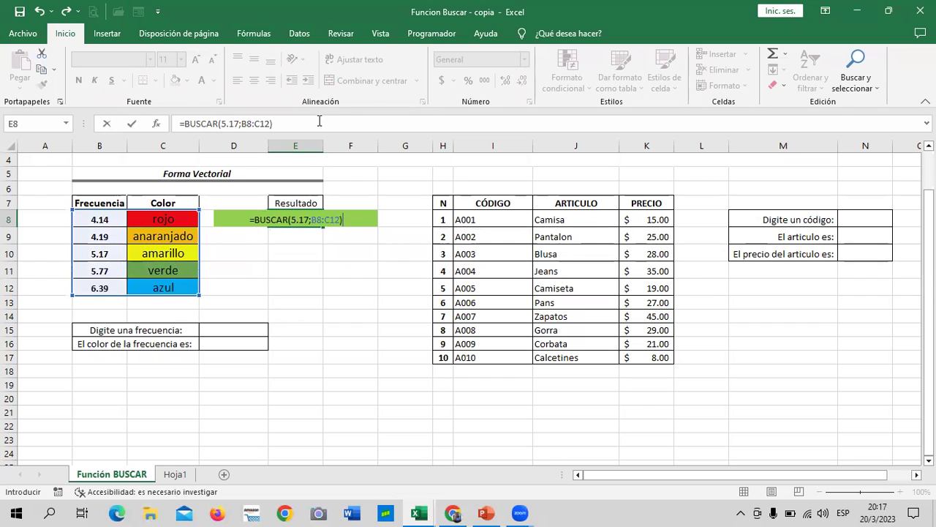
key(Return)
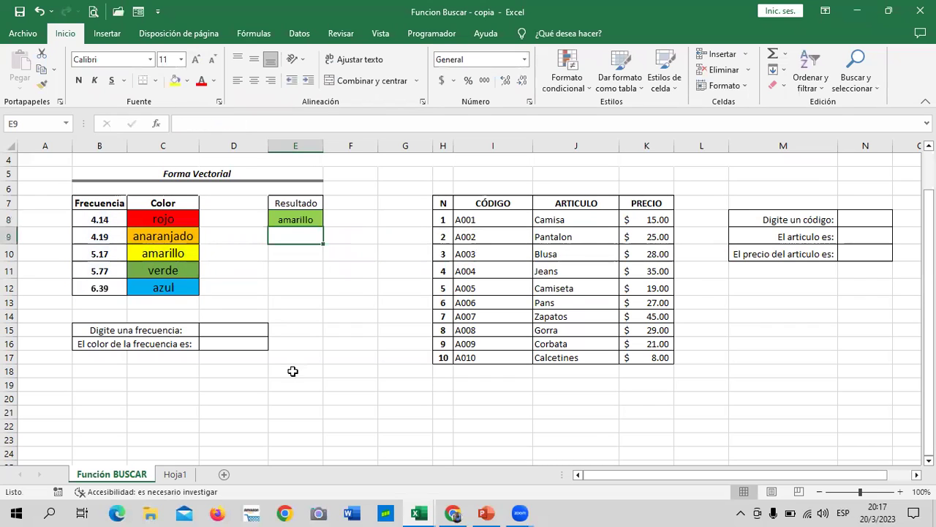
click(289, 270)
click(294, 217)
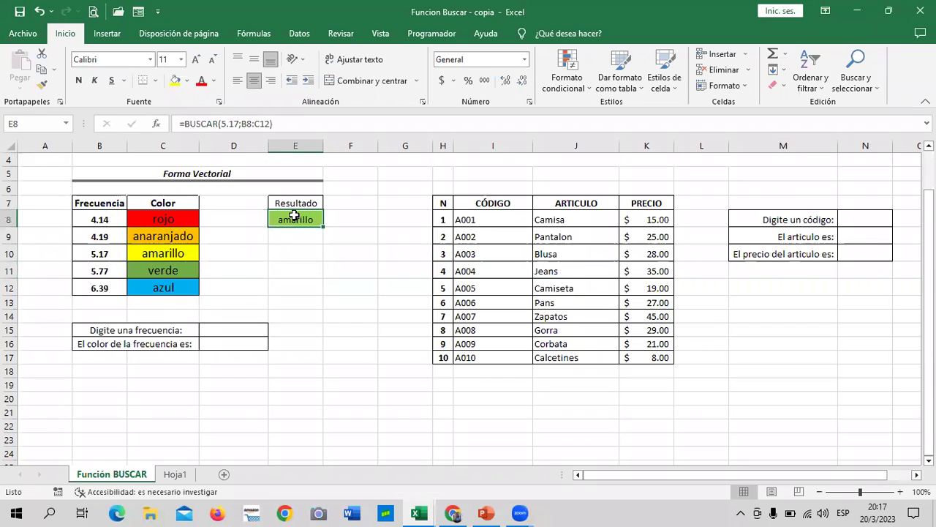
click(145, 252)
click(281, 253)
click(305, 219)
- Add a Texto que contiene rule giving E8 a yellow custom fill when it contains 'amarillo'
click(582, 84)
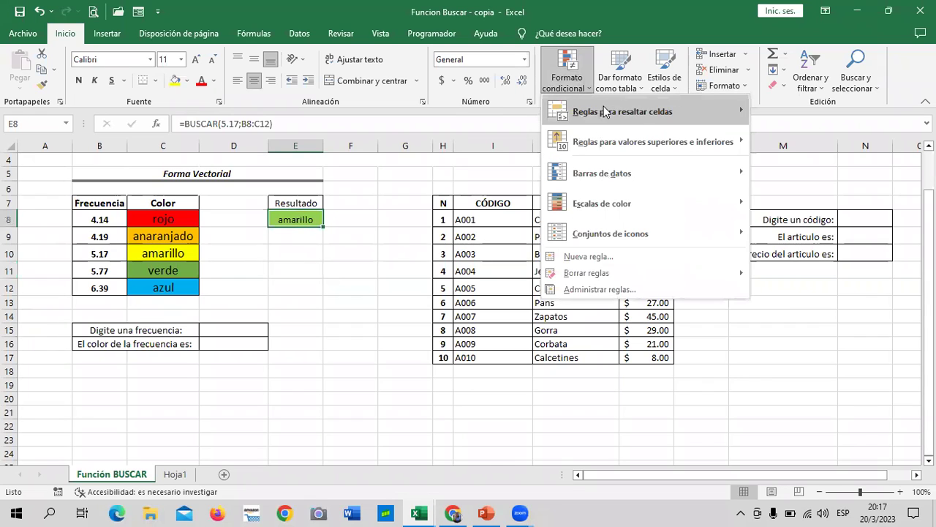
mouse_move(622, 111)
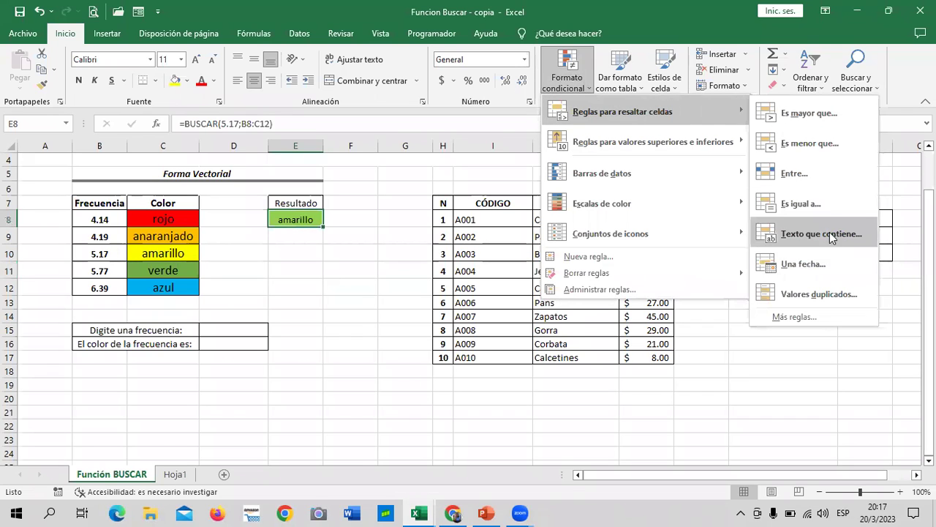
key(Escape)
key(Escape)
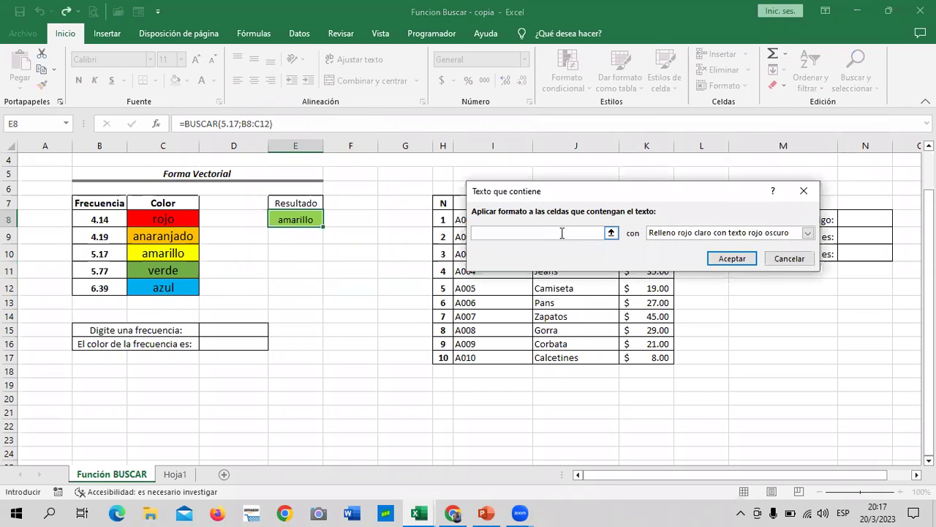
text(amarillo)
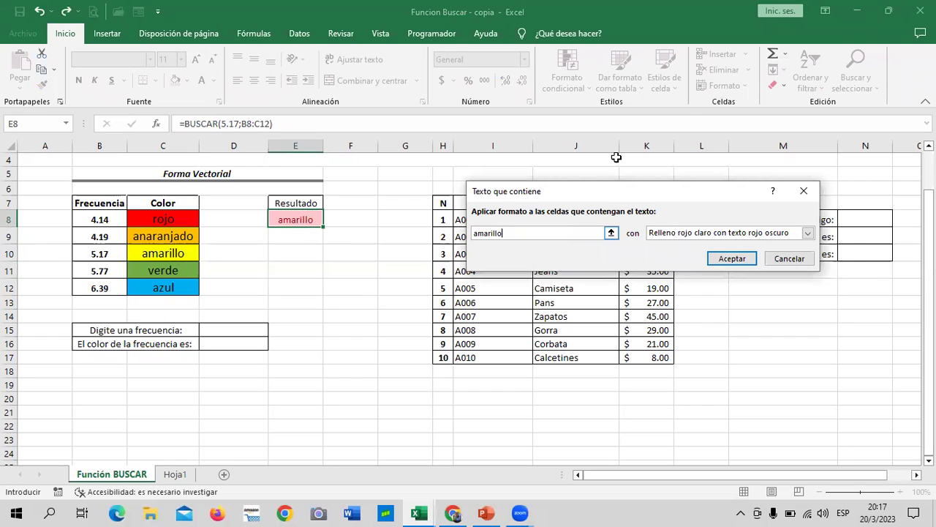
click(808, 234)
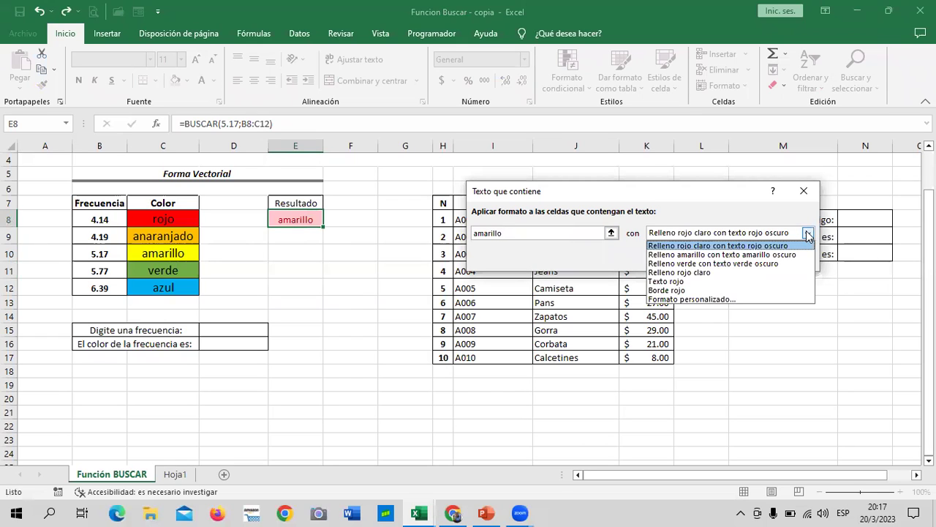
click(708, 299)
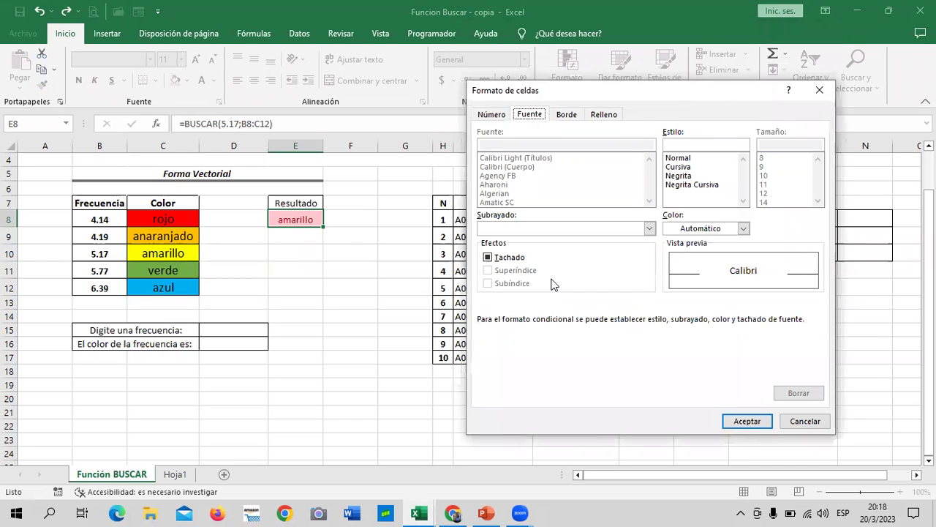
click(611, 116)
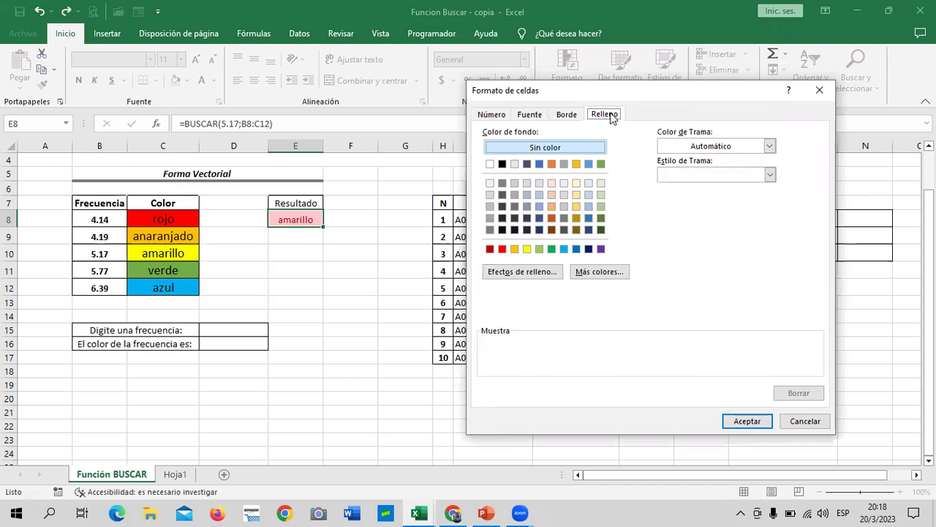
click(527, 249)
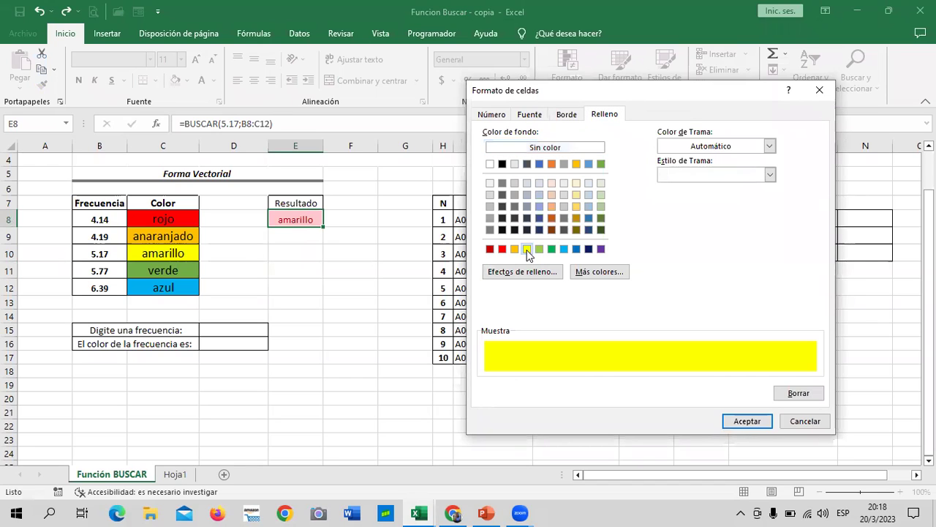
click(767, 421)
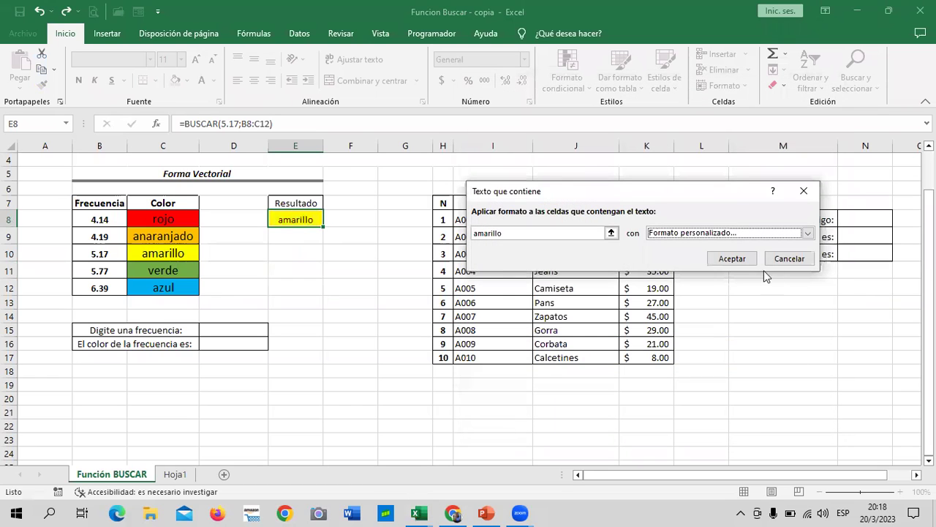
click(740, 259)
click(737, 357)
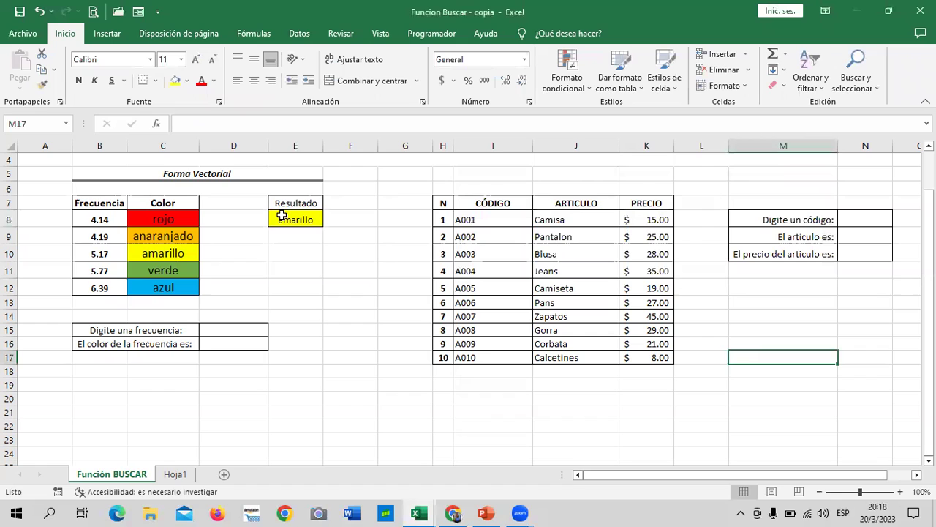
click(282, 215)
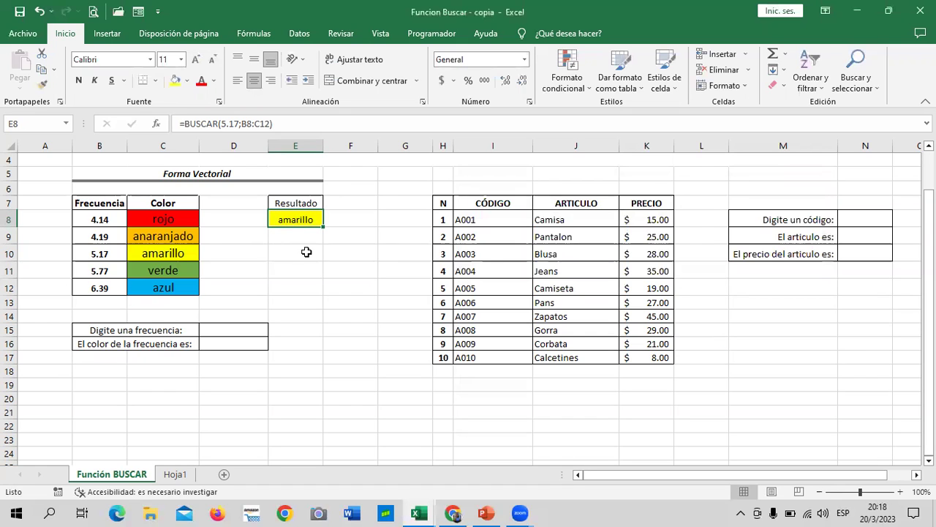
- Change E8's formula to =BUSCAR(4.14;B8:C12)
click(340, 223)
click(313, 217)
click(240, 123)
key(BackSpace)
key(BackSpace)
key(BackSpace)
key(BackSpace)
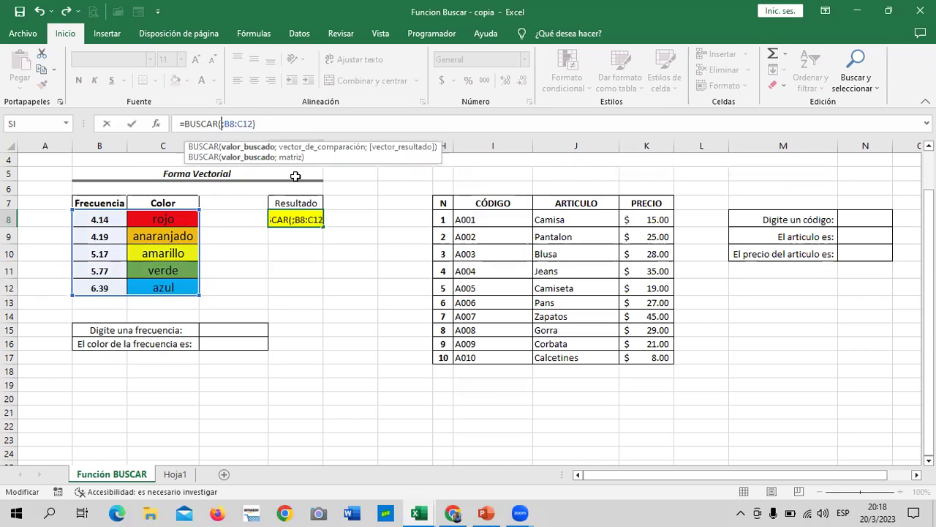
text(4.14)
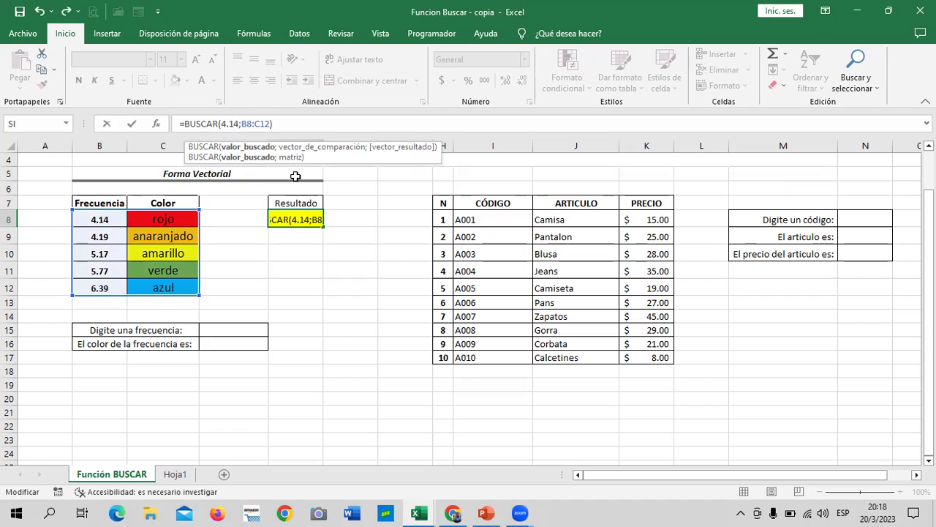
key(Return)
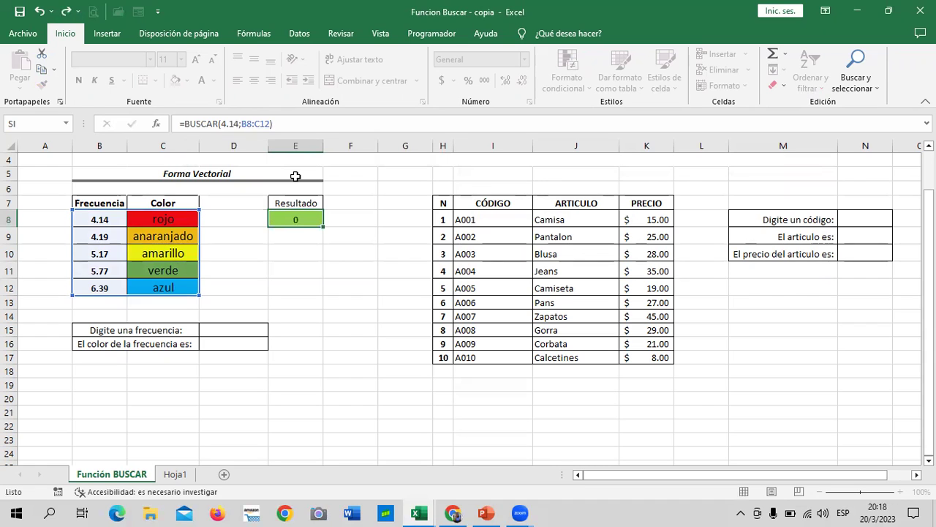
- Verify E8 now returns rojo, matching the rojo entry in the colour table
click(360, 217)
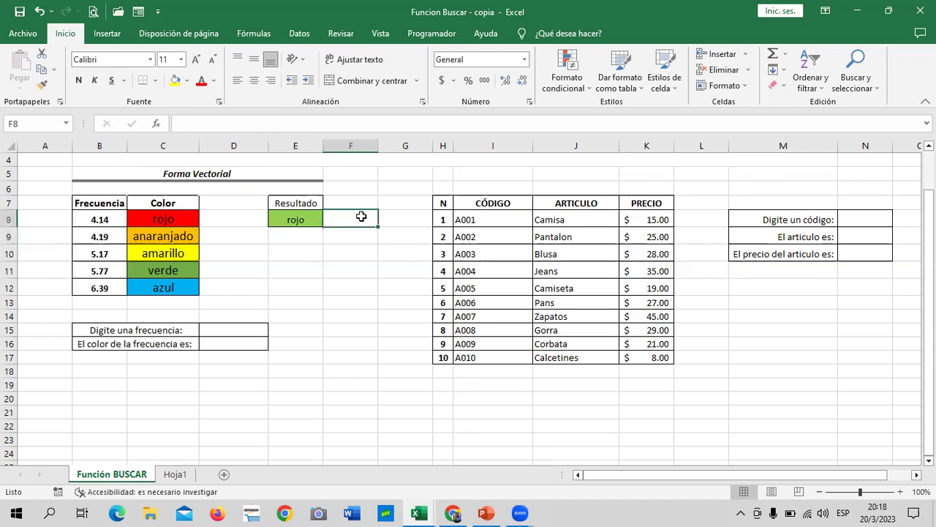
click(296, 218)
click(359, 216)
click(169, 219)
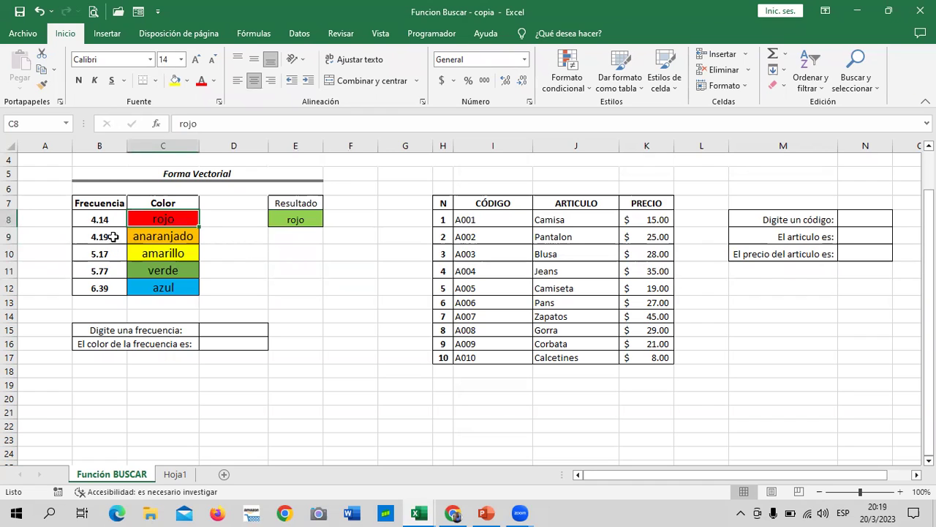
click(353, 269)
click(297, 218)
click(576, 77)
- Add a Texto que contiene rule giving E8 a red custom fill when it contains 'rojo'
mouse_move(665, 111)
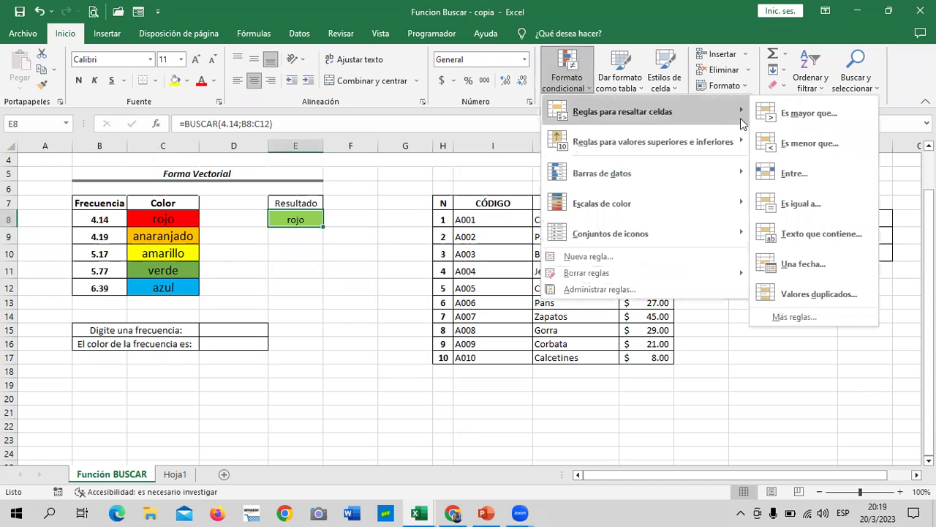
click(821, 234)
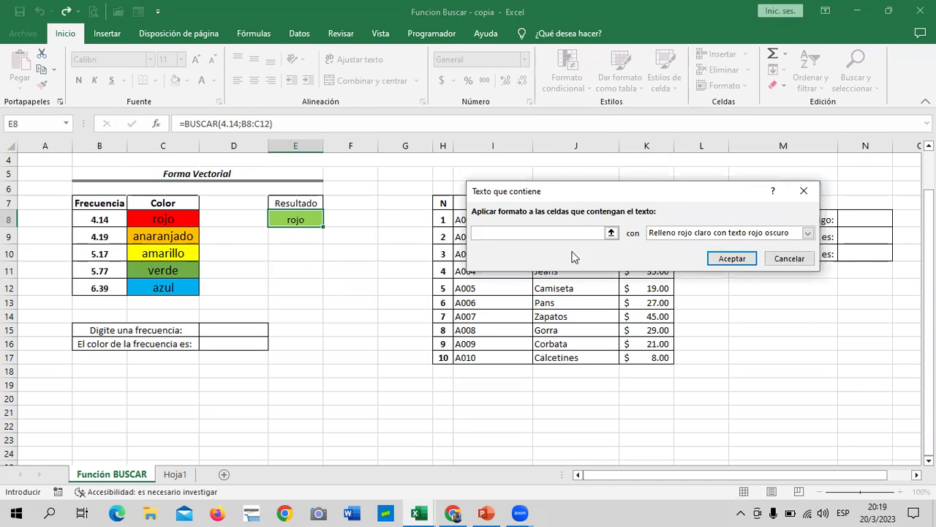
text(rojo)
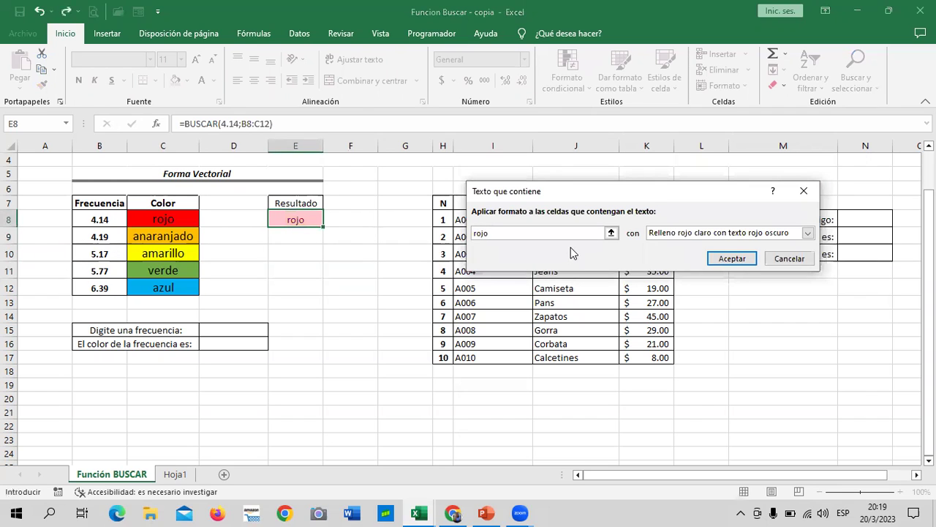
click(810, 234)
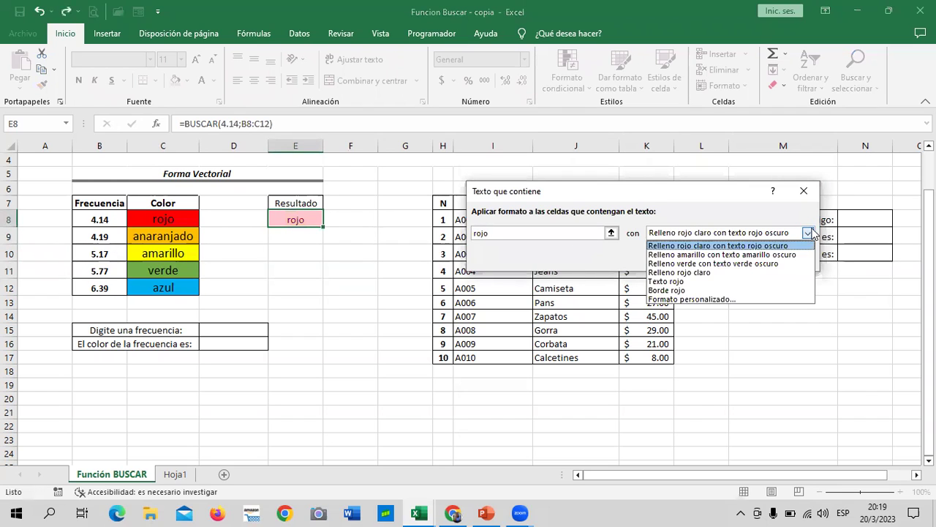
click(720, 302)
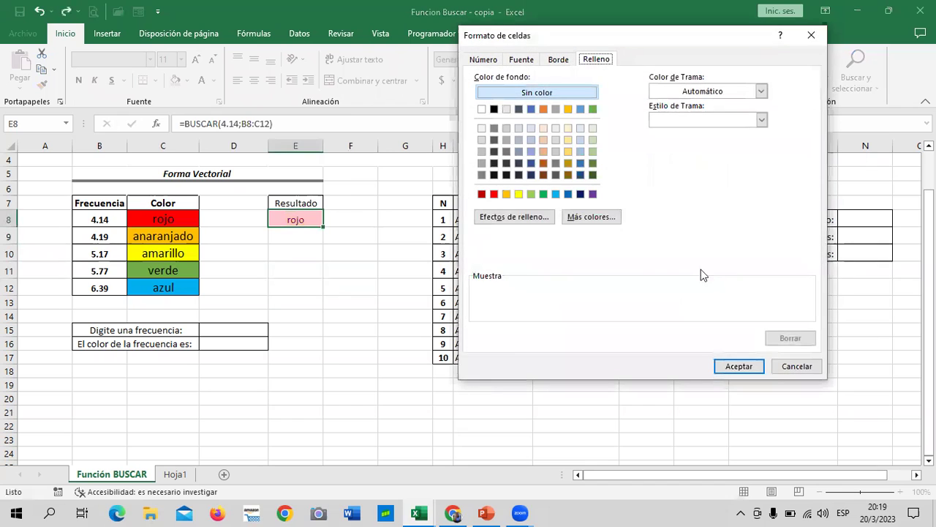
click(493, 194)
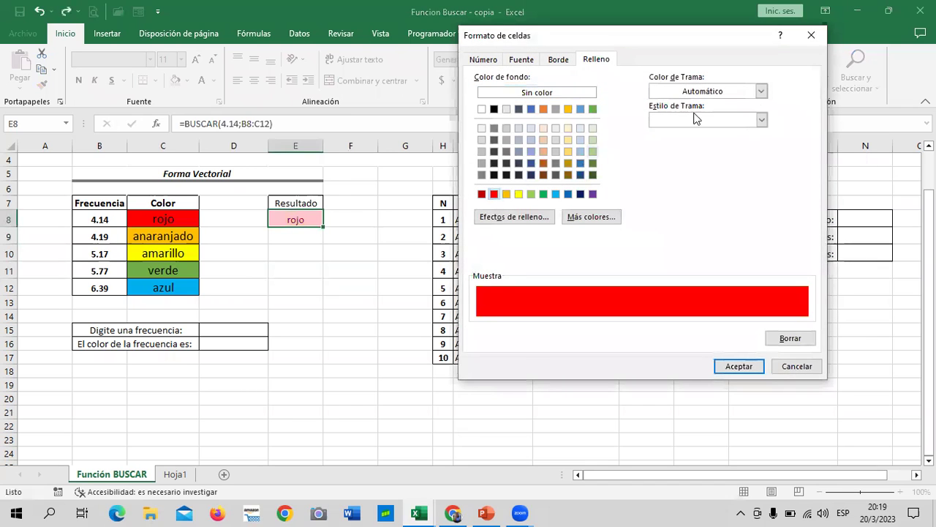
click(742, 364)
click(736, 258)
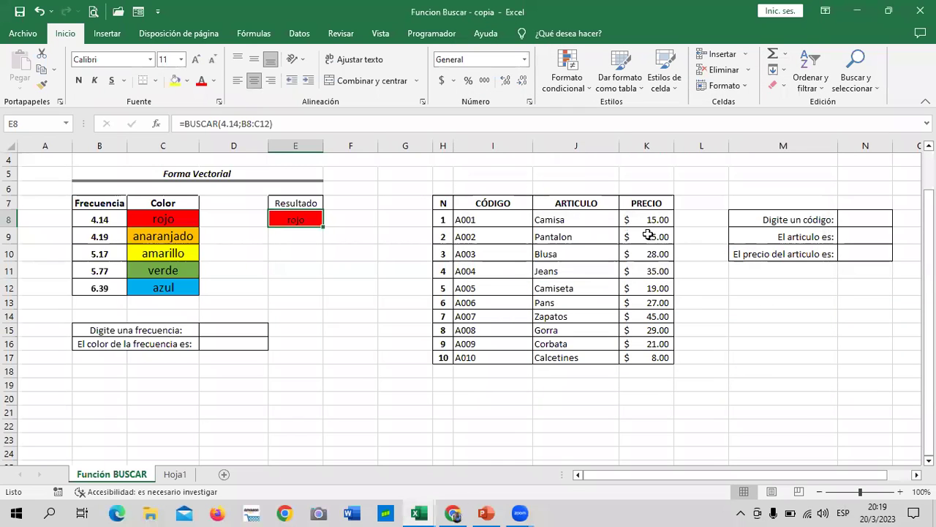
click(336, 317)
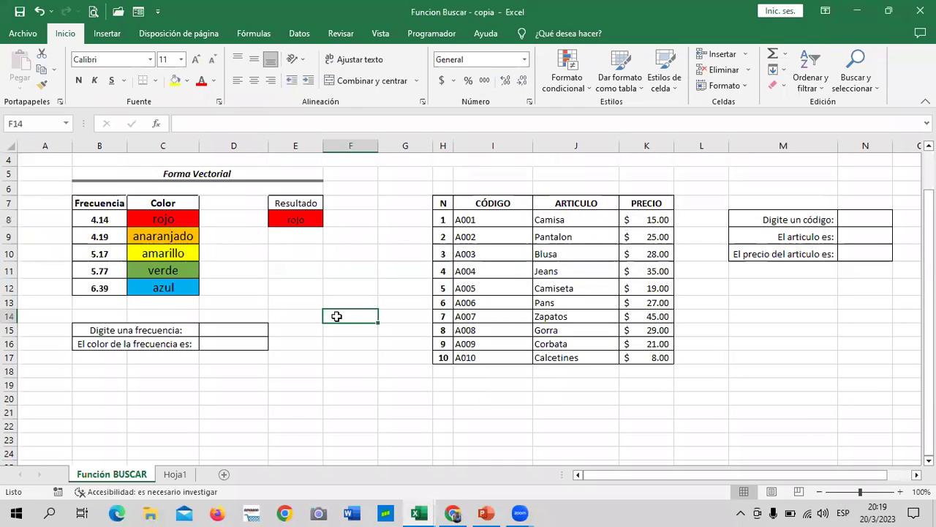
click(298, 216)
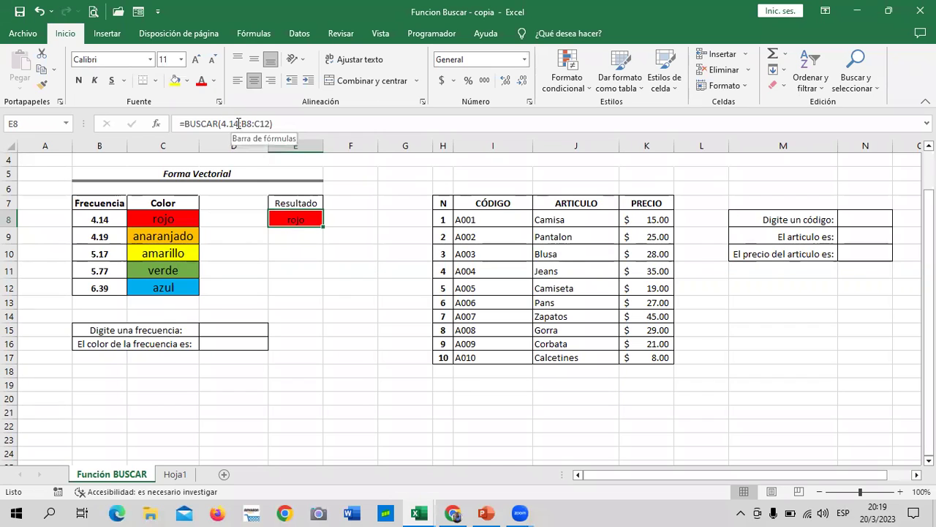
- Try lookup value 3.39 in E8's BUSCAR formula, which returns #N/D
click(238, 124)
key(BackSpace)
key(BackSpace)
key(BackSpace)
key(BackSpace)
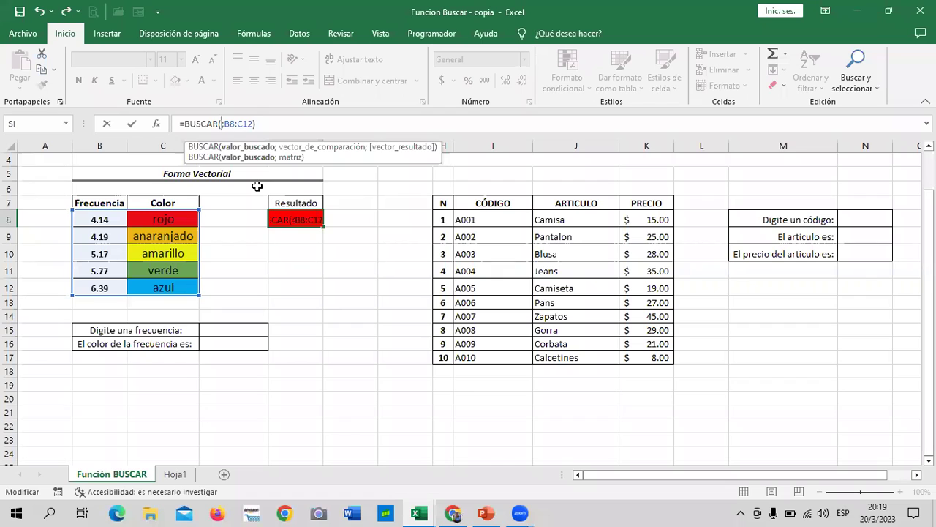
text(3.39)
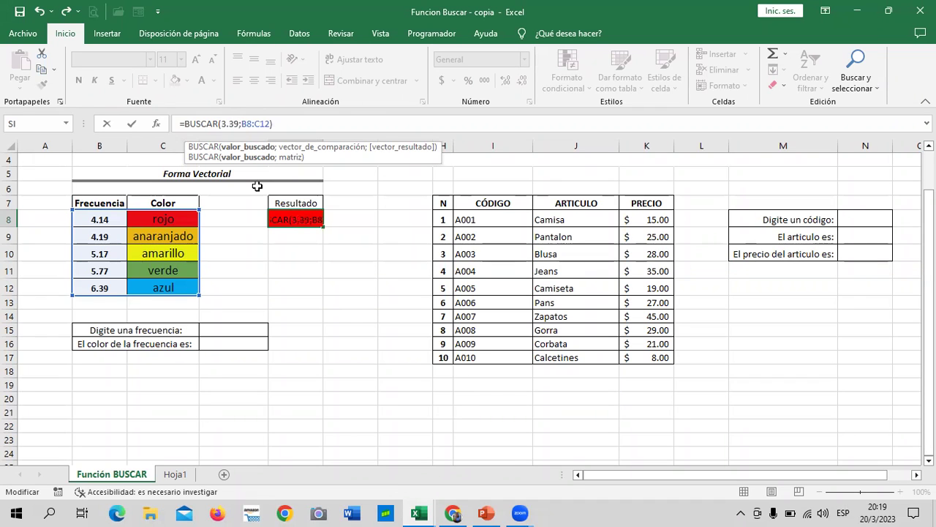
key(Return)
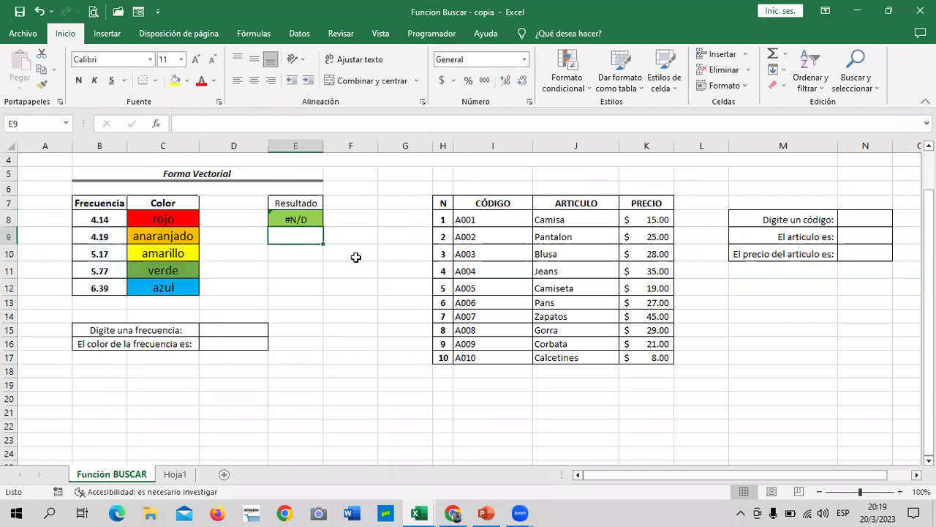
click(344, 247)
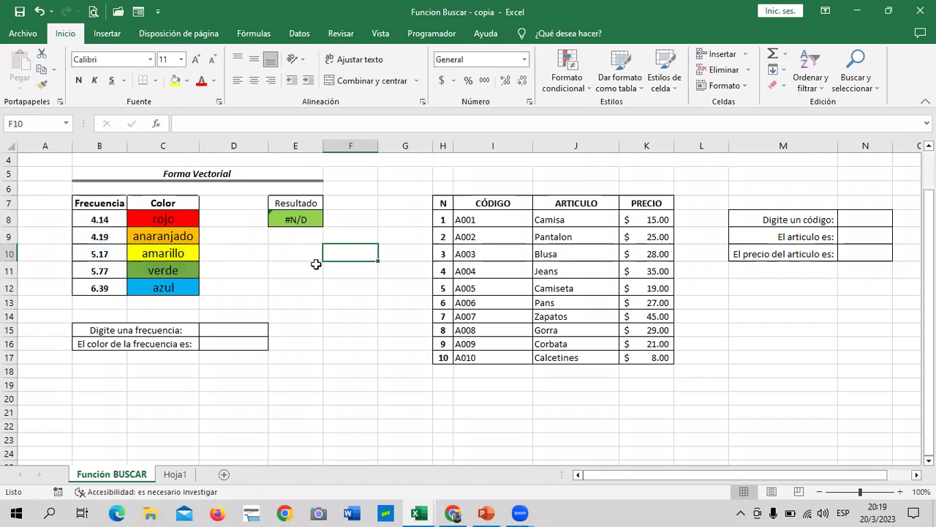
- Correct the lookup value to 6.39 so E8 reads =BUSCAR(6.39;B8:C12)
click(353, 216)
click(300, 218)
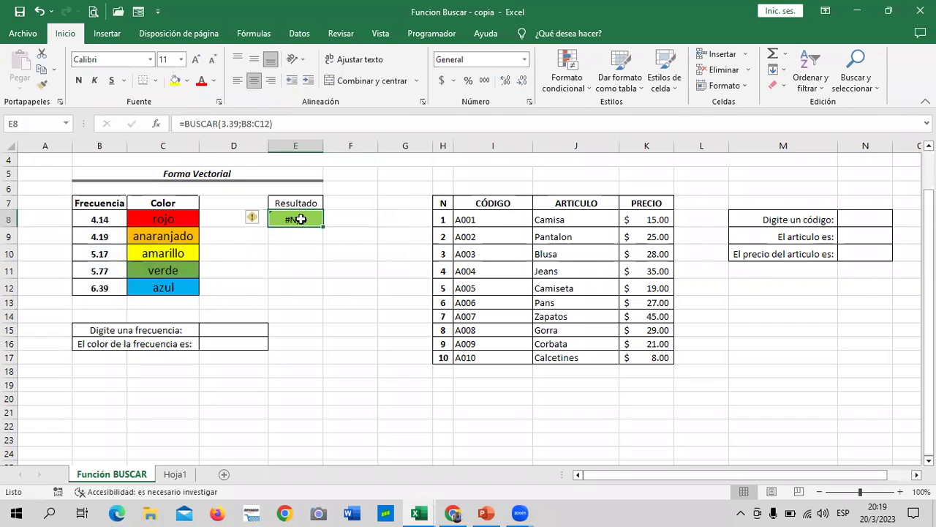
click(226, 124)
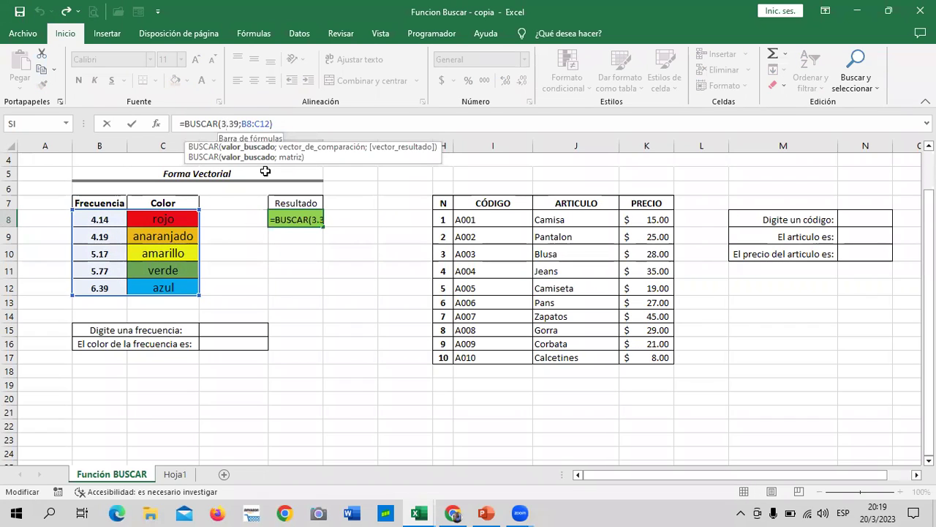
key(BackSpace)
text(6)
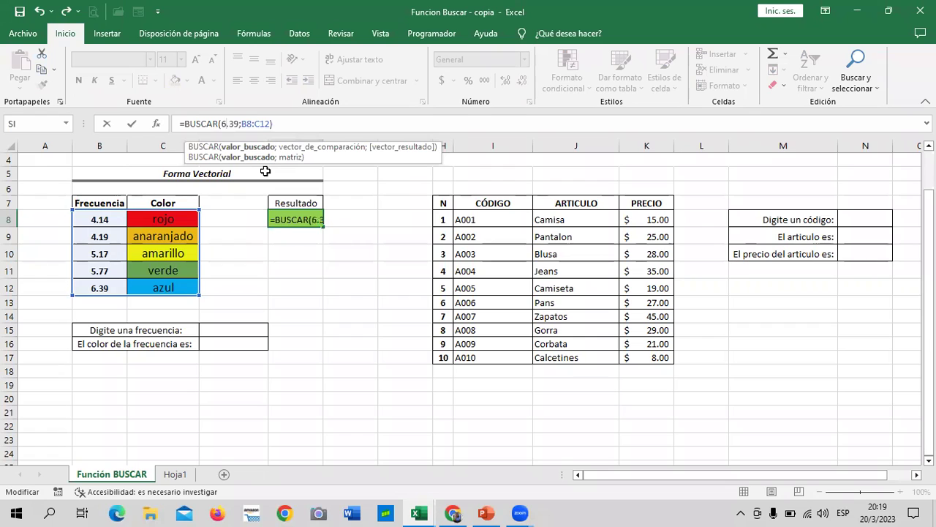
key(Return)
click(389, 253)
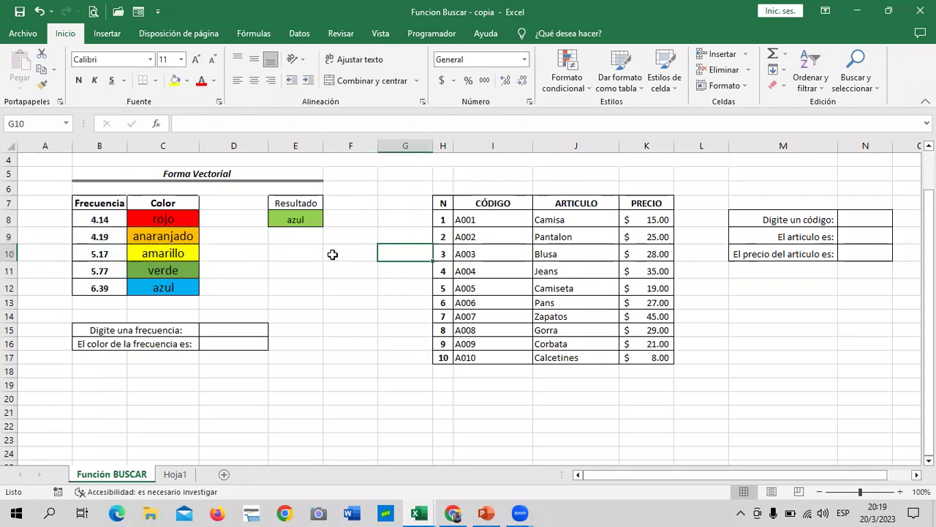
click(289, 217)
- Add a 'Texto que contiene azul' rule to E8 with a custom light blue fill
click(567, 73)
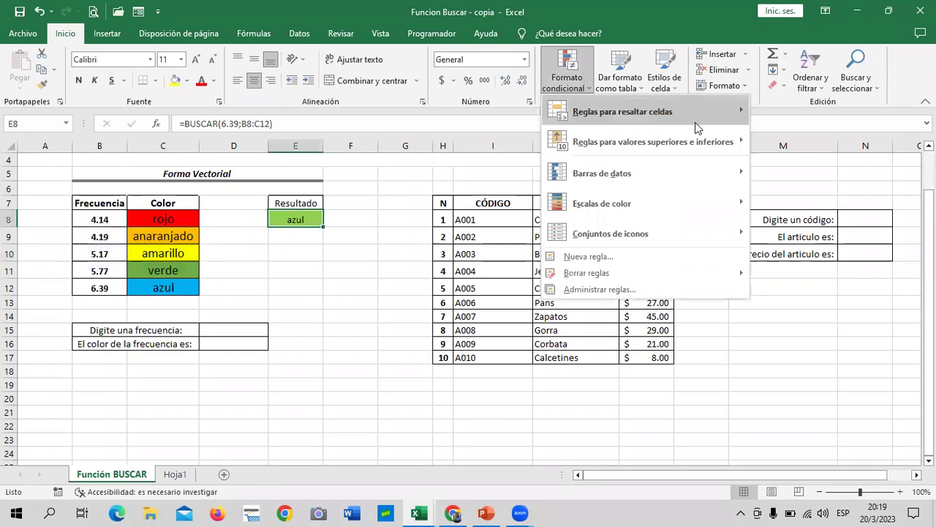
mouse_move(707, 118)
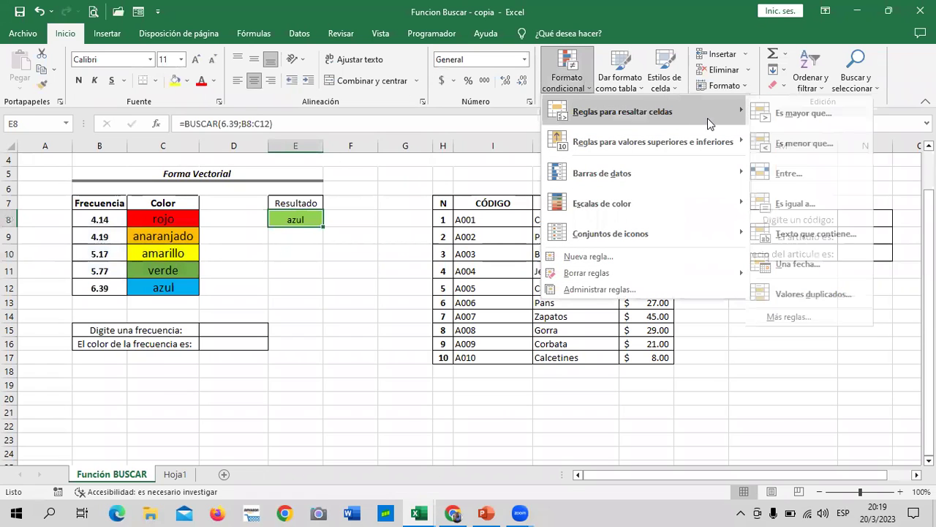
click(846, 242)
text(azul)
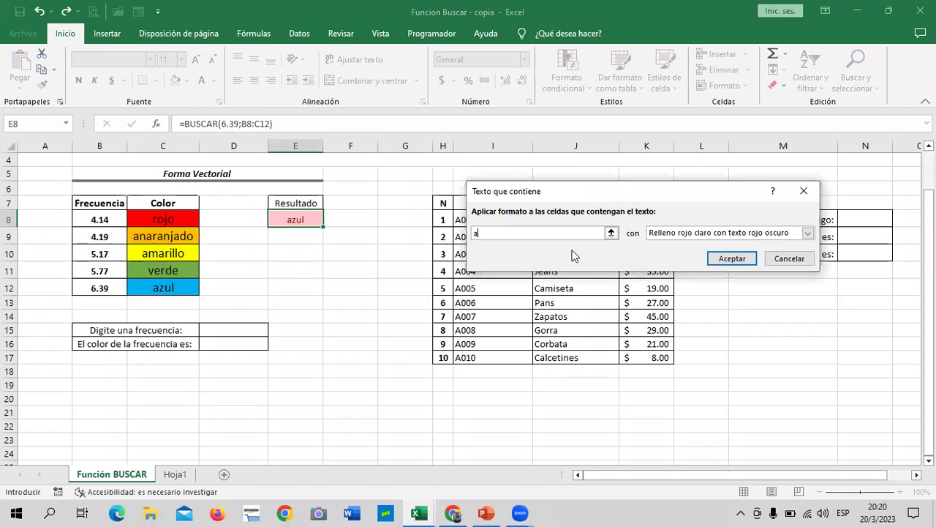
click(808, 232)
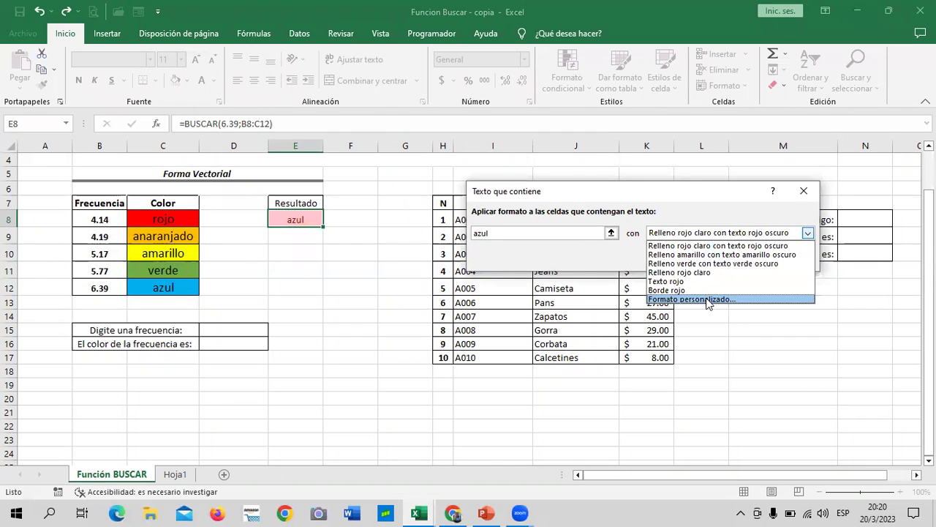
click(706, 299)
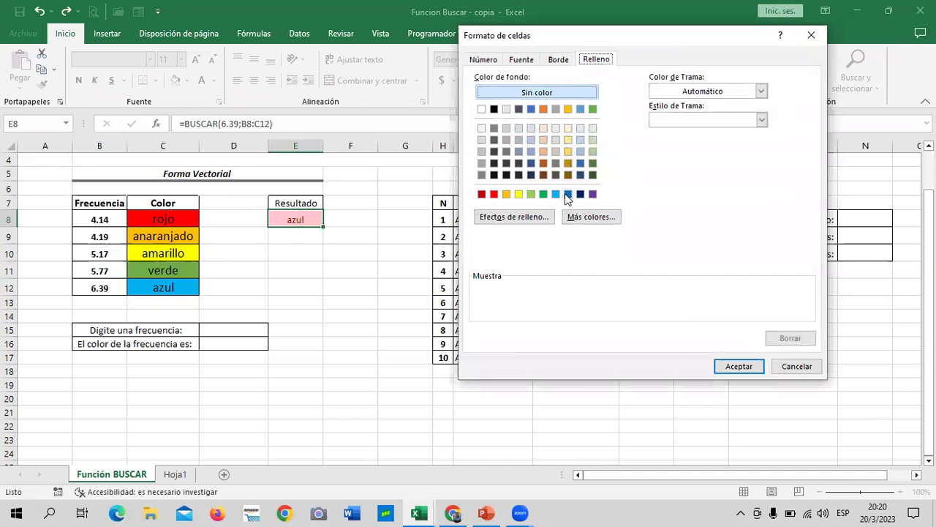
click(580, 195)
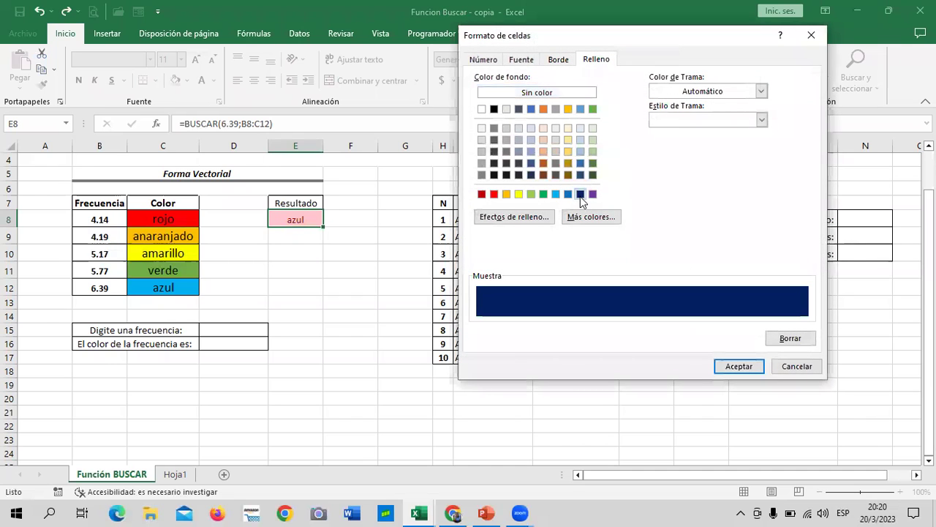
click(568, 194)
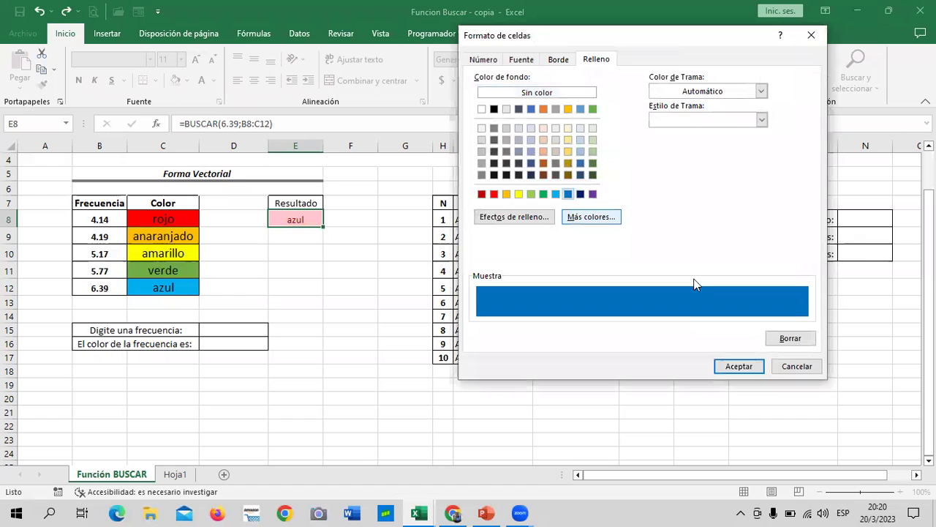
click(739, 366)
click(739, 365)
click(733, 258)
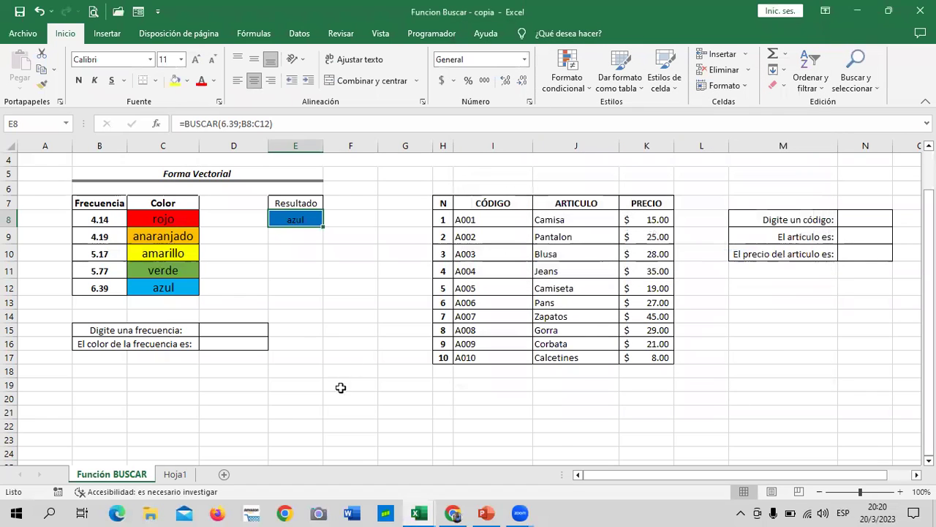
click(341, 398)
- Try lookup values 4.14 and then 5.77 in E8's BUSCAR formula
click(309, 219)
click(240, 123)
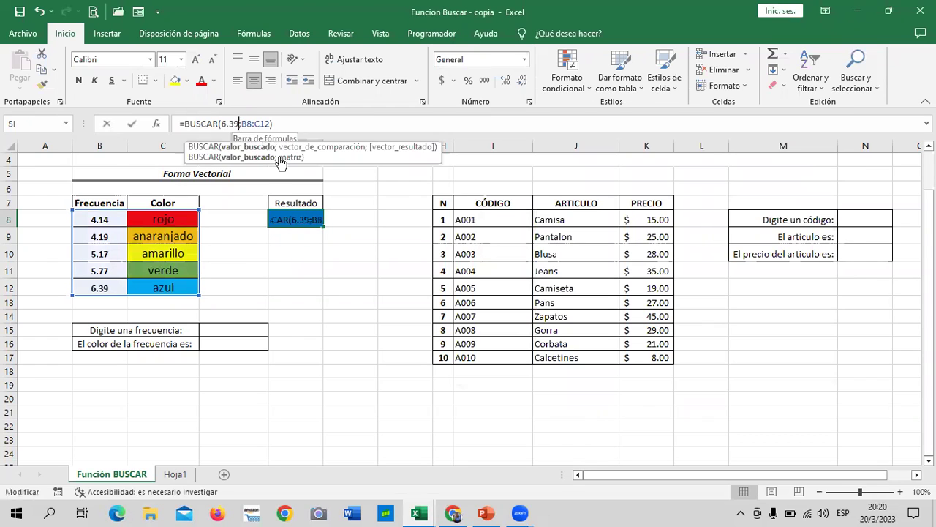
key(BackSpace)
key(BackSpace)
key(BackSpace)
key(BackSpace)
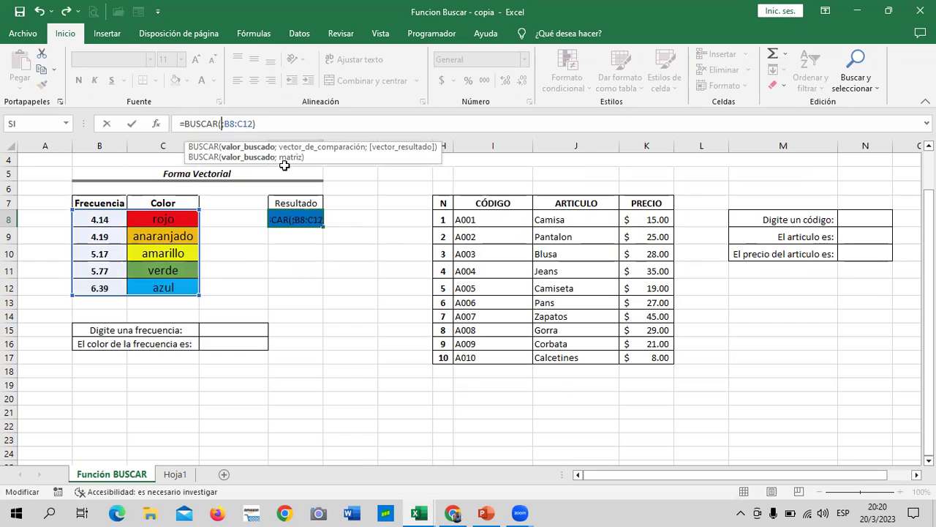
text(4.14)
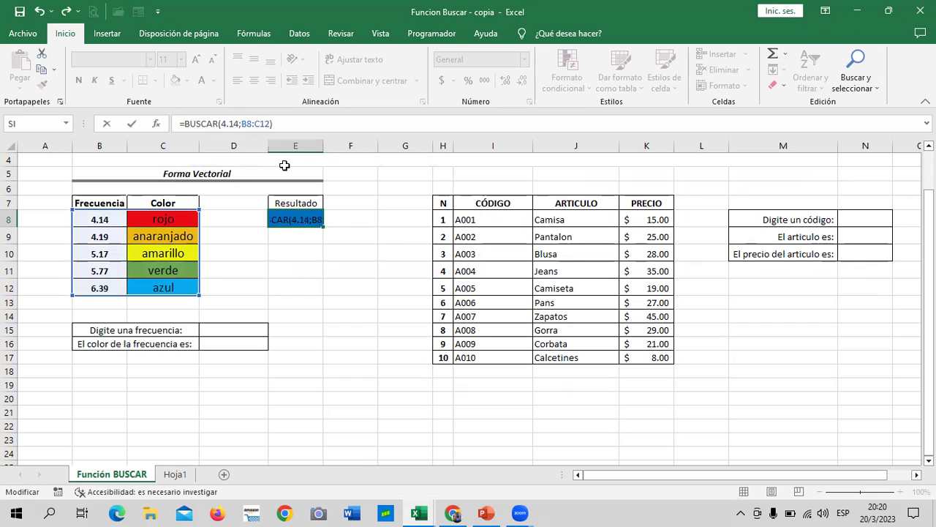
key(Return)
click(287, 218)
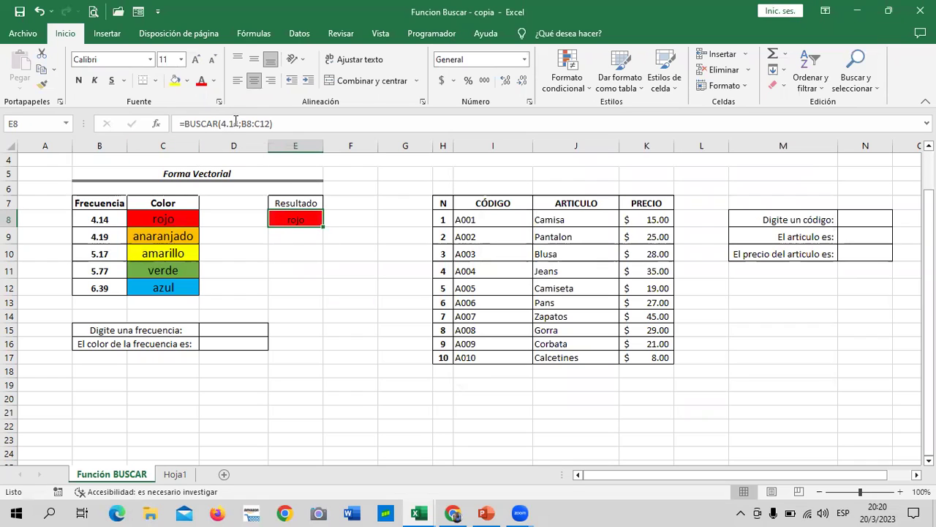
click(239, 123)
key(BackSpace)
key(BackSpace)
key(BackSpace)
key(BackSpace)
text(5.77)
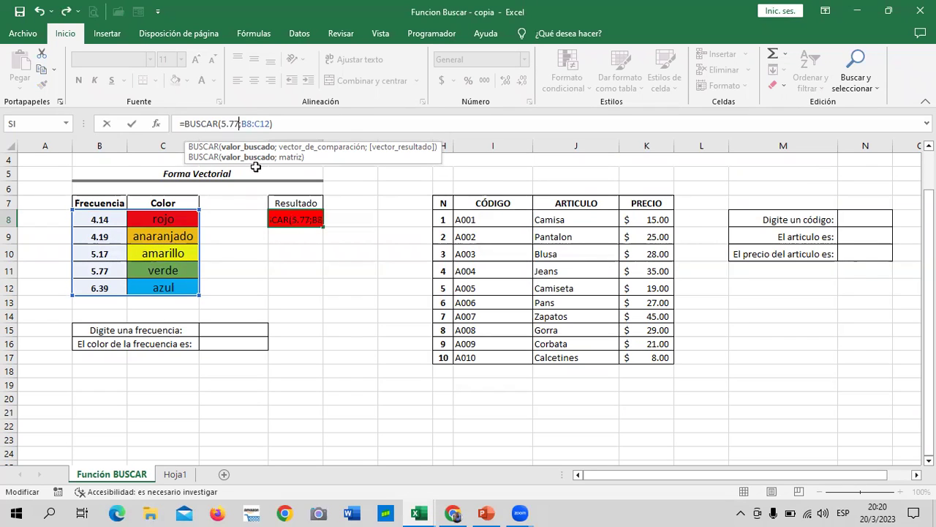
key(Return)
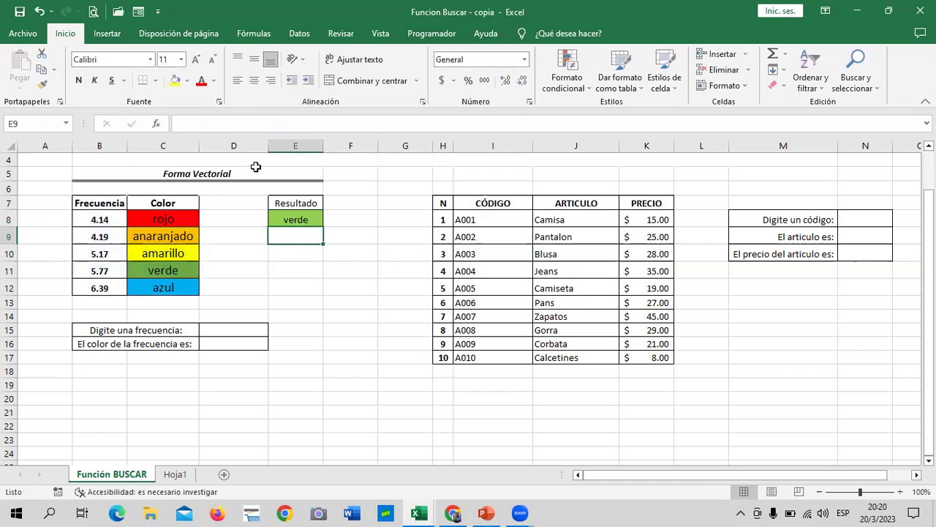
- Change E8's lookup value to 5.17 so it returns amarillo on yellow
click(307, 216)
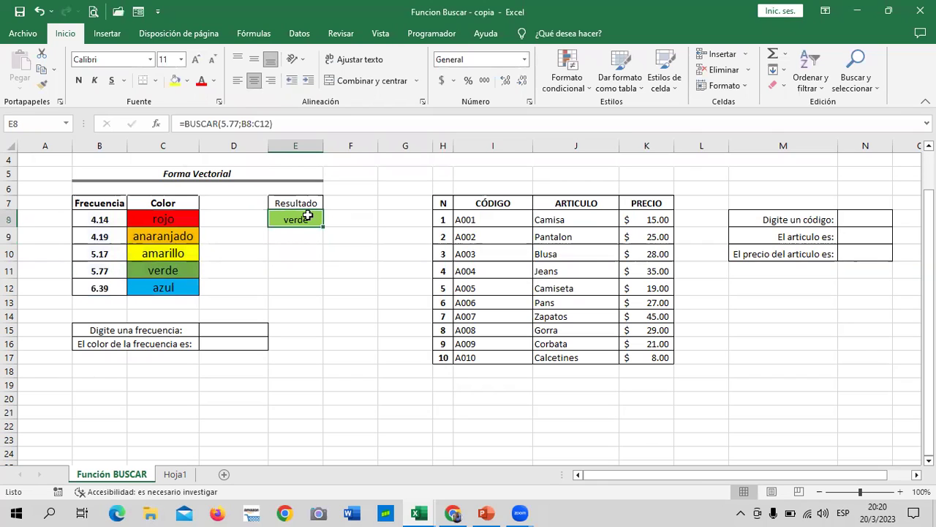
click(158, 252)
click(310, 215)
click(237, 124)
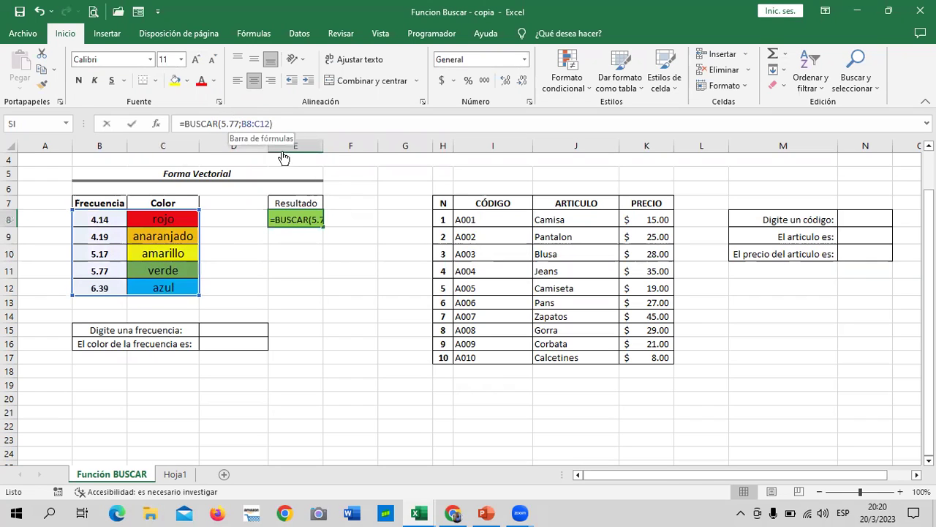
key(BackSpace)
key(BackSpace)
text(17)
key(Return)
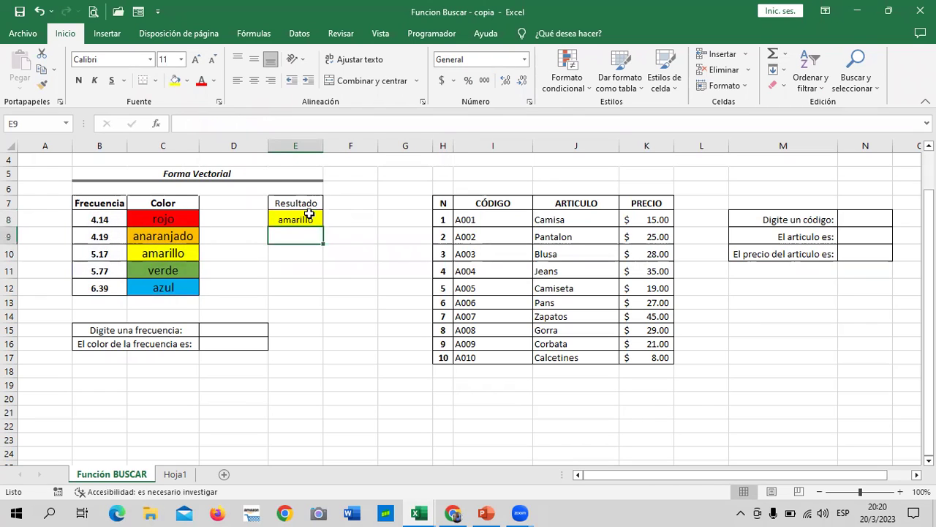
click(308, 217)
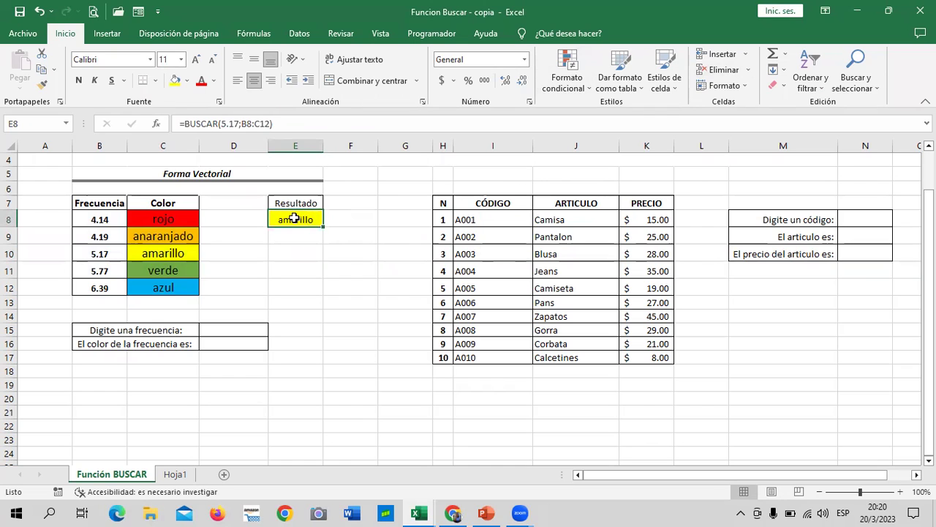
click(294, 125)
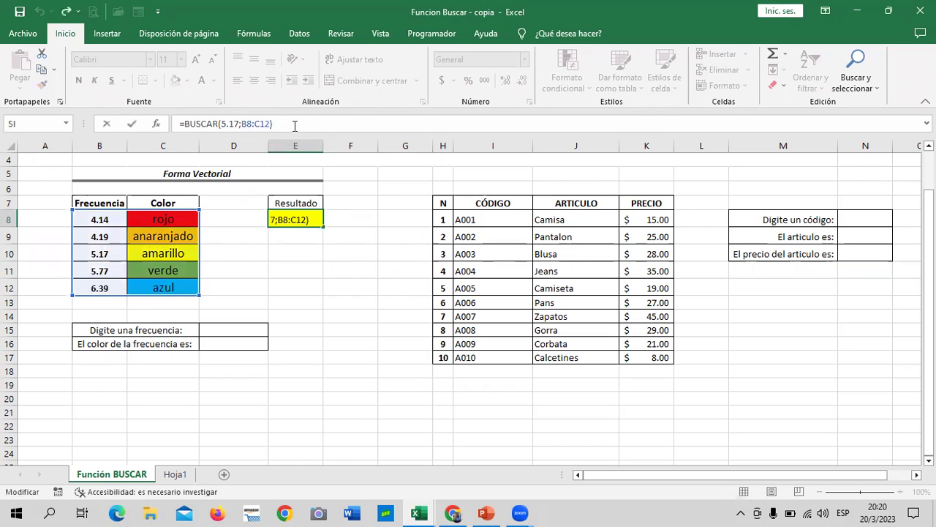
key(Return)
click(364, 316)
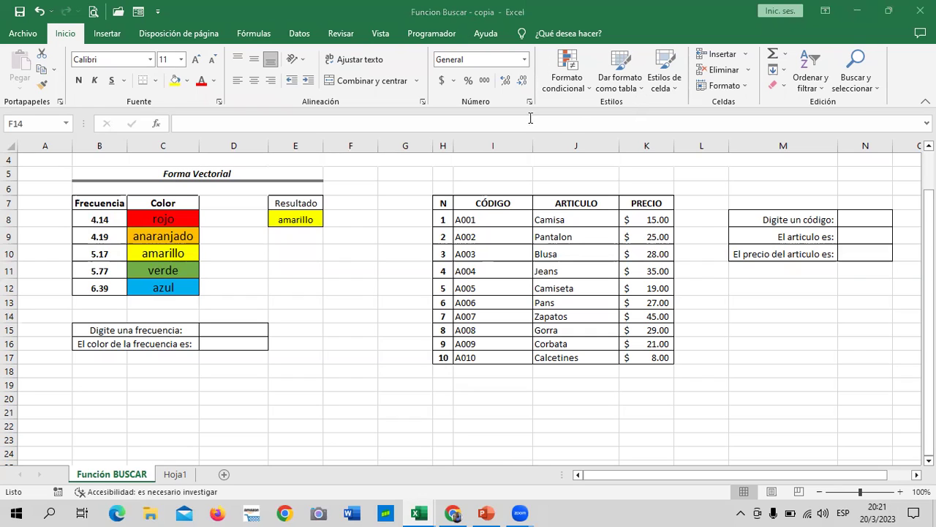
click(243, 329)
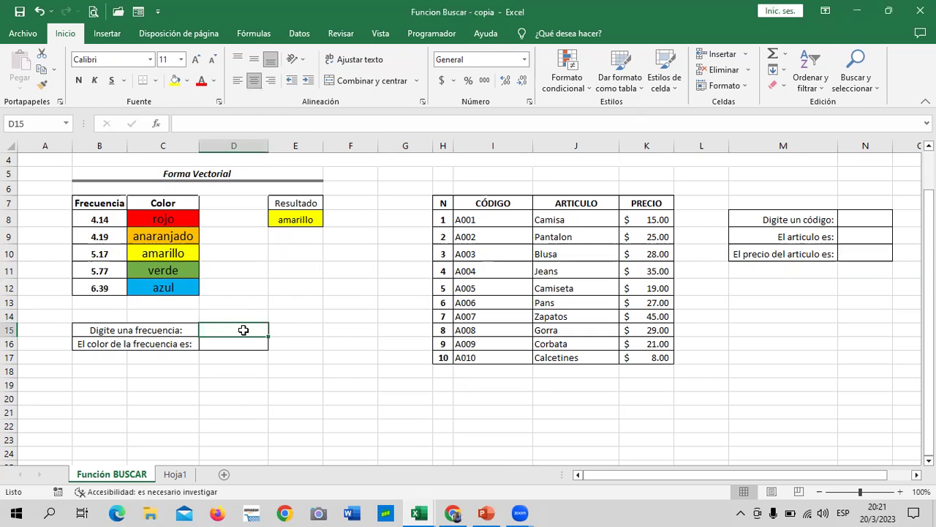
click(223, 400)
click(227, 341)
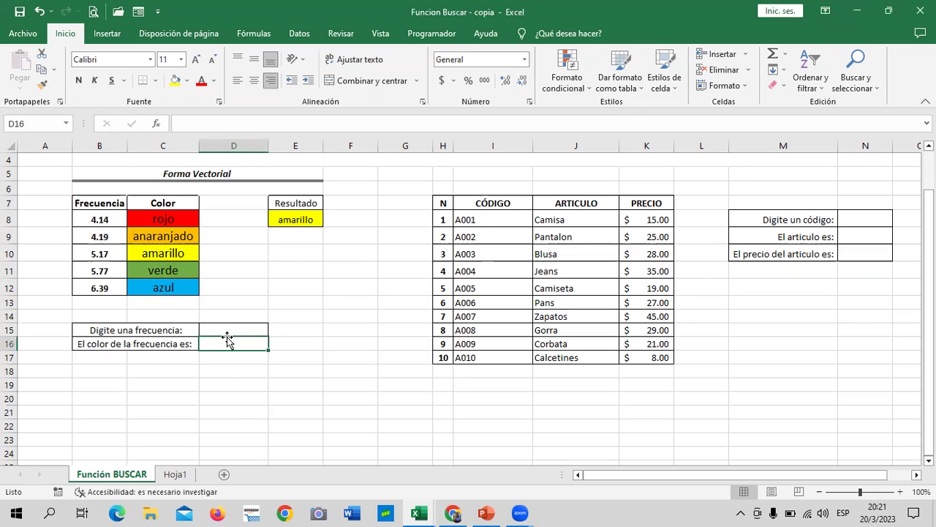
click(334, 341)
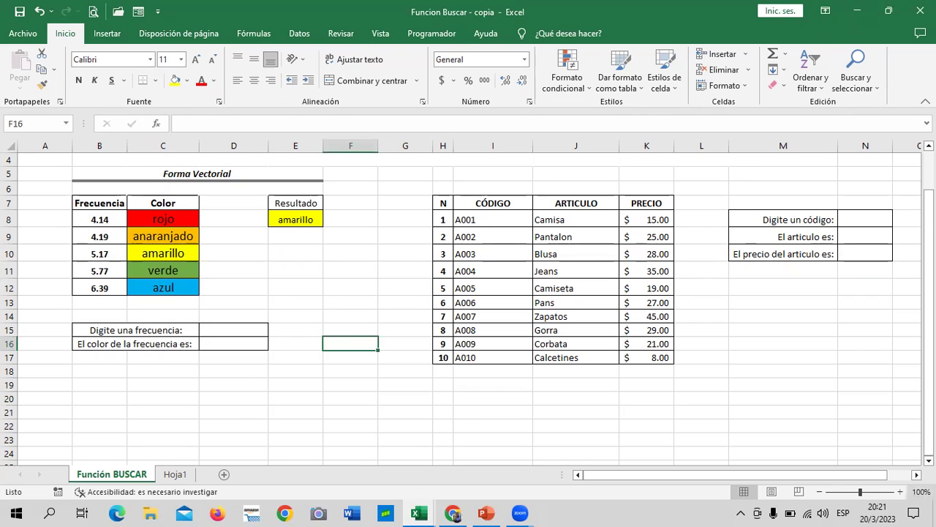
click(901, 492)
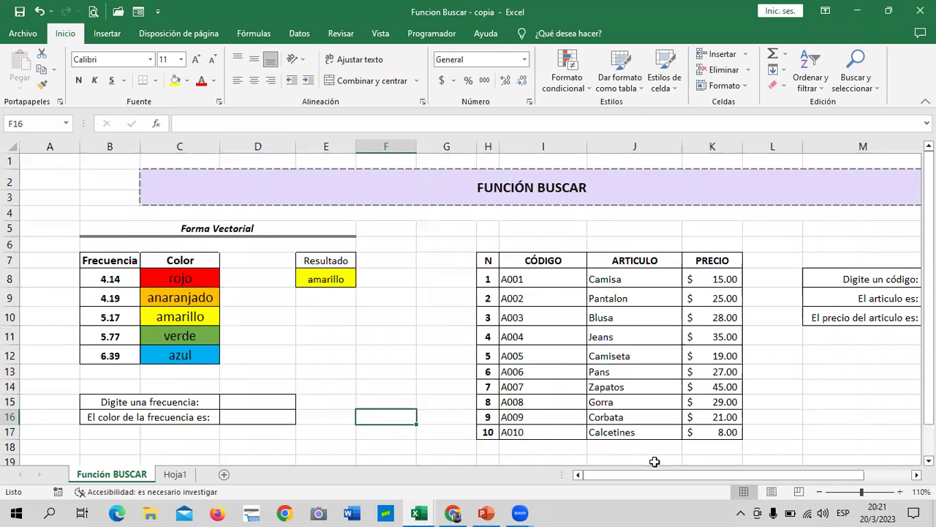
click(372, 359)
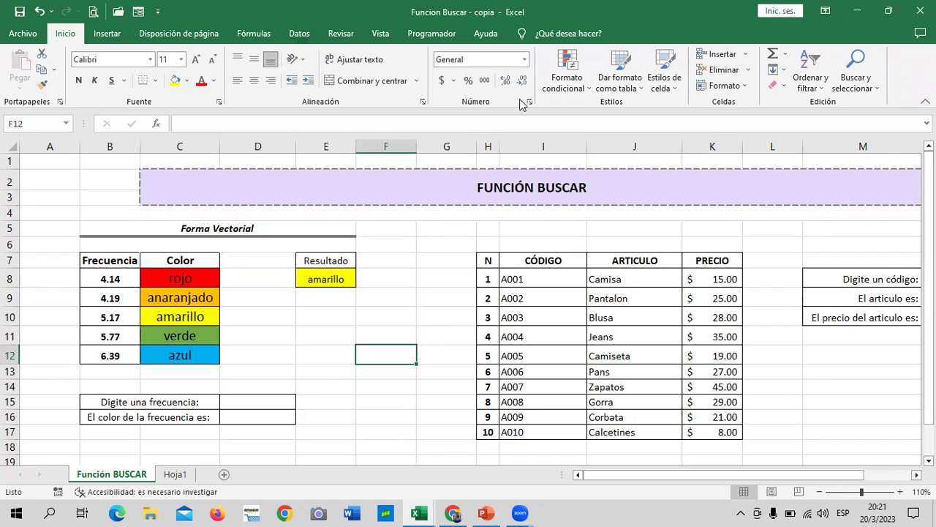
click(307, 35)
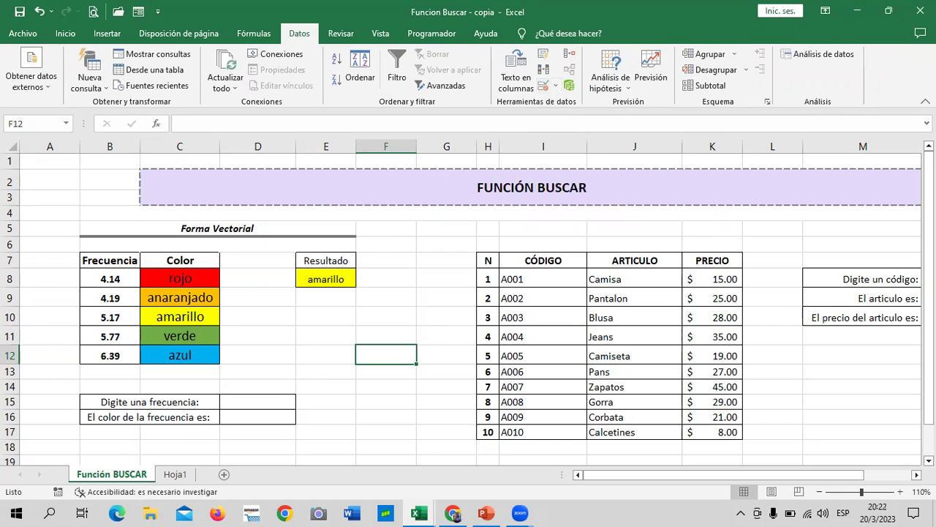
scroll(327, 392, down, 1)
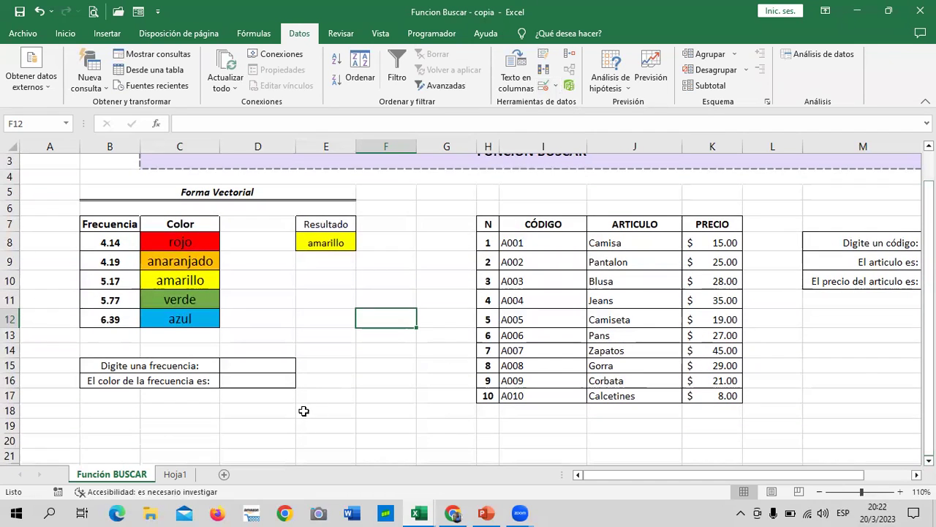
click(266, 363)
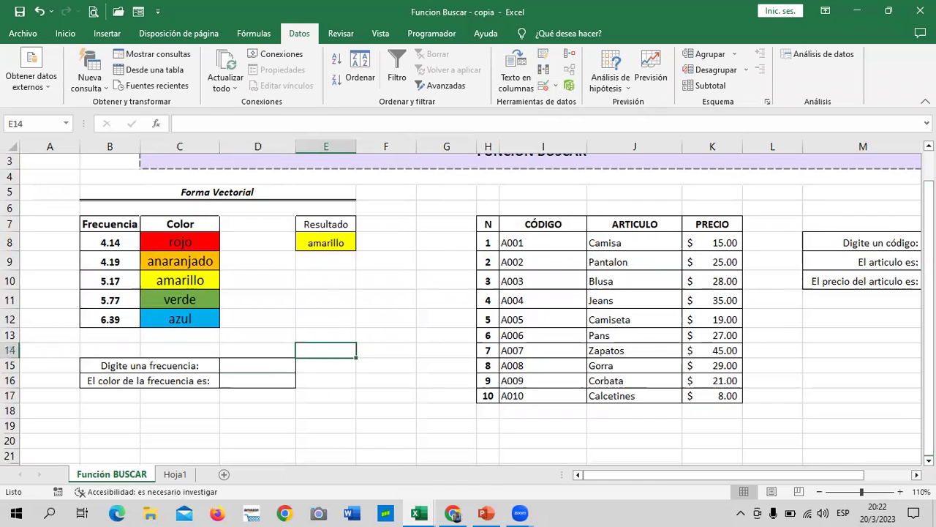
scroll(468, 307, down, 1)
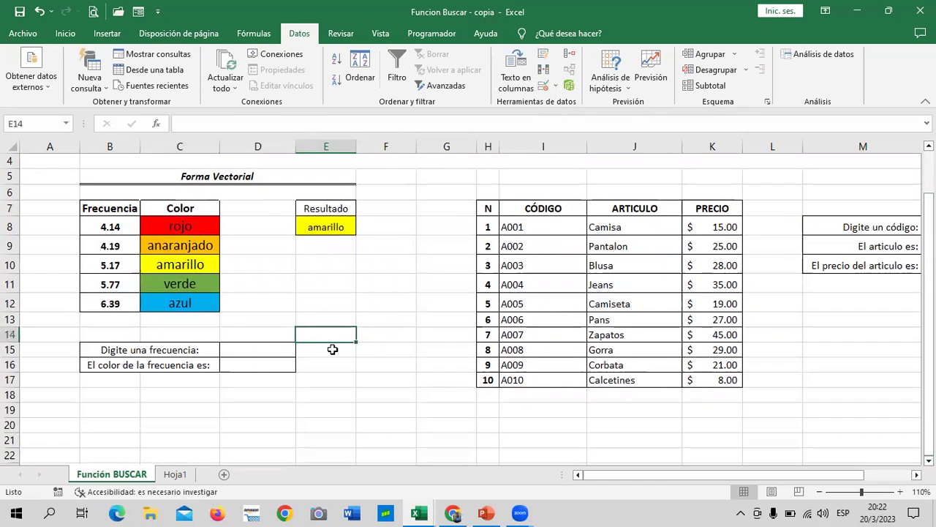
key(Left)
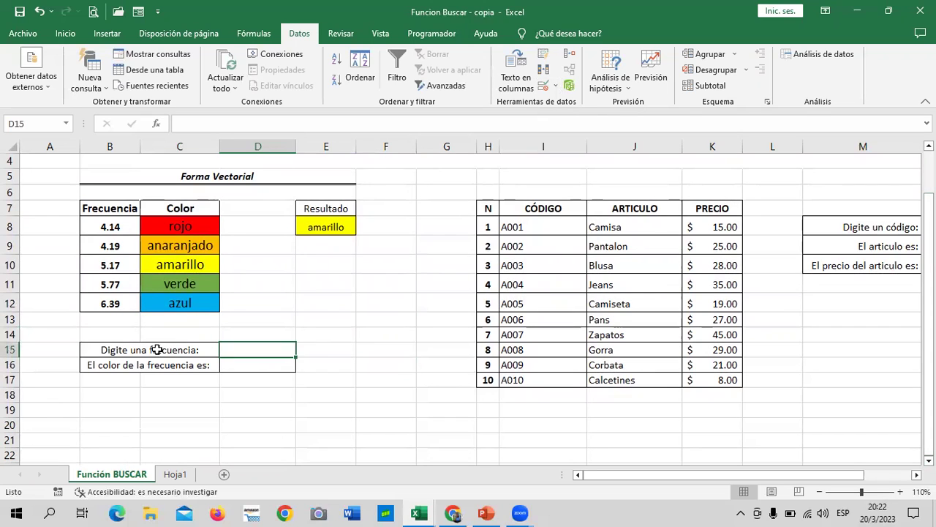
- Give D15 a Lista data validation with source =$B$8:$B$12
click(155, 350)
click(267, 352)
click(543, 89)
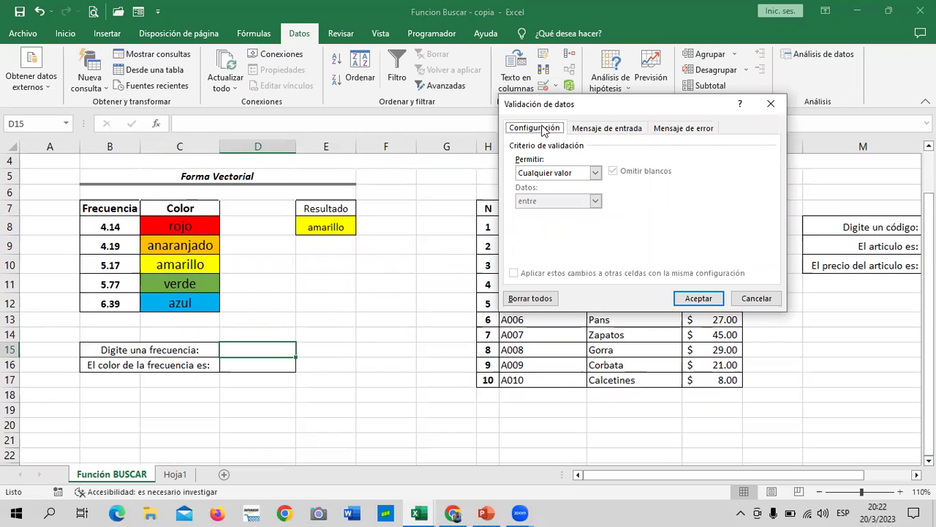
click(595, 174)
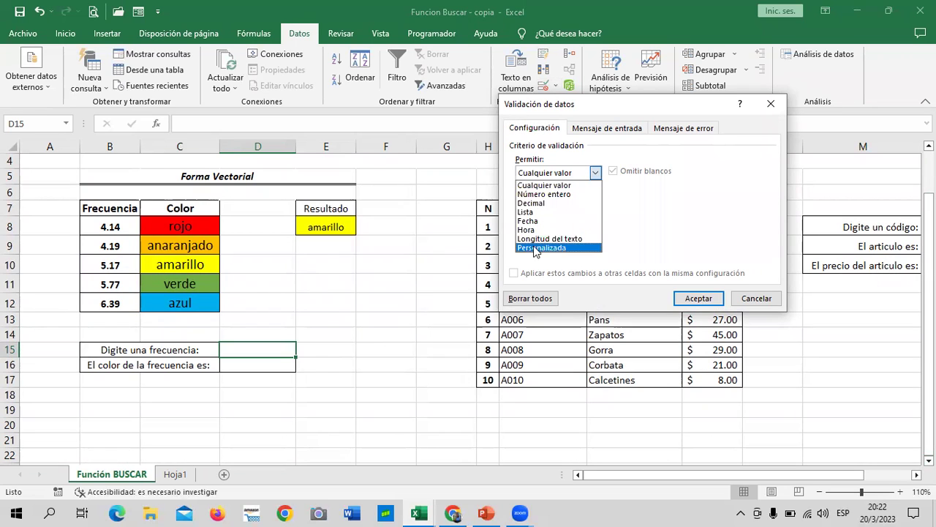
click(555, 211)
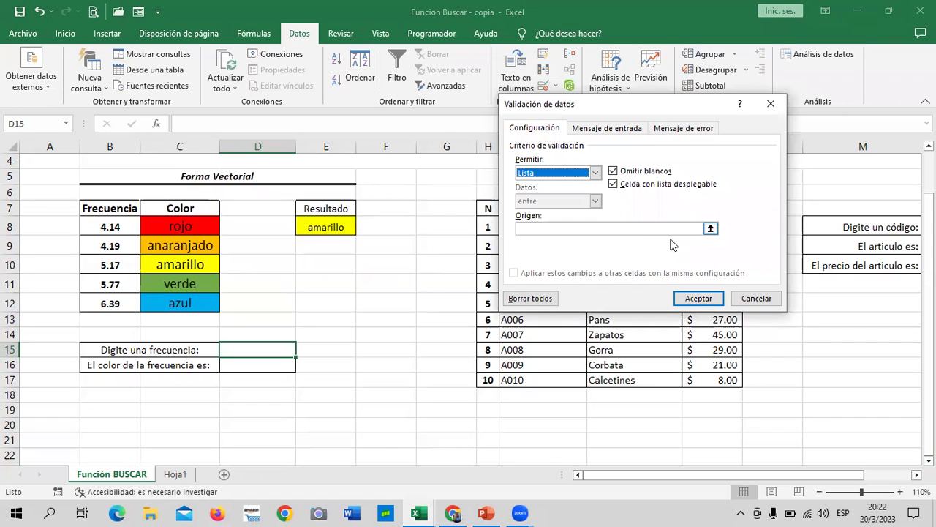
click(710, 229)
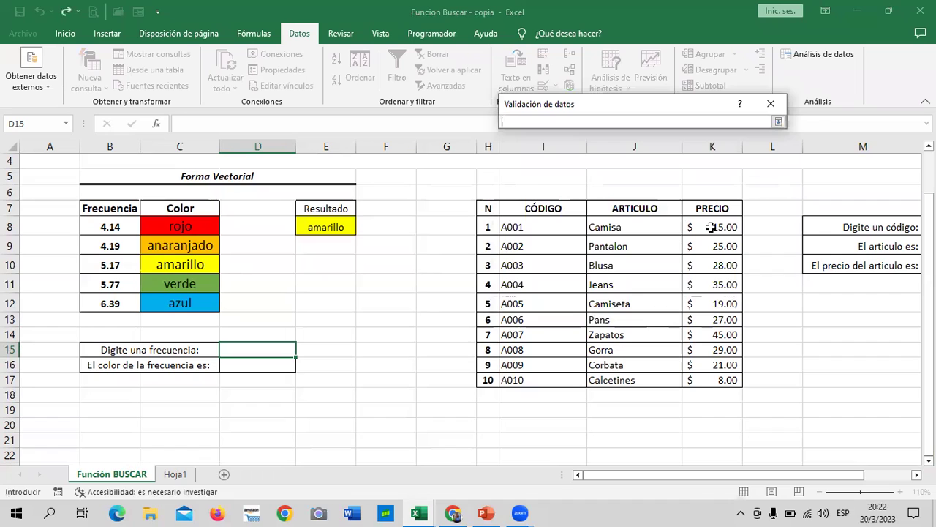
drag(109, 222, 111, 302)
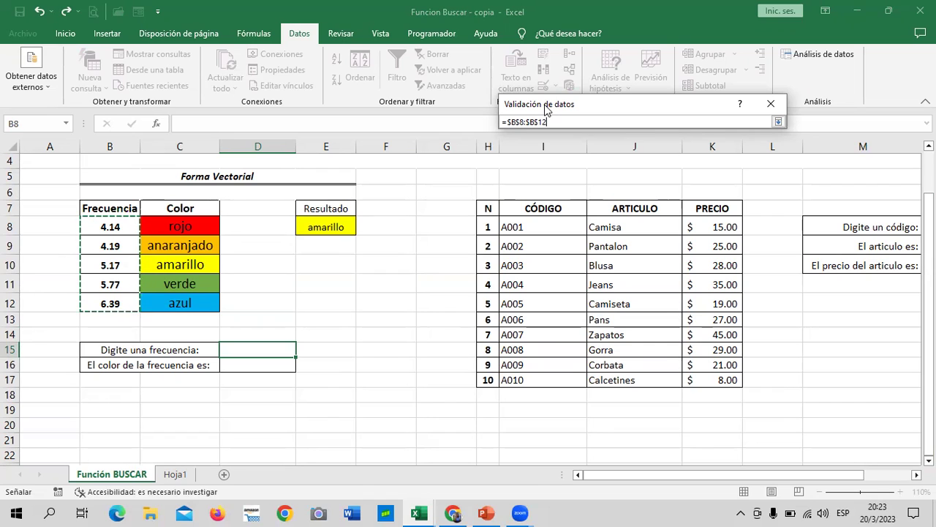
click(779, 122)
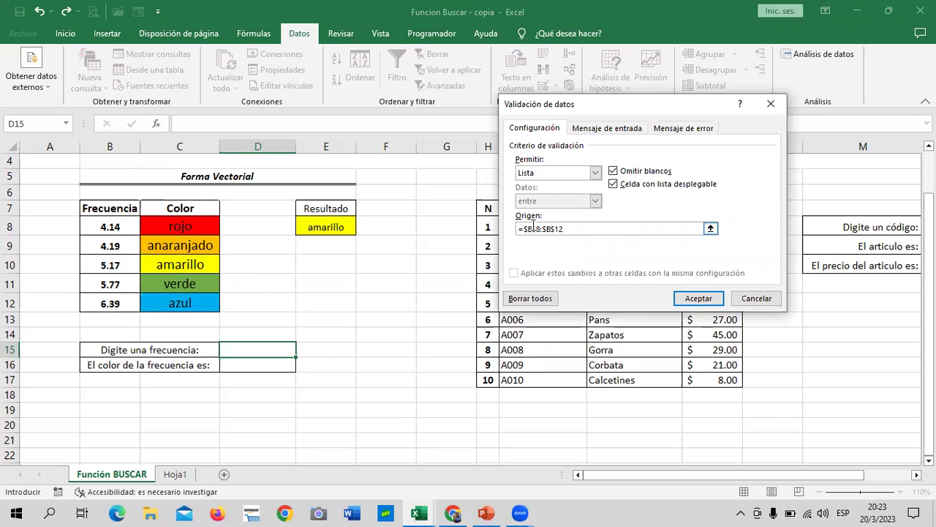
click(701, 298)
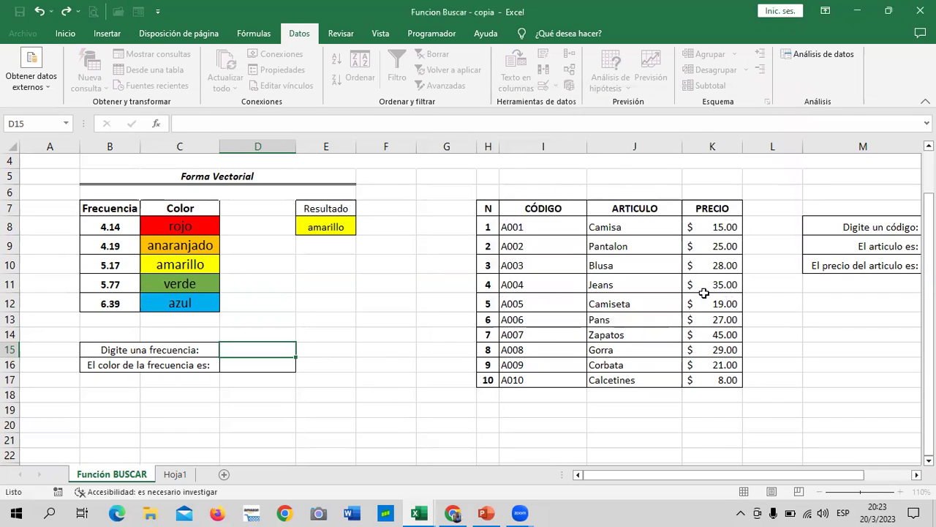
- Check that D15 now shows its new dropdown when selected
click(386, 365)
click(253, 350)
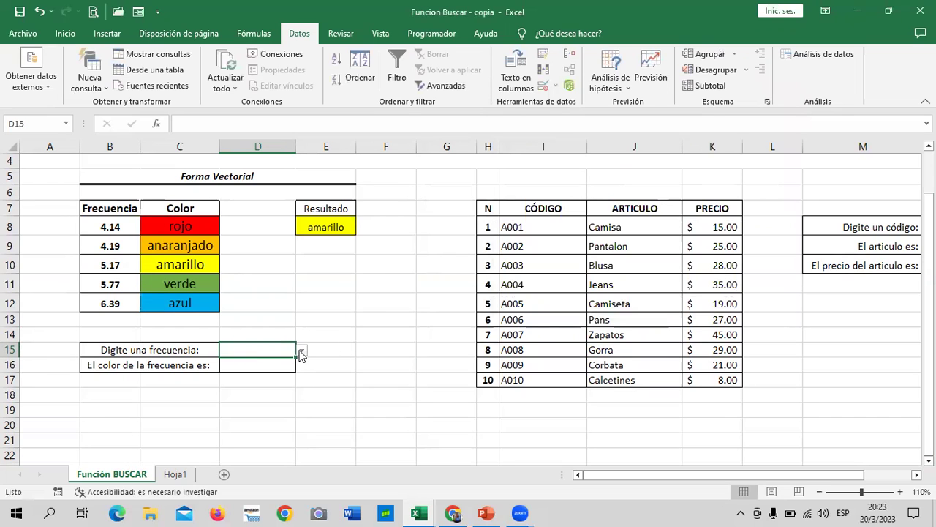
click(377, 347)
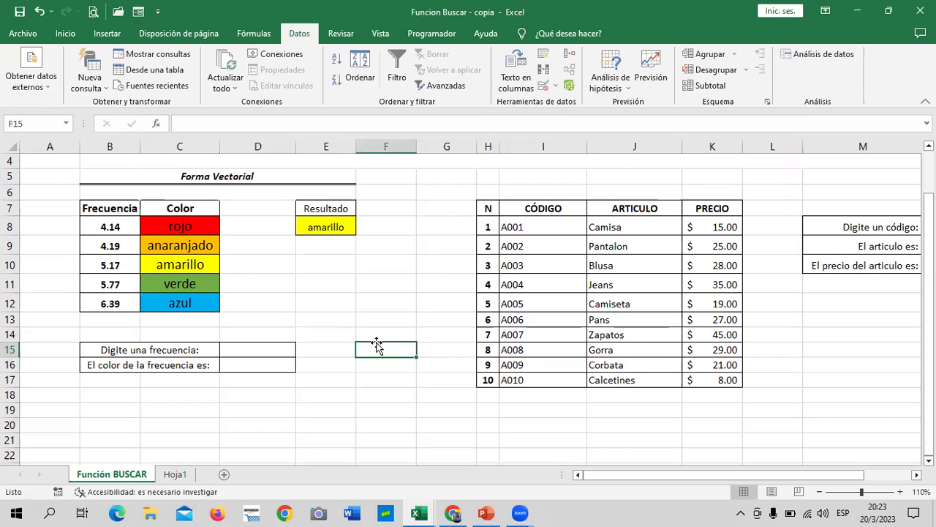
click(271, 349)
click(351, 284)
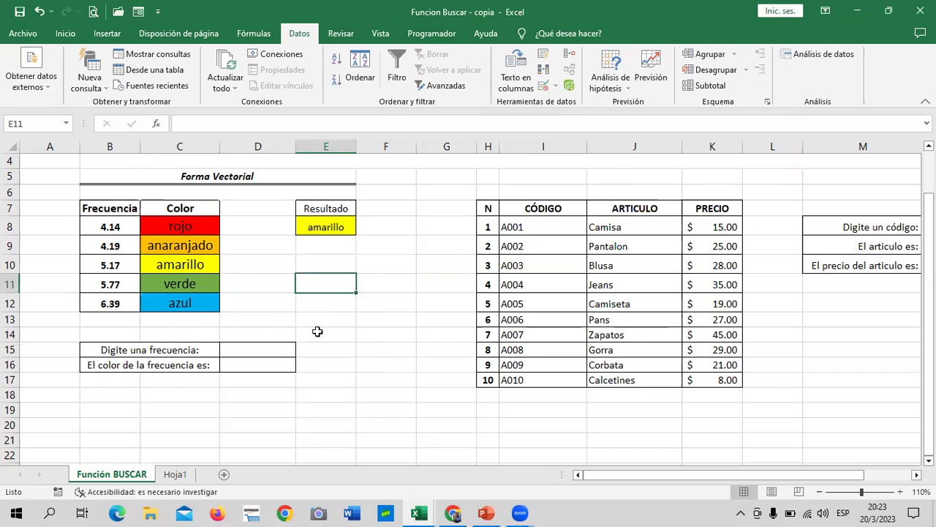
- Pick 6.39, then 4.14, and finally 5.17 from D15's frequency list
click(277, 351)
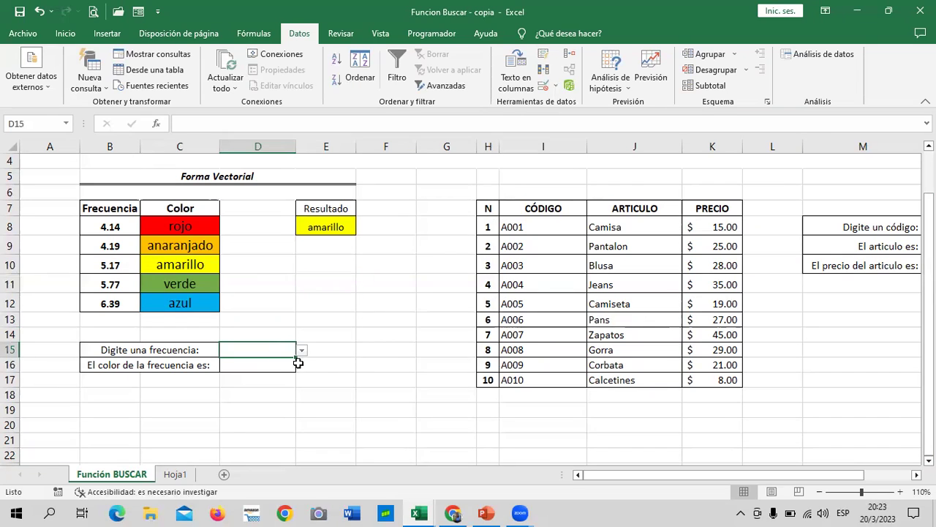
click(303, 349)
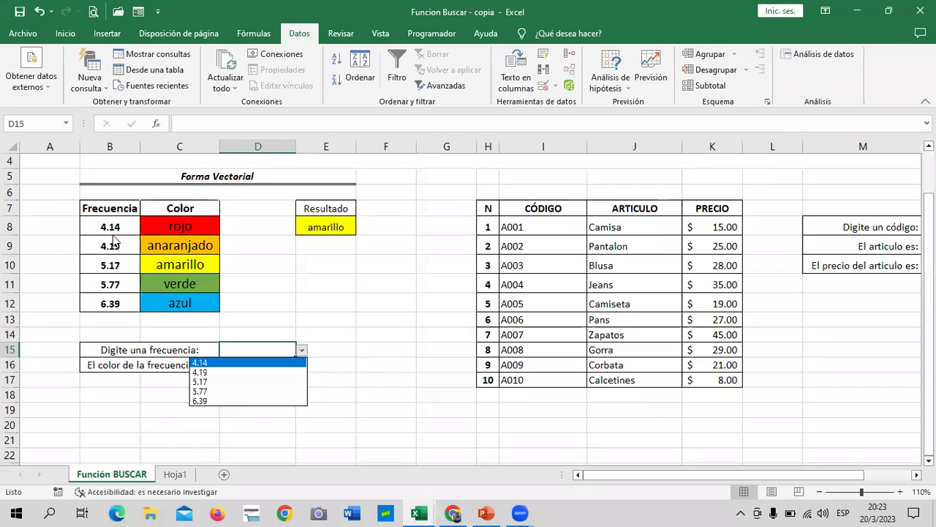
click(214, 401)
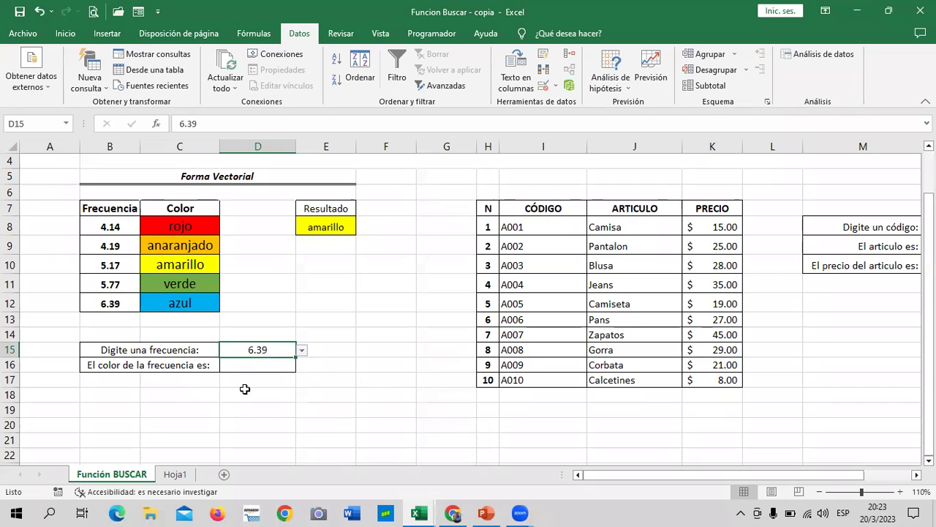
click(302, 350)
click(238, 360)
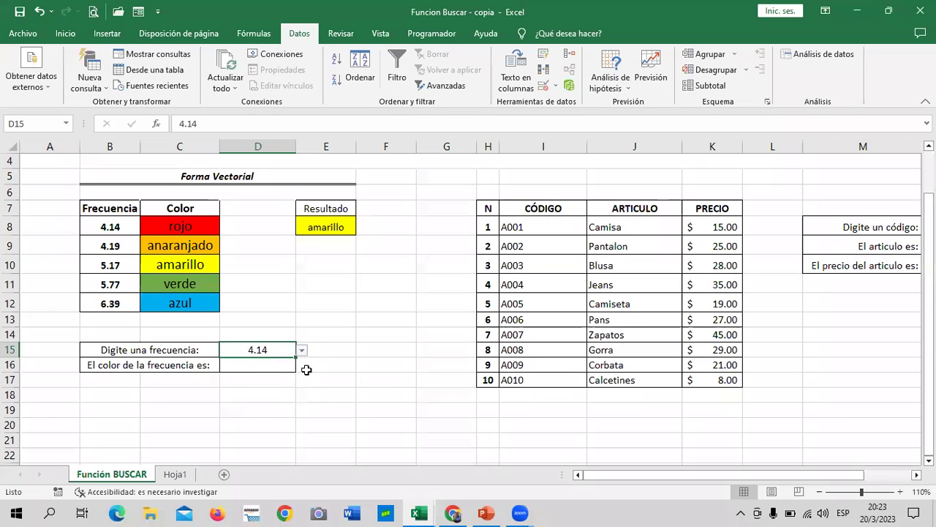
click(302, 350)
click(243, 381)
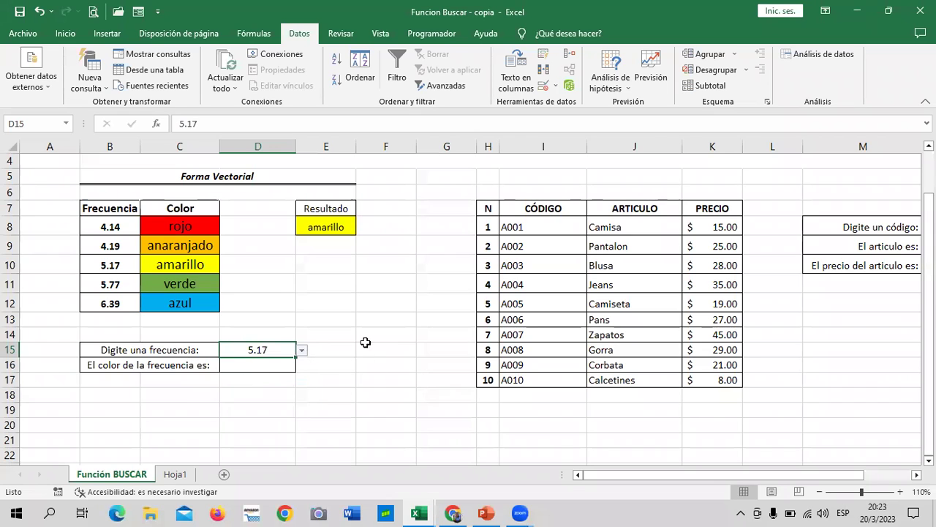
click(366, 342)
click(253, 363)
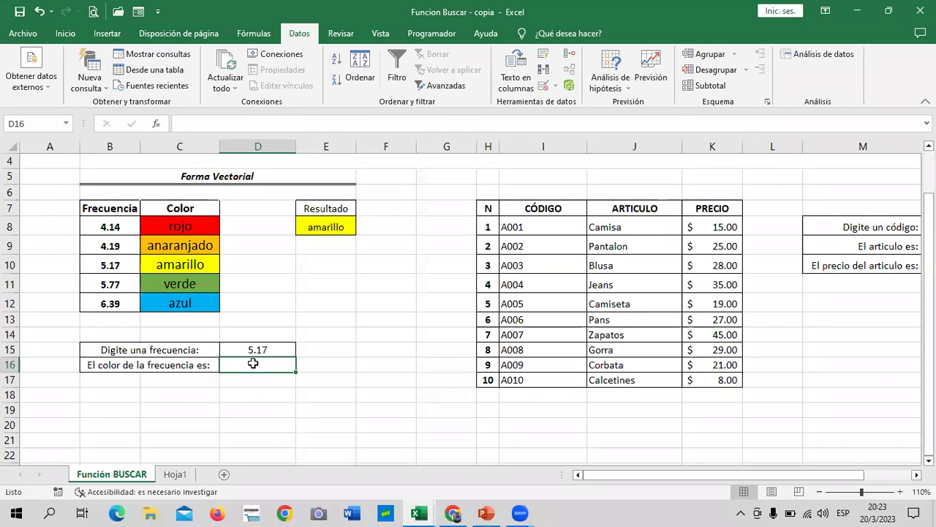
- Enter =BUSCAR(D15;B8:C12) in D16 so it returns amarillo for 5.17
text(=)
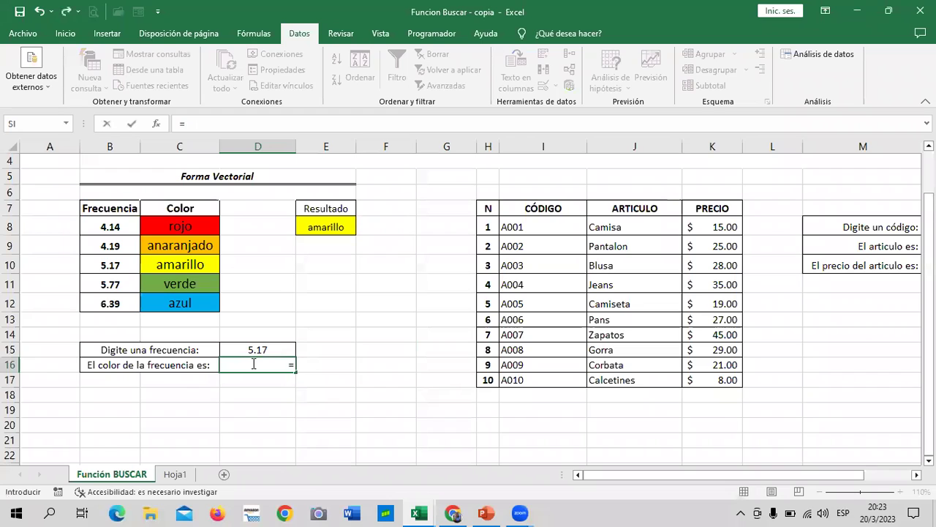
text(bus)
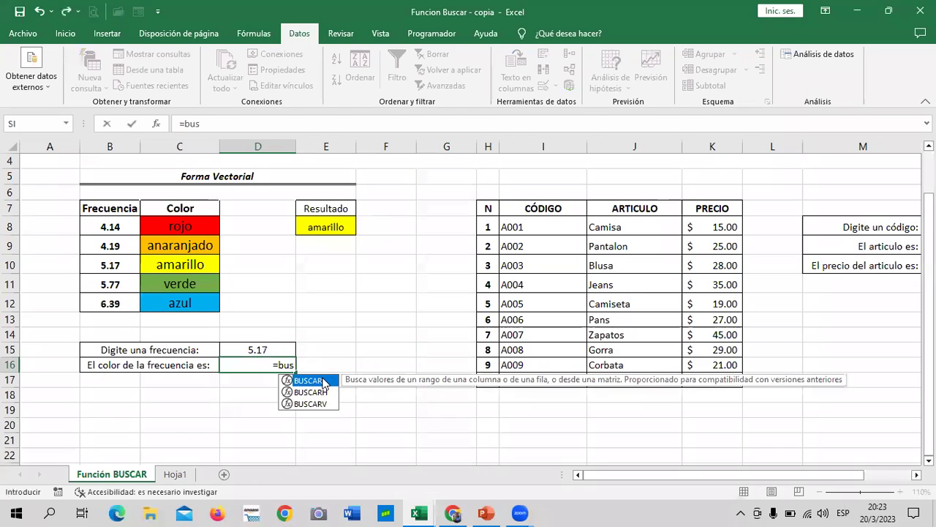
double_click(324, 381)
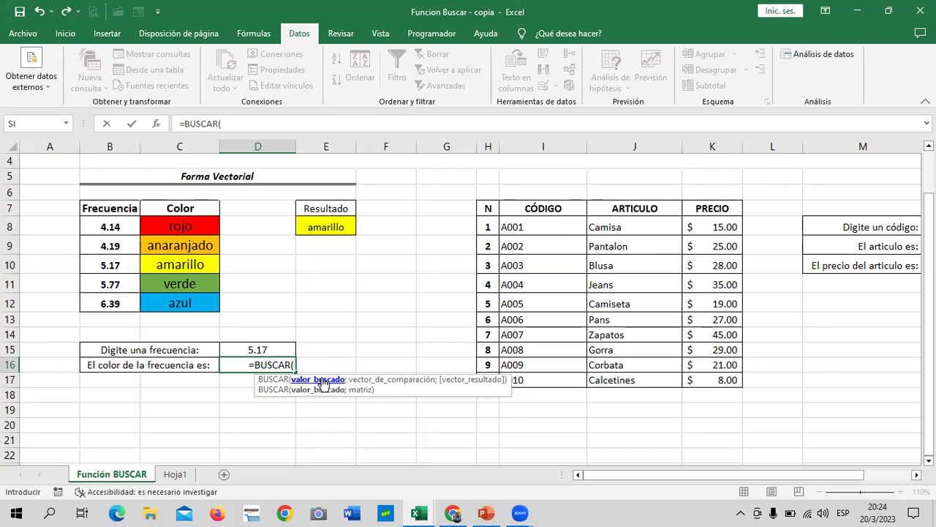
click(277, 347)
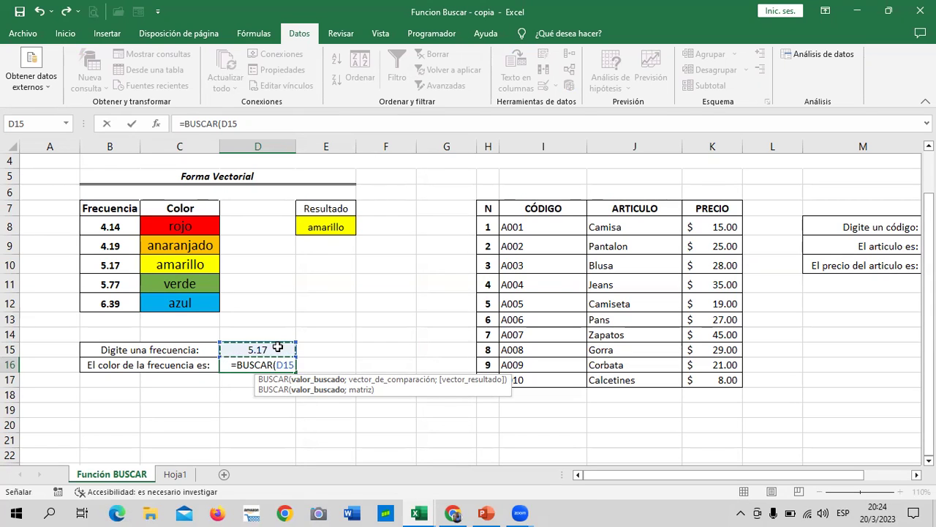
text(;)
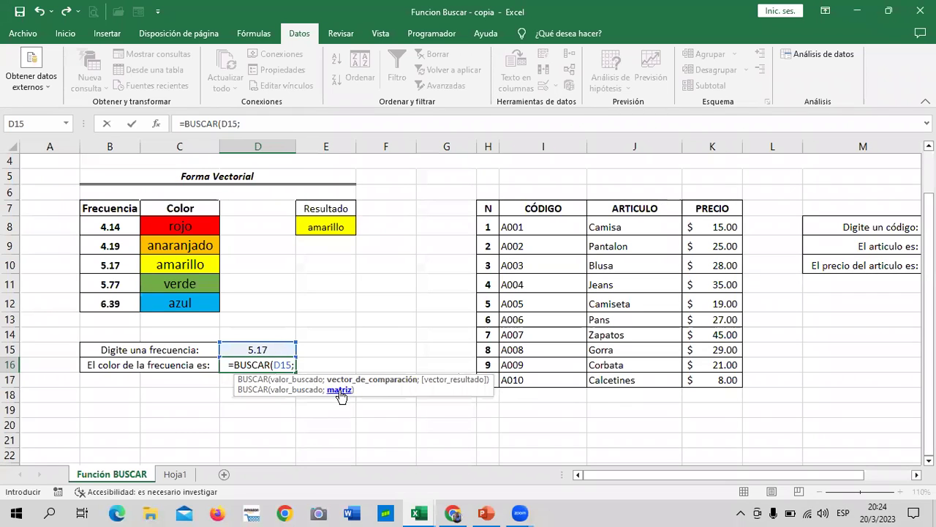
drag(115, 226, 194, 304)
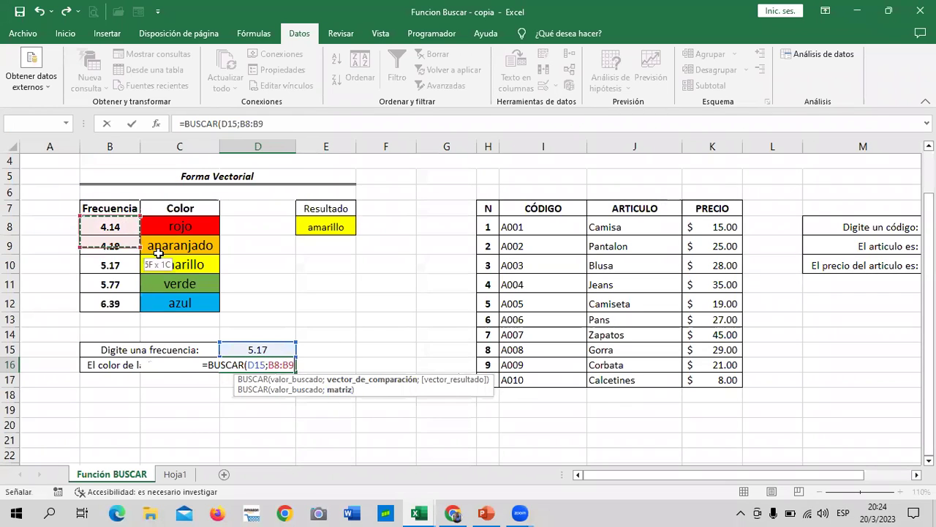
click(366, 125)
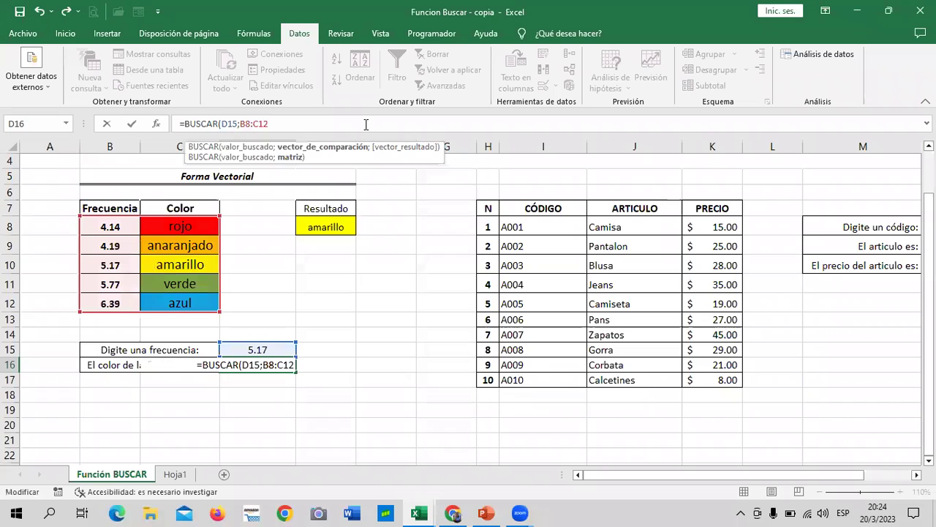
text())
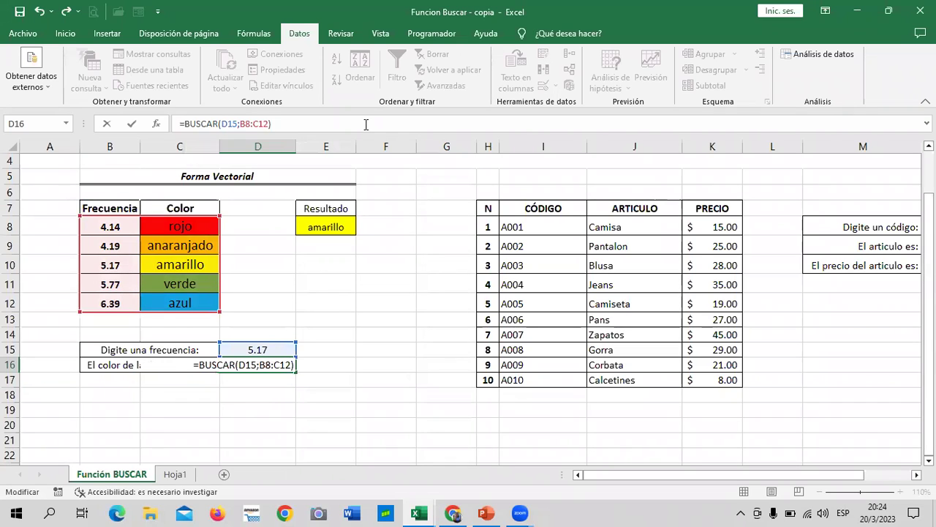
key(Return)
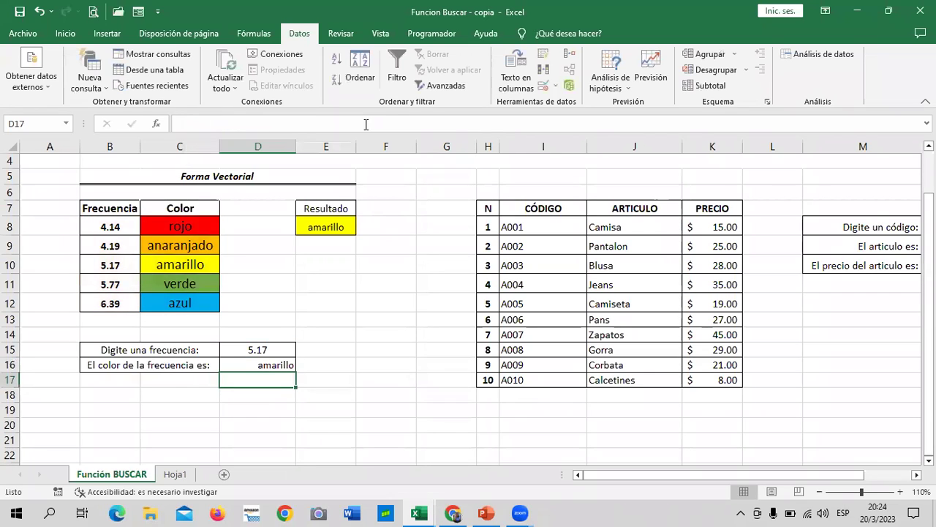
- Cycle D15 through 4.14, 5.17 and 5.77, watching D16's colour change
click(279, 350)
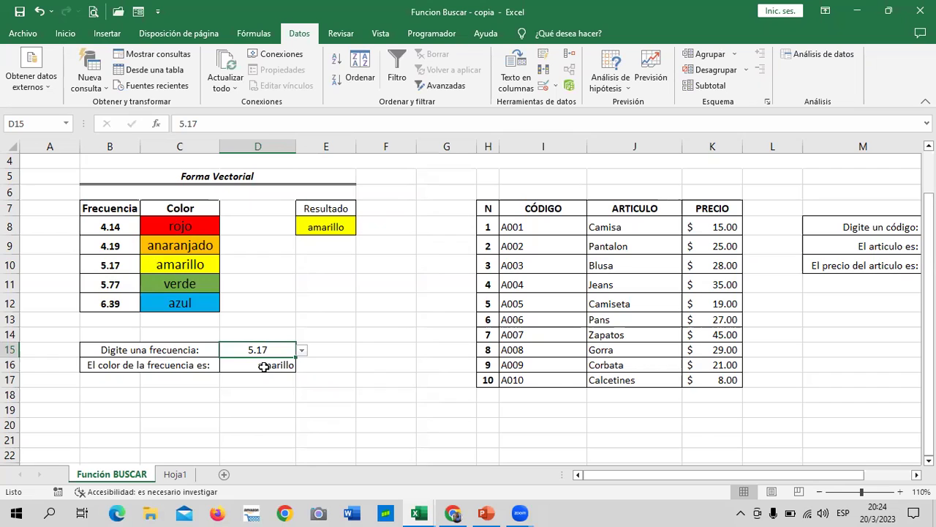
click(261, 365)
click(273, 347)
click(301, 350)
click(285, 364)
click(301, 350)
click(290, 382)
click(301, 351)
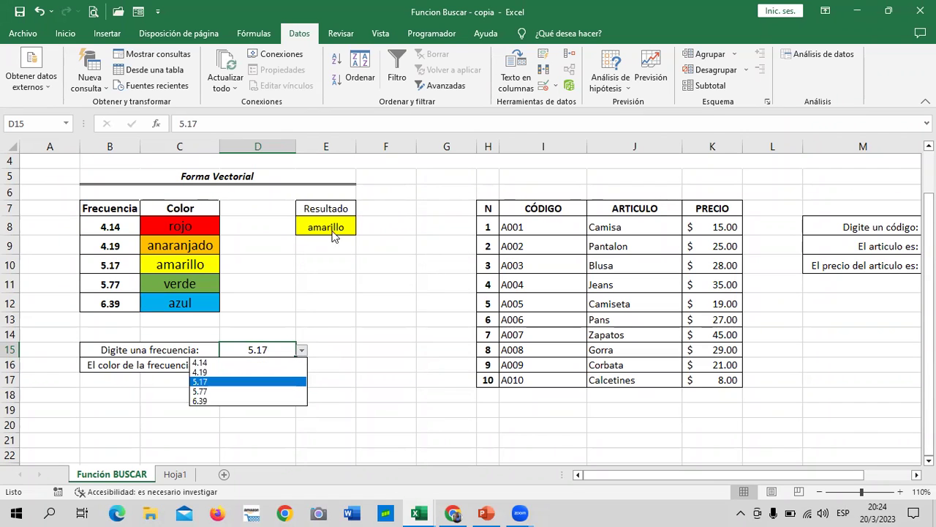
click(296, 392)
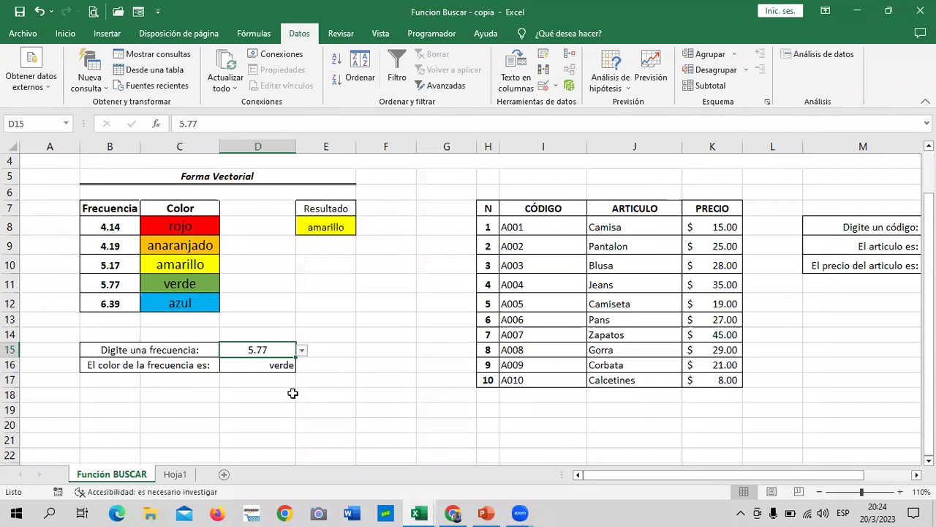
- Set D15 to 6.39 so D16 returns azul
click(242, 365)
click(246, 350)
click(302, 350)
click(266, 400)
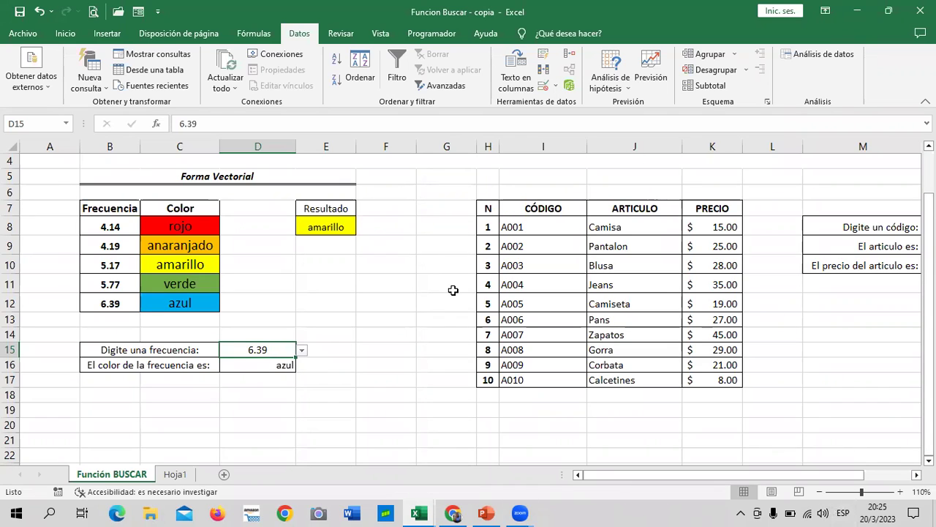
drag(836, 474, 883, 475)
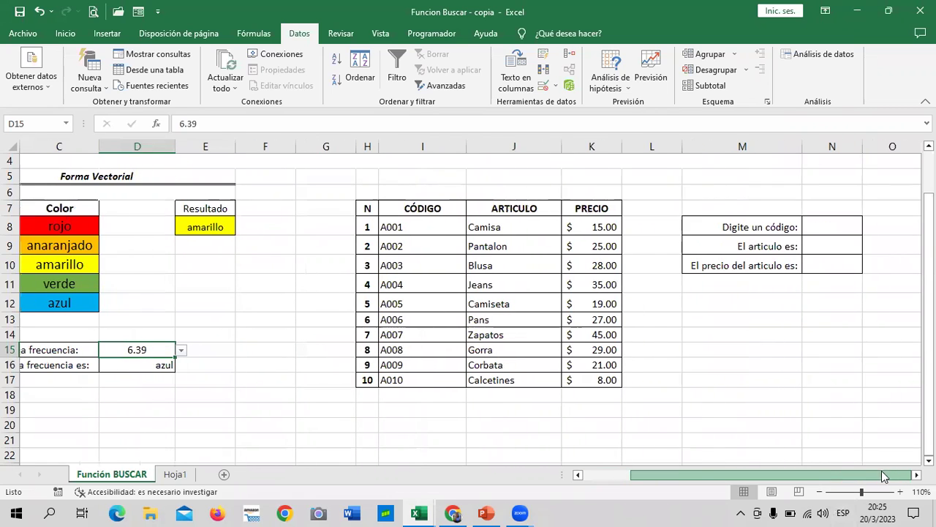
click(719, 379)
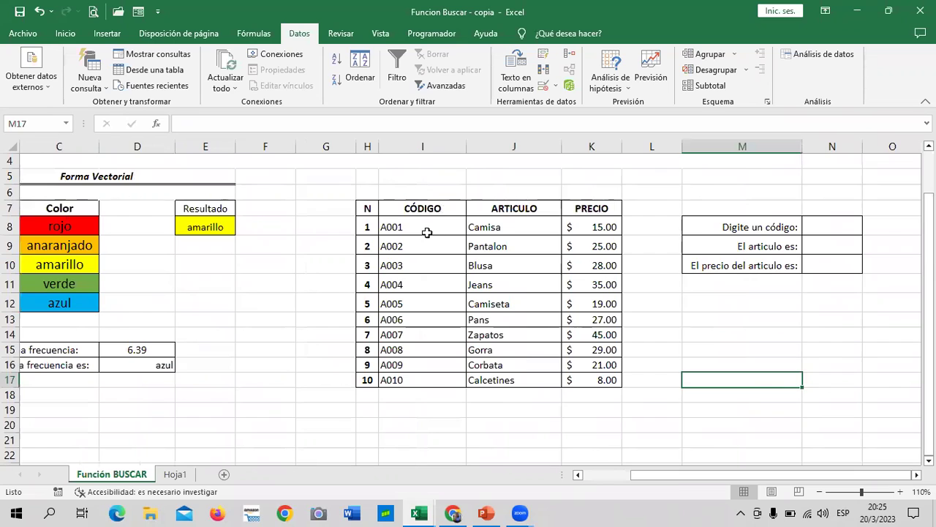
drag(426, 233, 428, 215)
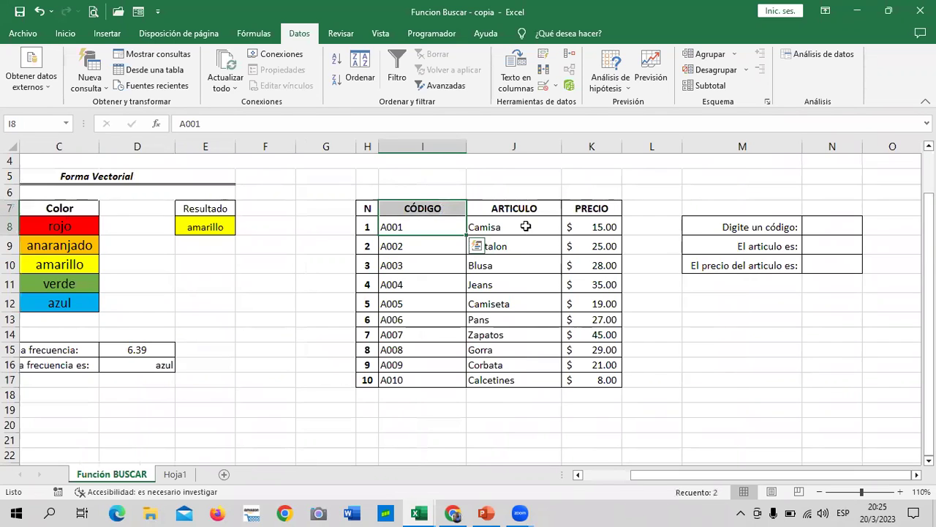
click(545, 208)
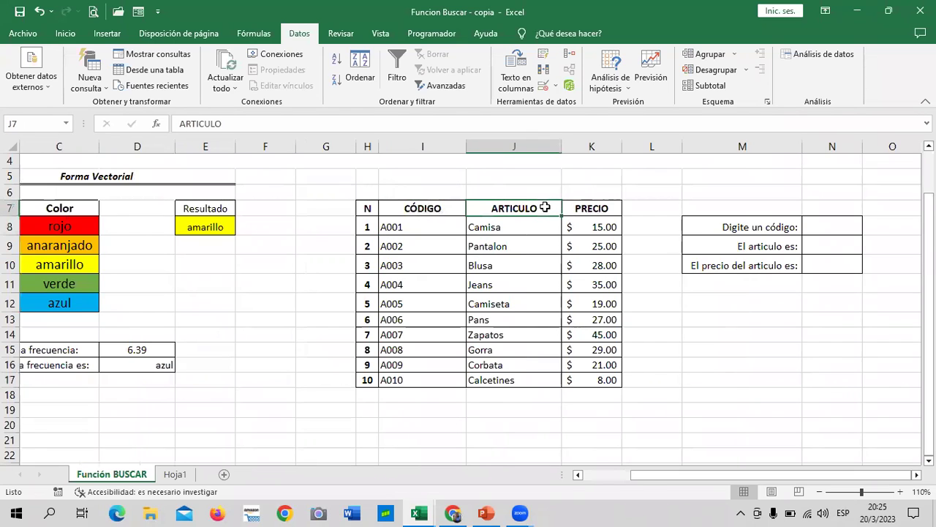
click(592, 208)
click(826, 226)
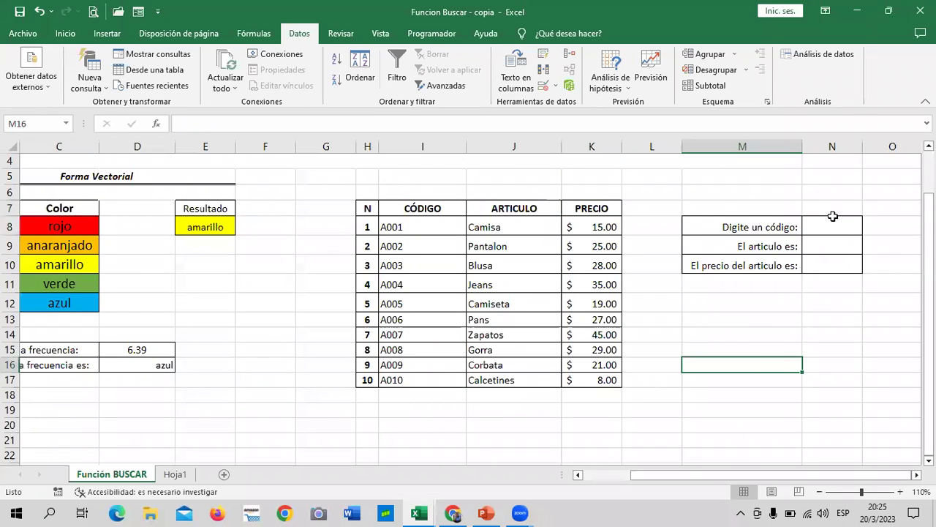
click(833, 218)
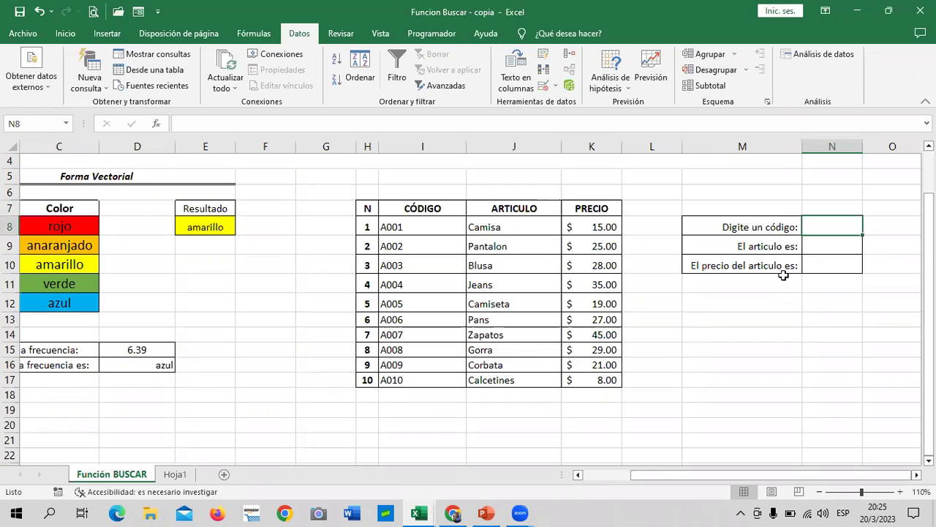
click(423, 333)
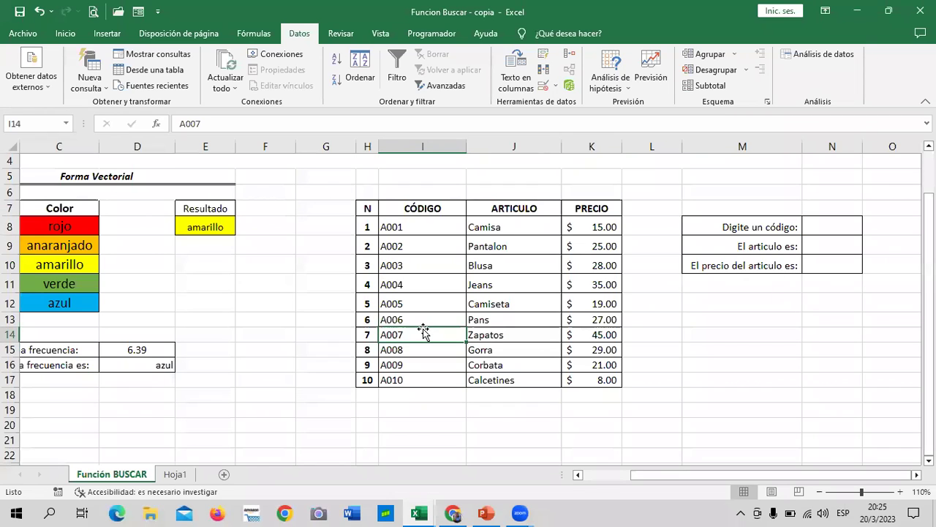
click(778, 318)
click(835, 219)
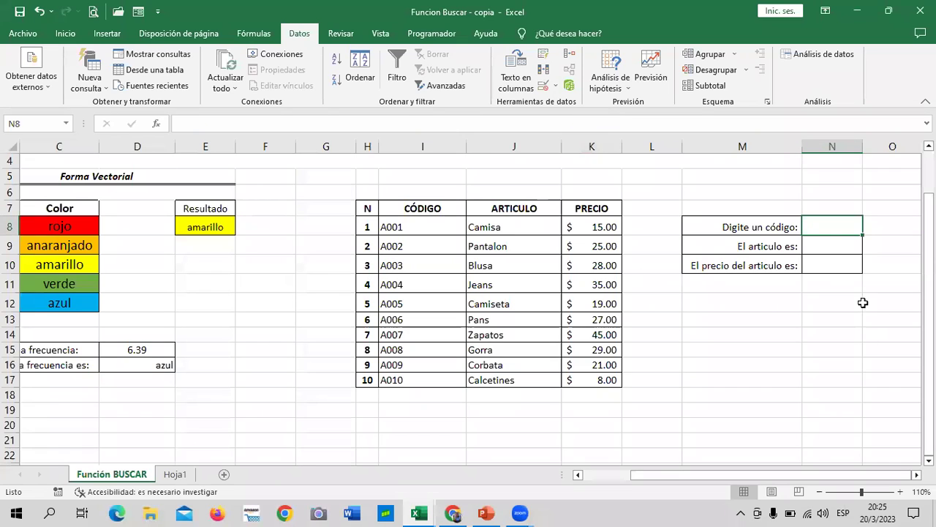
click(825, 247)
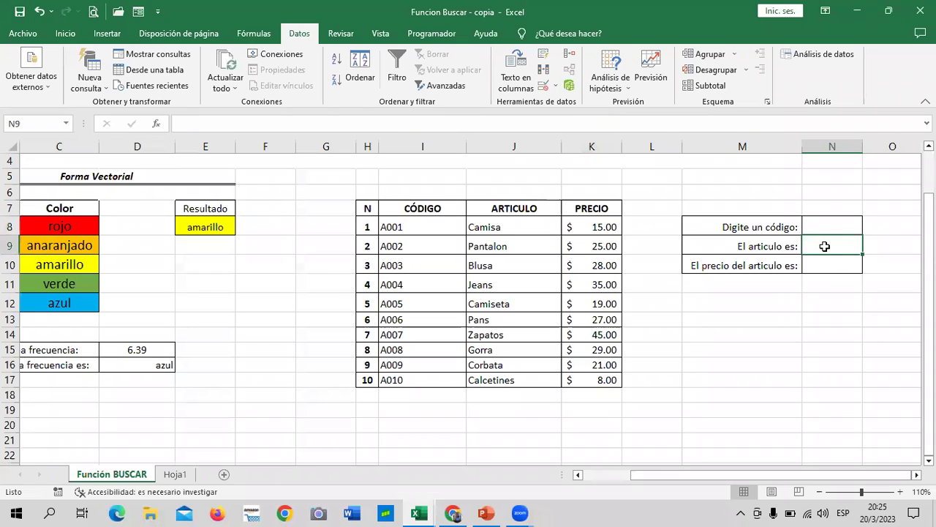
click(833, 223)
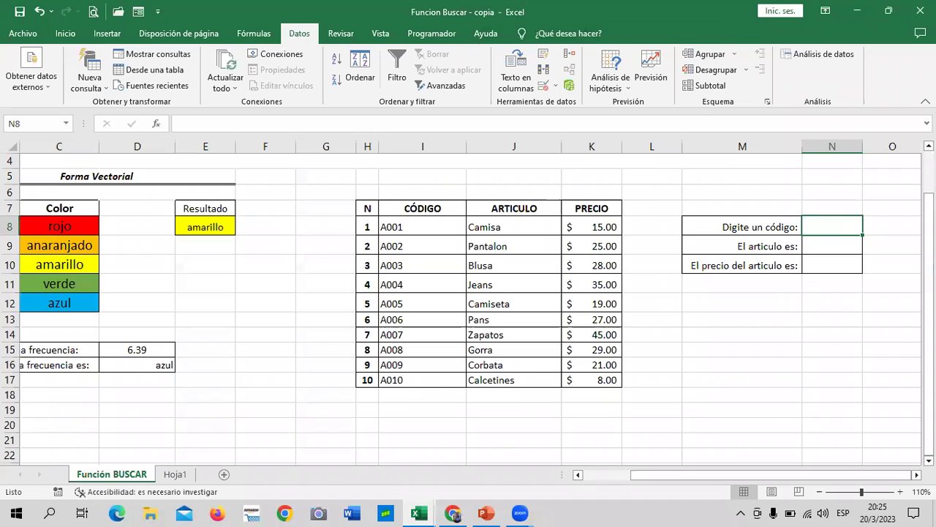
click(766, 325)
click(823, 223)
click(760, 314)
click(850, 224)
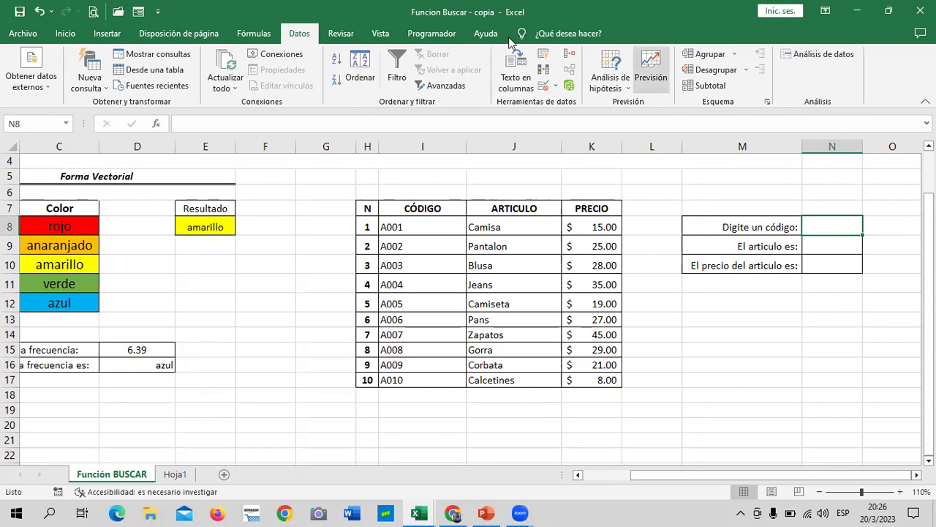
- Set N8's validation to Lista with source =$I$8:$I$17 from the product codes
click(543, 87)
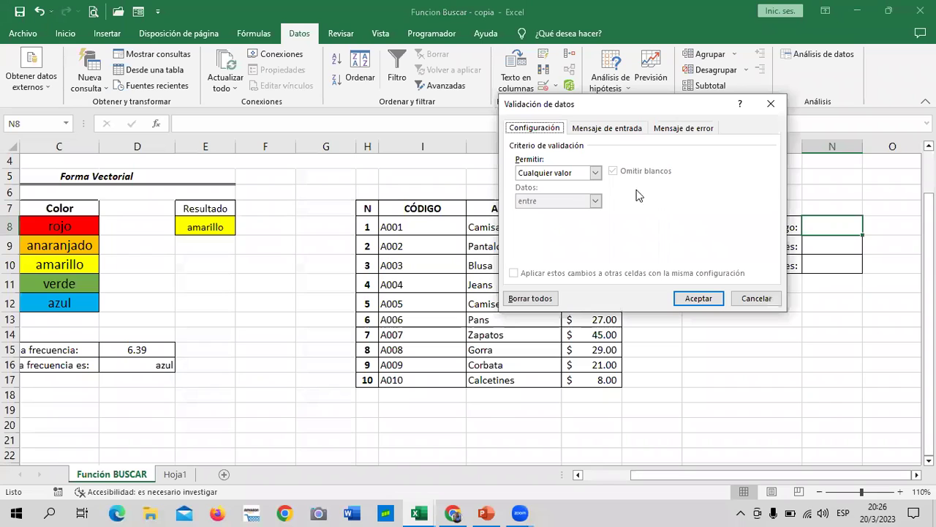
click(596, 173)
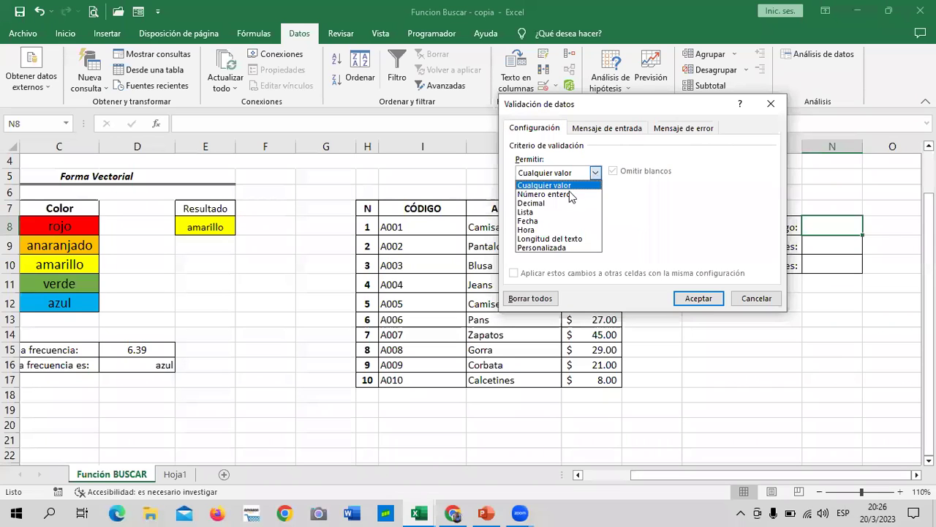
click(557, 211)
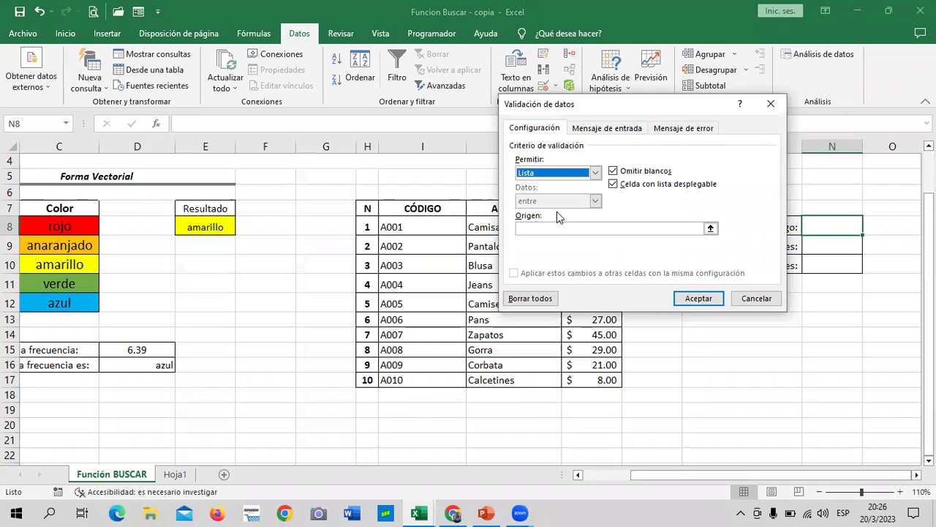
click(711, 229)
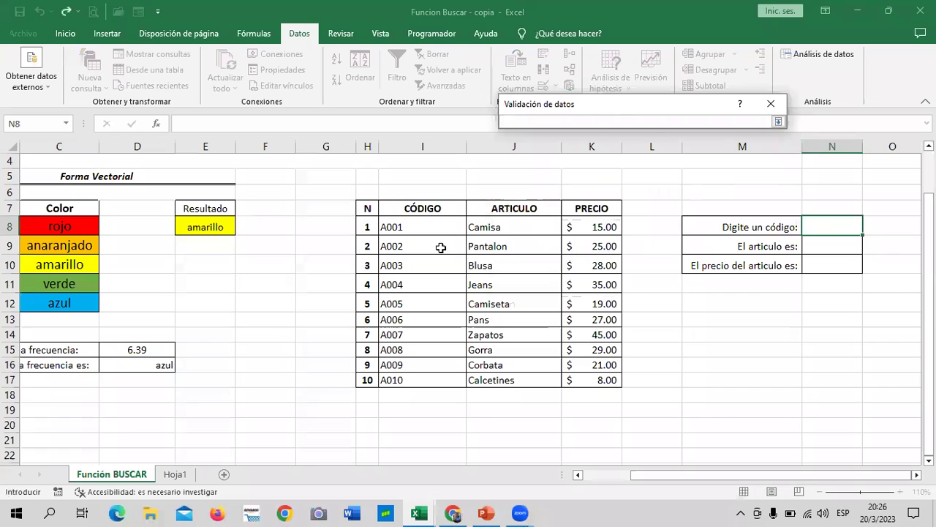
drag(428, 223, 421, 380)
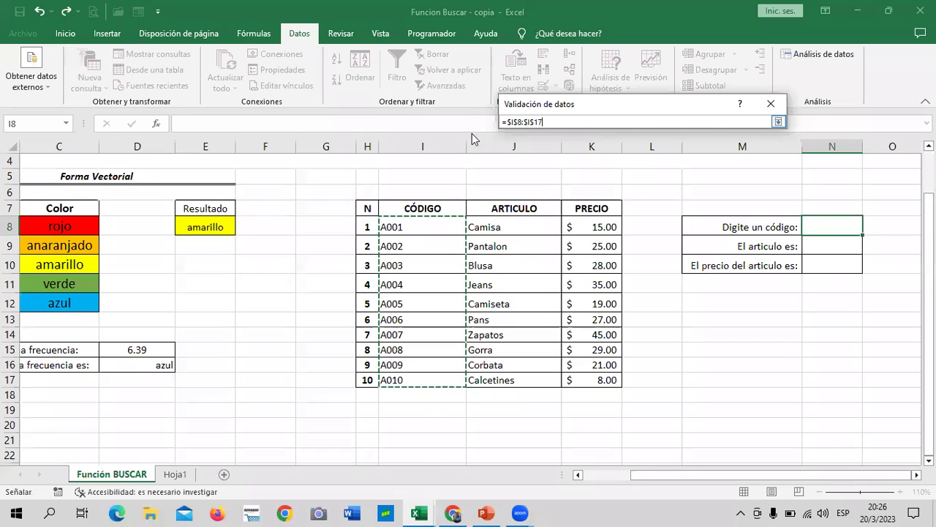
click(779, 121)
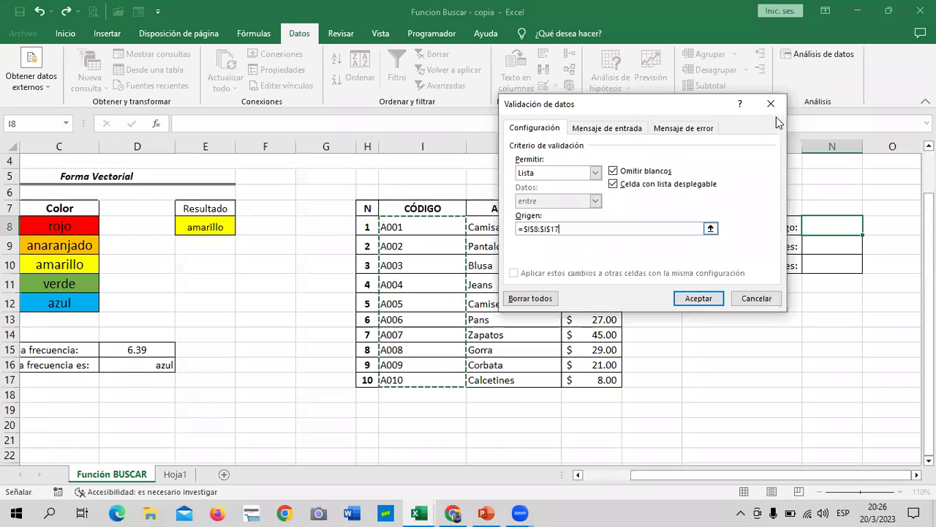
- Apply N8's list validation and browse its A001–A010 code dropdown
click(712, 295)
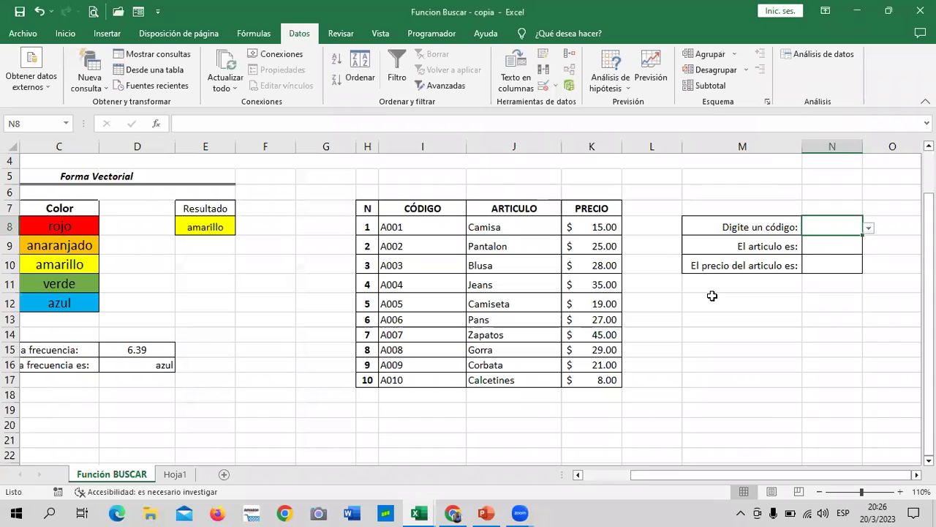
click(711, 296)
click(838, 221)
click(869, 229)
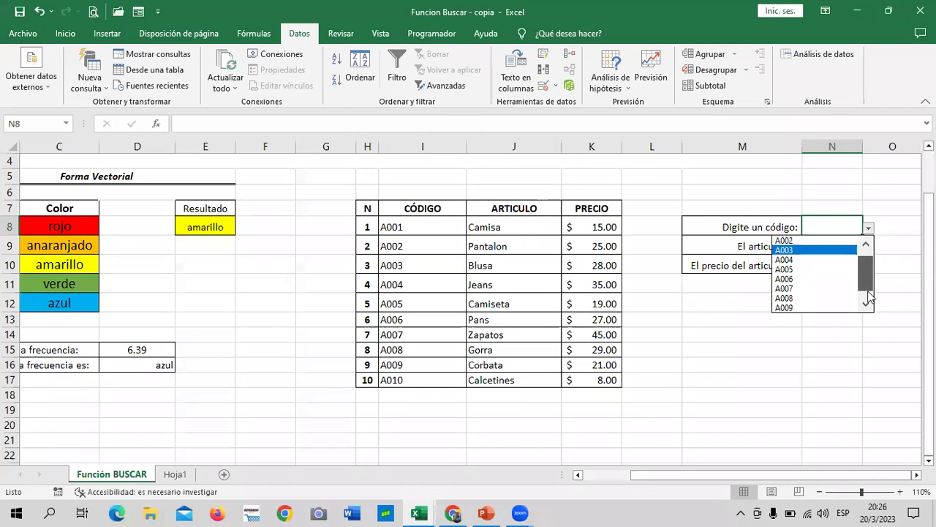
scroll(859, 249, down, 2)
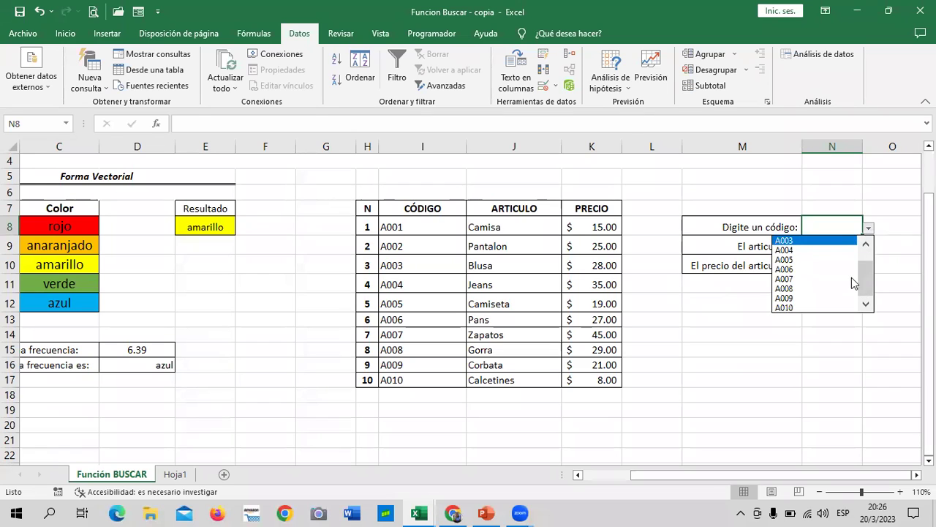
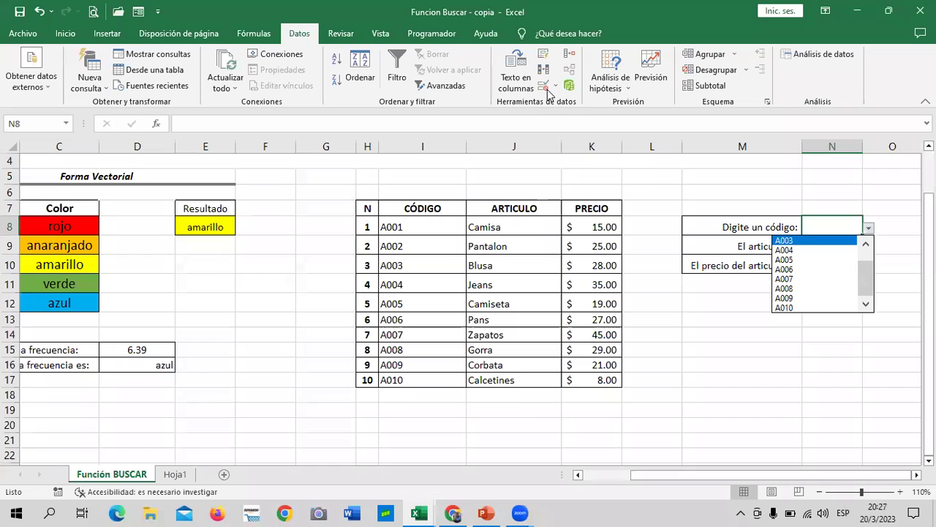
- Set the lookup code in N8 to A009 from its dropdown list of valid codes
click(787, 307)
click(868, 227)
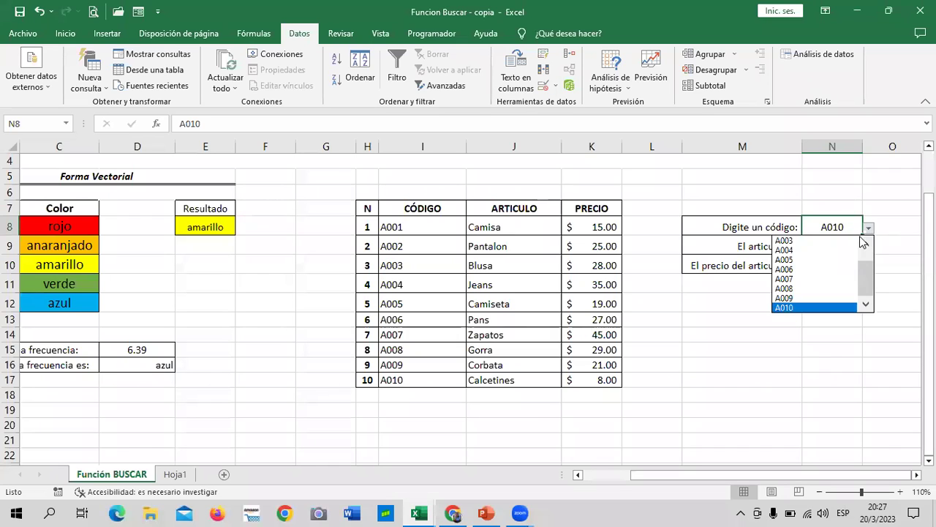
click(812, 250)
key(Tab)
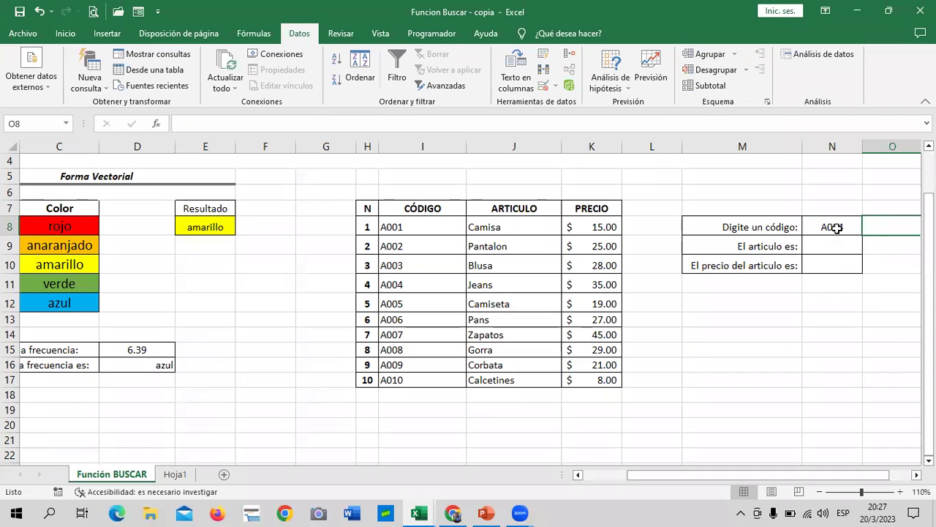
click(832, 226)
click(869, 228)
click(838, 278)
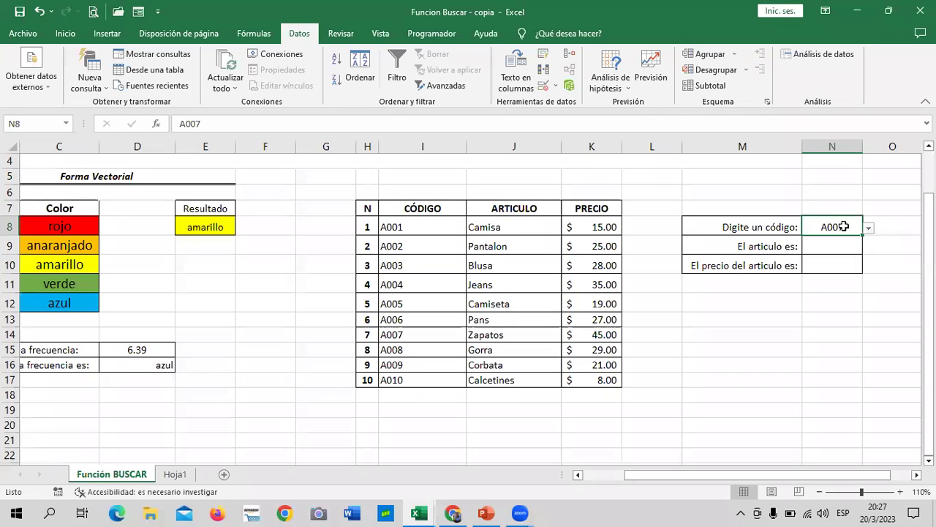
click(838, 295)
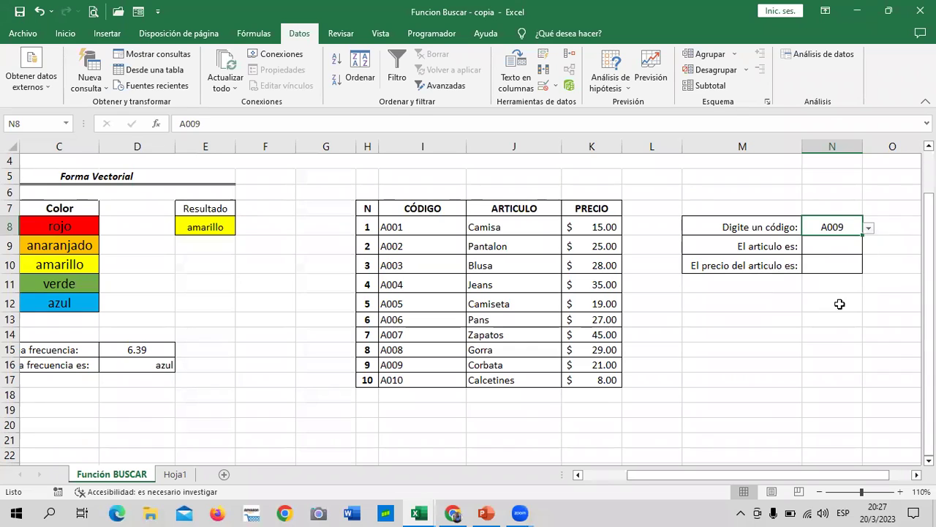
click(841, 353)
- Enter =BUSCAR(N8;I8:J17) in N9 so it returns the article Corbata
click(826, 246)
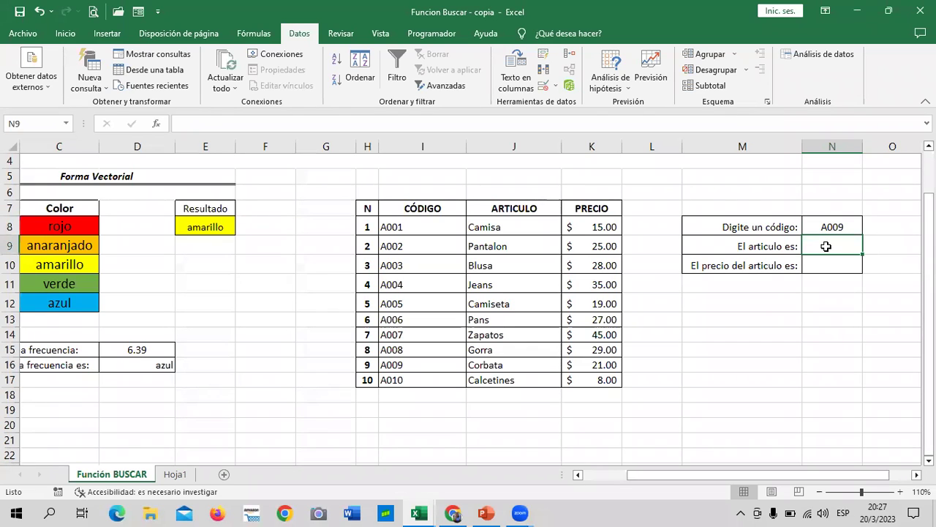
text(=bus)
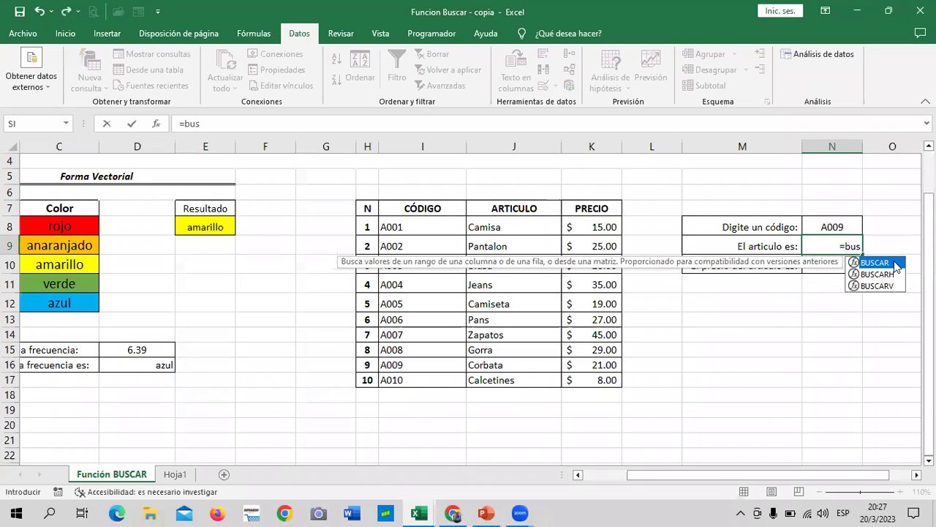
double_click(894, 262)
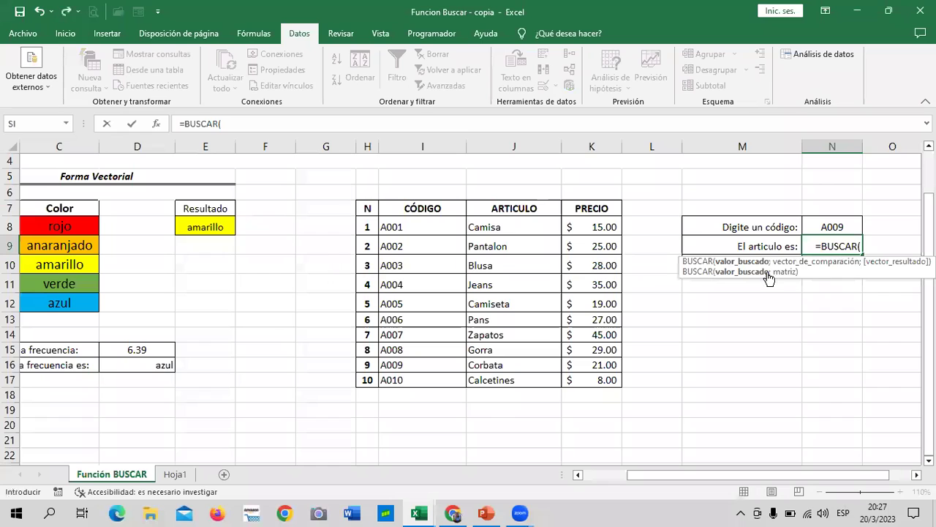
click(828, 227)
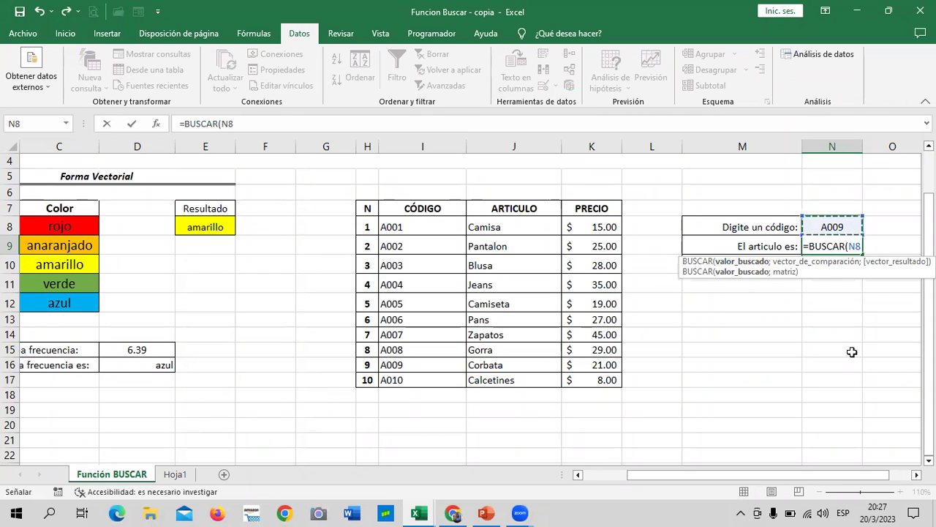
text(;)
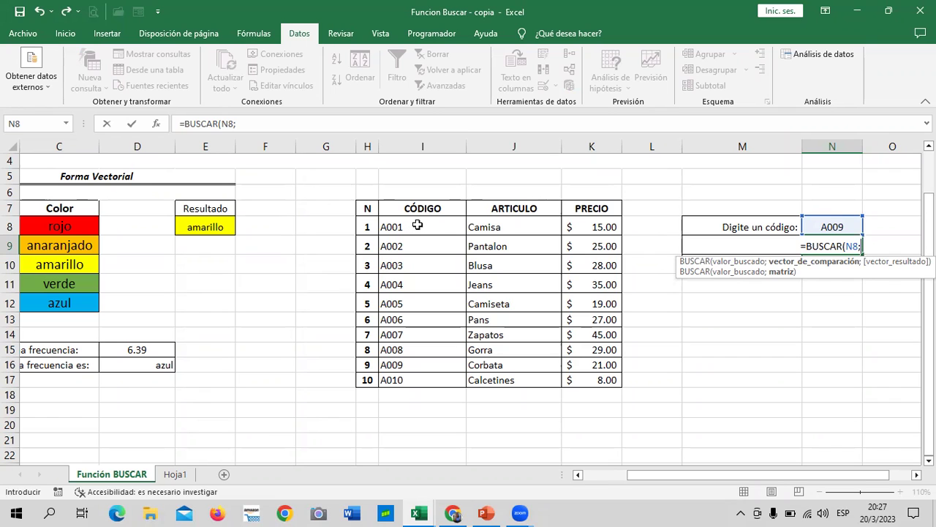
drag(417, 226, 507, 377)
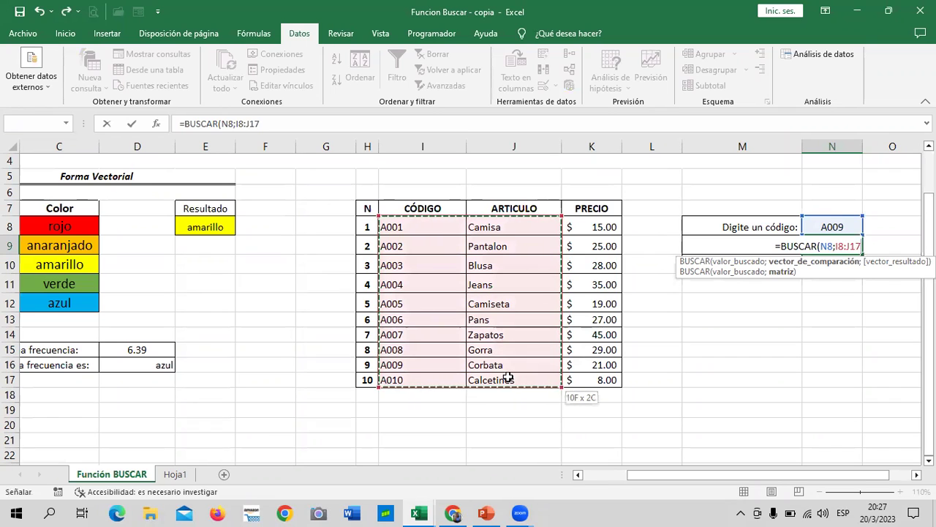
drag(508, 378, 509, 376)
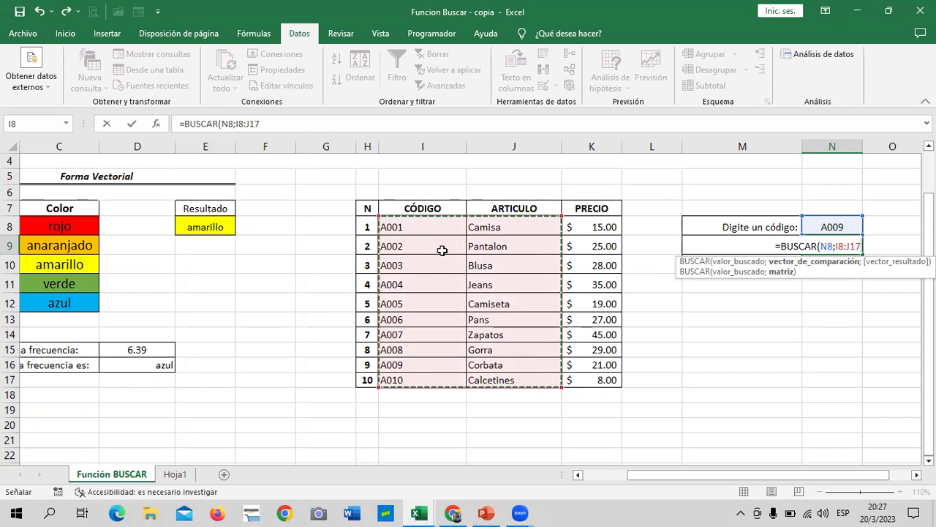
text())
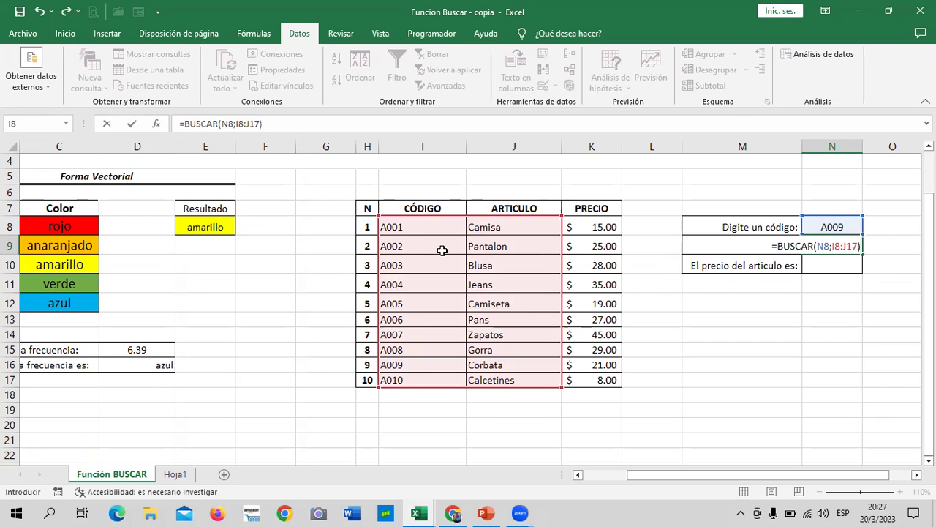
key(Return)
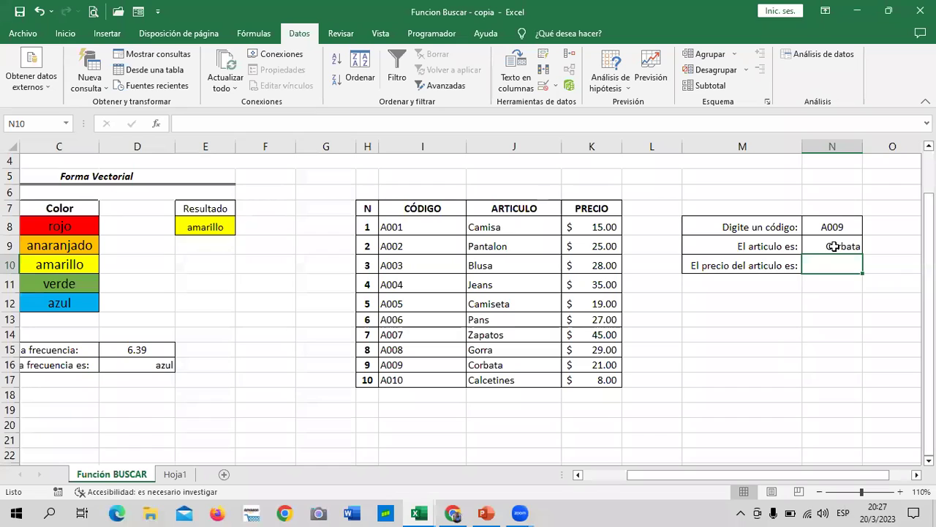
- Try codes A001 and A006 in N8, checking A006's article Pans in the table
click(841, 224)
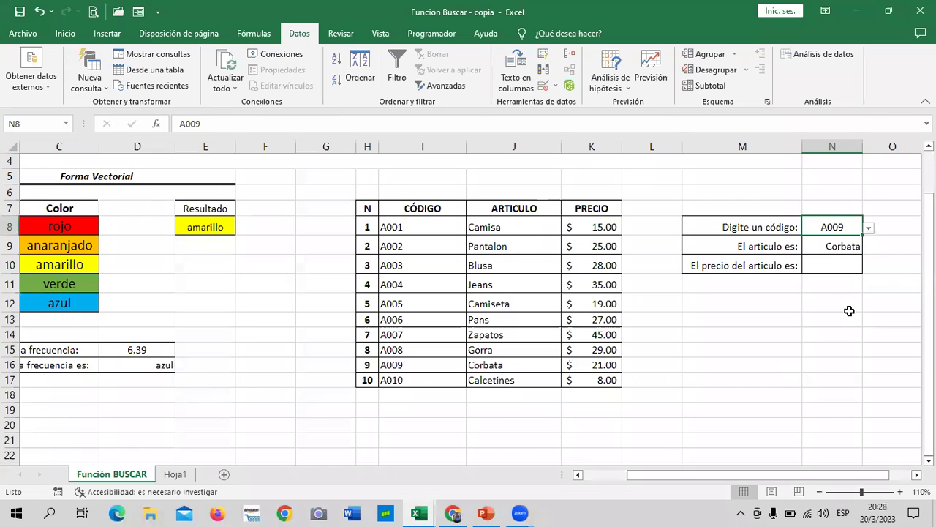
click(869, 228)
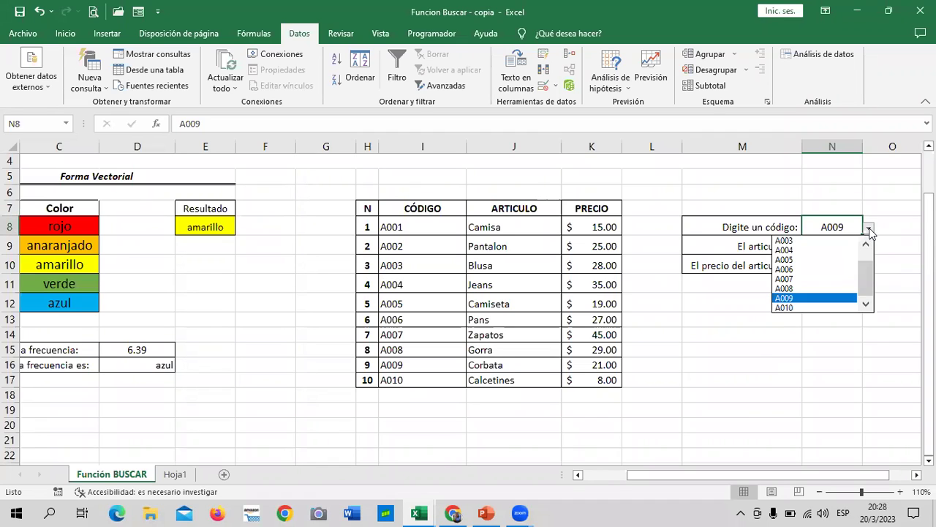
drag(873, 274, 873, 245)
click(847, 243)
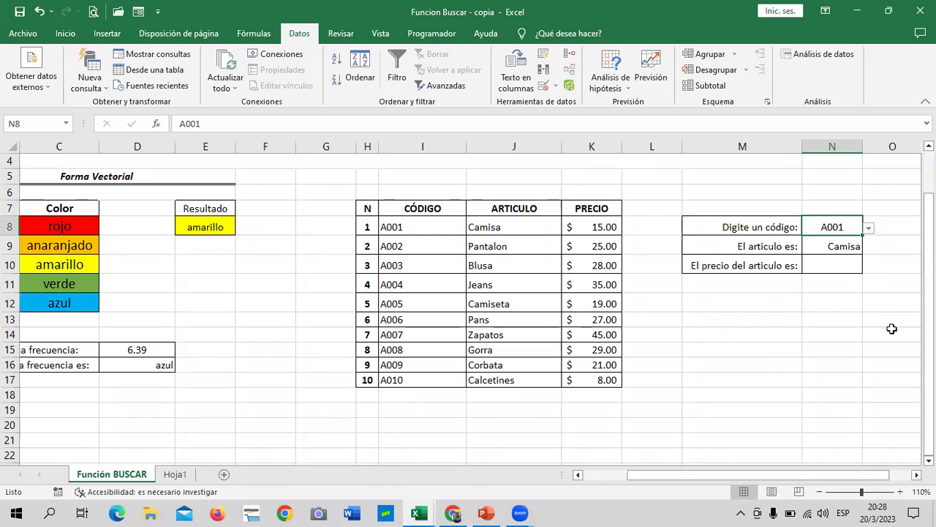
click(869, 230)
click(823, 289)
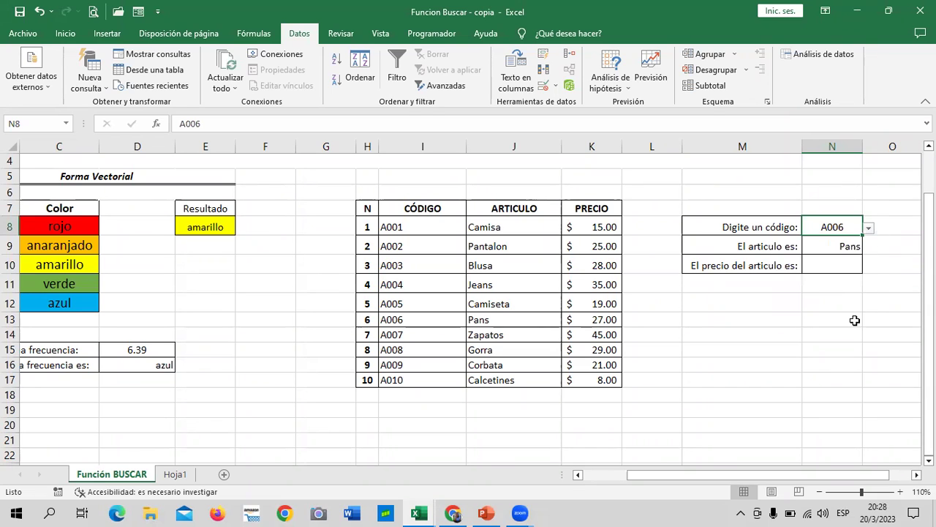
click(404, 320)
click(479, 320)
- Switch N8 to A009 and then A010, confirming N9 shows Calcetines
click(837, 229)
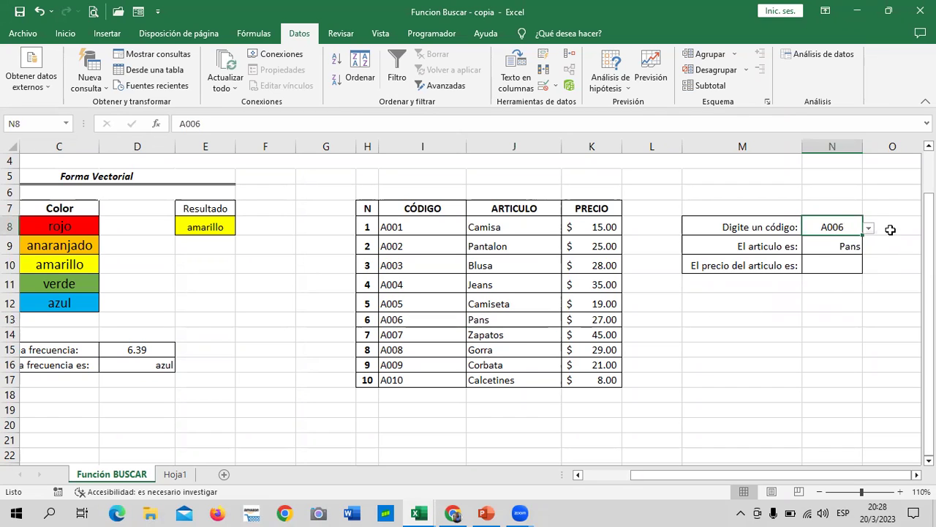
click(869, 228)
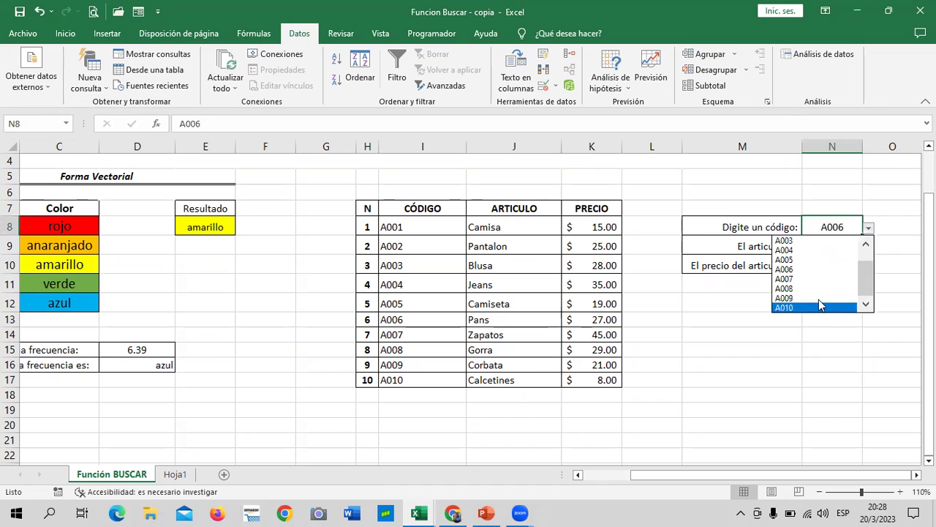
click(818, 297)
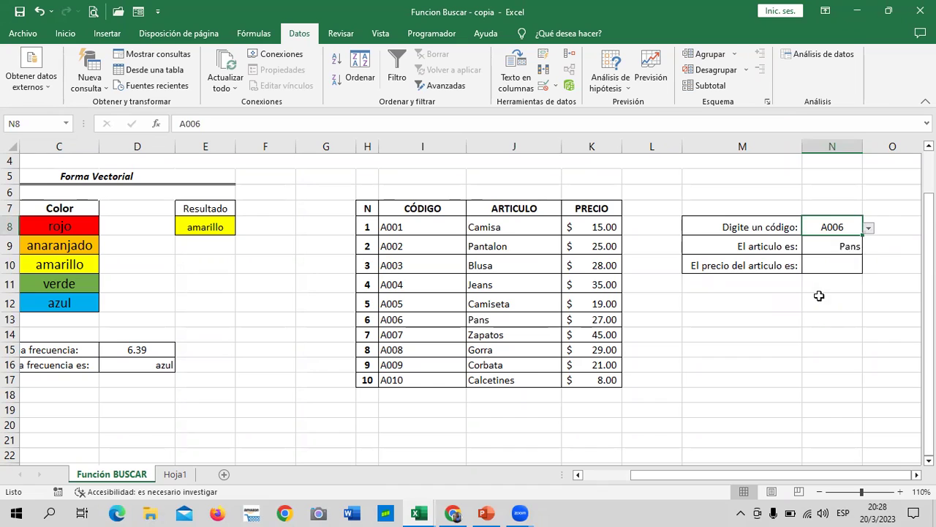
click(868, 228)
click(813, 308)
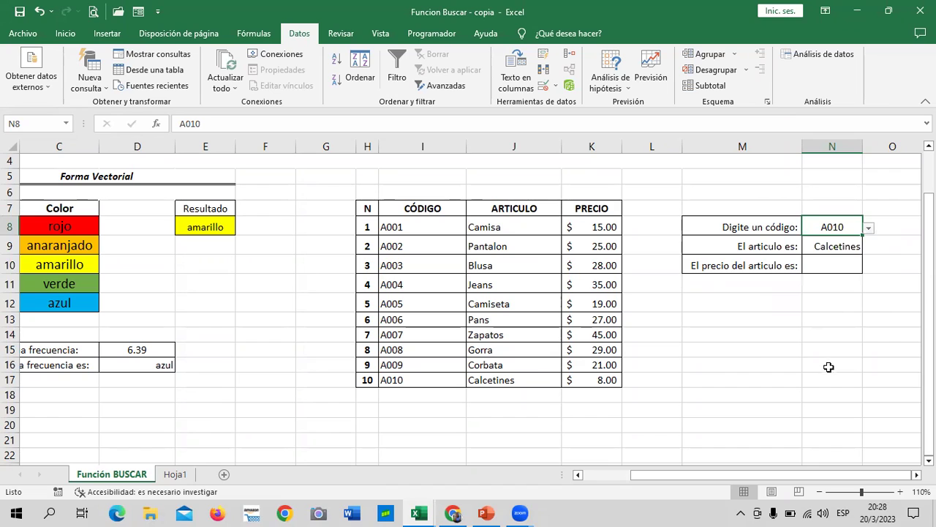
click(817, 251)
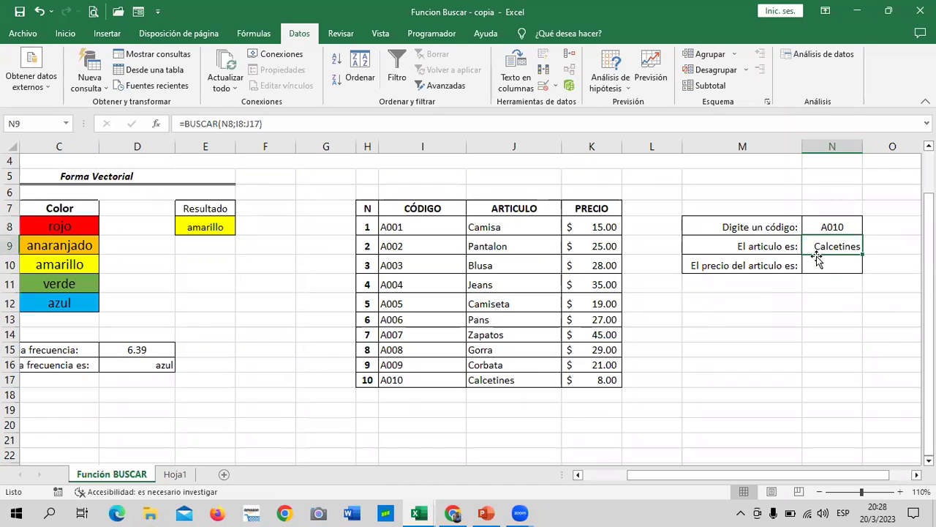
click(814, 267)
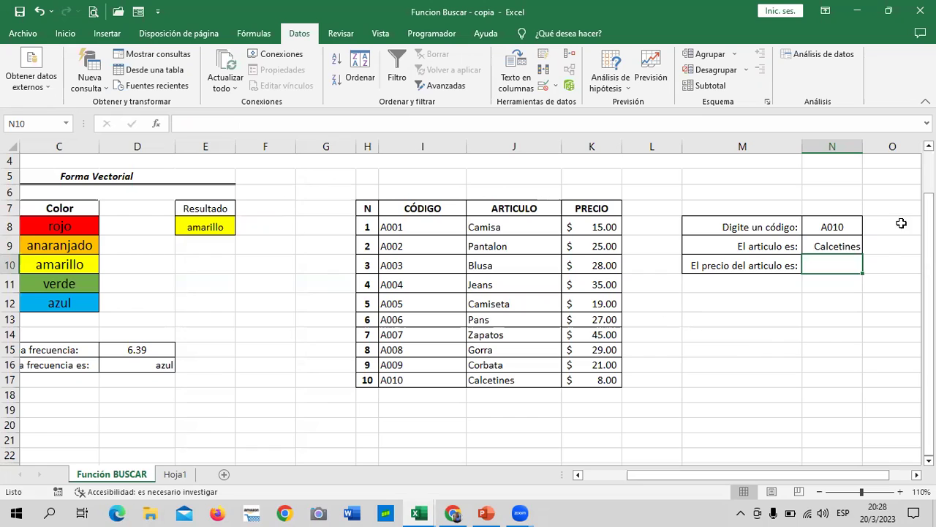
- Enter =BUSCAR(N8;I8:K17) in N10 so it returns the price $ 8.00 for A010
click(817, 247)
click(819, 265)
click(825, 313)
click(827, 265)
text(=busc)
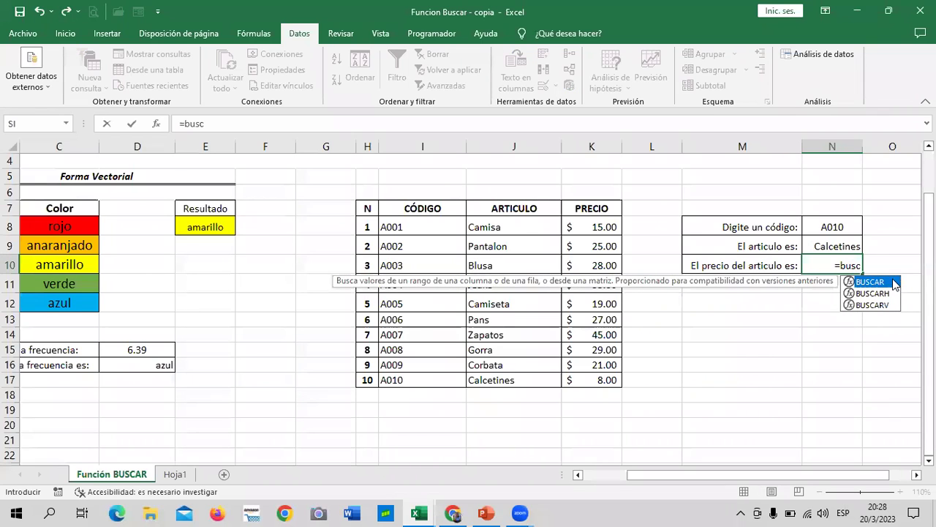
double_click(893, 282)
click(833, 226)
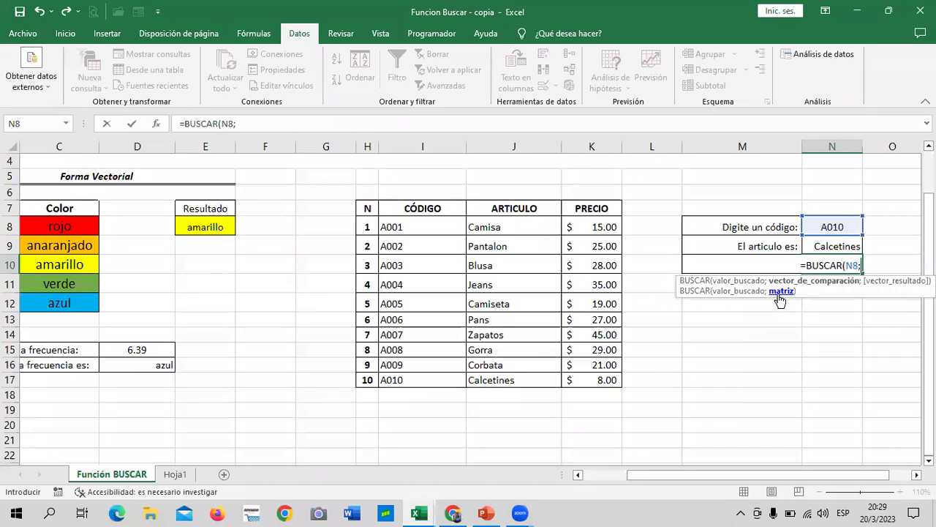
drag(411, 227, 586, 380)
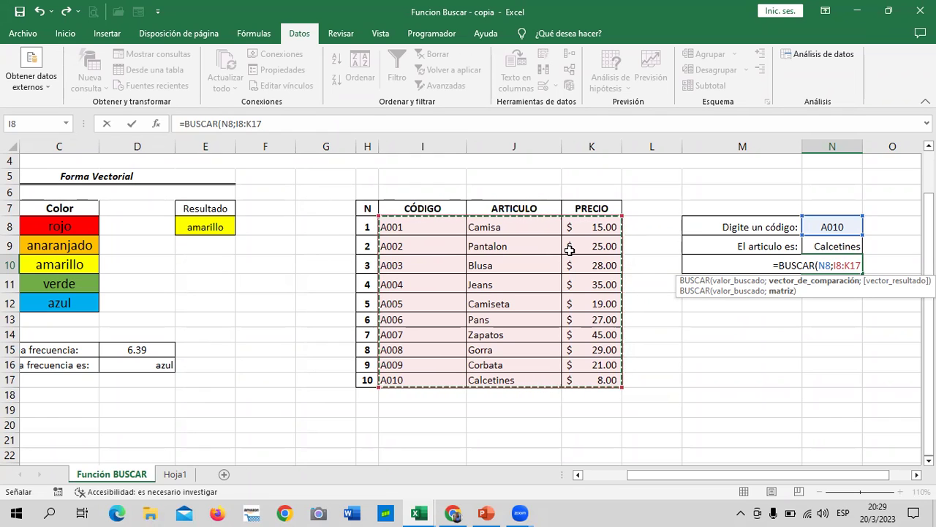
text())
key(Return)
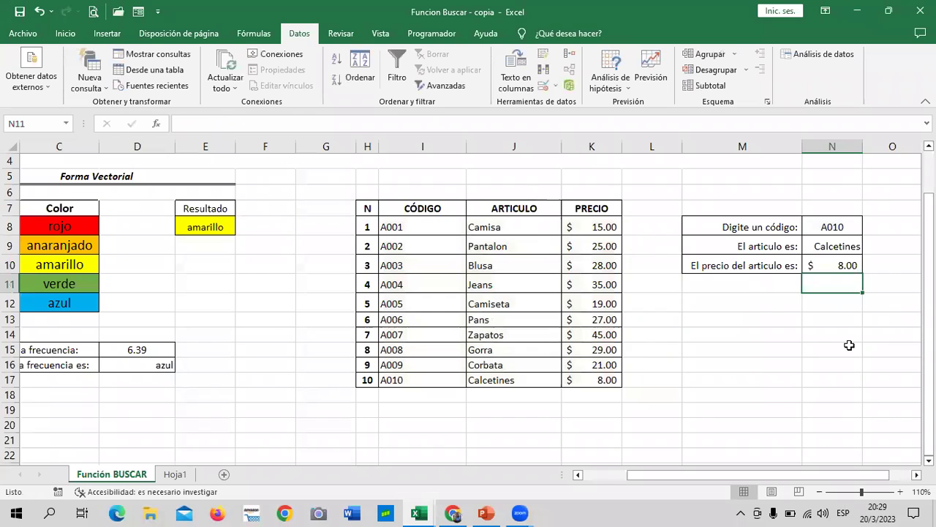
click(807, 316)
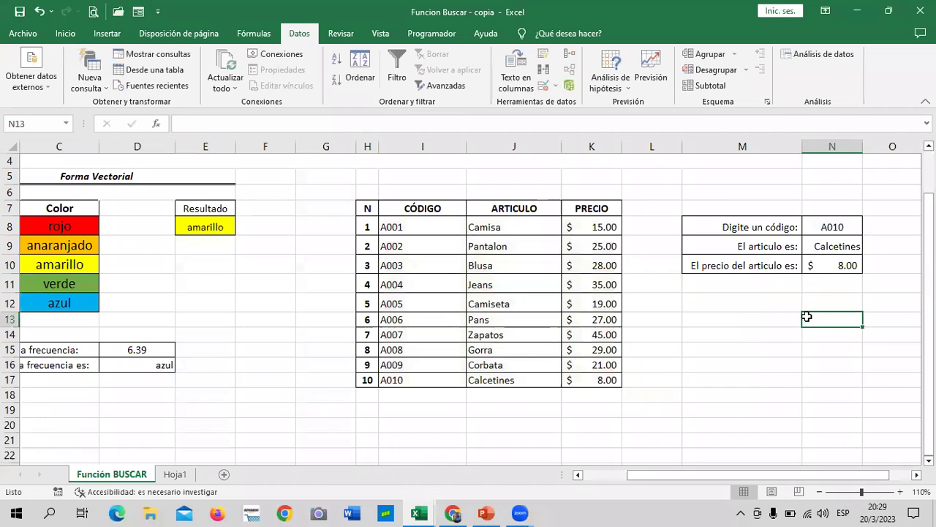
click(830, 260)
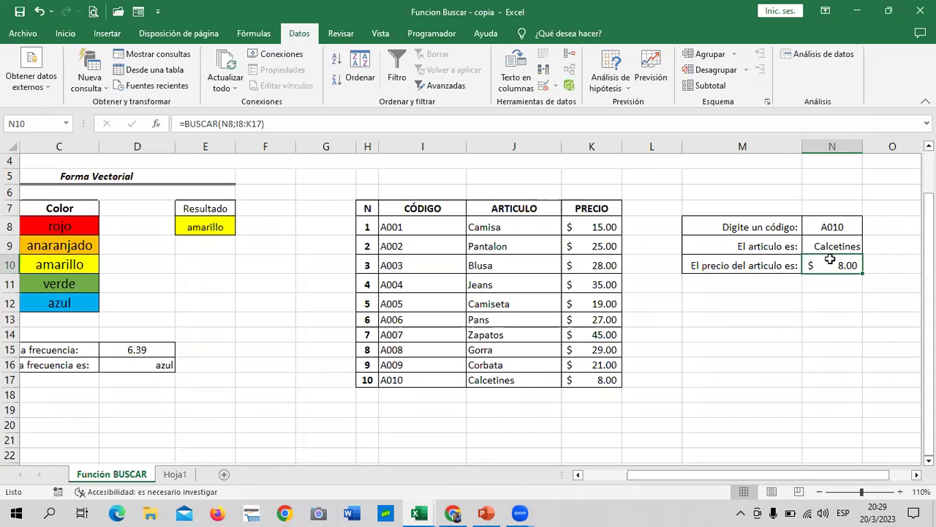
mouse_move(485, 513)
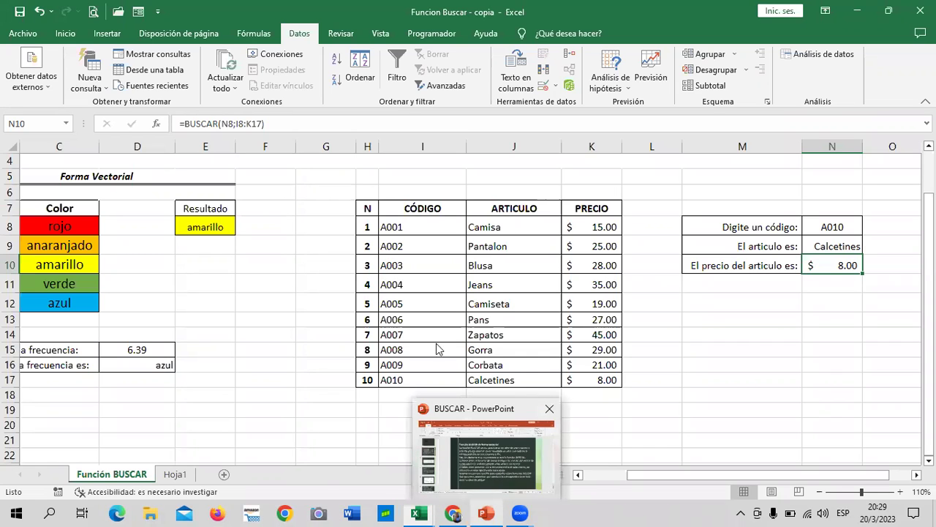
- Switch to the BUSCAR presentation, showing slide 2 'Función BUSCAR de forma vectorial'
click(484, 454)
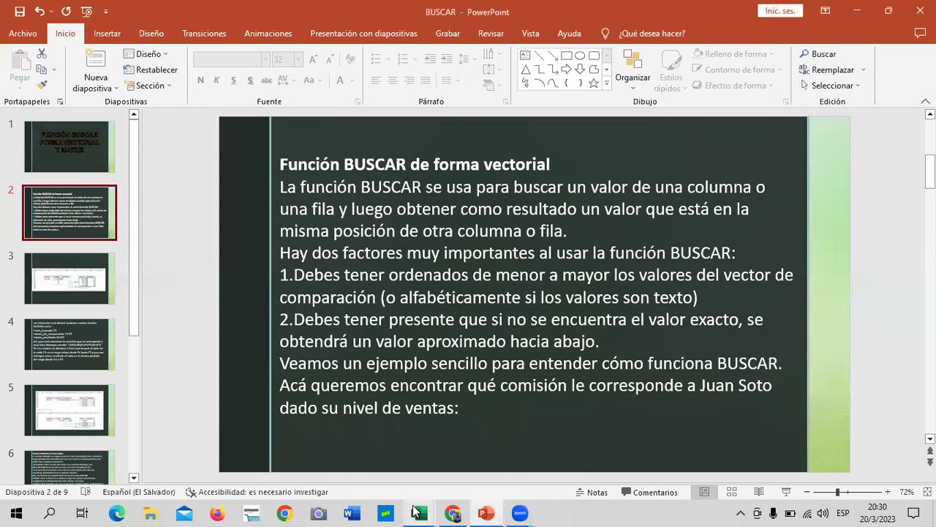
mouse_move(419, 513)
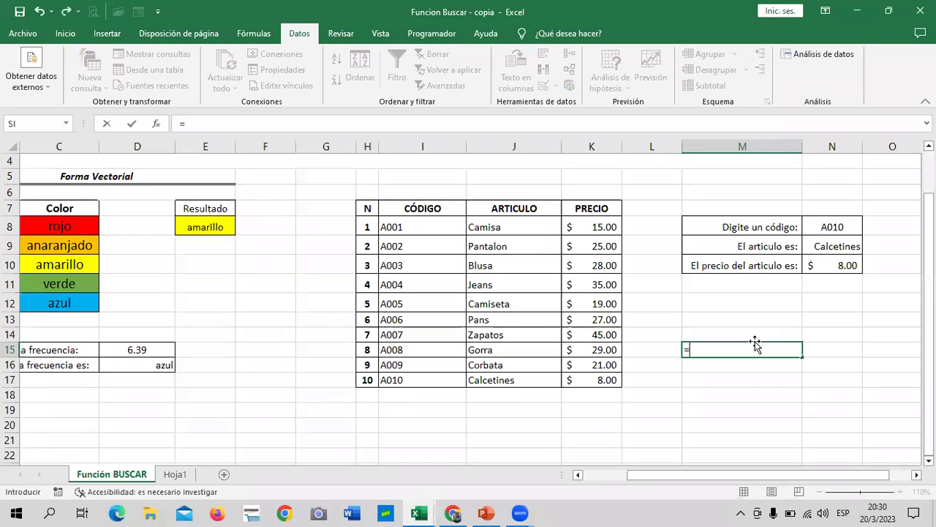
- Type =busca in M15 and read the BUSCARH and BUSCARV autocomplete descriptions
text(b)
text(usca)
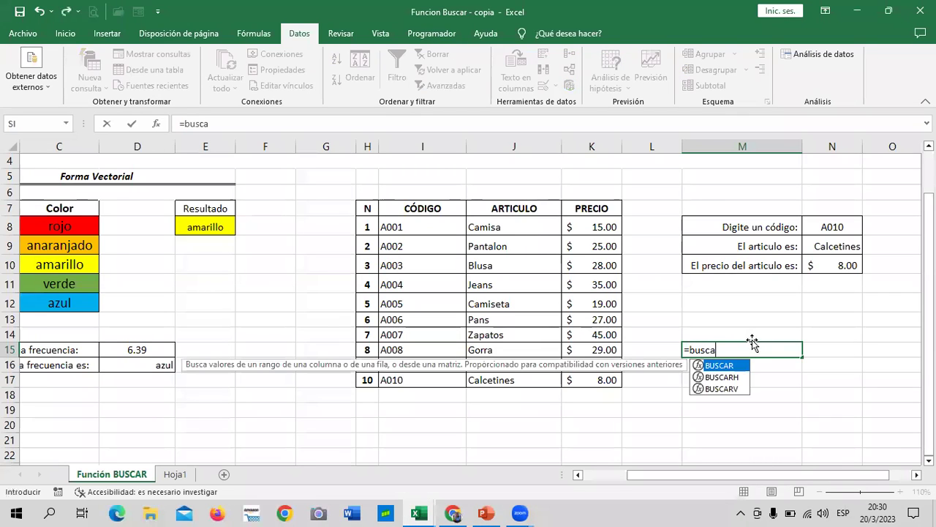
click(736, 379)
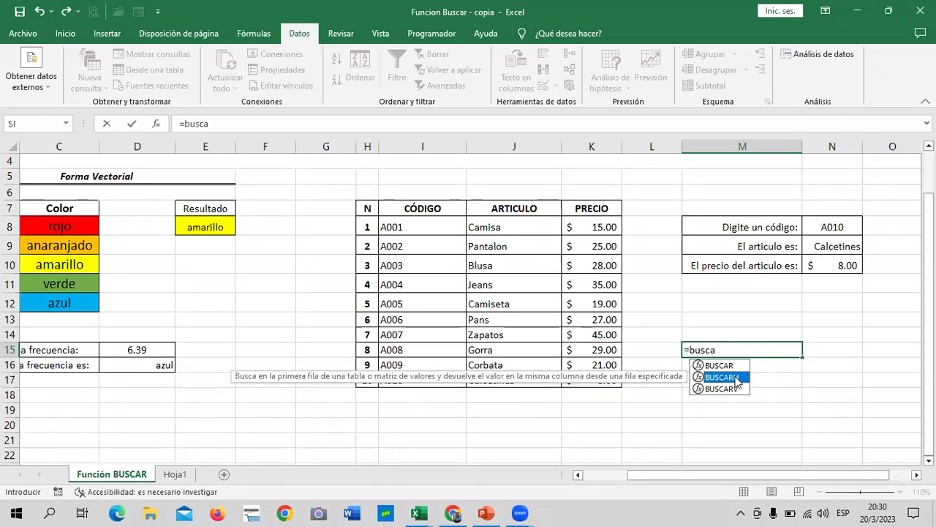
click(724, 390)
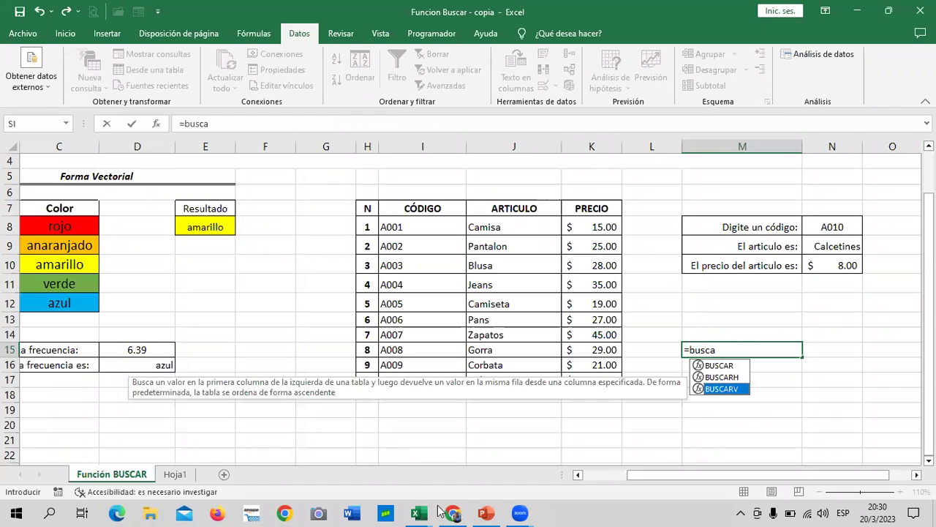
- Start the BUSCAR slide show full screen from slide 2, 'Función BUSCAR de forma vectorial'
click(489, 511)
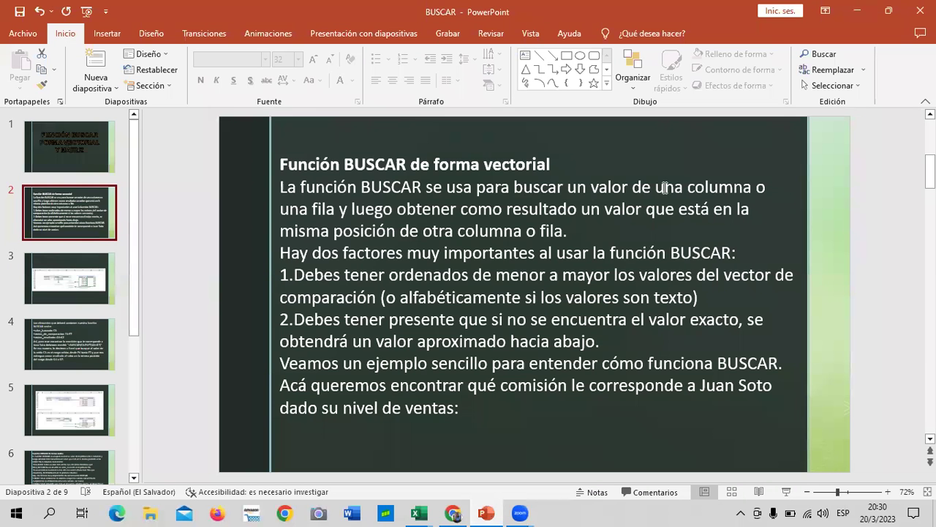
click(75, 139)
click(59, 206)
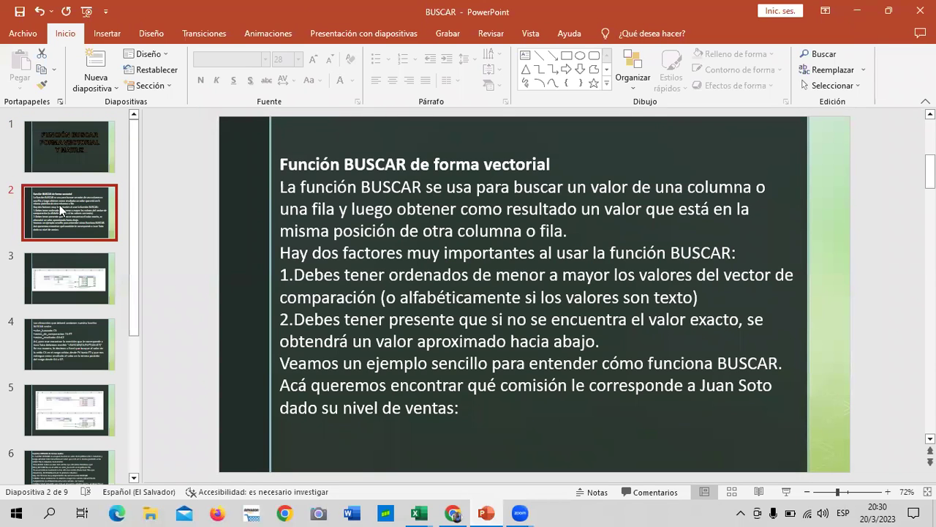
click(786, 492)
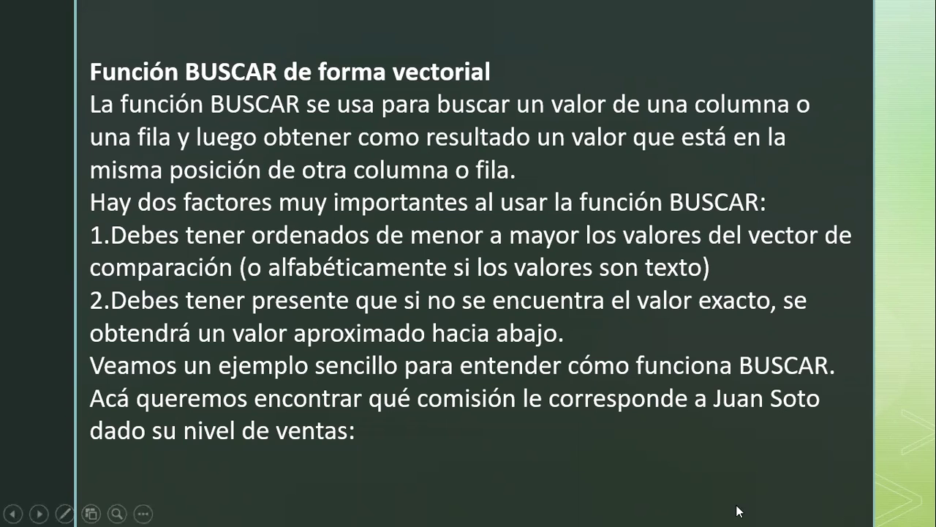
- Step through the example, arguments, 5% result and matrix-form BUSCAR slides, then end the show
click(836, 484)
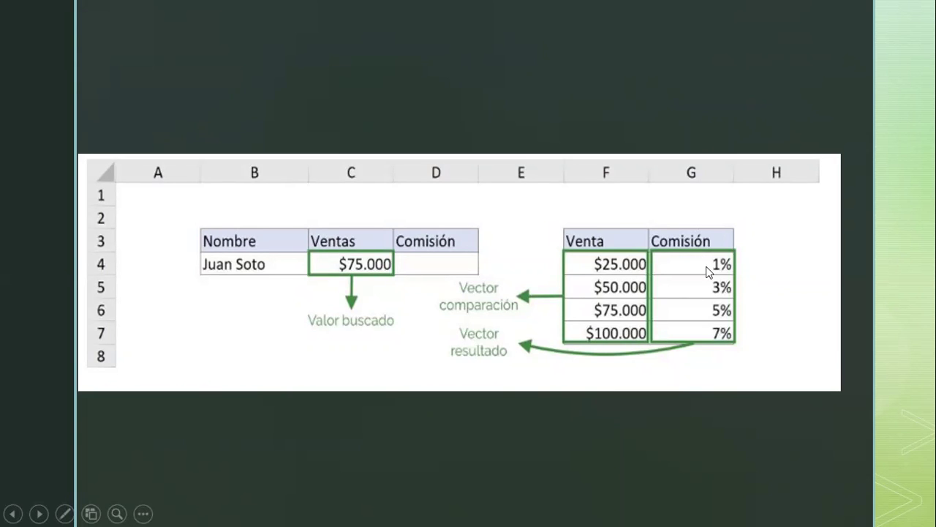
click(778, 434)
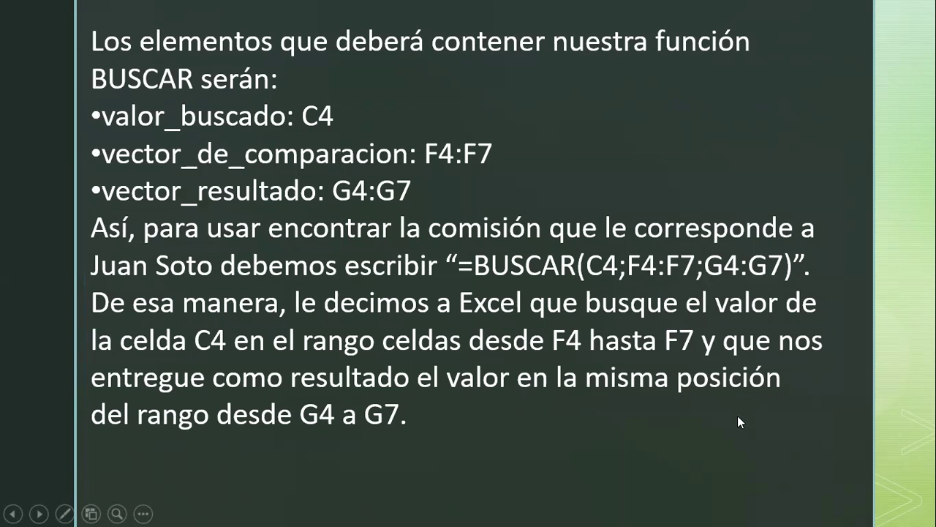
key(Left)
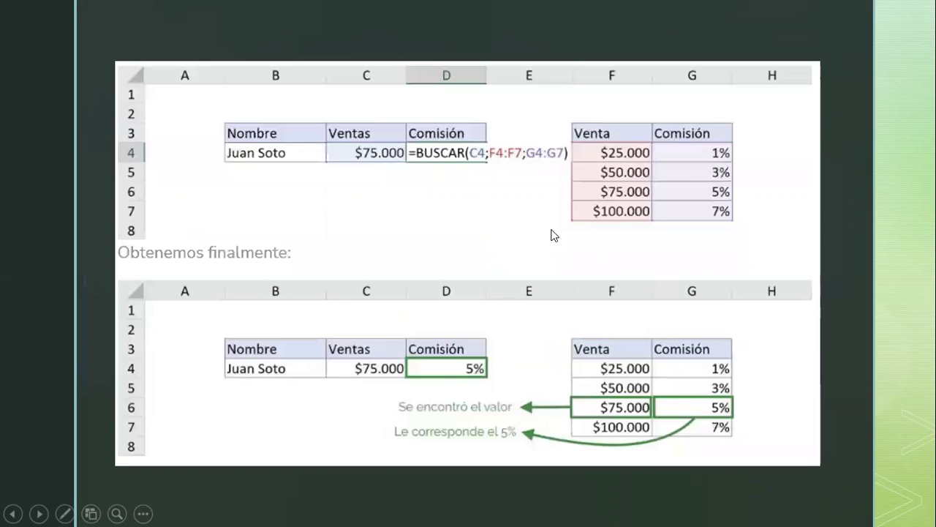
click(776, 425)
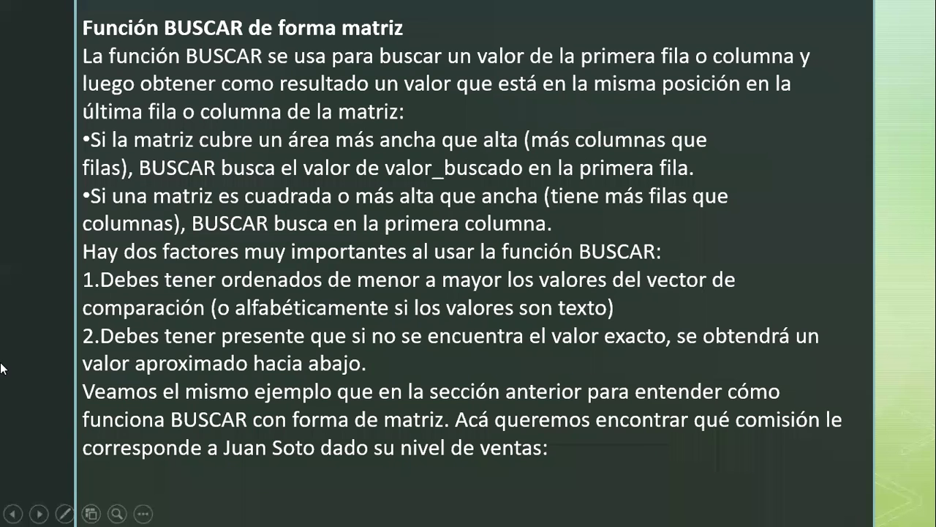
click(850, 510)
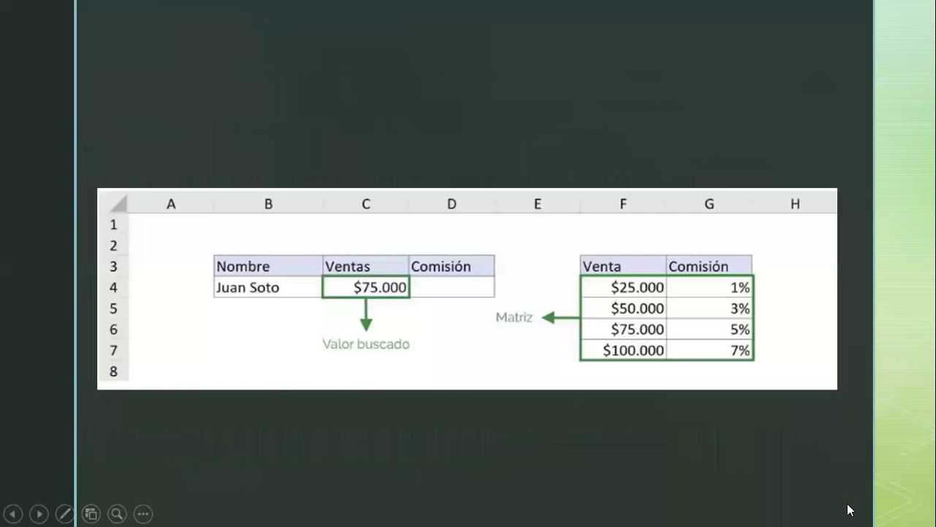
key(Escape)
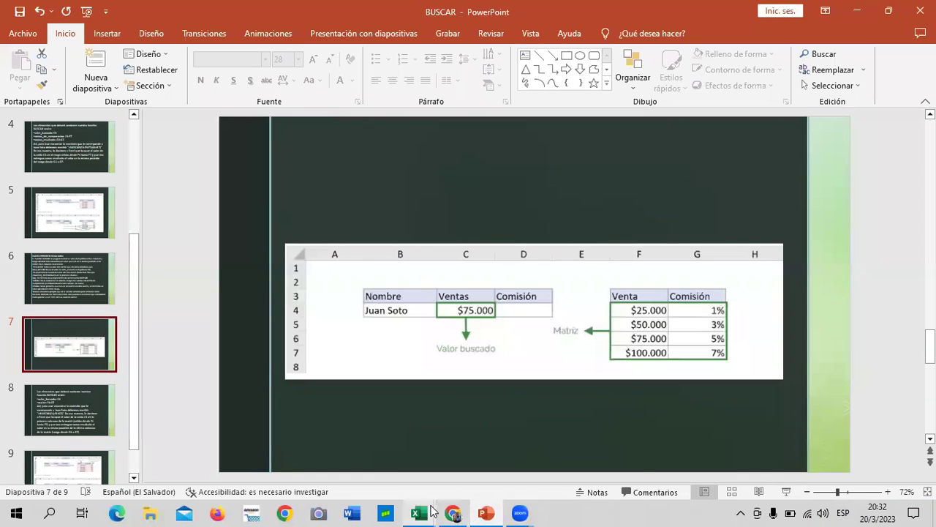
- Return to the Funcion Buscar - copia workbook and erase the unfinished entry in M15
mouse_move(419, 512)
click(272, 458)
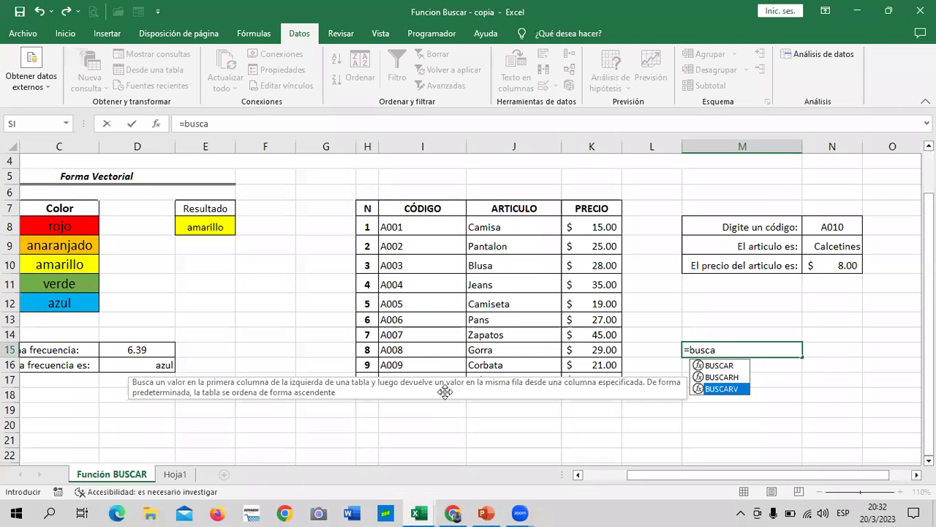
key(BackSpace)
key(BackSpace)
key(BackSpace)
key(BackSpace)
key(BackSpace)
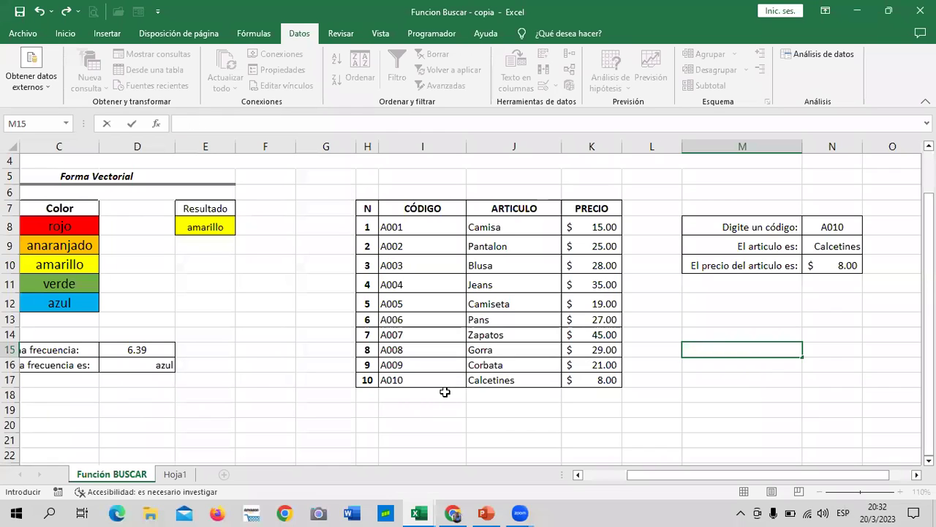
- Leave M15 empty and check the price lookup formula in N10
click(295, 192)
click(341, 197)
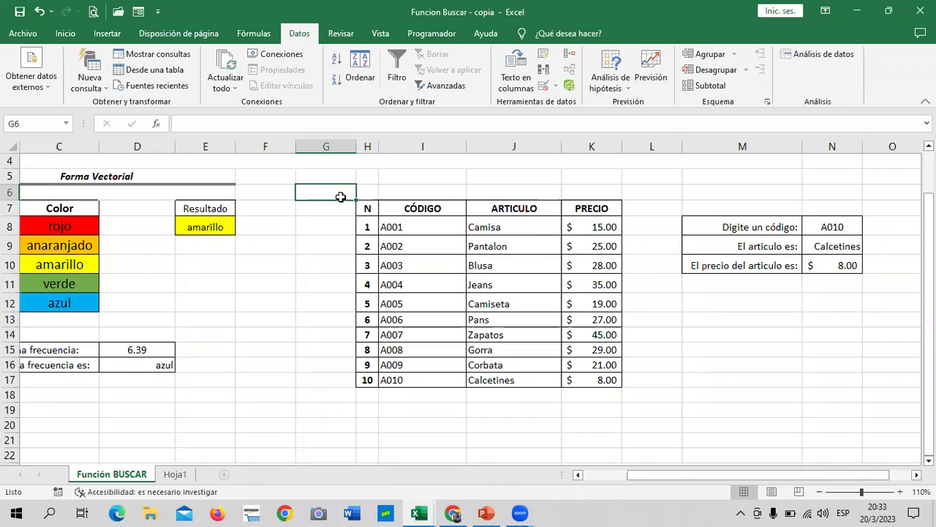
click(790, 348)
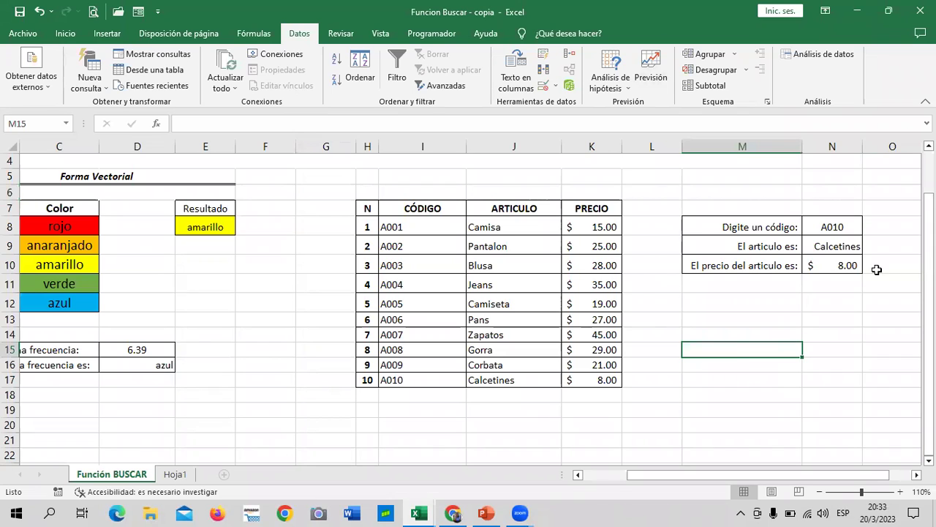
click(847, 304)
click(823, 265)
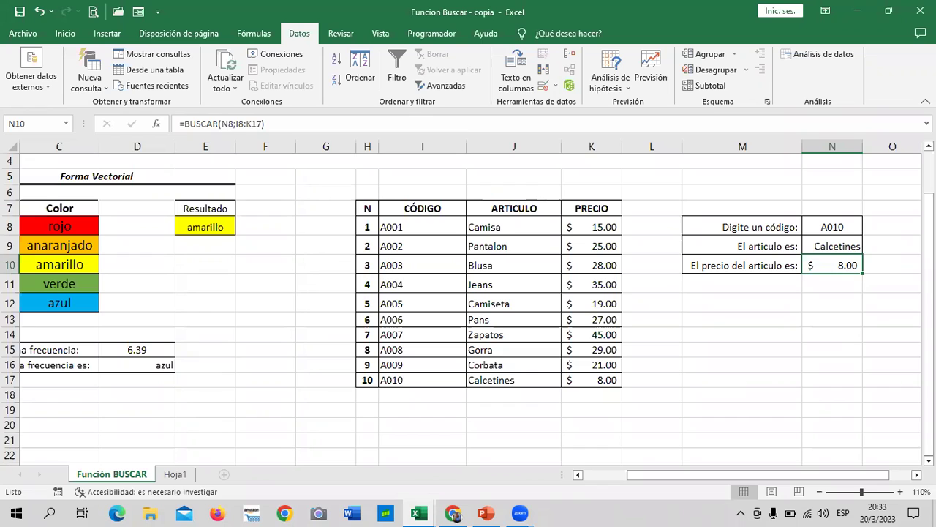
- Change N9's lookup range to the whole I8:K17 table, so the article result becomes 8
click(836, 242)
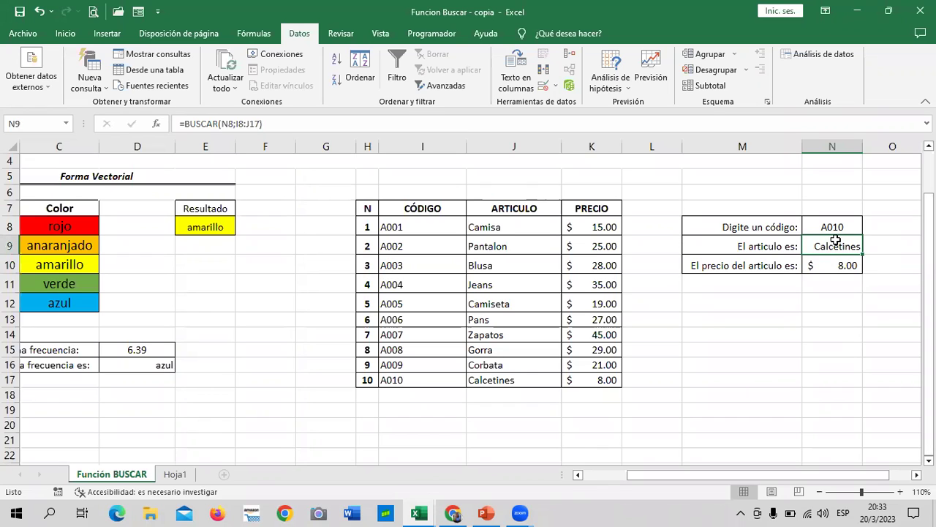
click(258, 123)
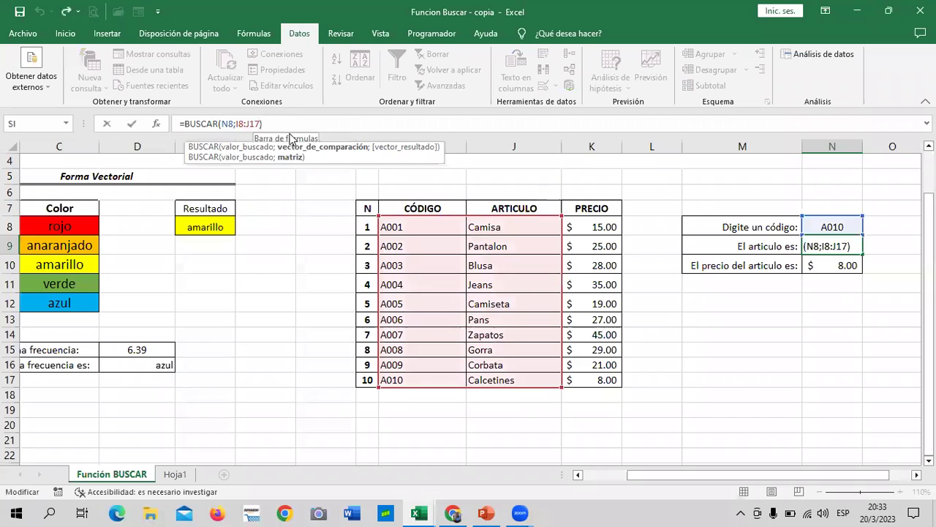
key(BackSpace)
key(BackSpace)
key(BackSpace)
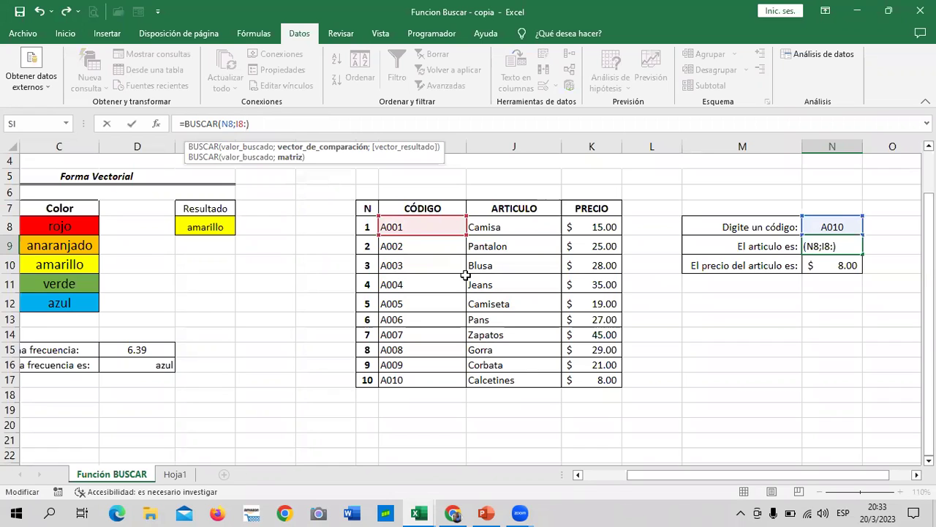
key(BackSpace)
key(BackSpace)
key(BackSpace)
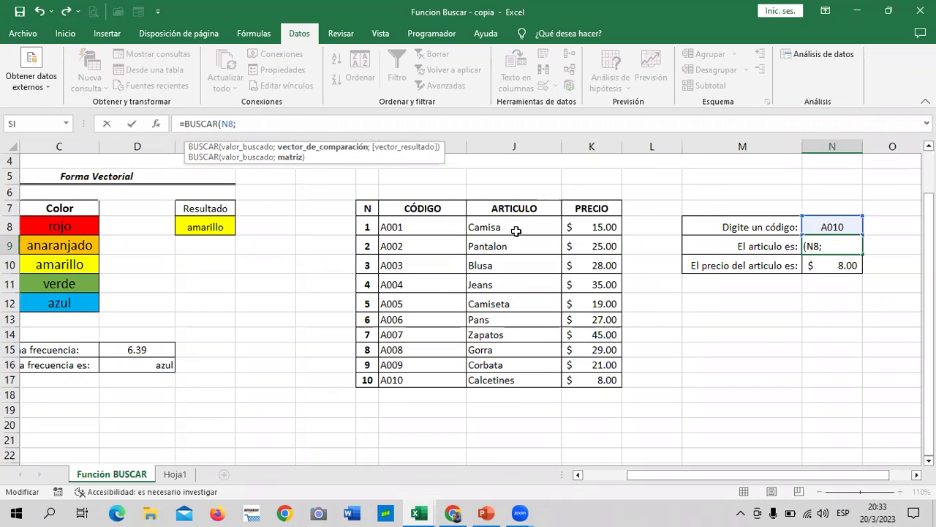
drag(432, 227, 581, 379)
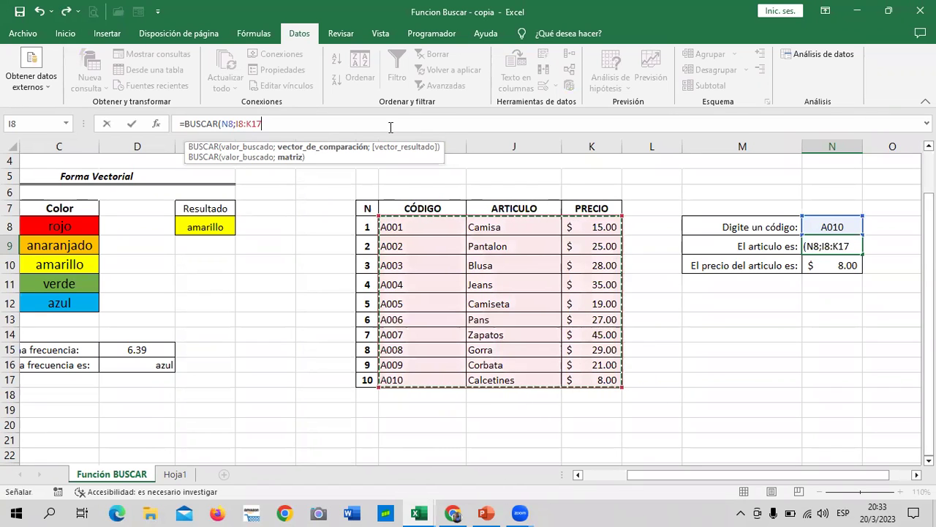
text())
key(Return)
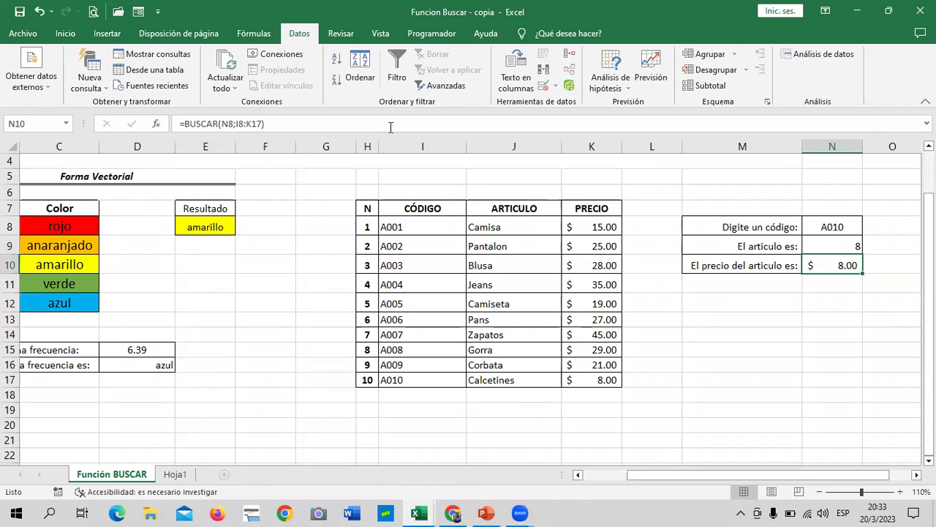
- Compare N9's new result with N10's price formula and the 8.00 in K17
click(818, 247)
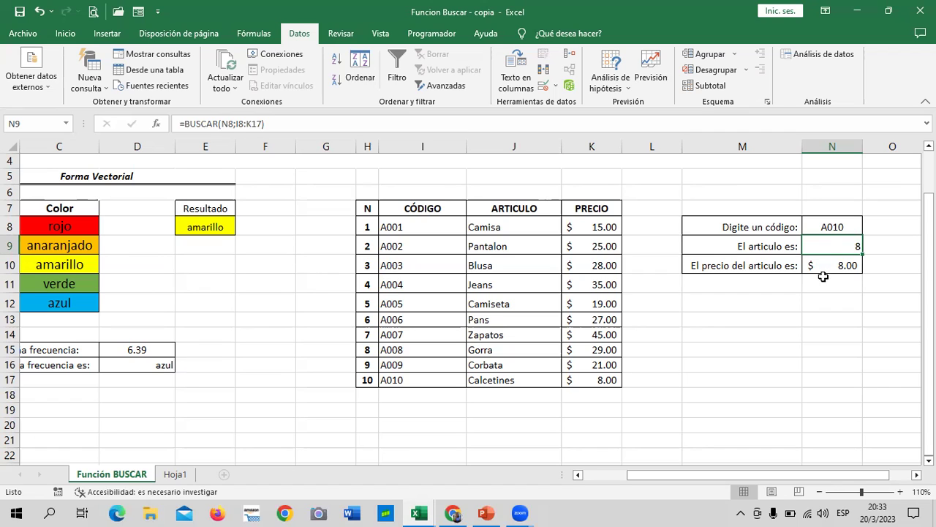
click(825, 270)
click(825, 244)
click(599, 382)
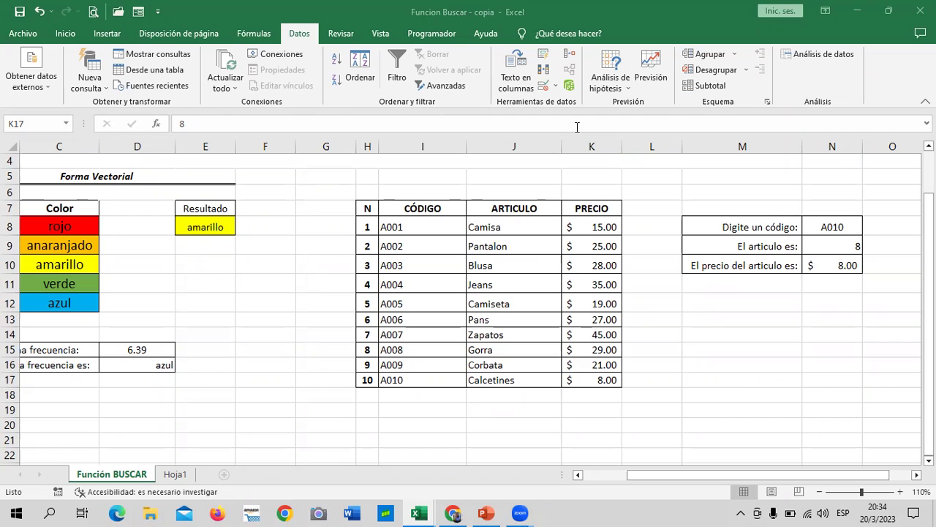
- Restore N9's formula to =BUSCAR(N8;I8:J17) so it shows Calcetines again
click(830, 245)
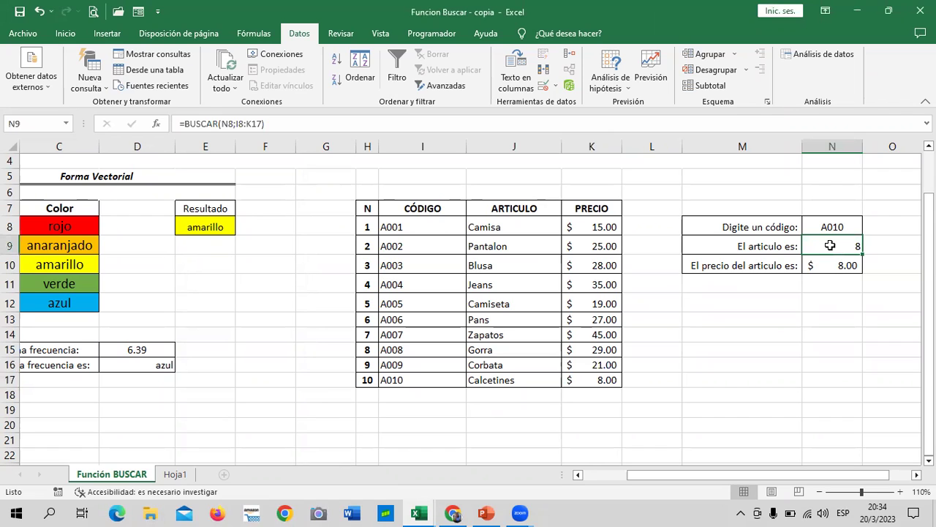
click(824, 268)
click(825, 243)
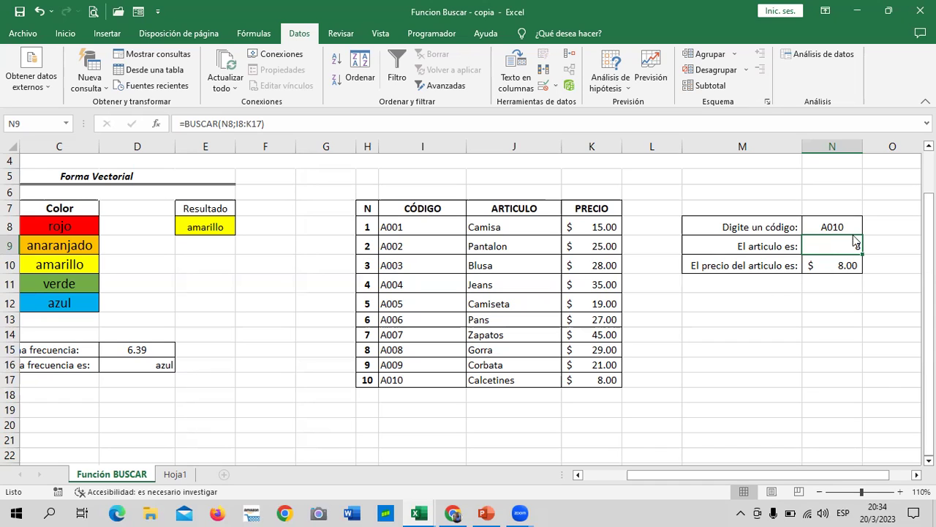
click(262, 124)
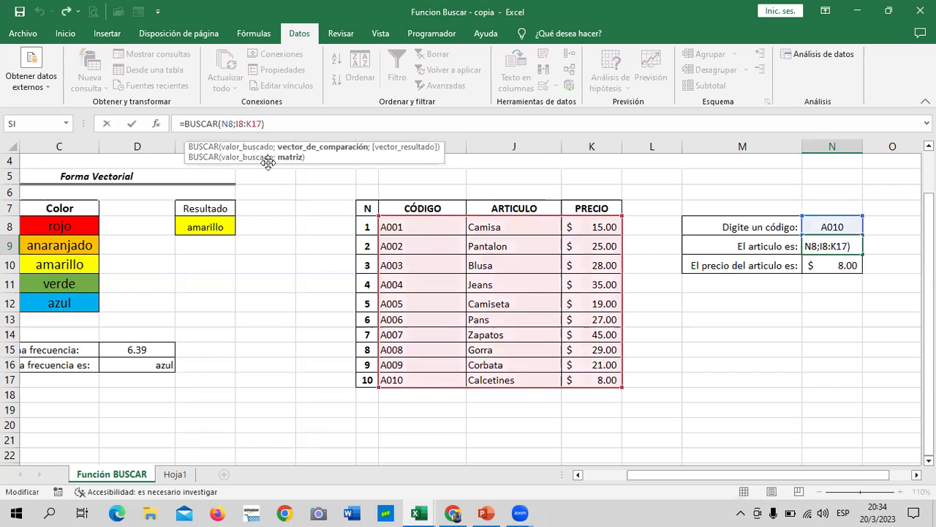
key(BackSpace)
key(BackSpace)
key(BackSpace)
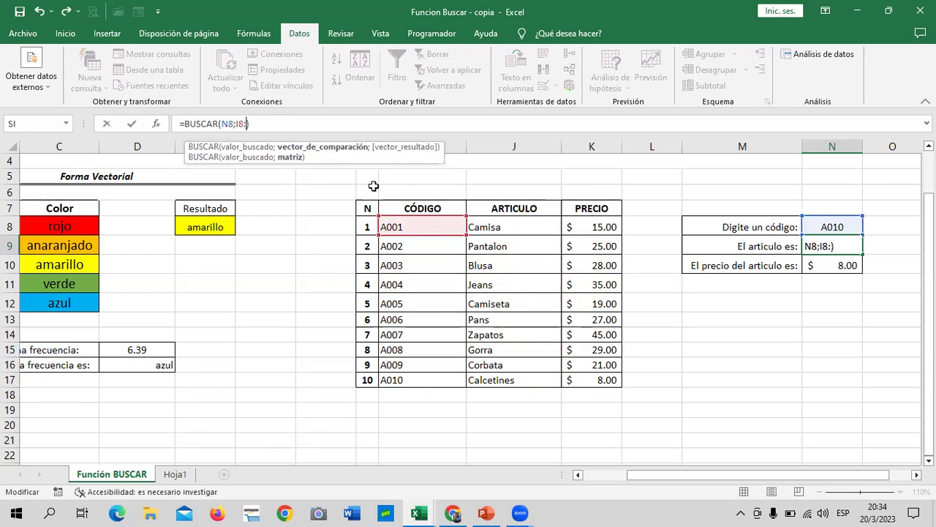
key(BackSpace)
key(BackSpace)
key(BackSpace)
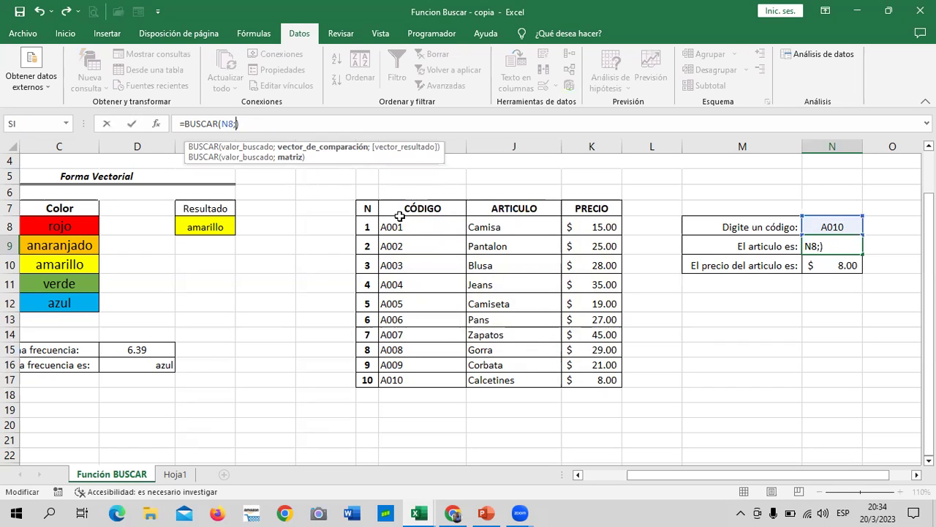
drag(399, 227, 538, 376)
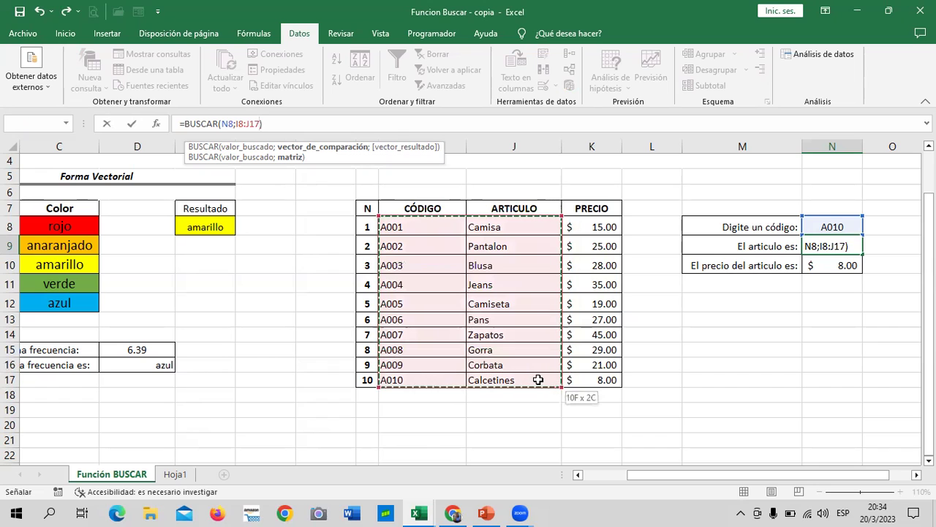
drag(538, 377, 538, 379)
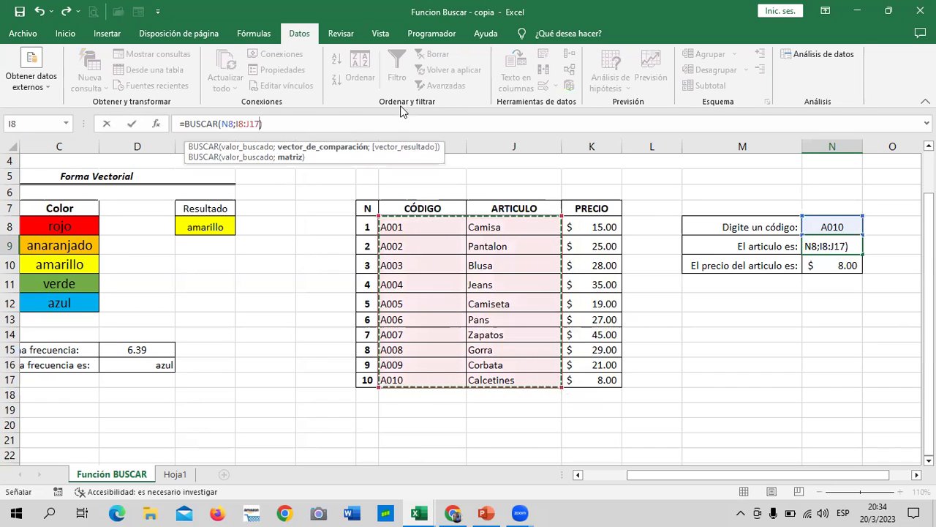
key(Return)
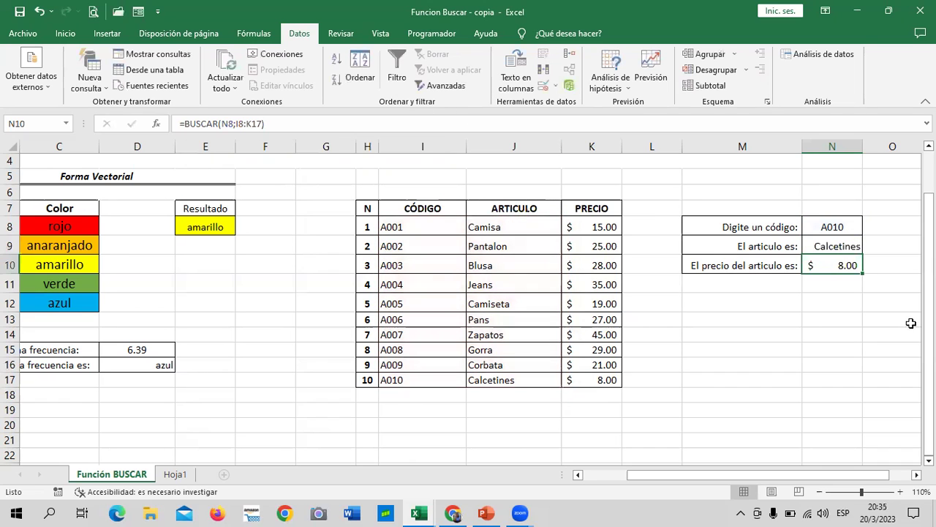
- Review the N9 and N10 lookup formulas showing Calcetines and $ 8.00
click(823, 247)
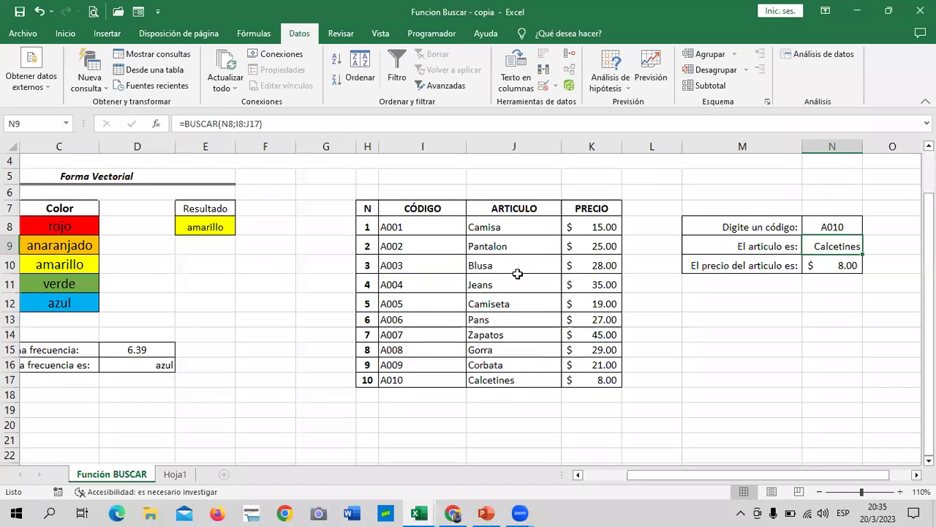
key(Down)
click(834, 229)
click(832, 248)
click(817, 265)
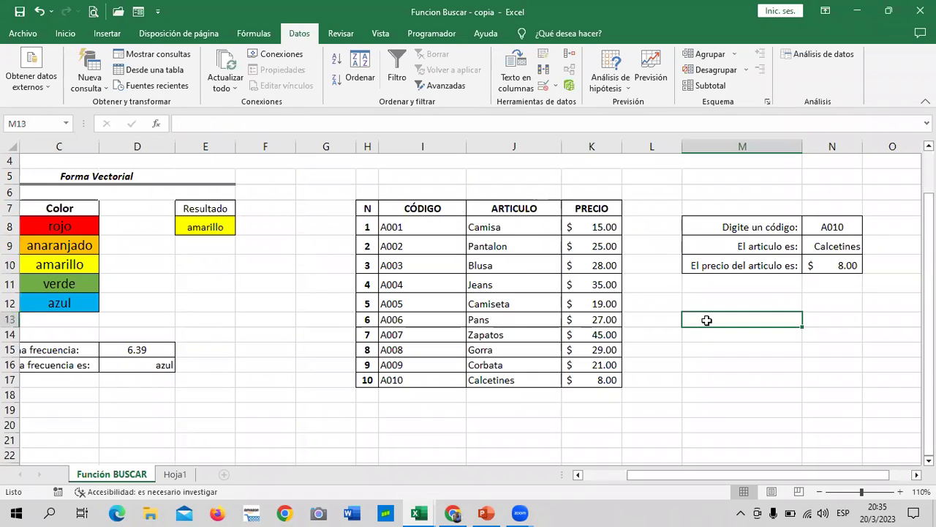
- Test the N8 lookup with code A007, reset it to A010, then go to empty Hoja1
click(829, 227)
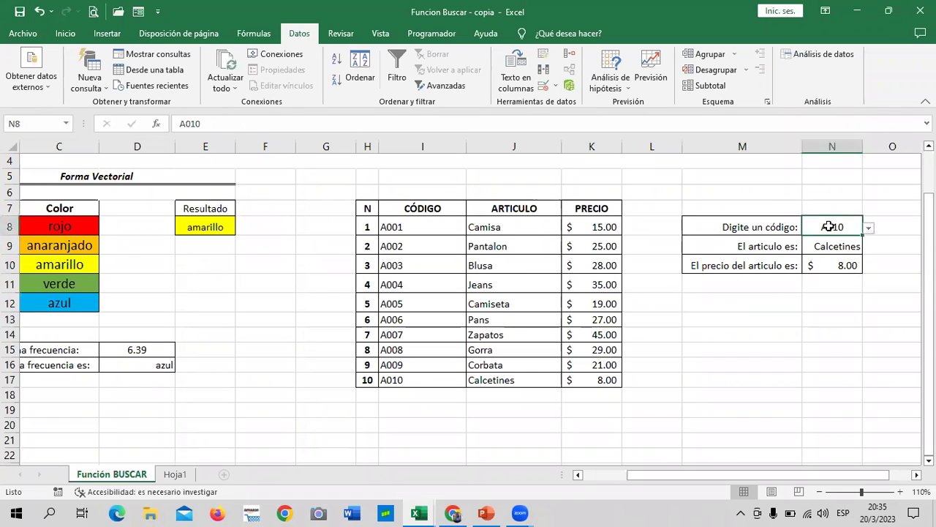
click(869, 228)
click(833, 286)
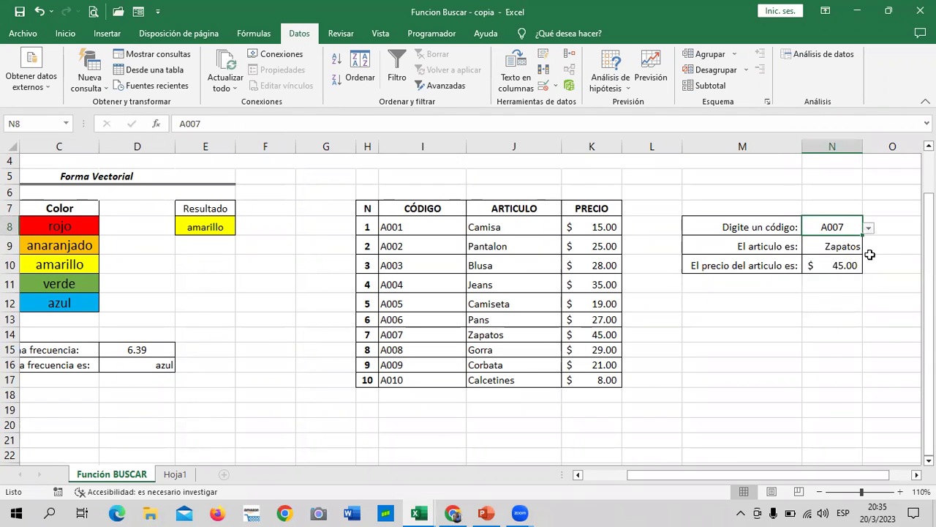
click(870, 229)
click(825, 308)
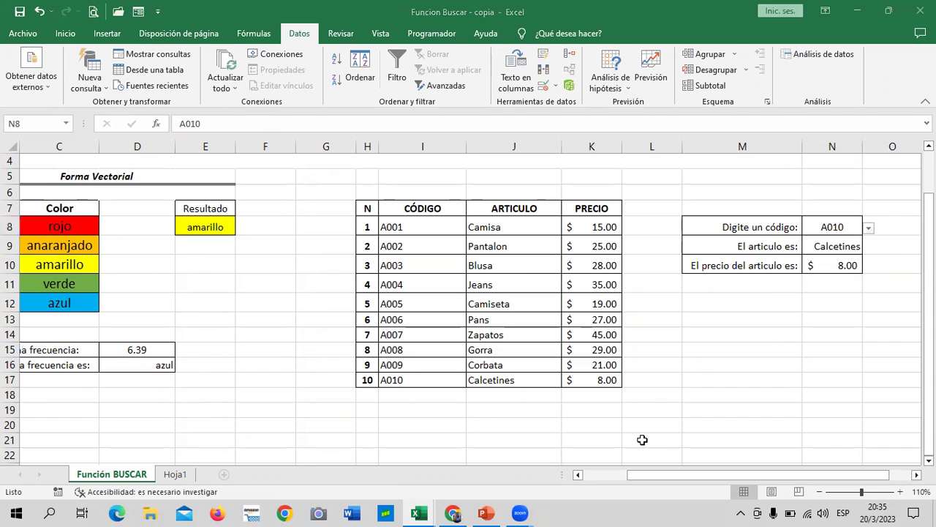
click(176, 475)
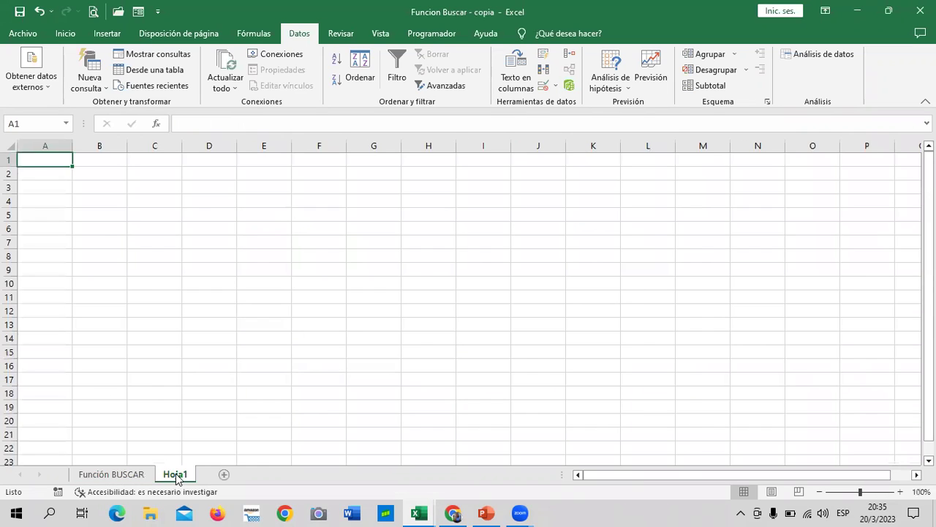
mouse_move(488, 511)
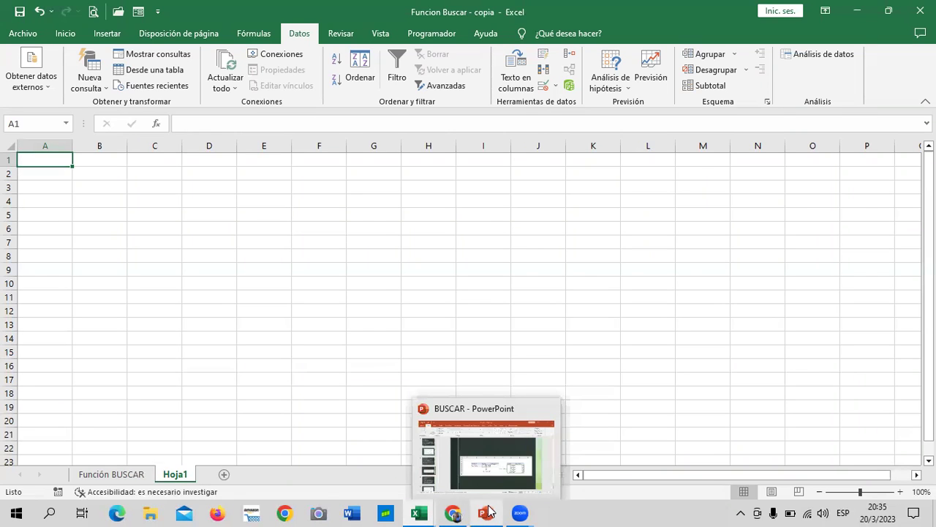
click(476, 457)
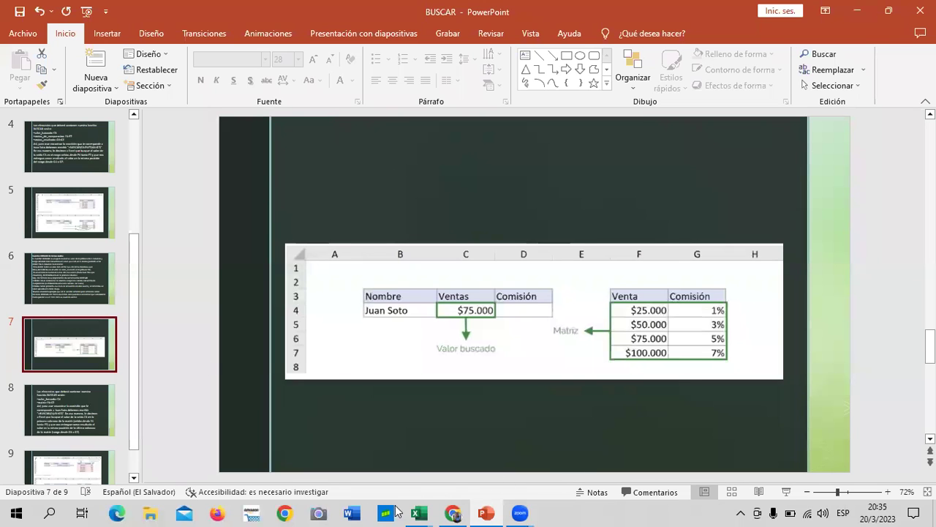
mouse_move(419, 512)
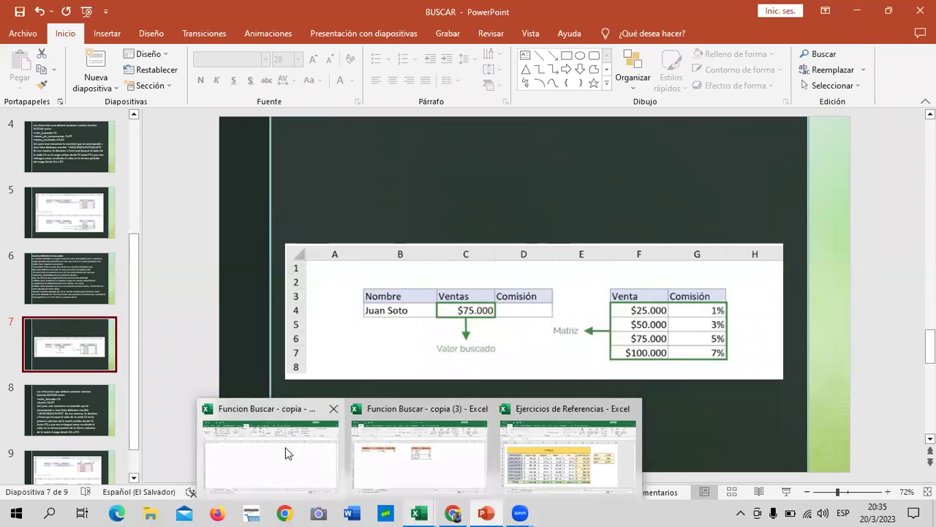
click(286, 447)
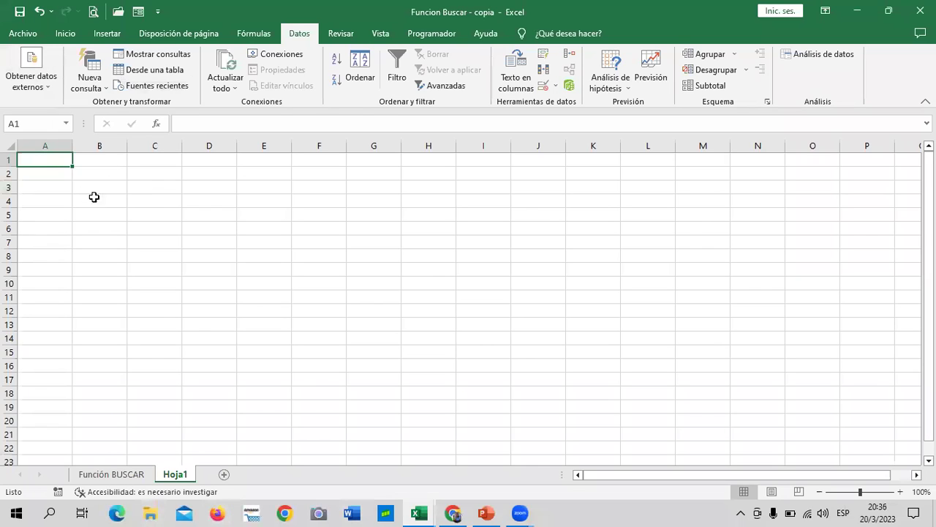
- Enter the headers NOMBRE, VENTAS and COMISIÓN in B3:D3, widening column B
click(109, 188)
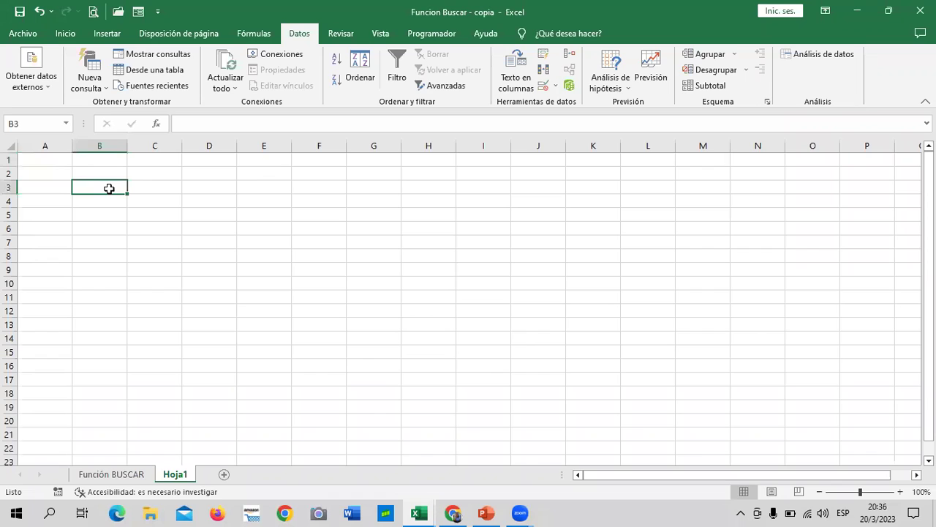
key(Caps_Lock)
text(NOMBRE)
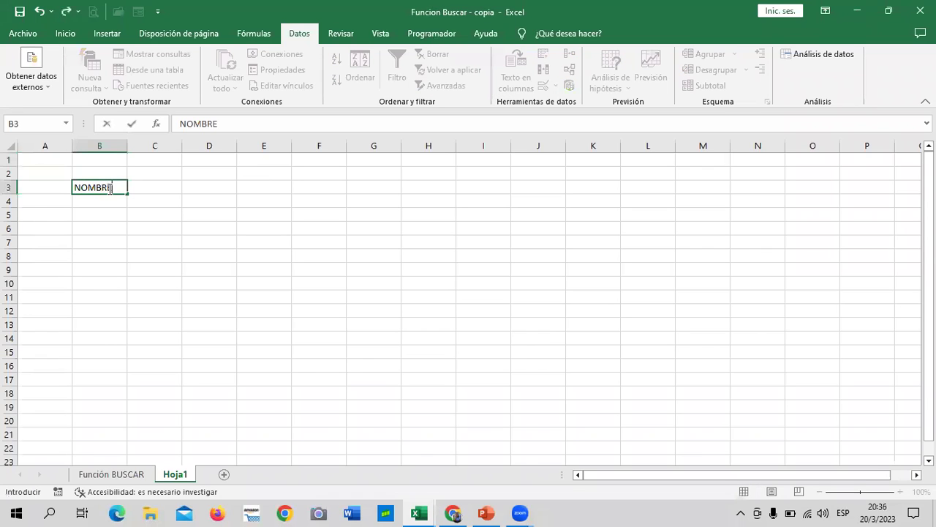
key(Tab)
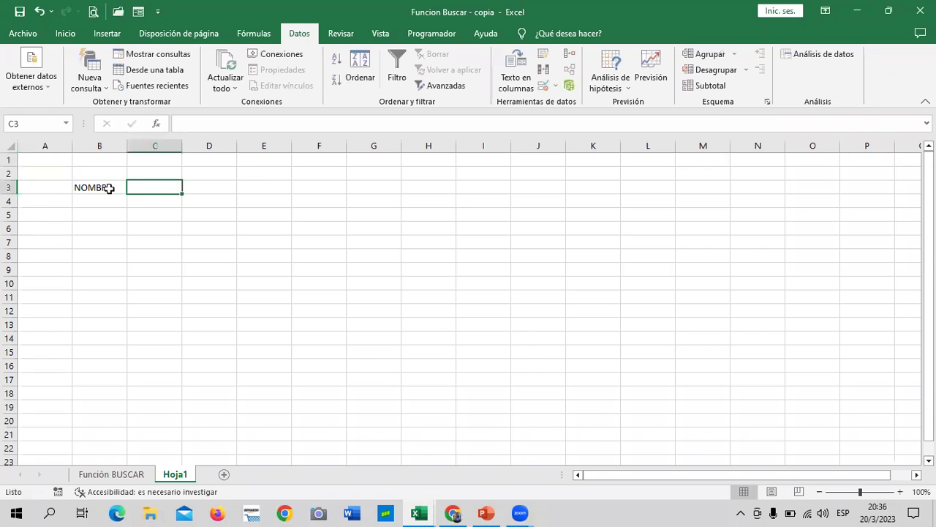
drag(127, 146, 156, 149)
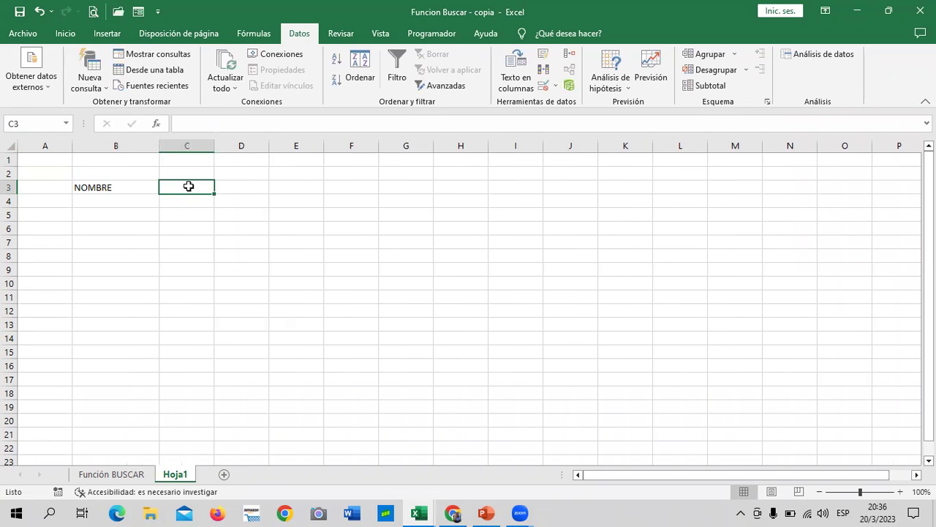
text(VENTAS)
key(Tab)
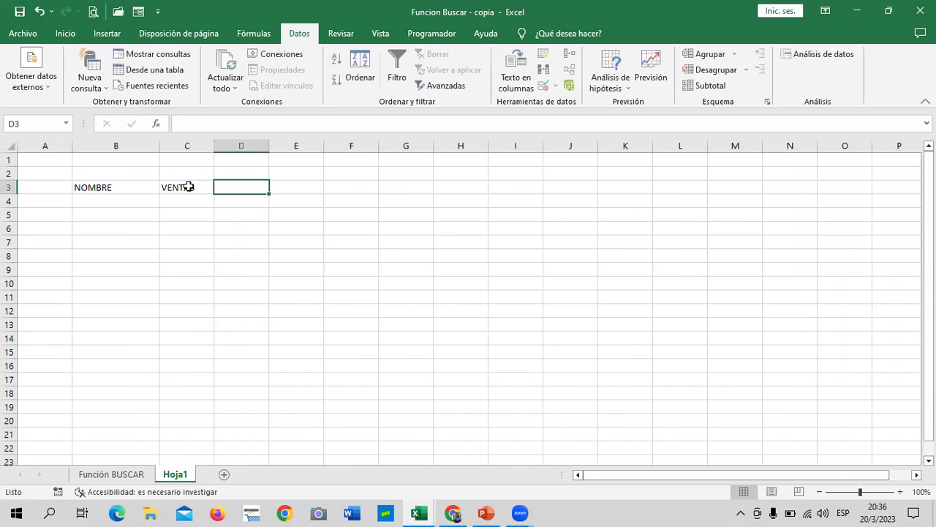
text(C)
text(OMISIÓN)
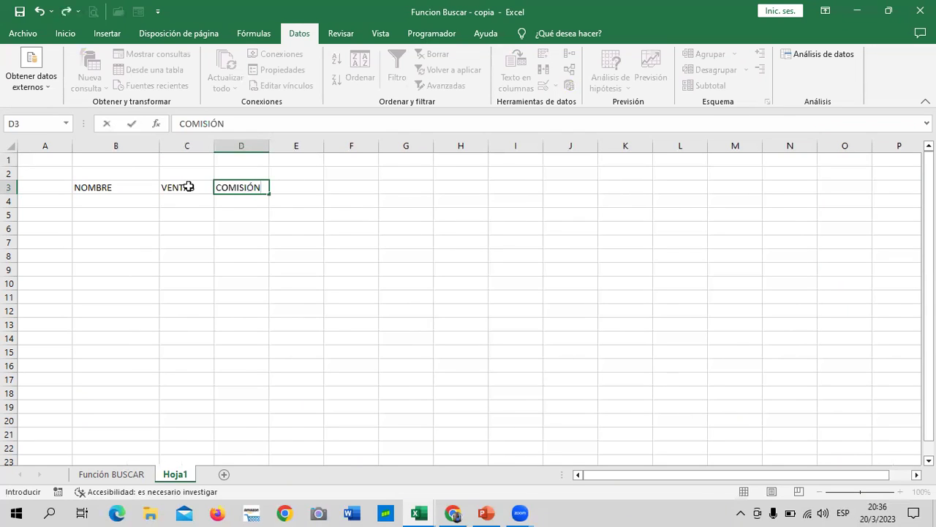
key(Return)
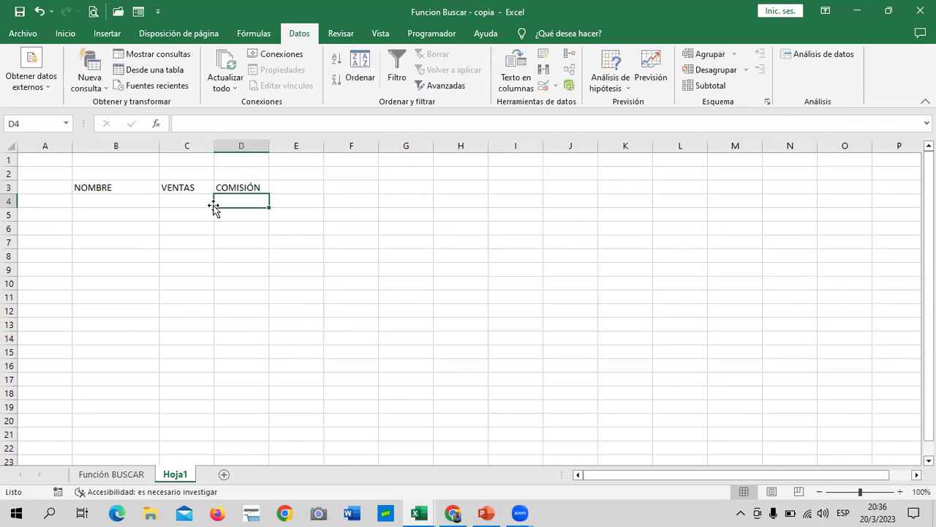
- Select B3:D4, the header row plus the row below it
drag(115, 188, 243, 188)
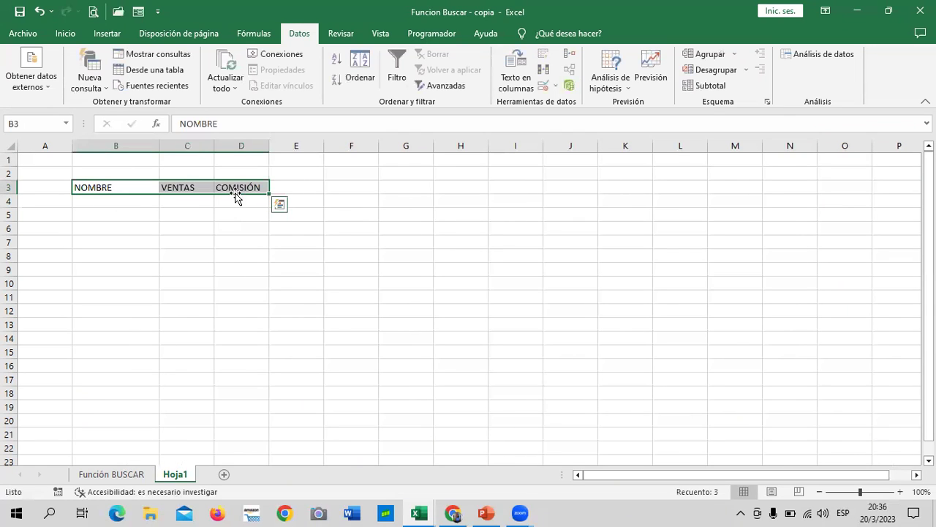
click(242, 213)
click(147, 188)
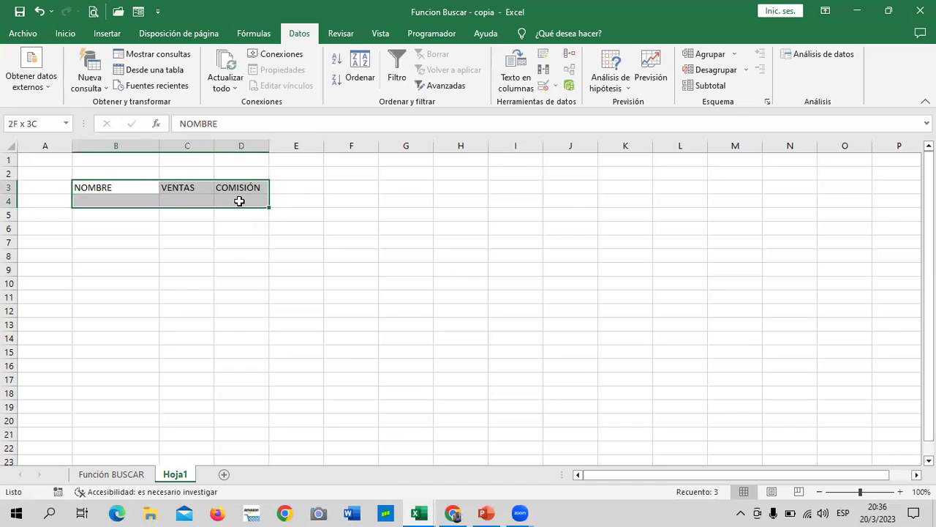
drag(199, 191, 242, 201)
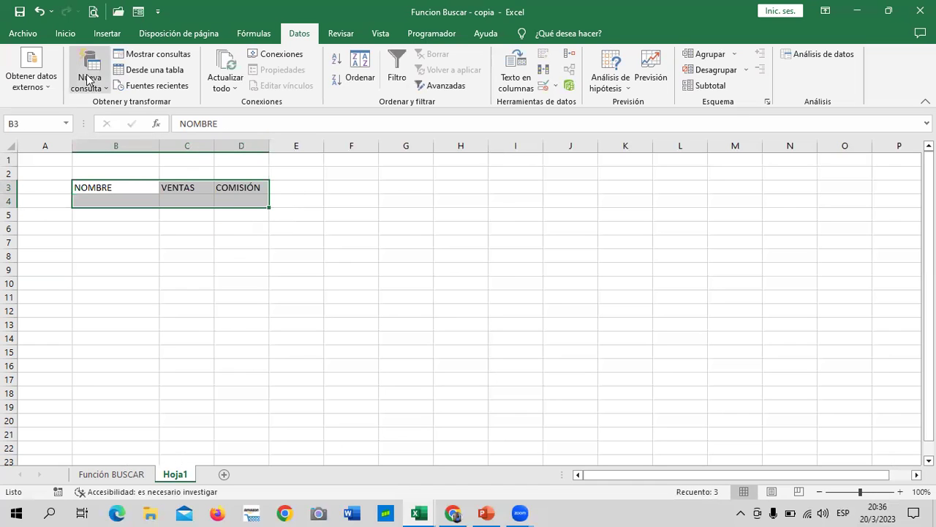
- Apply all borders to the cells of B3:D4
click(66, 34)
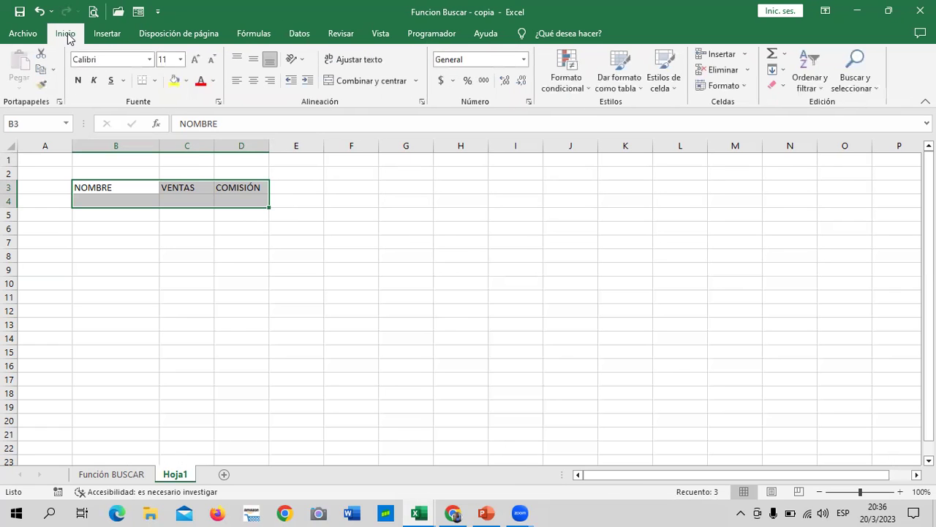
click(158, 80)
click(199, 197)
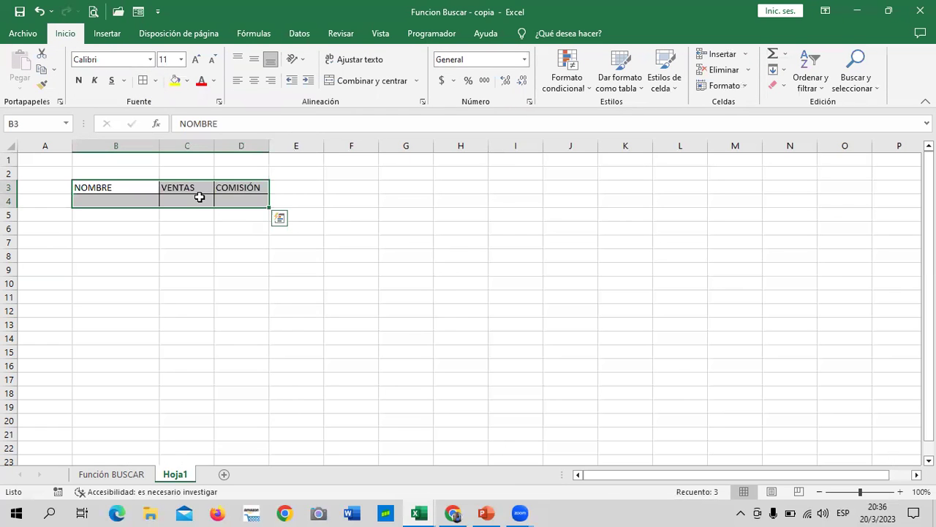
- Center the B3:D3 headers and give them a light-blue fill
click(120, 226)
drag(125, 188, 265, 187)
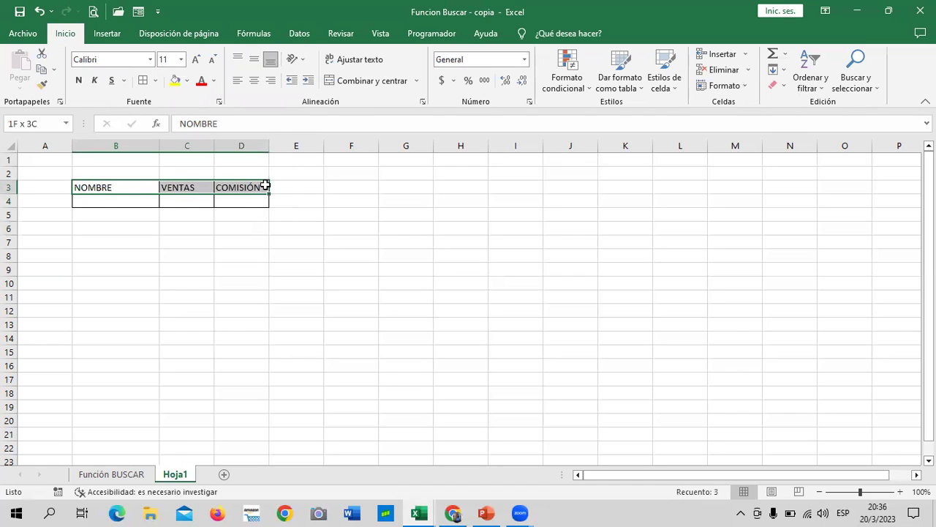
click(254, 80)
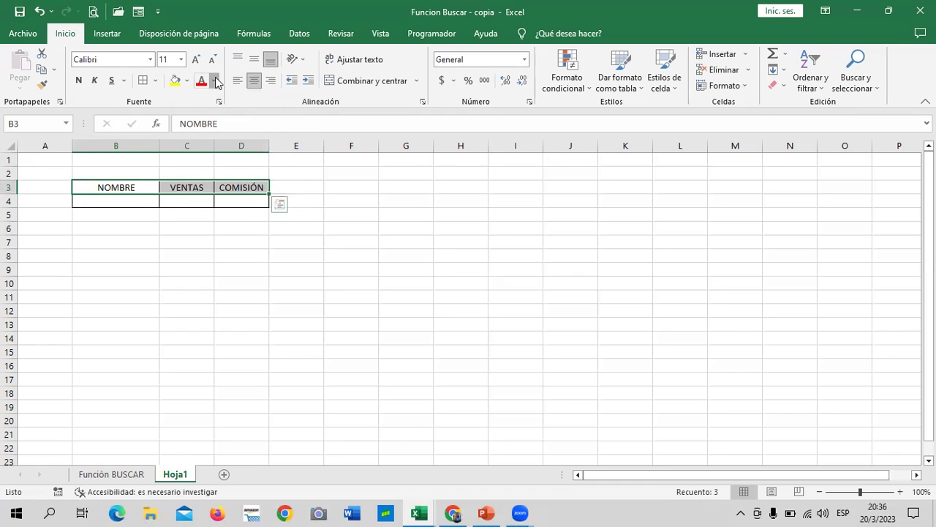
click(214, 81)
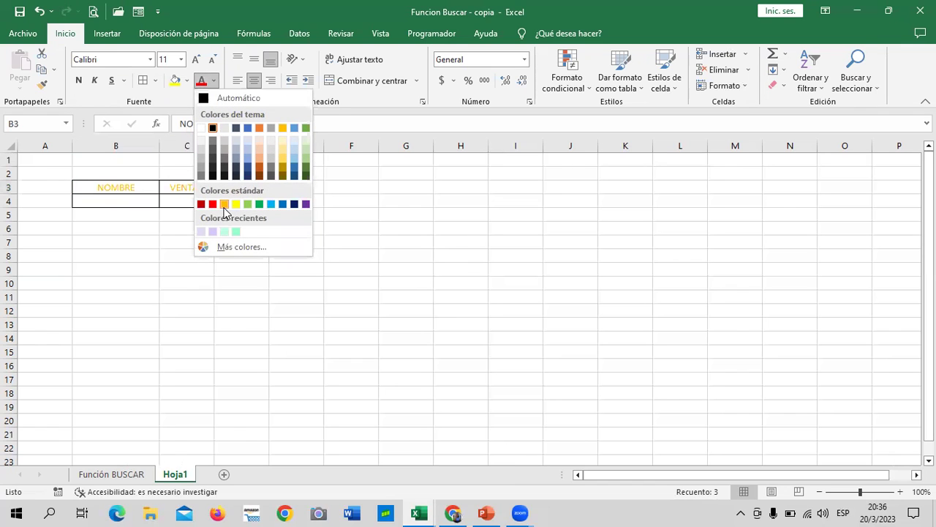
click(362, 215)
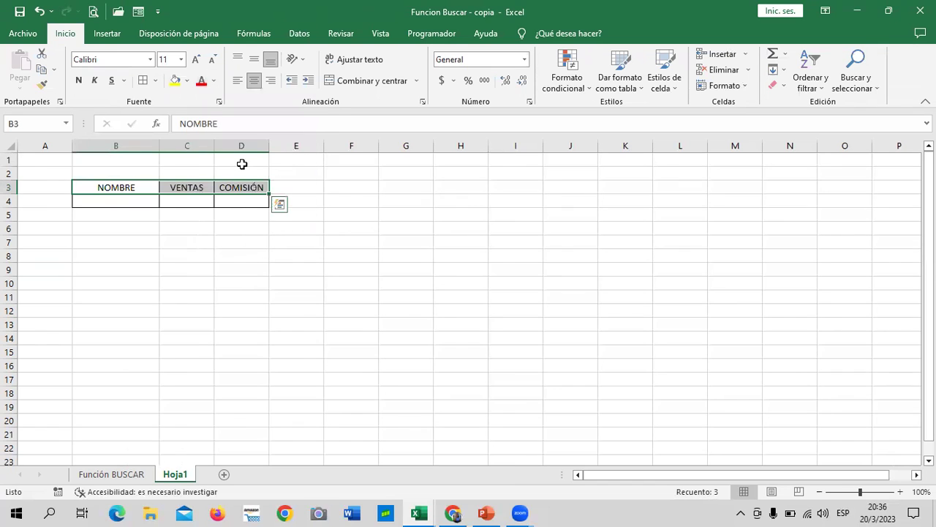
click(187, 80)
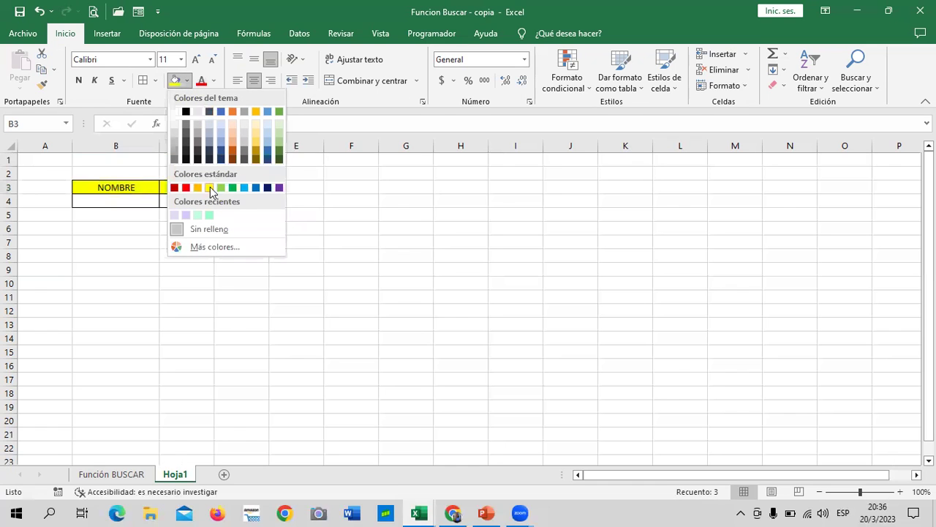
click(245, 190)
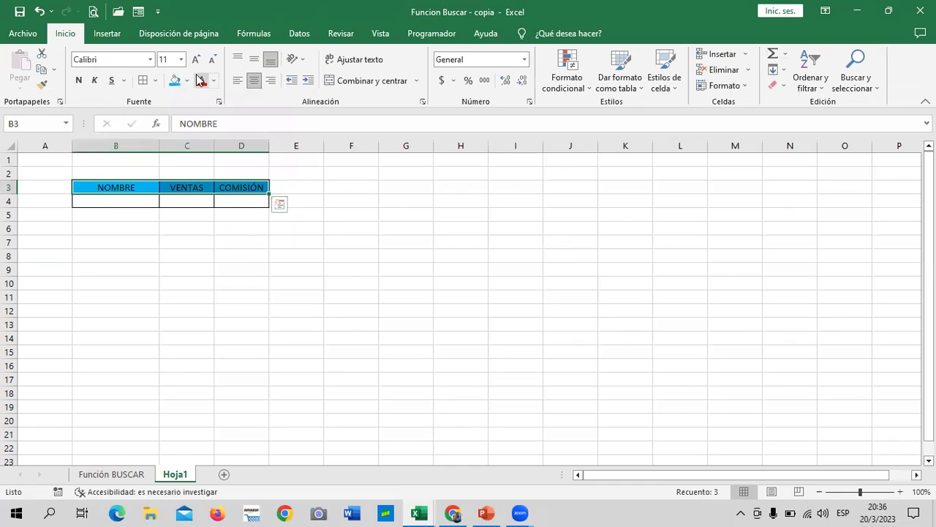
click(196, 59)
click(183, 64)
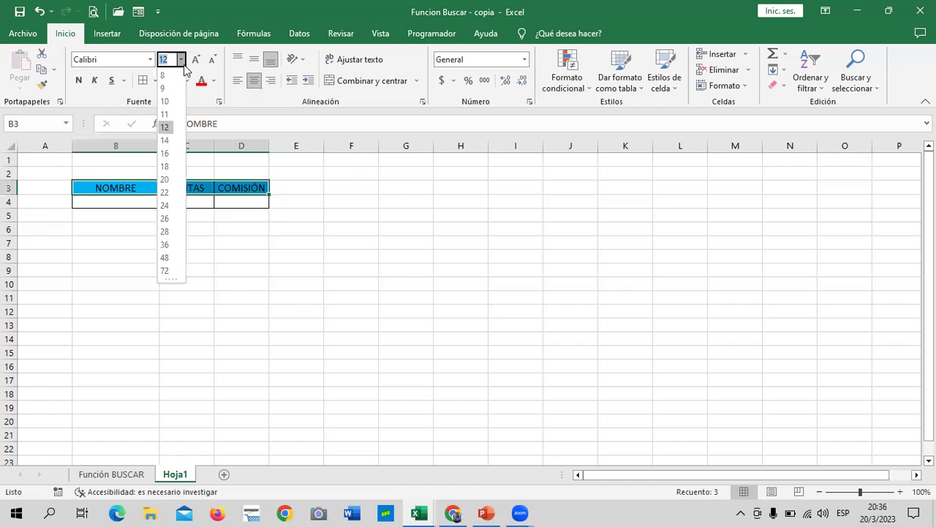
click(372, 310)
click(338, 255)
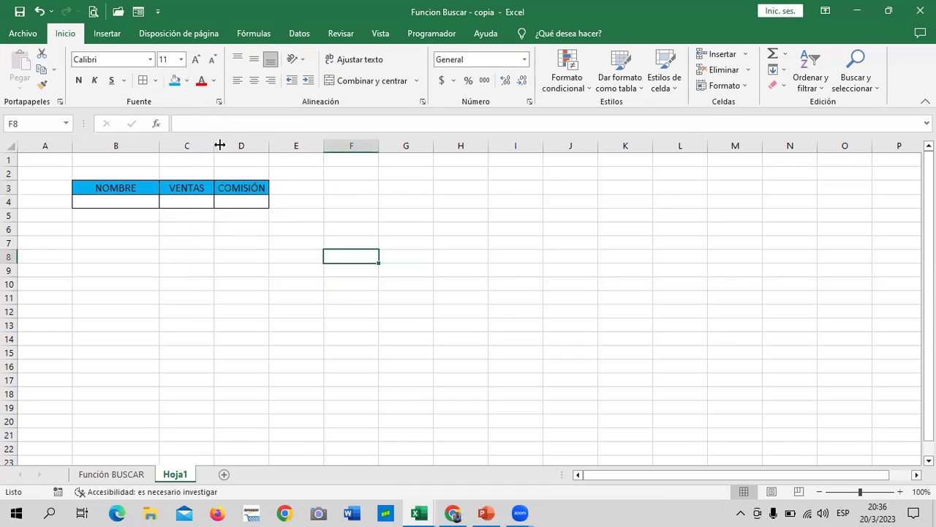
- Widen columns C and D so VENTAS and COMISIÓN fit
drag(219, 146, 232, 146)
click(206, 198)
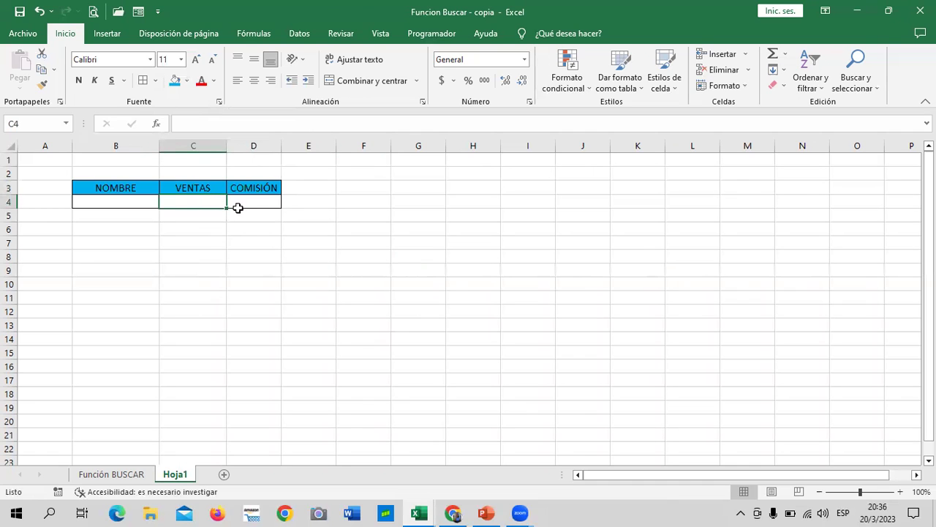
drag(282, 145, 287, 146)
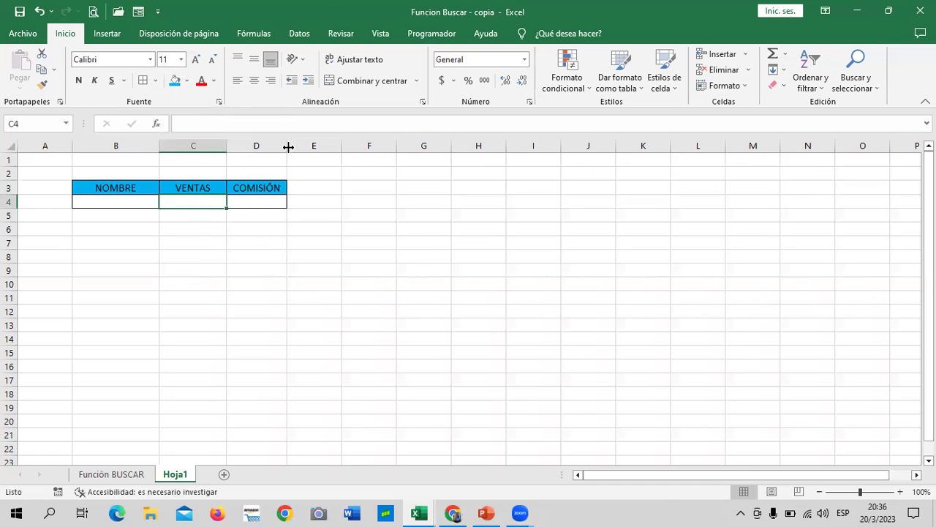
click(381, 280)
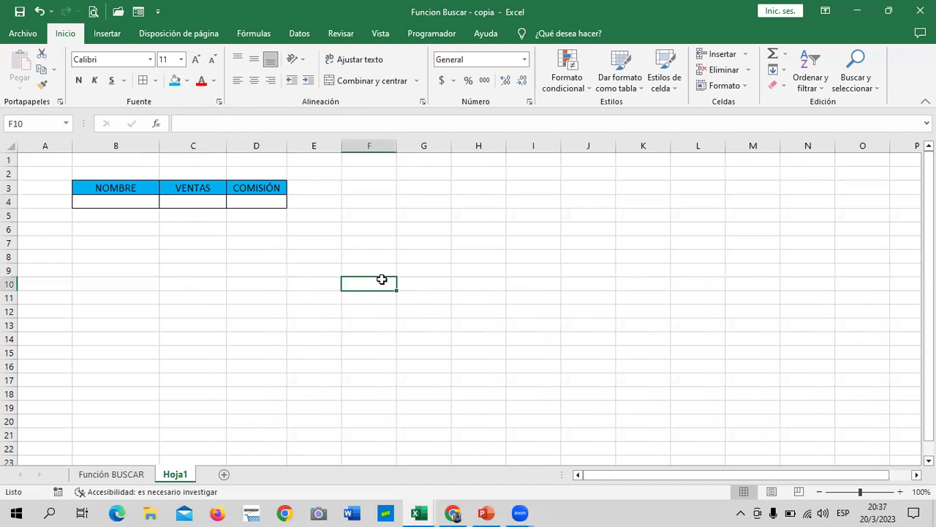
click(260, 201)
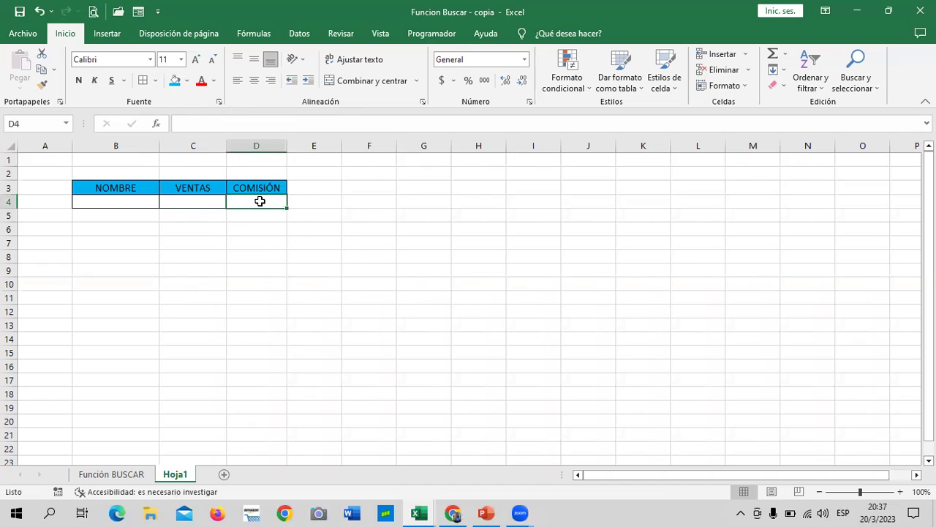
click(184, 203)
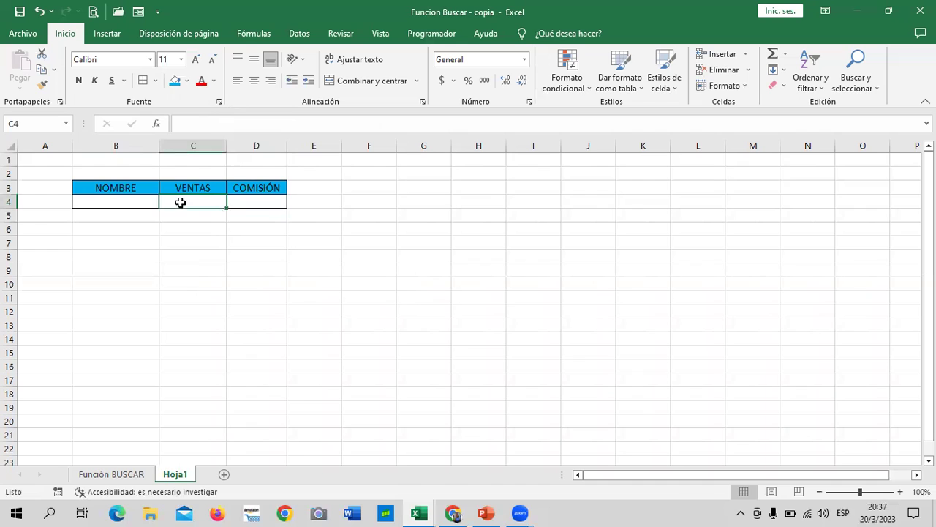
click(137, 196)
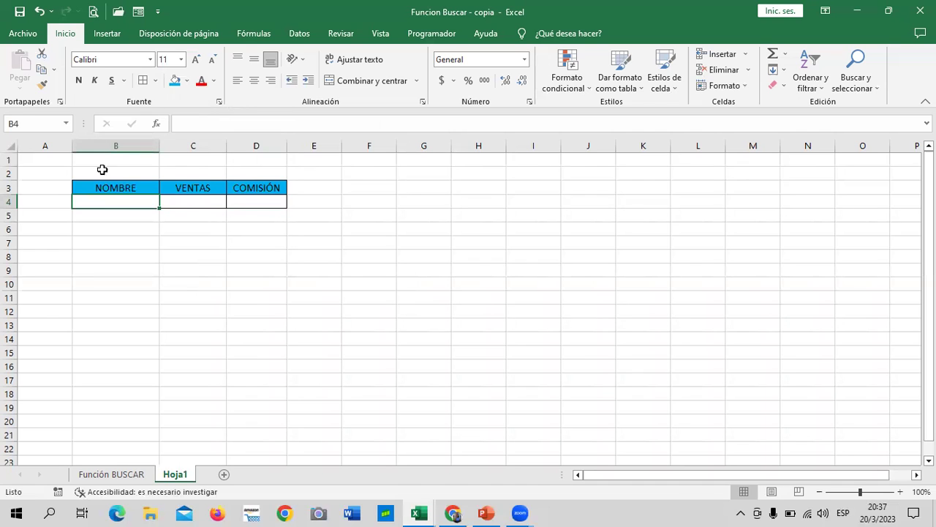
- Check the BUSCAR presentation, then return to the Funcion Buscar - copia workbook
click(486, 513)
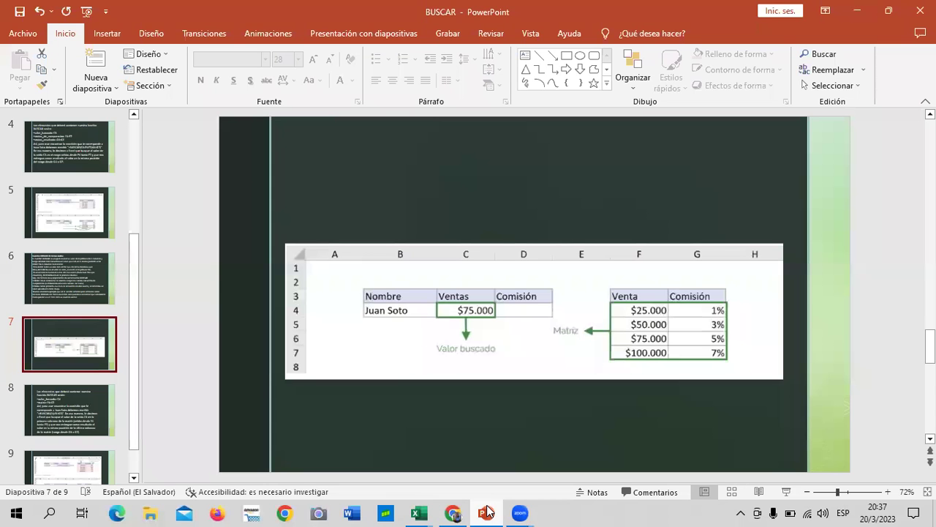
mouse_move(418, 512)
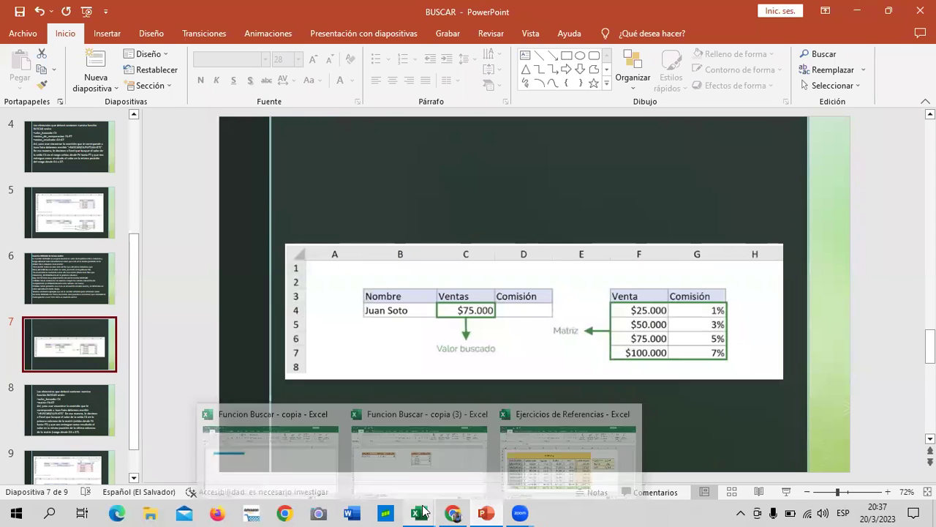
click(289, 466)
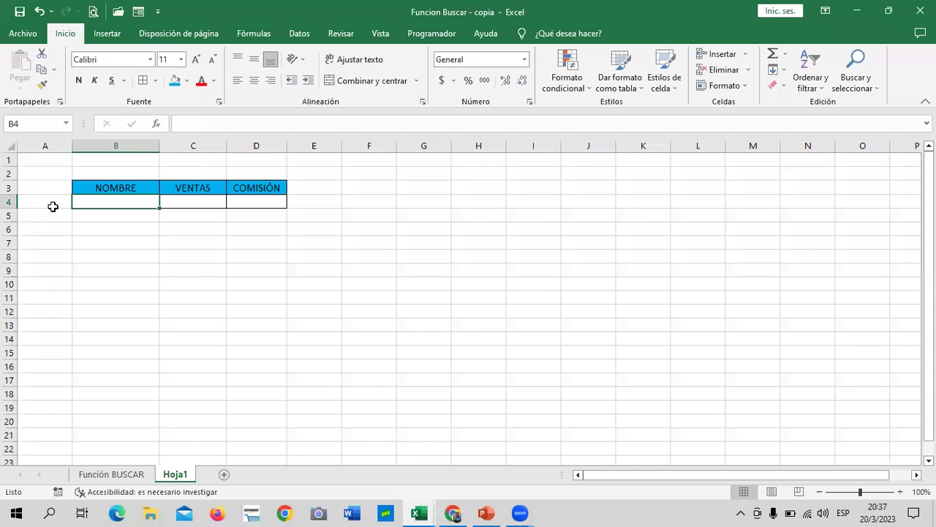
- Enter the seller's name in B4 under NOMBRE
text(hU)
key(BackSpace)
key(BackSpace)
key(Caps_Lock)
text(Huan)
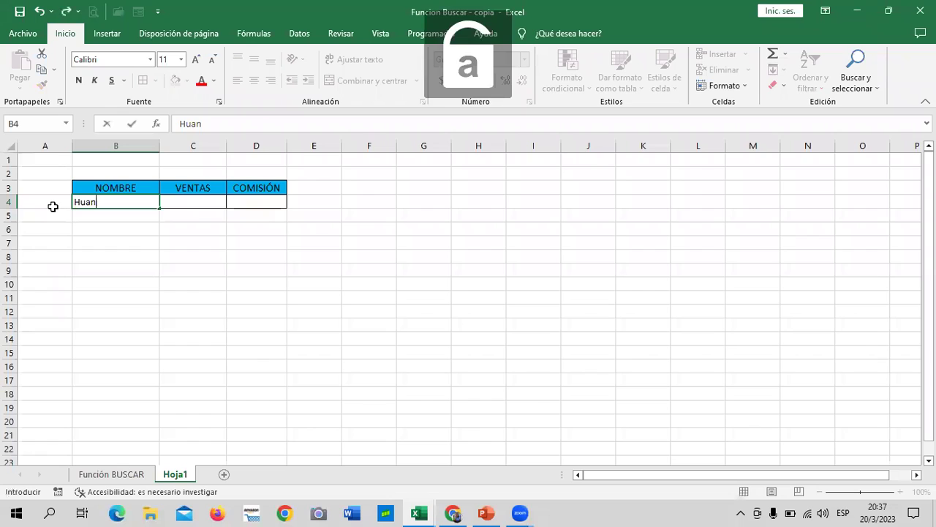
key(BackSpace)
key(BackSpace)
key(BackSpace)
text(uan)
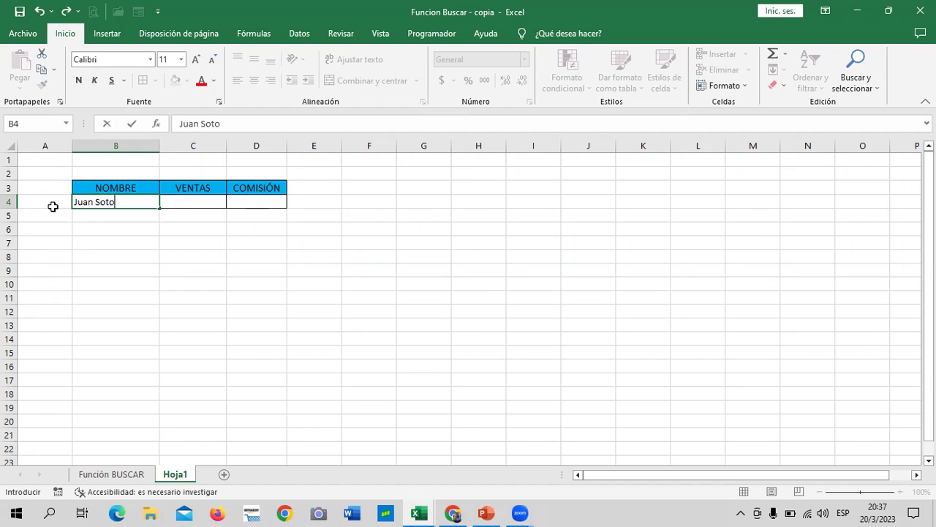
click(242, 262)
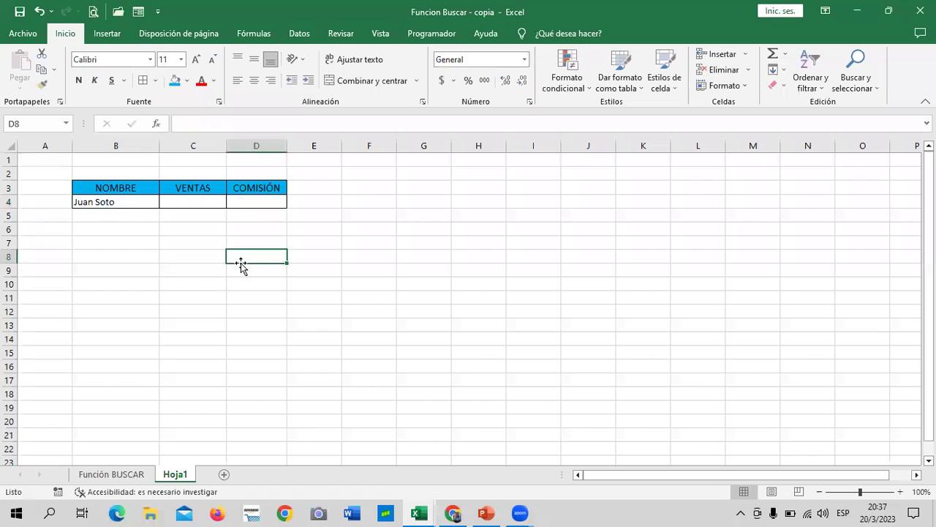
- Format C4 as accounting currency and D4 as Porcentaje
click(202, 200)
click(442, 82)
click(259, 199)
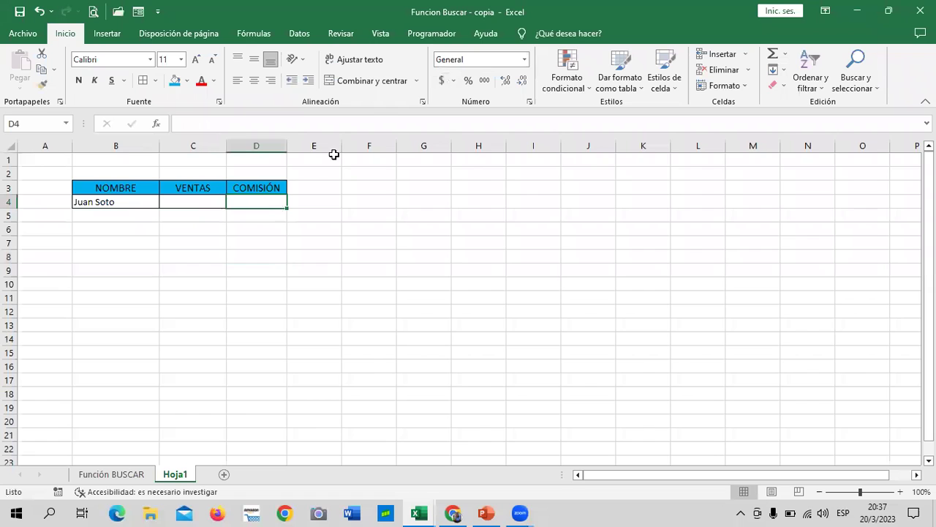
click(523, 62)
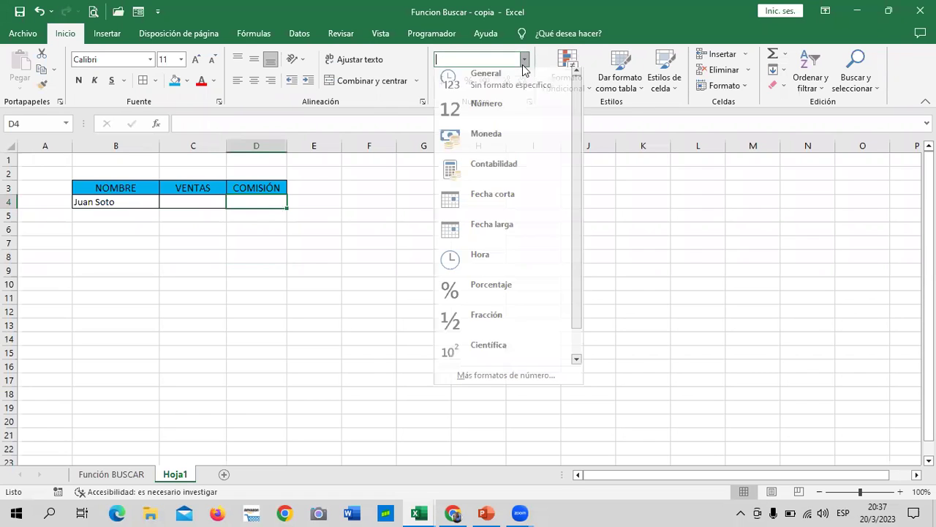
click(477, 292)
click(489, 270)
click(256, 199)
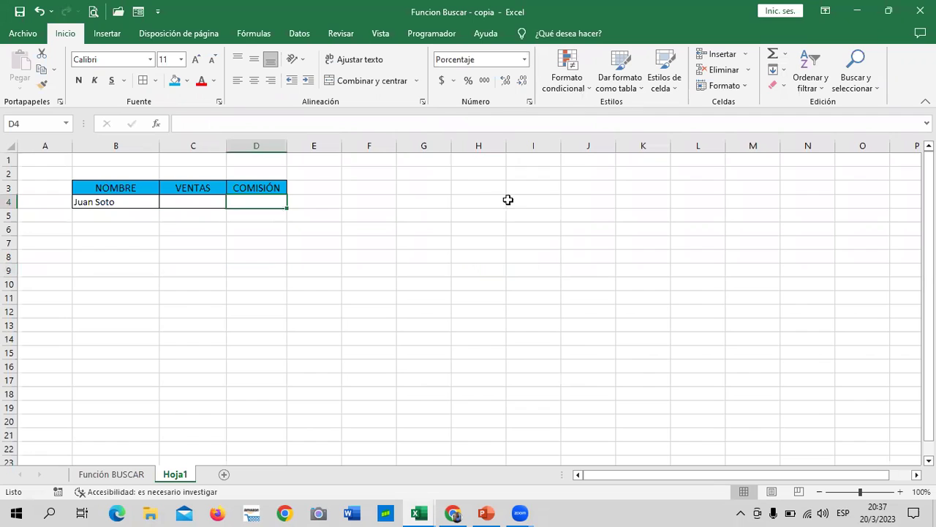
click(413, 191)
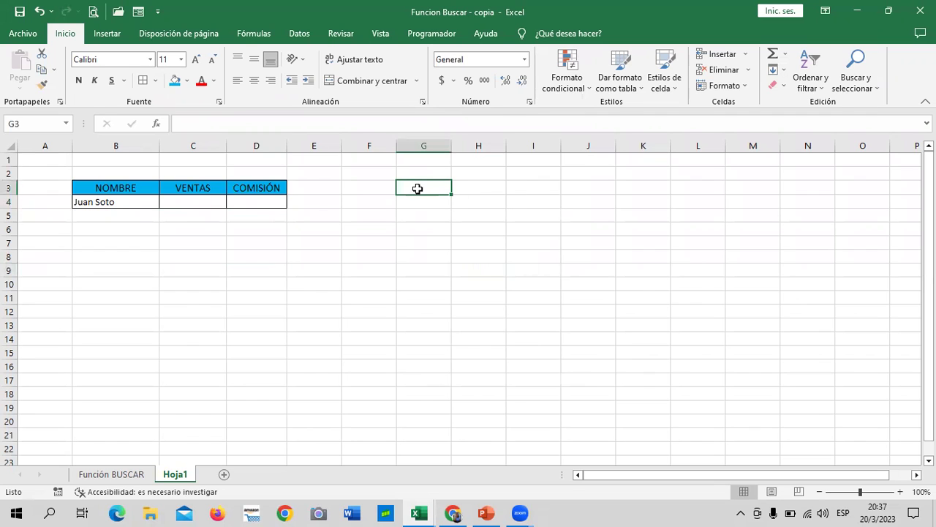
- Enter the headers VENTAS in G3 and COMISIÓN in H3
text(venta)
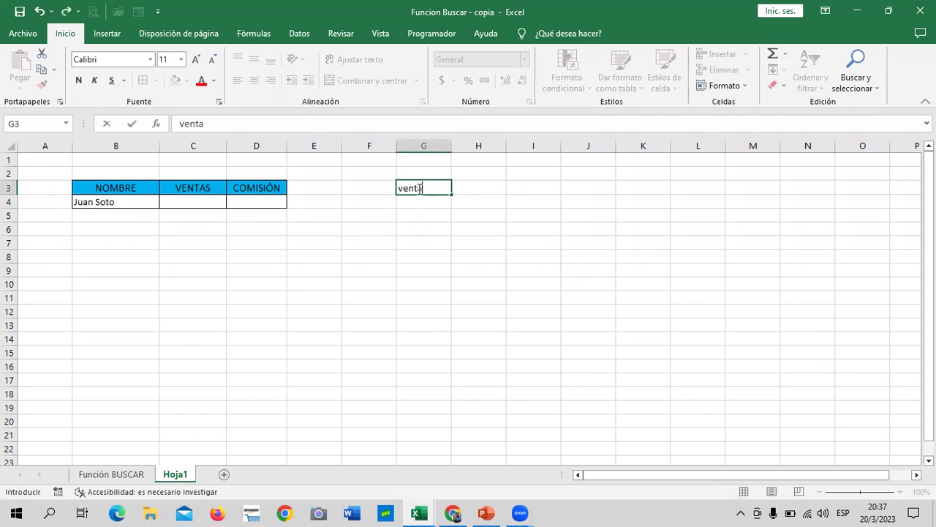
key(BackSpace)
key(BackSpace)
key(BackSpace)
key(BackSpace)
key(BackSpace)
key(BackSpace)
text(VENTAS)
key(Tab)
key(Right)
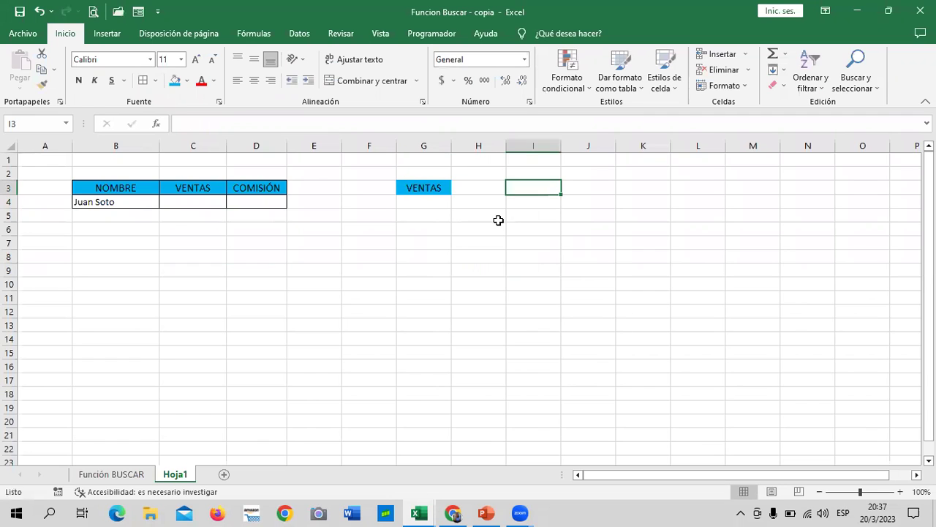
click(482, 186)
text(COMISIÓN)
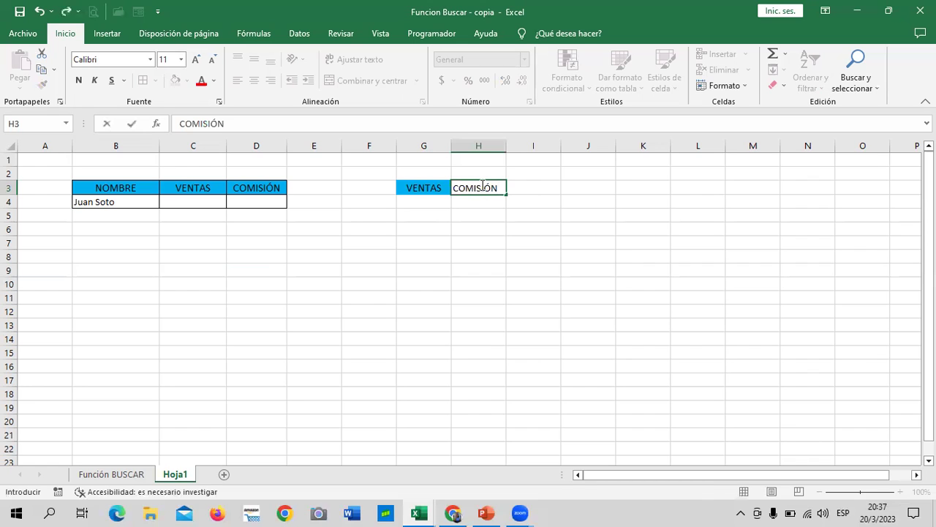
key(Return)
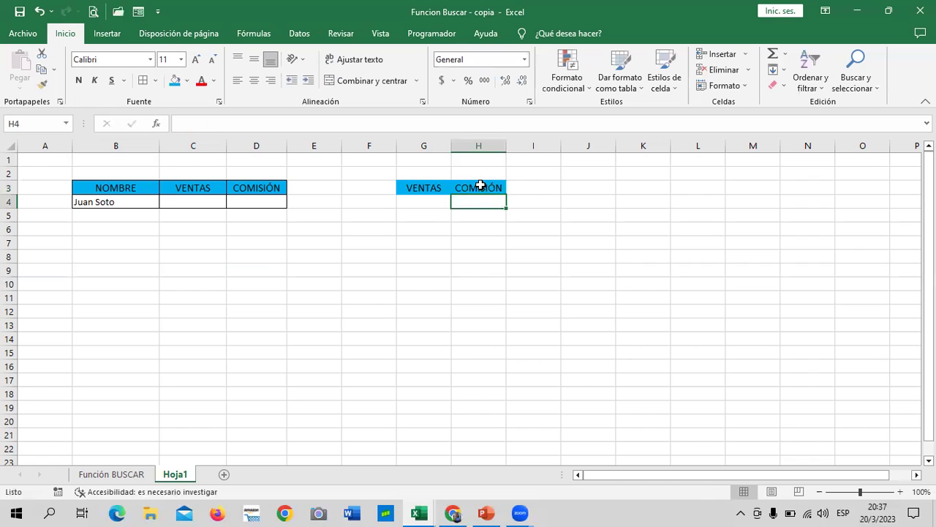
- Apply all borders to the new table range G3:H10
click(498, 243)
click(443, 190)
drag(444, 189, 476, 281)
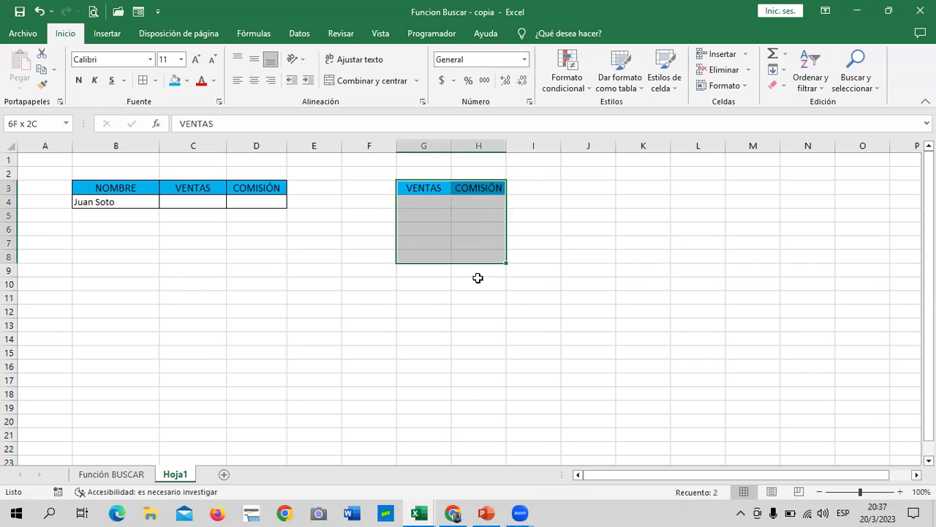
click(142, 82)
click(642, 255)
- Format G4:G10 as accounting currency and H4:H11 as percentages
click(431, 201)
click(600, 224)
drag(436, 196, 427, 288)
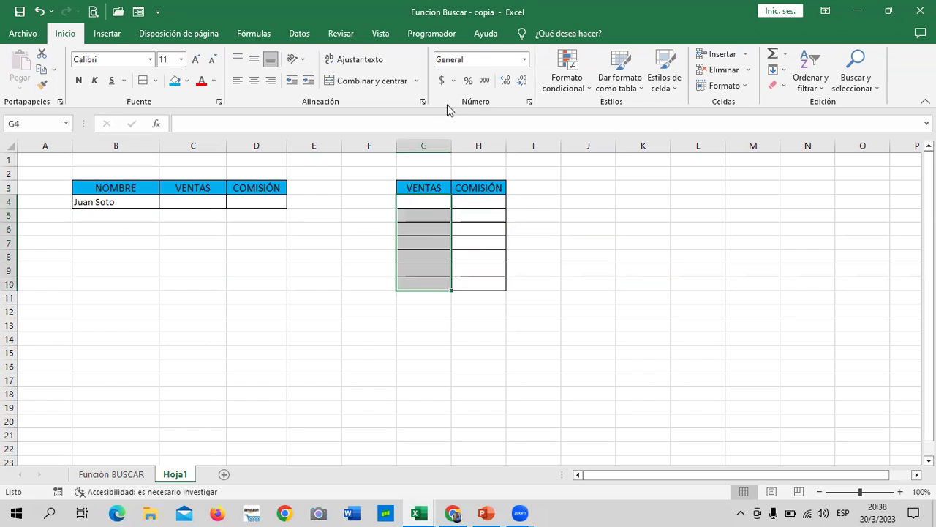
click(441, 81)
drag(477, 203, 477, 297)
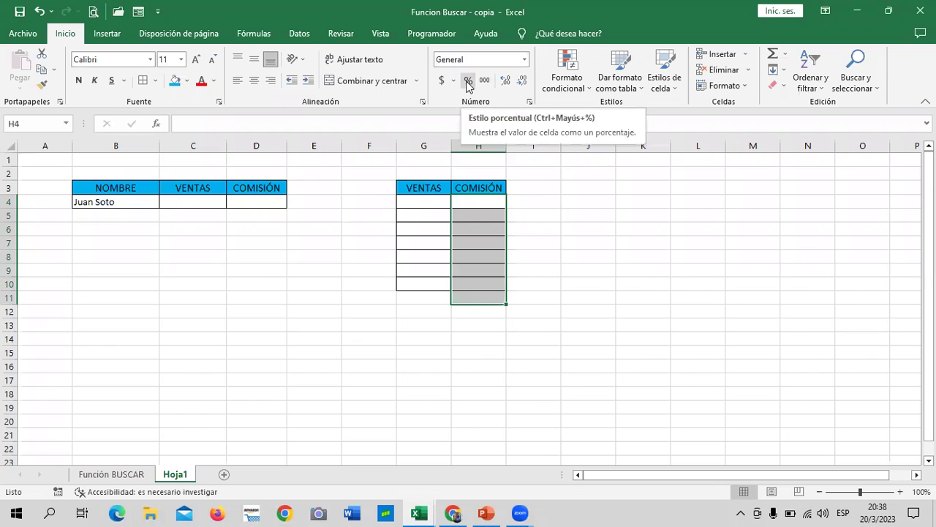
click(469, 80)
drag(615, 310, 613, 296)
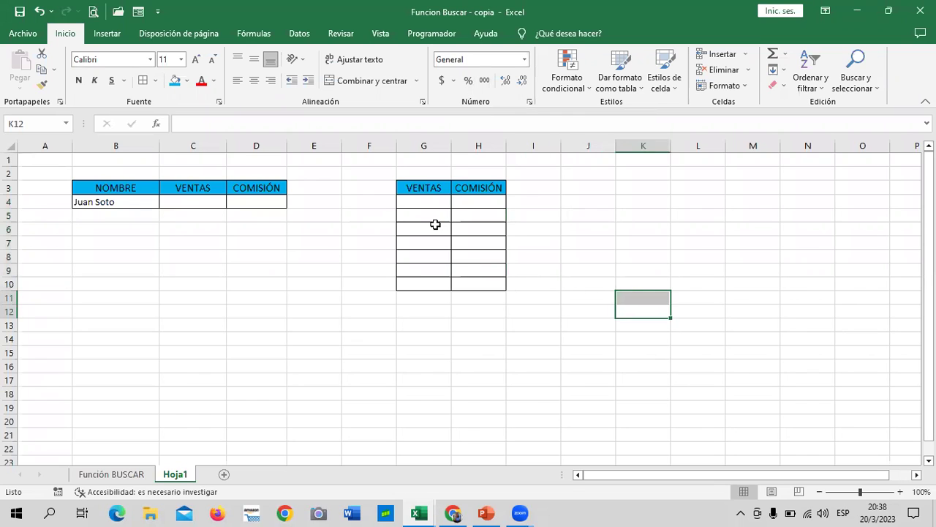
- Enter the sales amounts 25, 50 and 75 in G4:G6
click(422, 200)
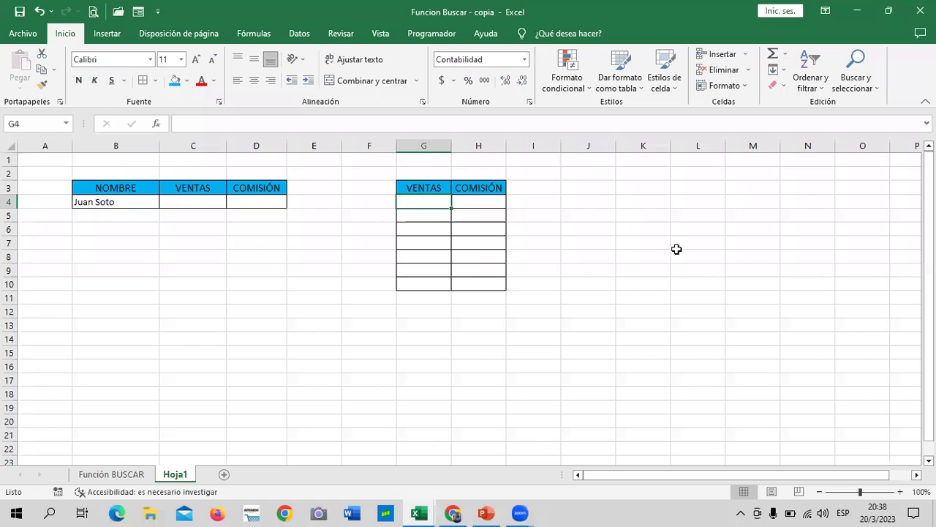
text(25)
key(Return)
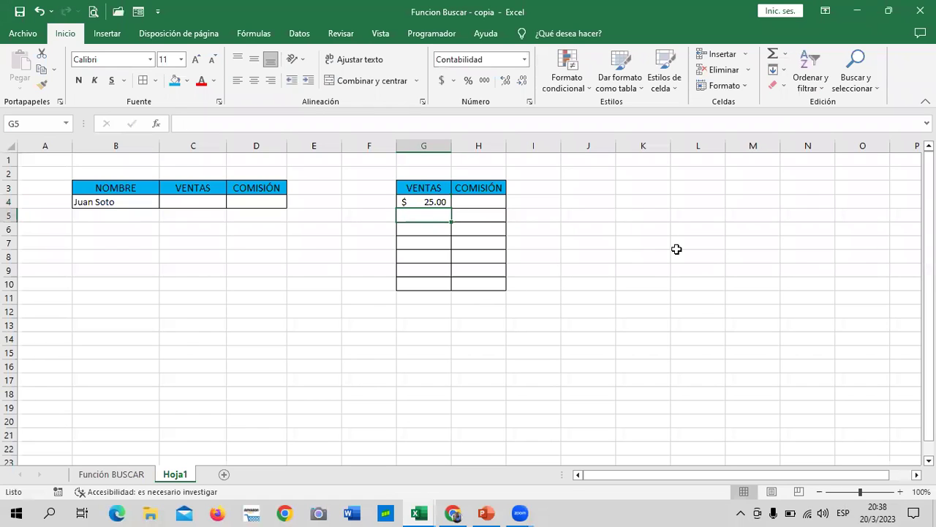
text(50)
key(Return)
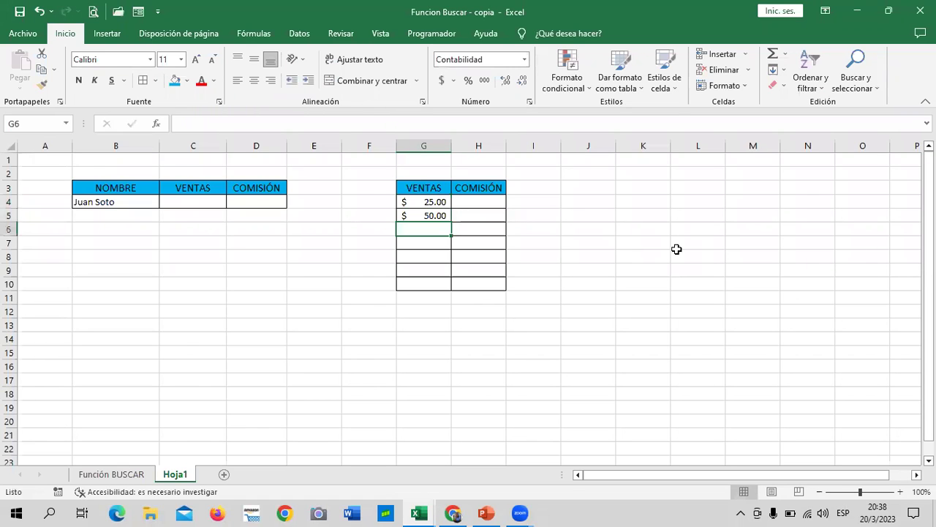
text(75)
key(Return)
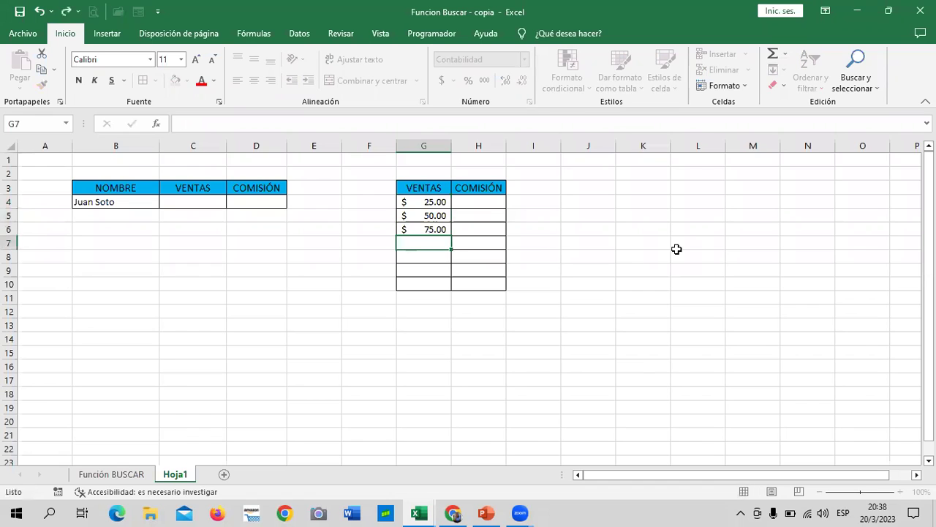
- Add the sales amounts 100, 150, 200 and 500 in G7:G10
text(100)
key(Return)
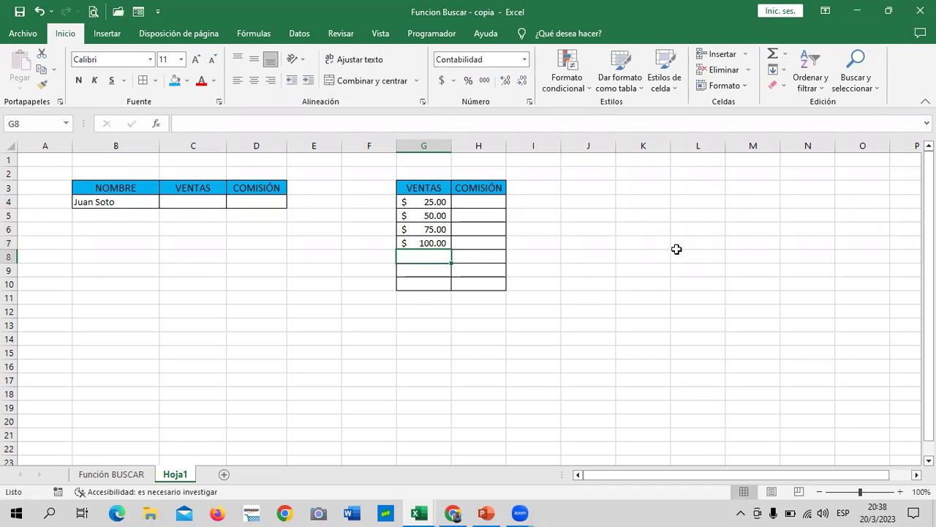
text(150)
key(Return)
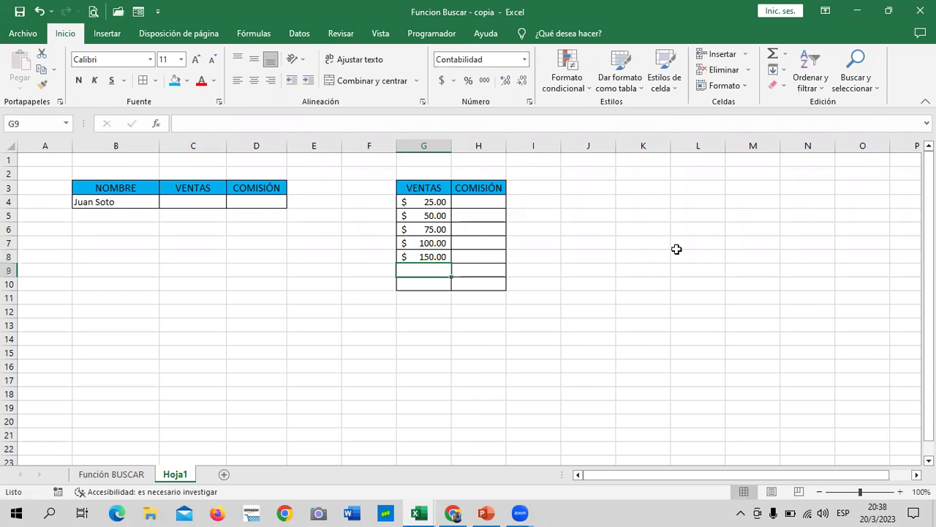
text(5)
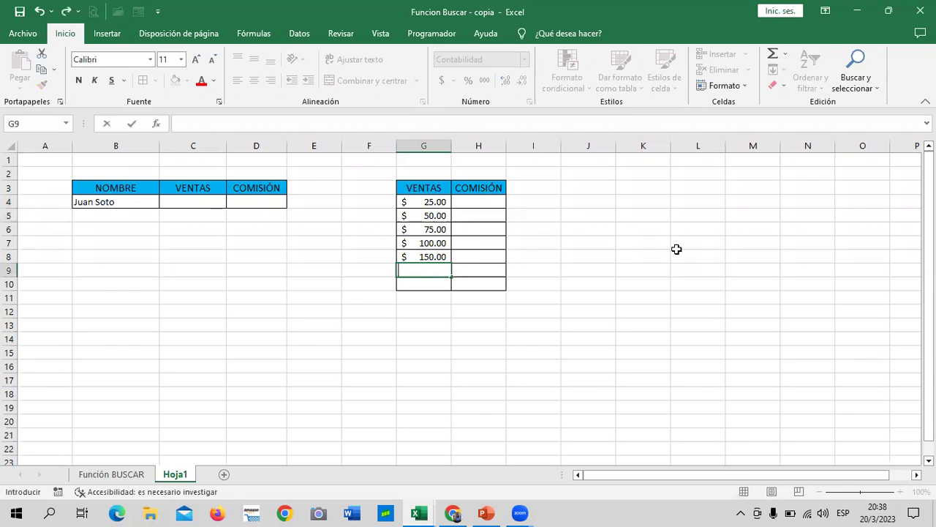
text(00)
key(Return)
text(50)
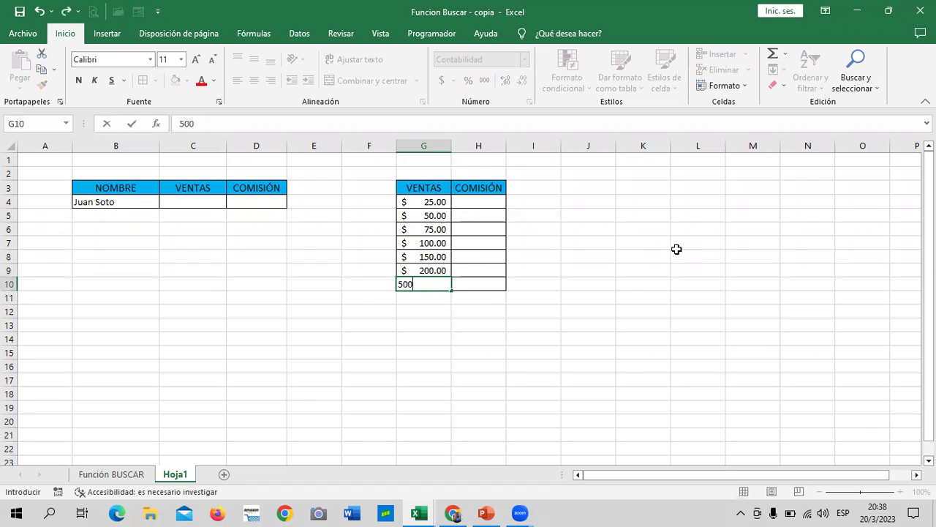
key(Return)
- Enter commissions 1% and 3% in H4:H5, checking the BUSCAR slide for reference
click(484, 206)
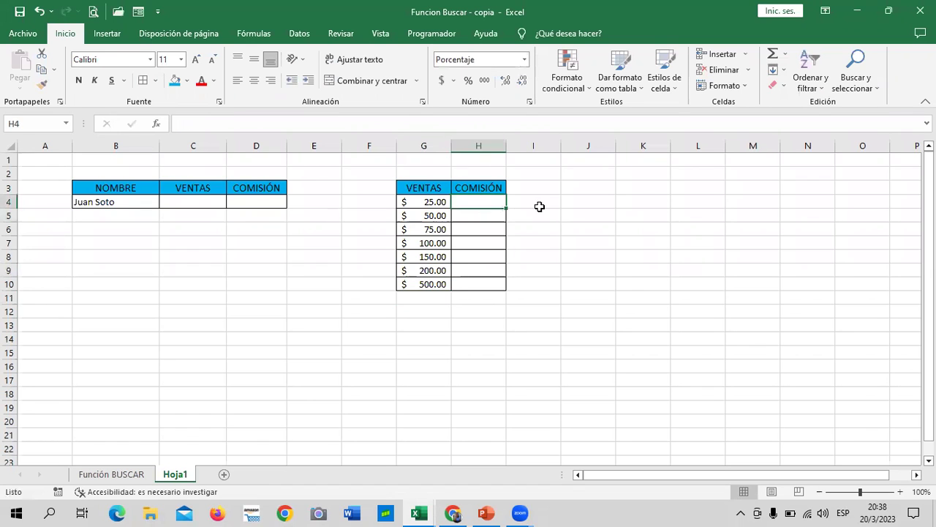
text(1)
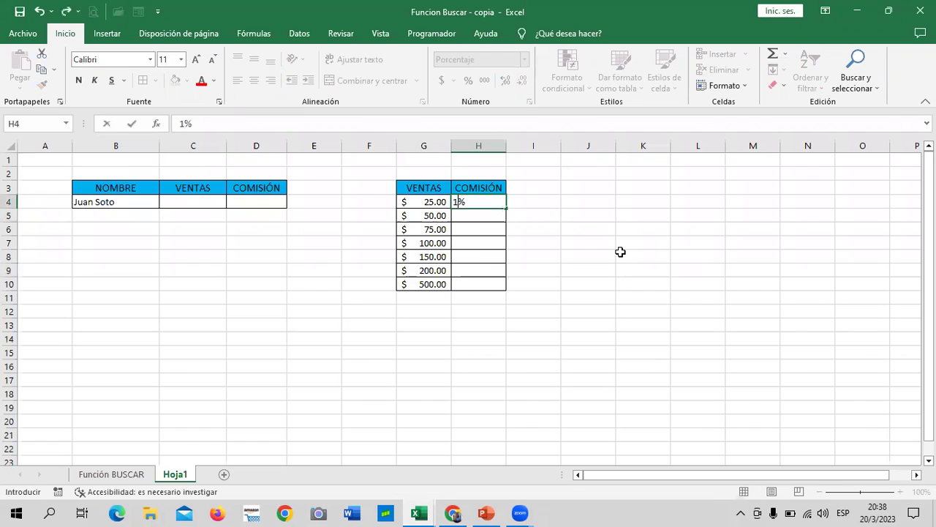
key(Return)
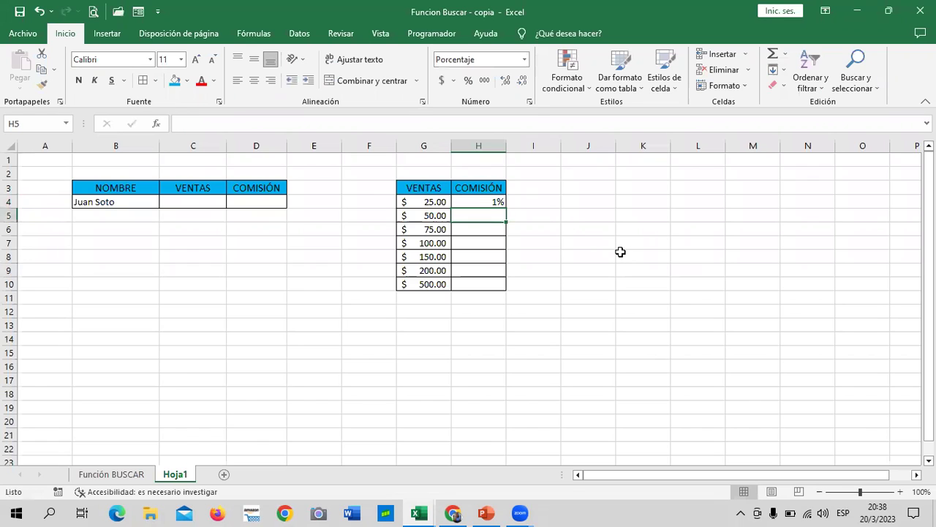
text(3)
key(Return)
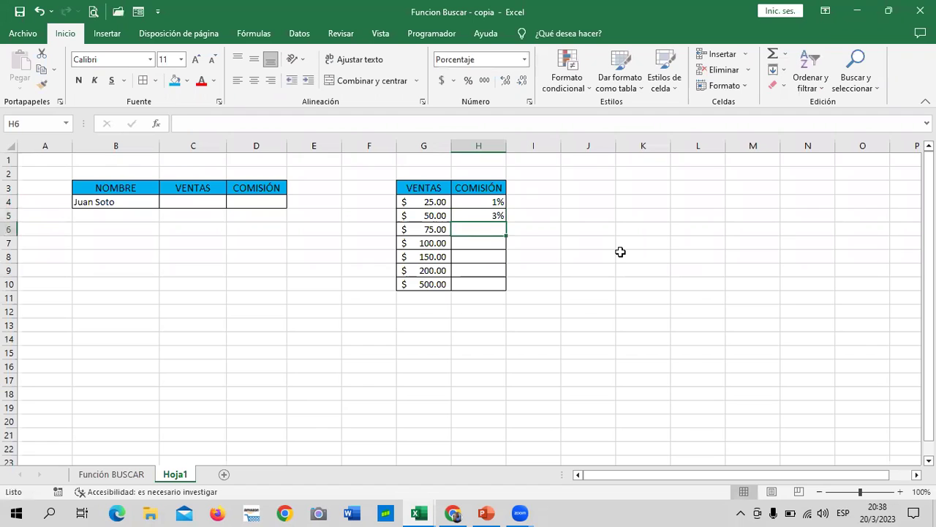
click(487, 513)
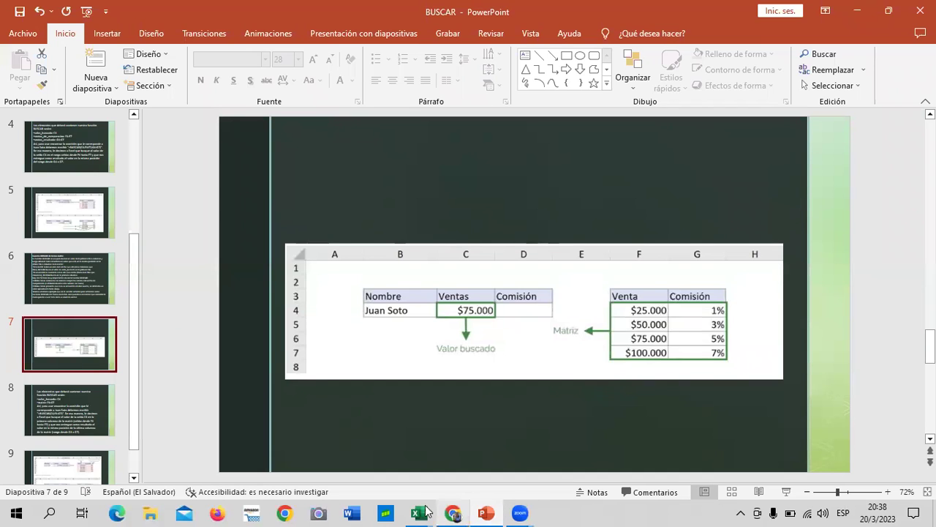
mouse_move(422, 511)
click(324, 481)
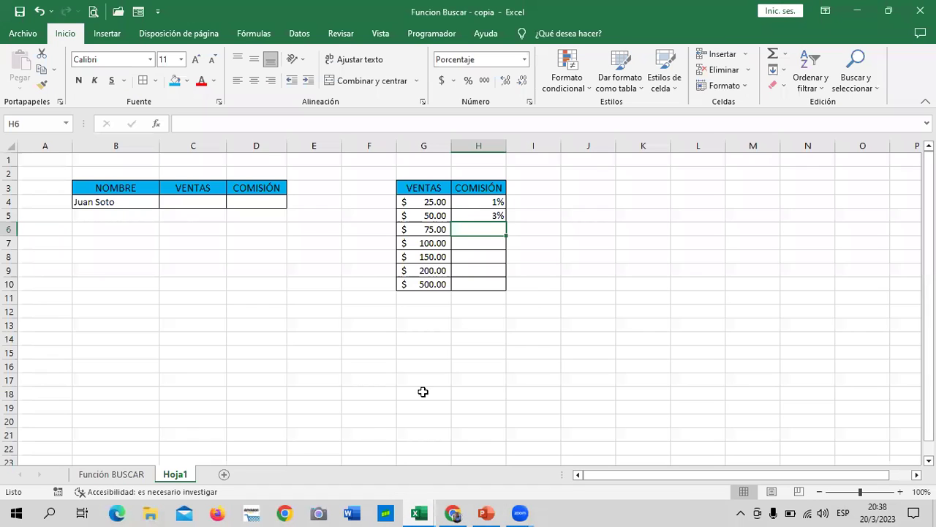
- Enter commissions 5%, 7%, 10%, 15% and 25% in H6:H10
text(5)
key(Return)
text(7)
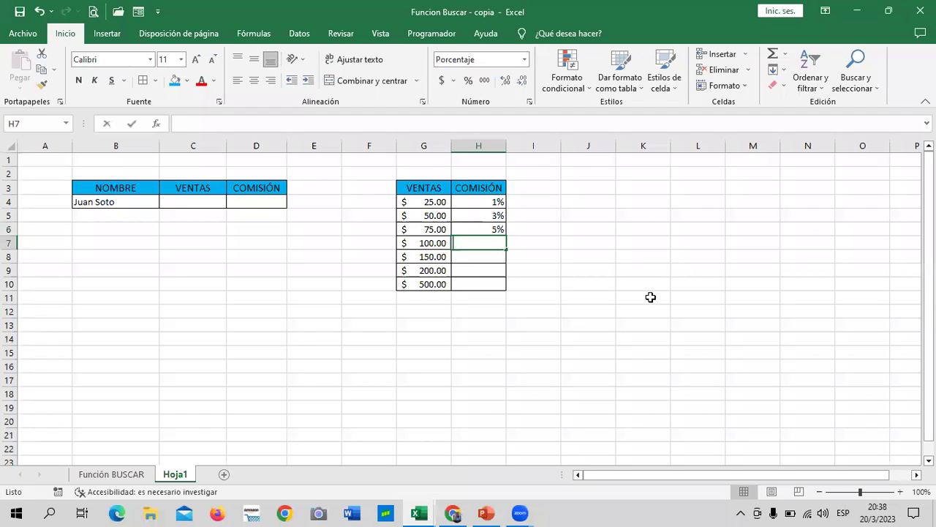
key(Return)
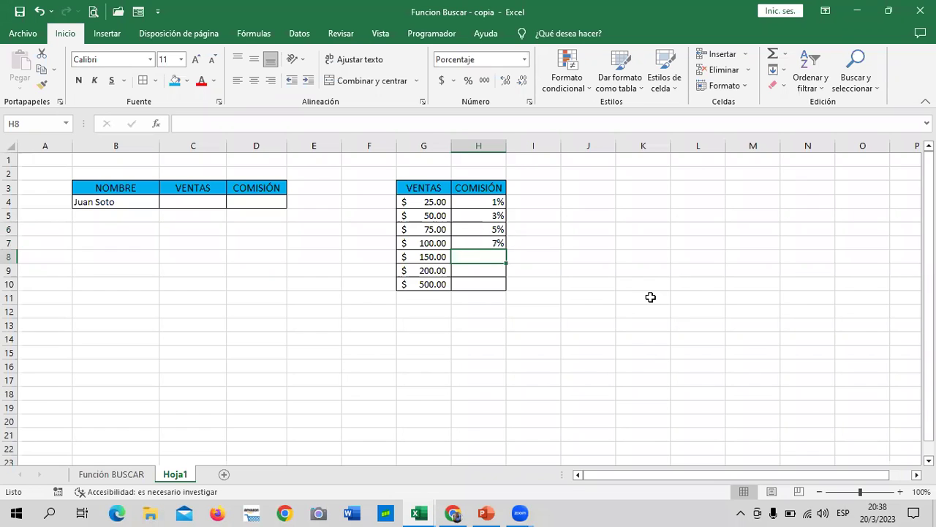
text(10)
key(Return)
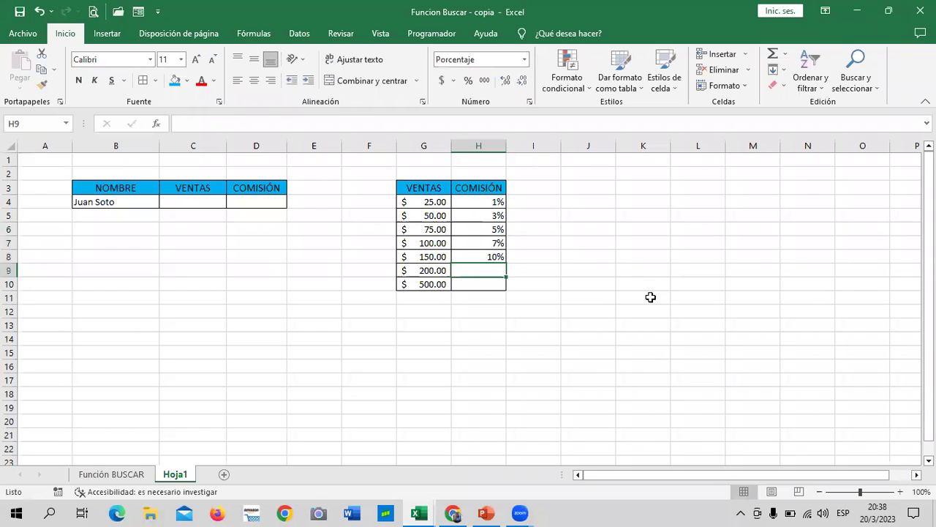
text(12)
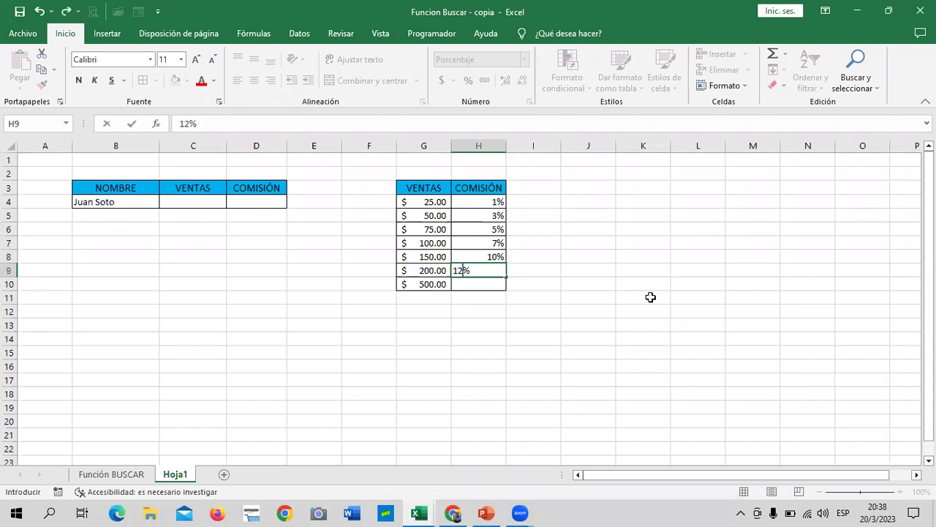
key(BackSpace)
text(5)
key(Return)
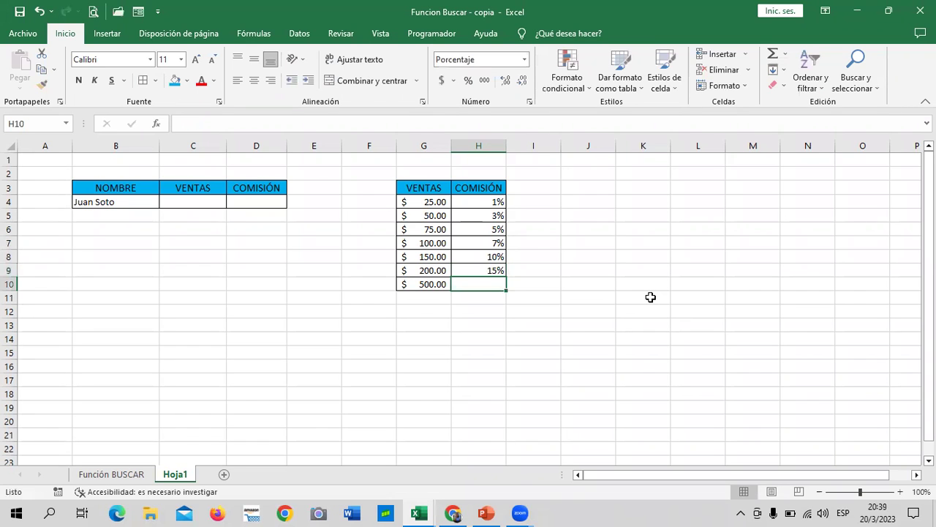
text(25)
key(Return)
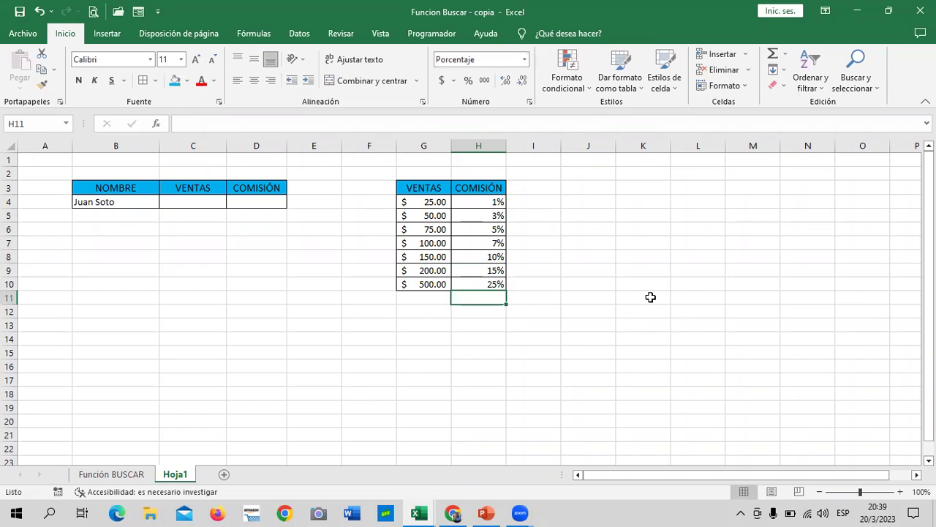
- Select the seller's VENTAS cell C4 and check the value behind $150.00
click(590, 307)
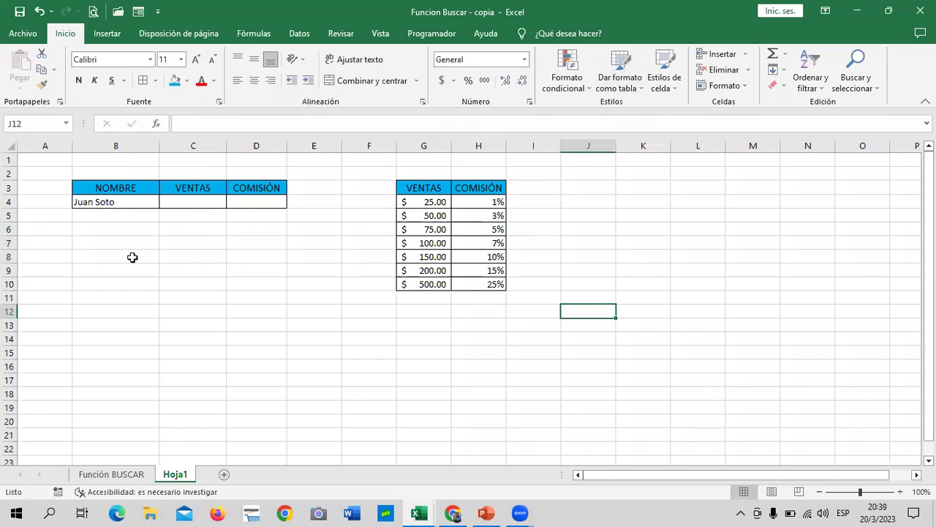
click(192, 200)
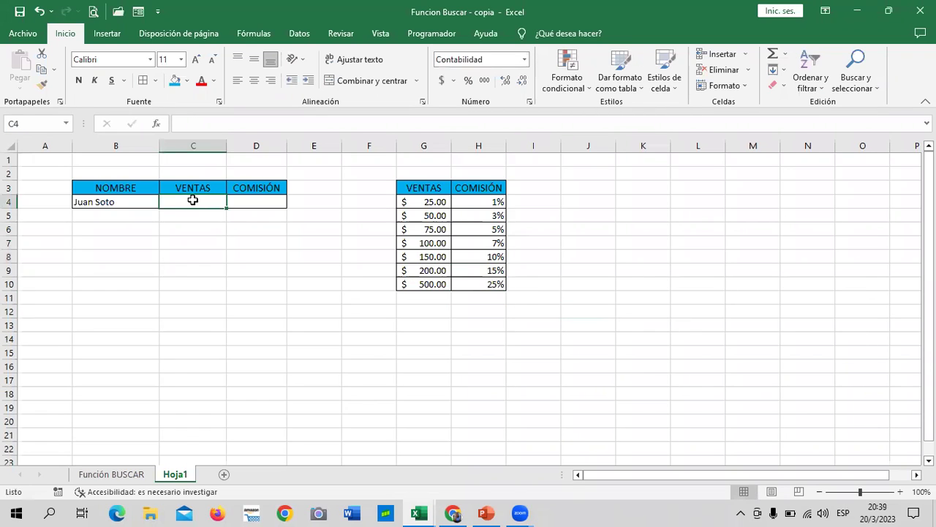
drag(351, 310, 344, 295)
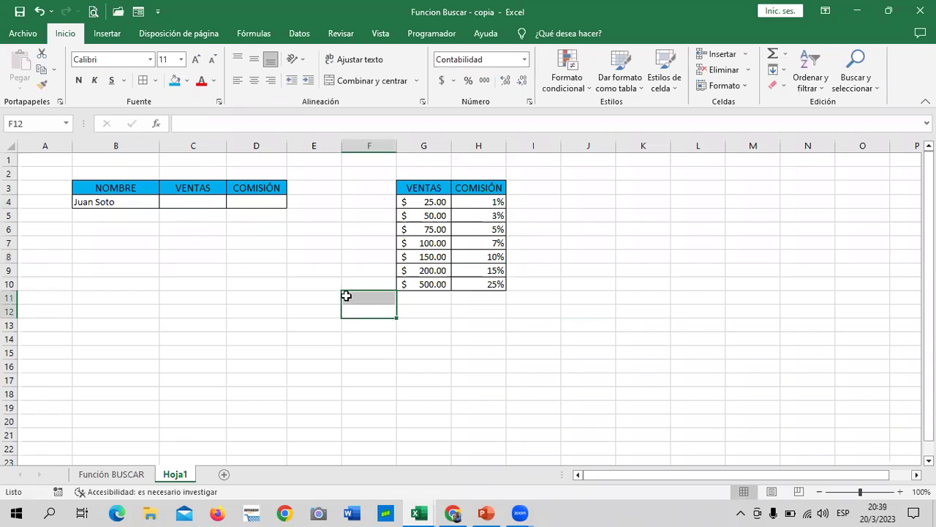
click(173, 197)
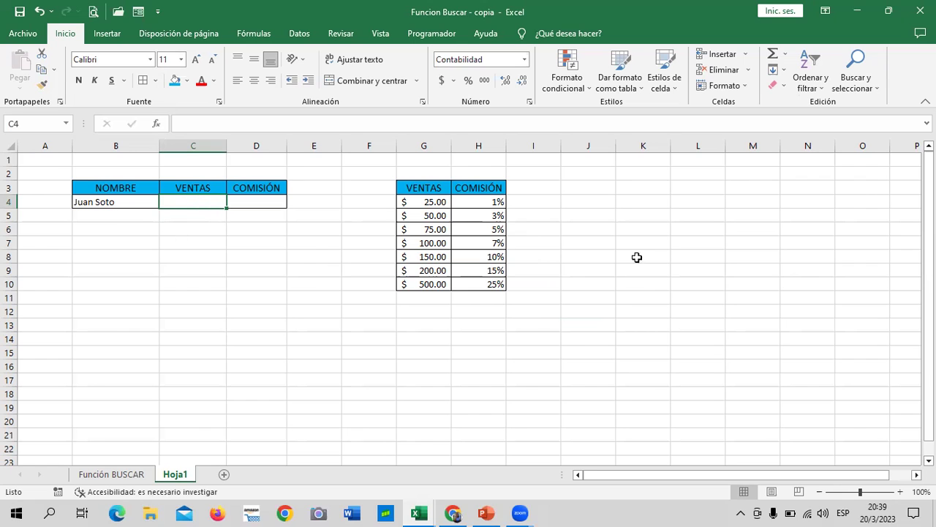
click(432, 256)
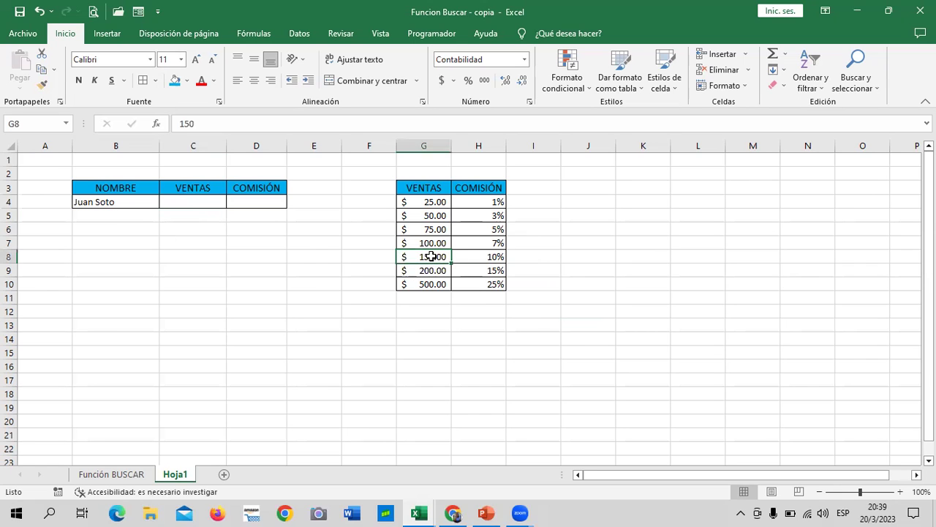
click(334, 342)
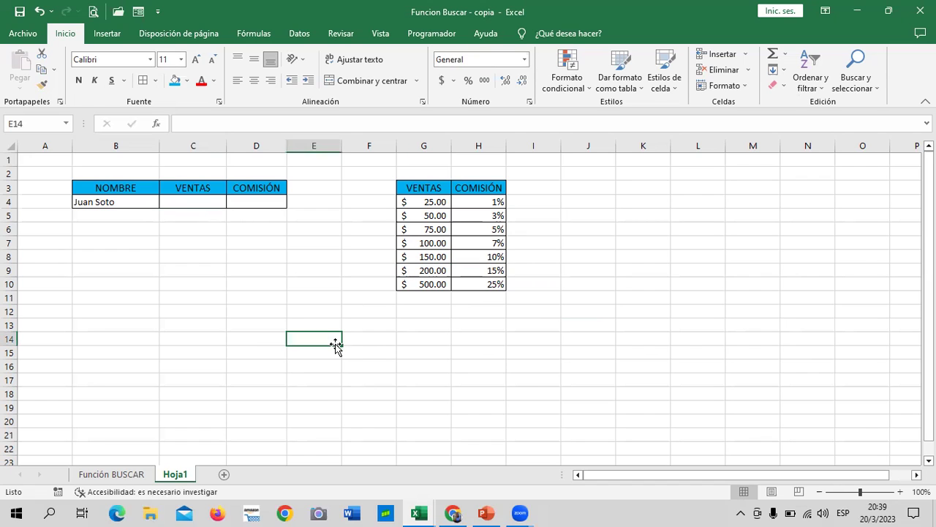
click(422, 377)
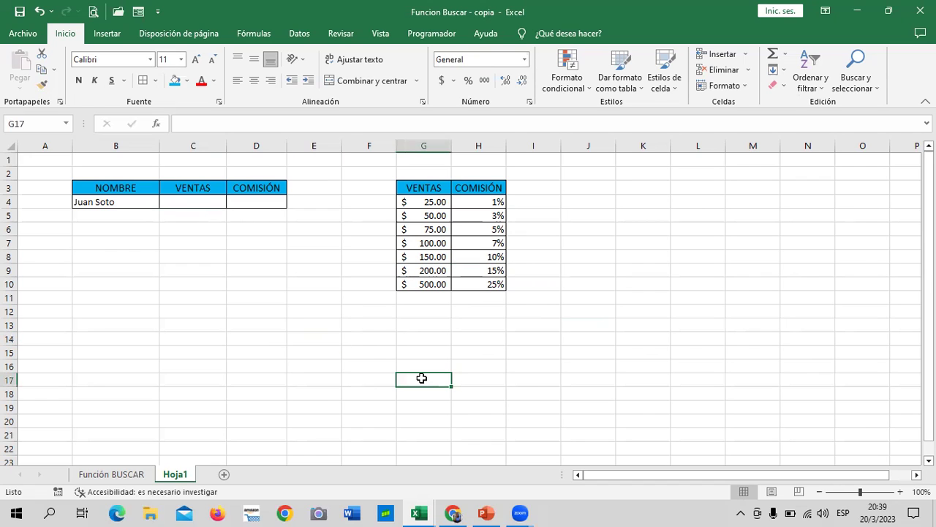
click(199, 203)
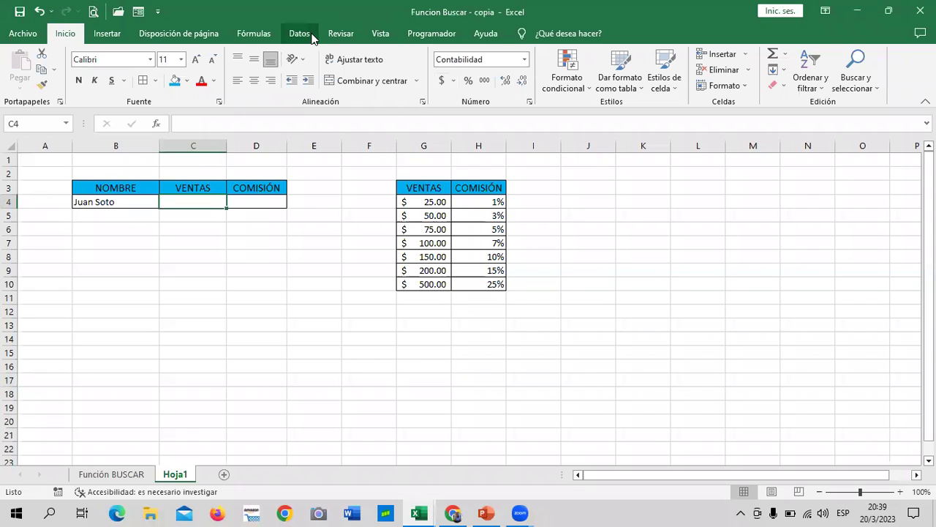
- Add a list data validation to C4 that uses the VENTAS amounts as its source
click(313, 37)
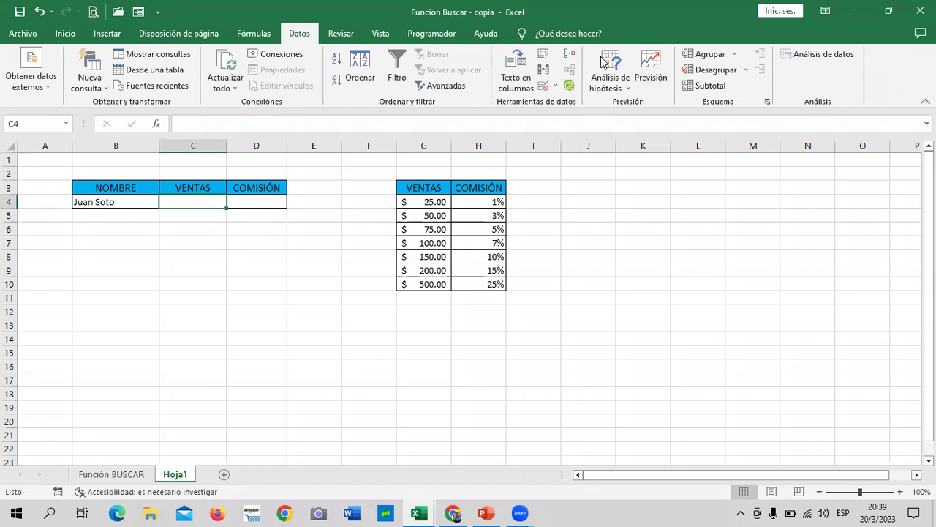
click(544, 84)
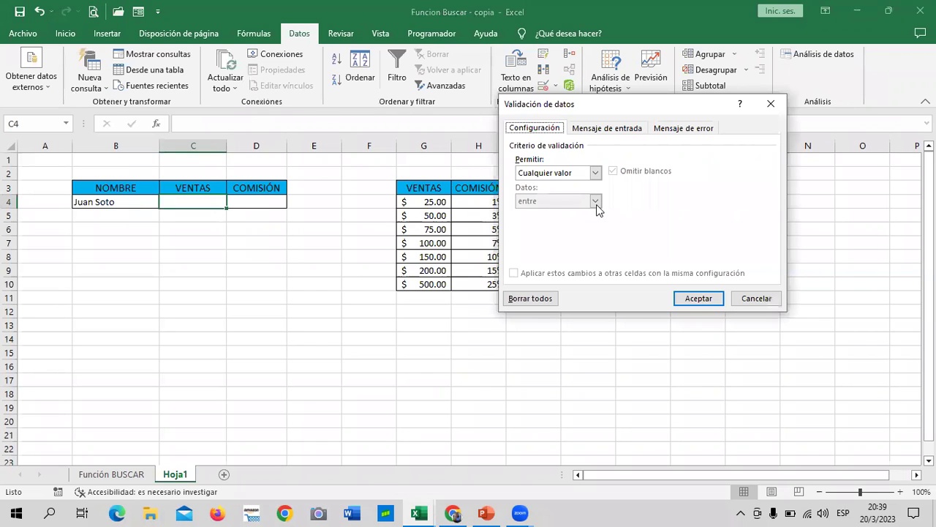
click(596, 172)
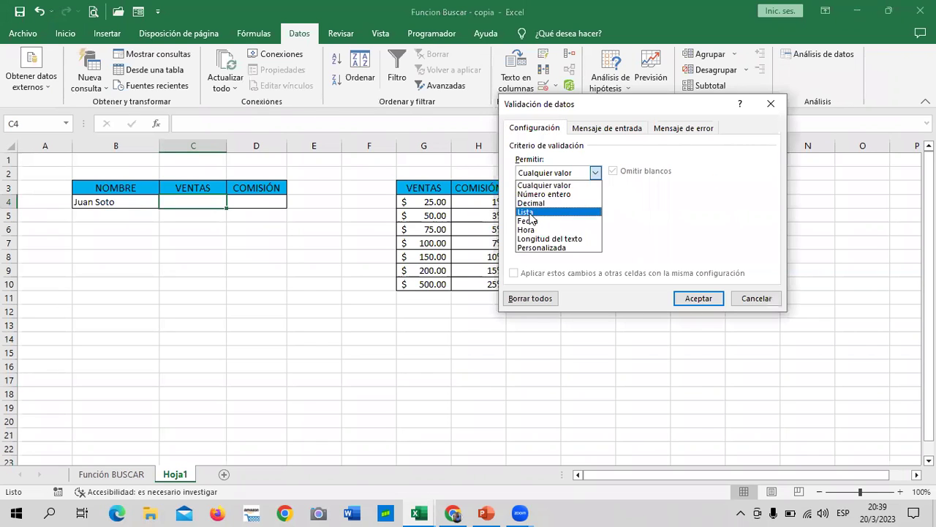
click(542, 210)
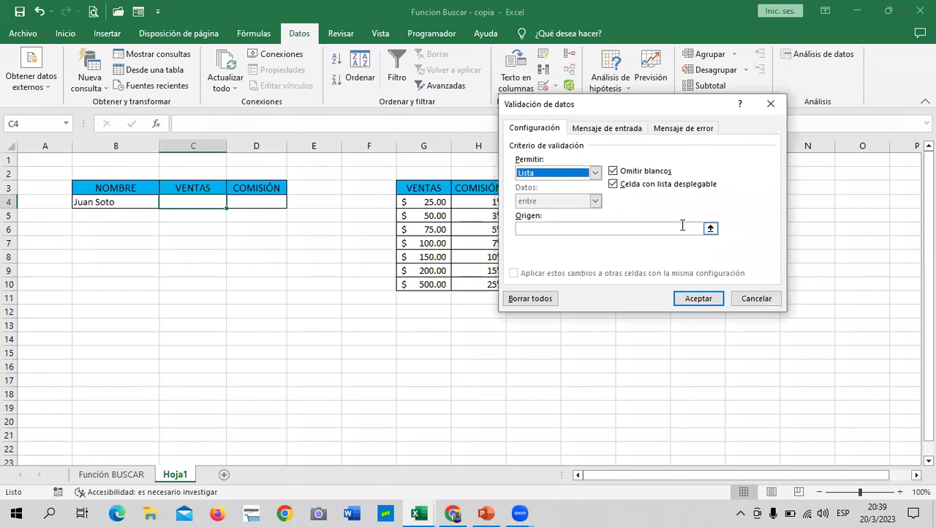
click(711, 228)
drag(414, 201, 427, 284)
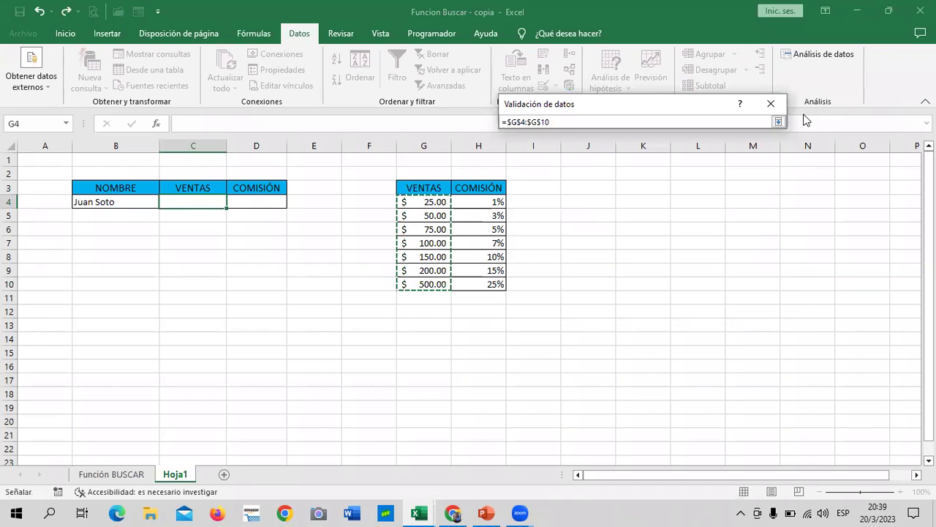
click(779, 124)
click(696, 300)
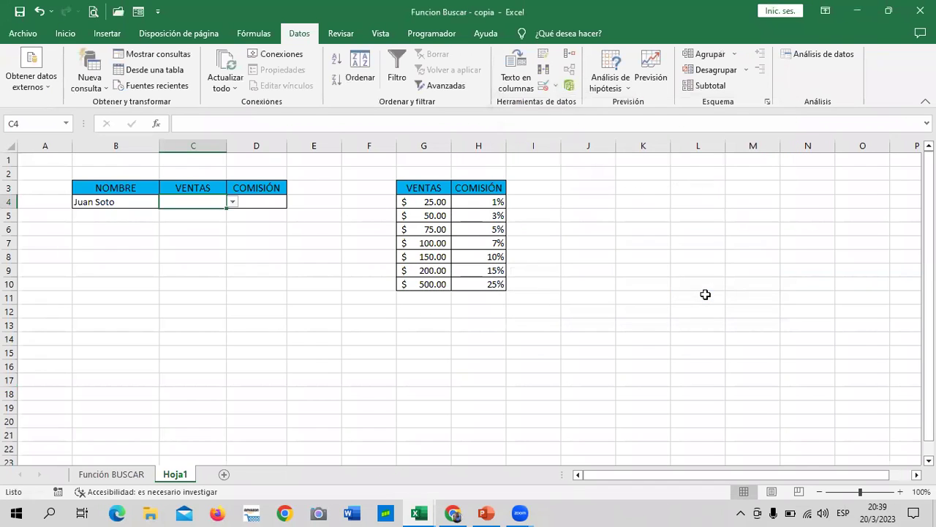
drag(702, 286, 701, 271)
- Choose $200.00 and then $100.00 from C4's dropdown, leaving $100.00
click(203, 206)
click(232, 201)
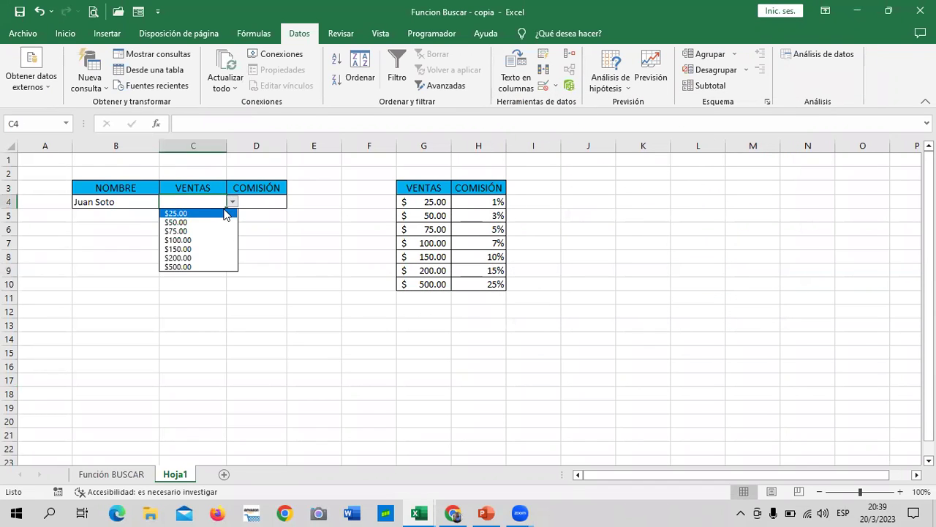
click(213, 257)
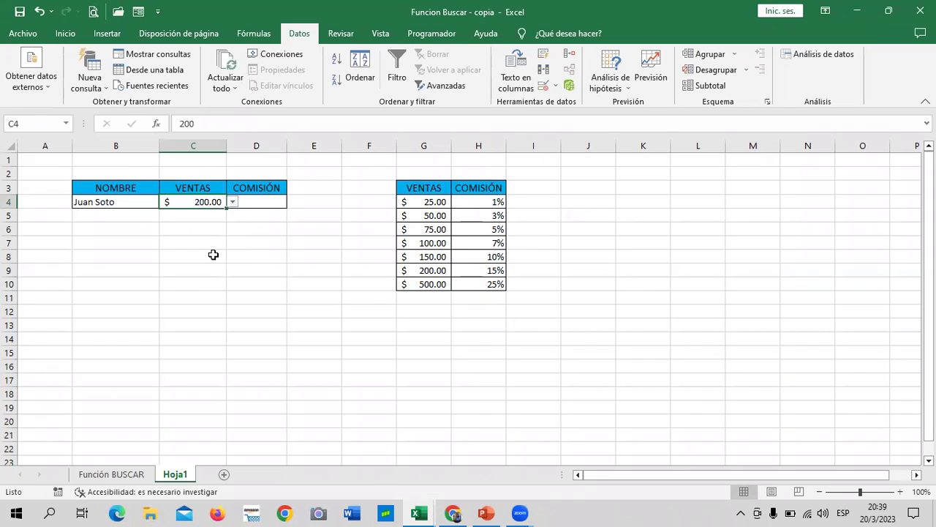
click(232, 202)
click(208, 240)
- Widen the COMISIÓN column D and reselect cell D4
click(259, 203)
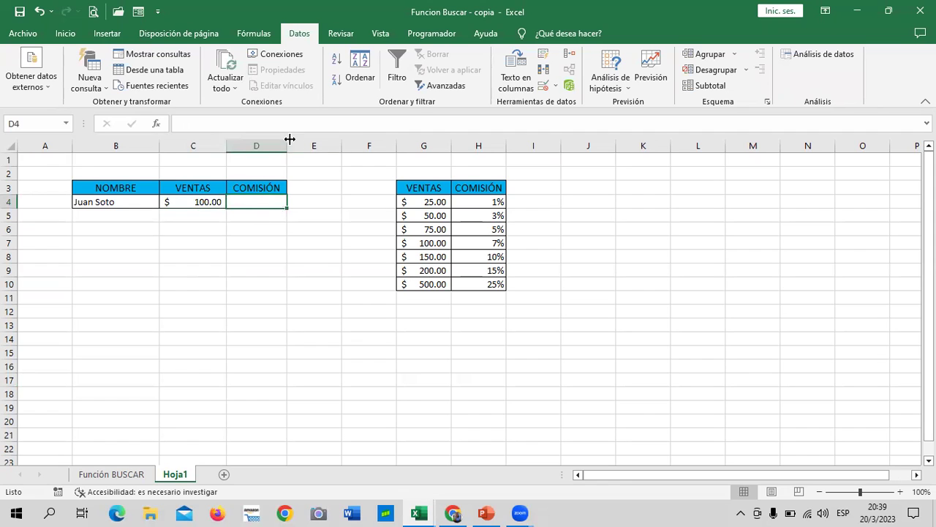
drag(290, 139, 300, 139)
click(305, 280)
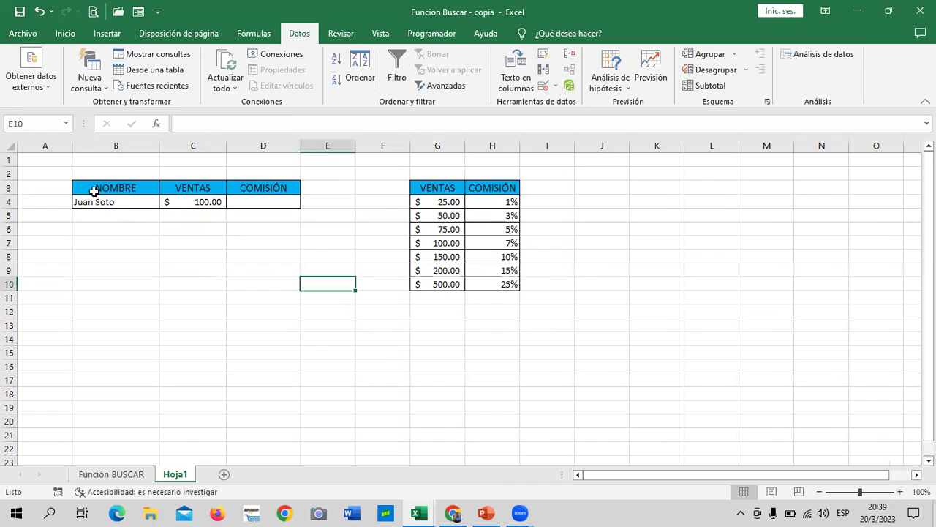
click(309, 230)
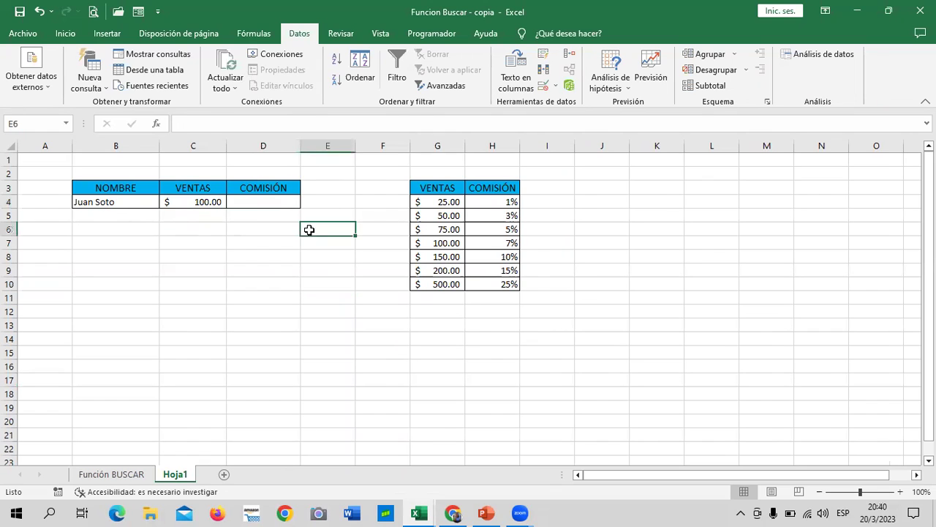
click(273, 203)
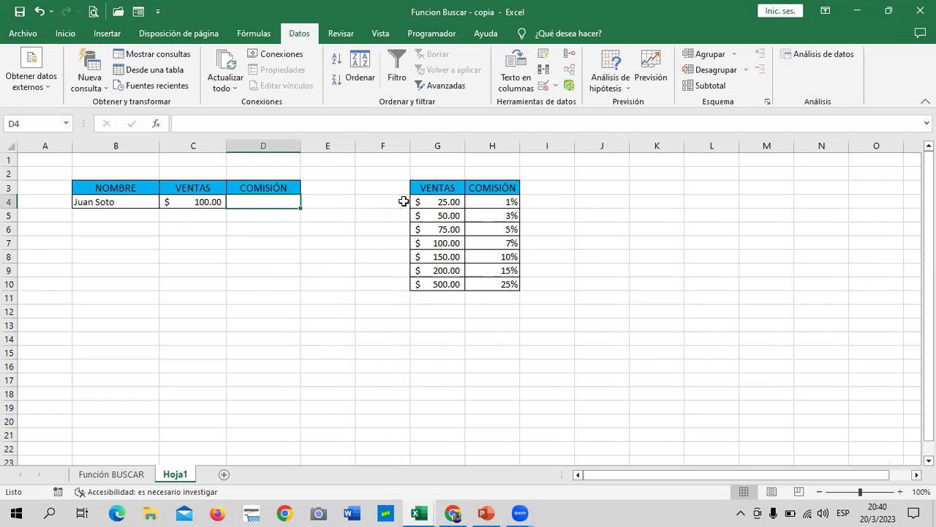
click(303, 269)
- Enter =BUSCAR(C4;G4:H10) in D4, which returns a 7.00% commission for $100.00
click(278, 198)
text(=B)
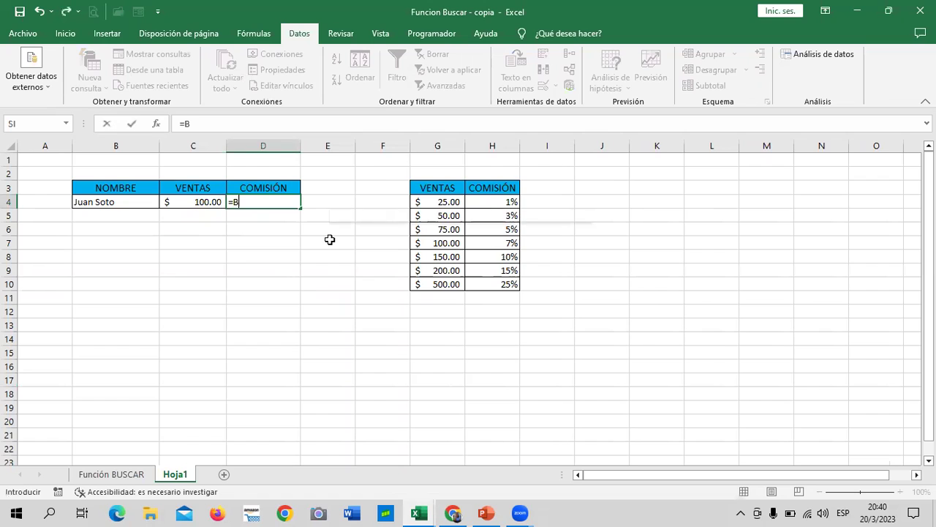
text(USCAR)
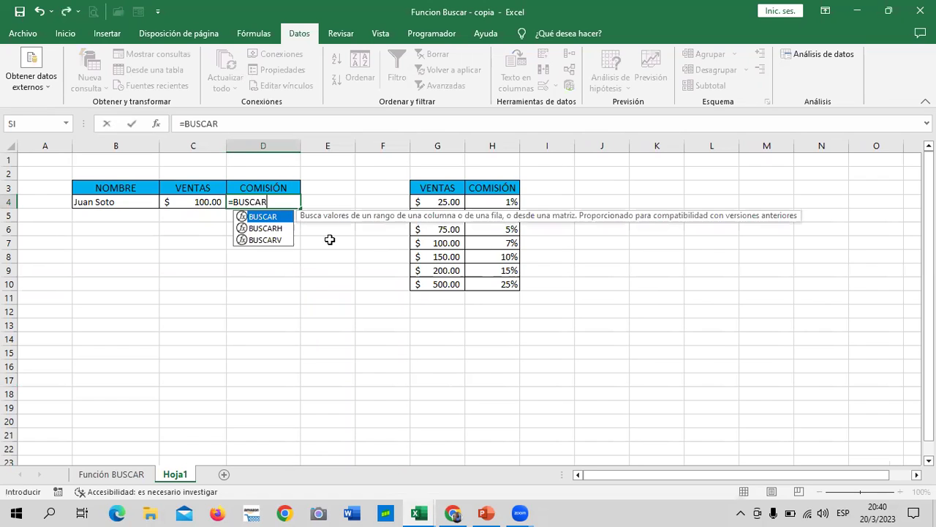
double_click(282, 218)
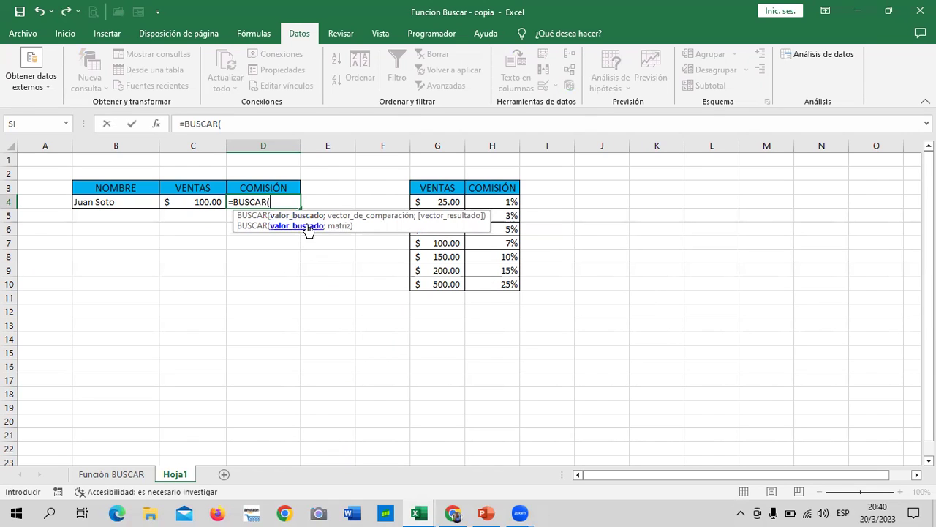
click(199, 201)
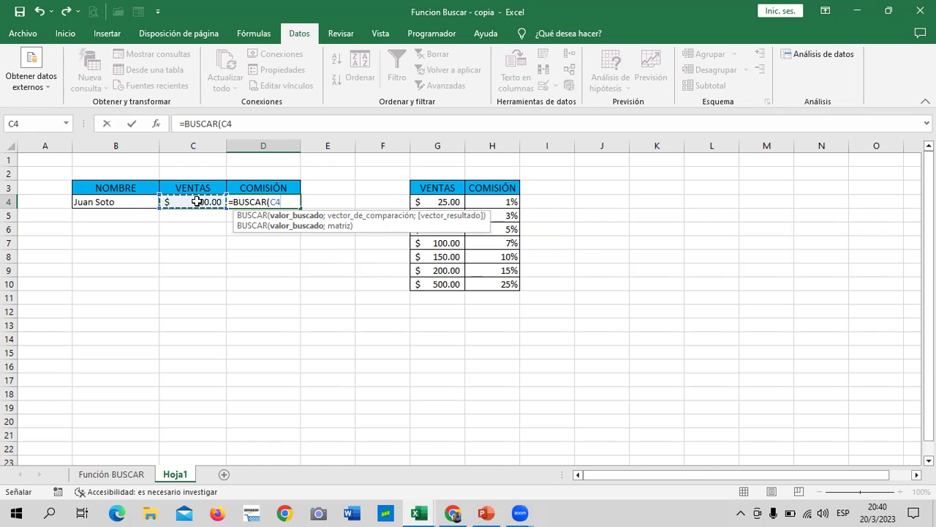
text(;)
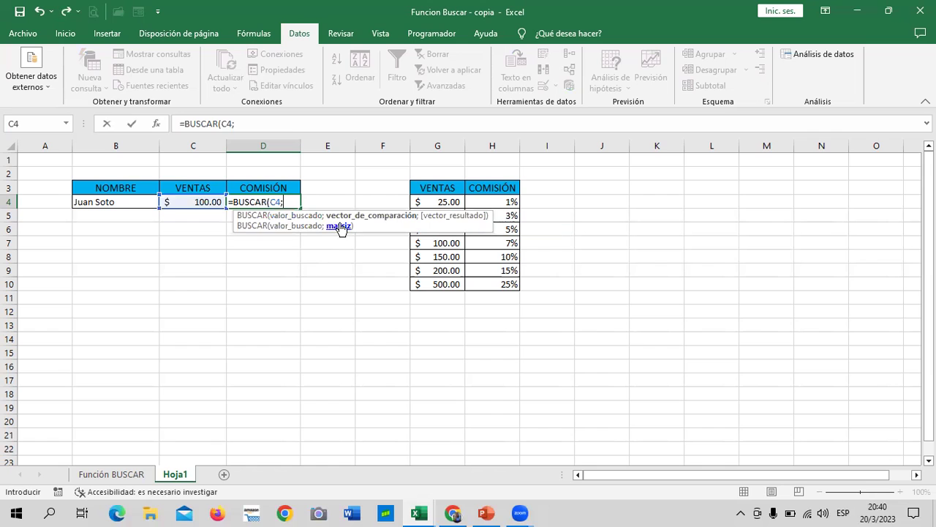
drag(438, 202, 497, 285)
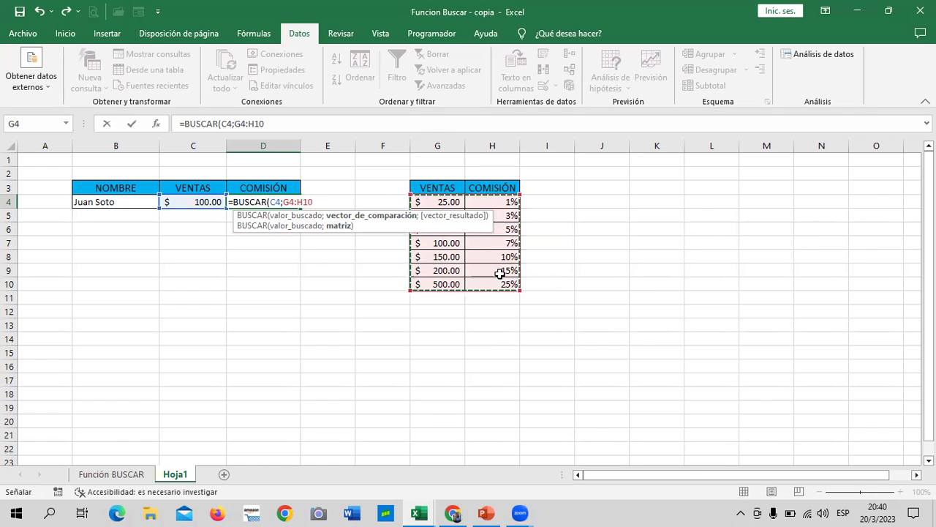
click(307, 125)
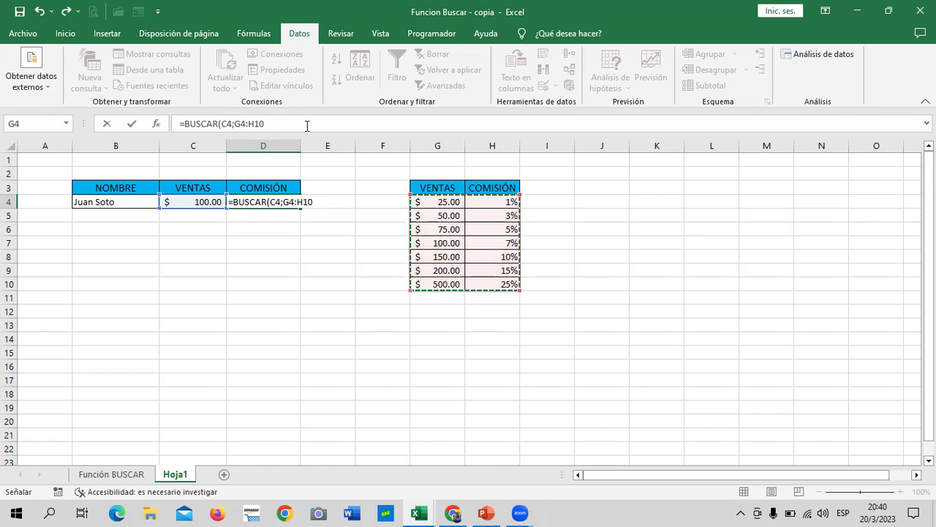
text())
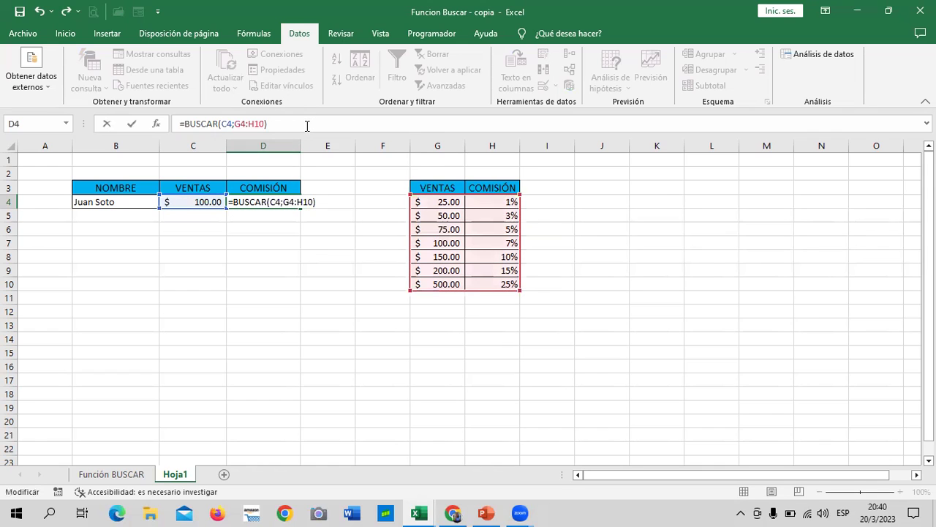
key(Return)
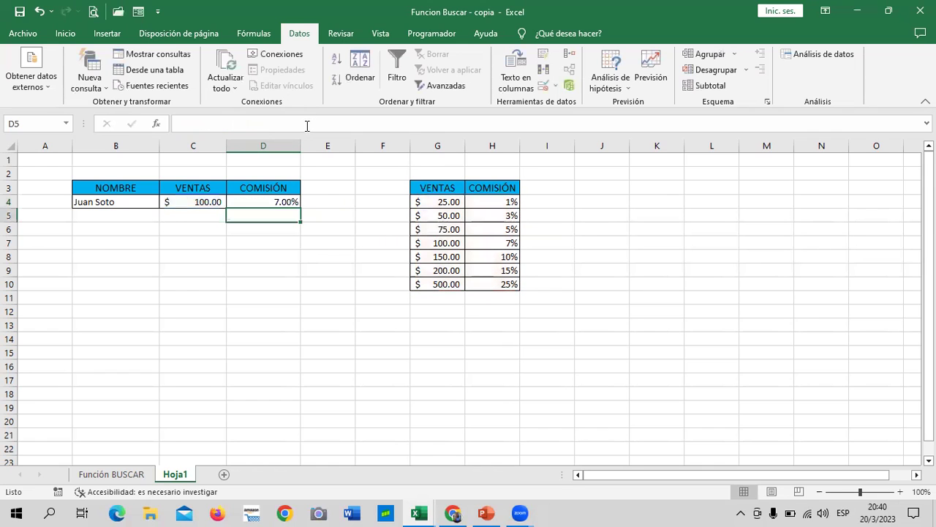
click(187, 203)
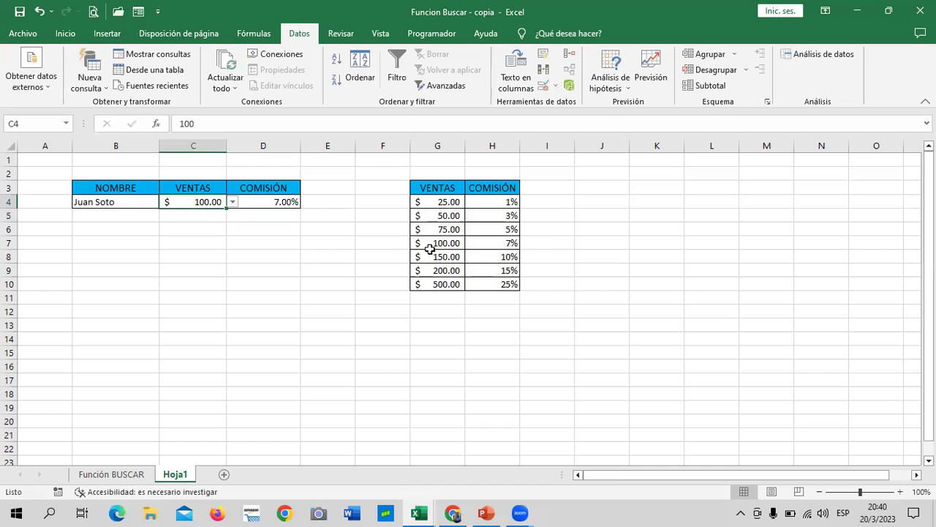
- Choose $500.00 from C4's dropdown and check the commission in D4
click(232, 202)
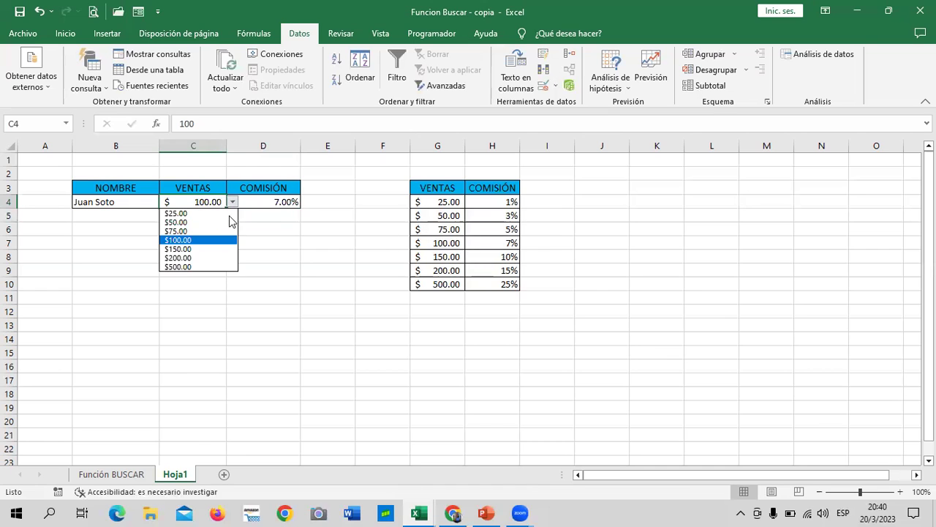
click(213, 267)
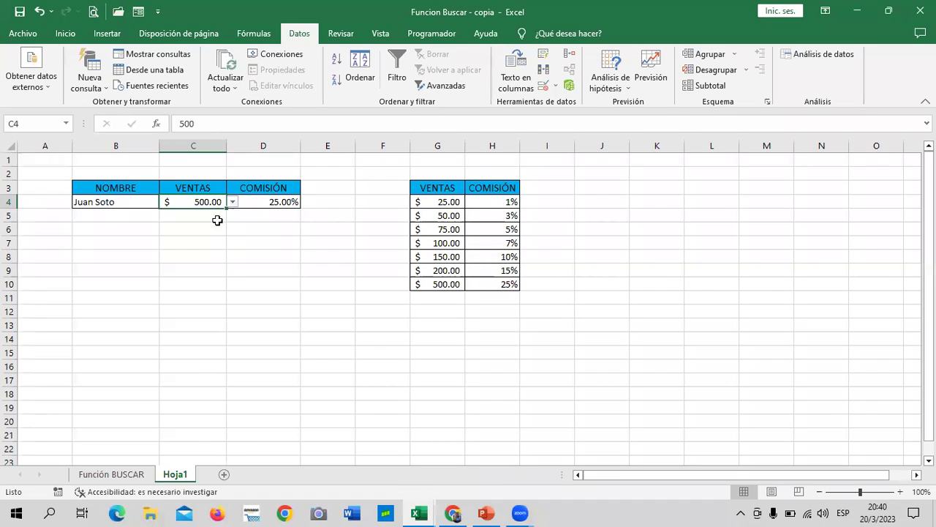
click(234, 204)
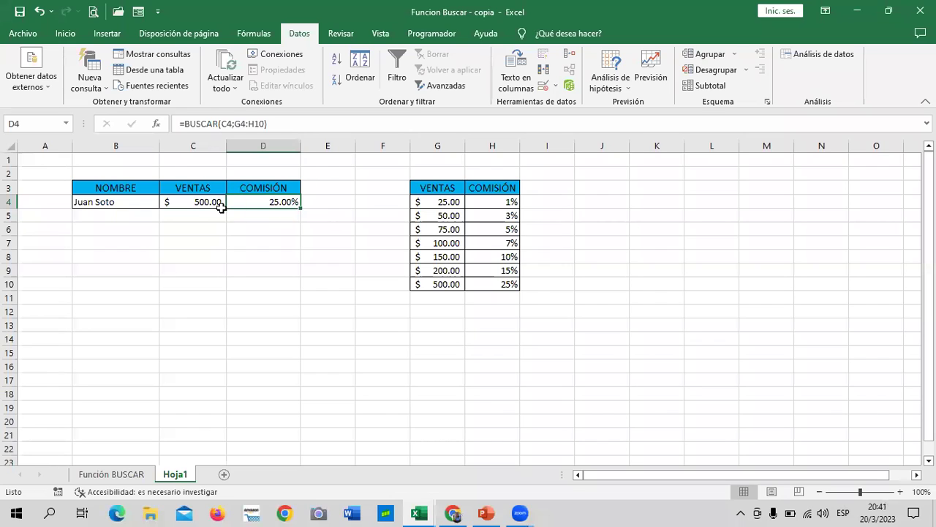
click(225, 268)
click(207, 203)
- Switch C4 to $25.00 and check the recalculated commission in D4
click(231, 208)
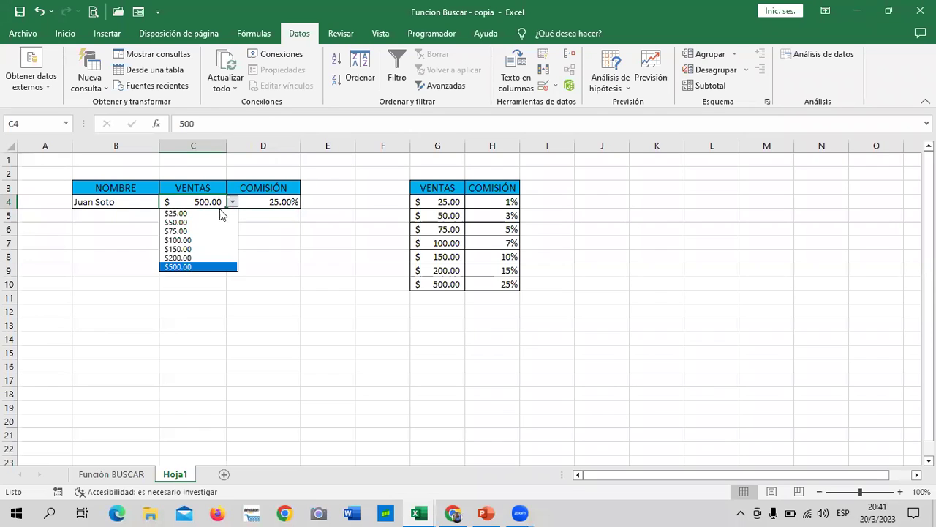
click(210, 215)
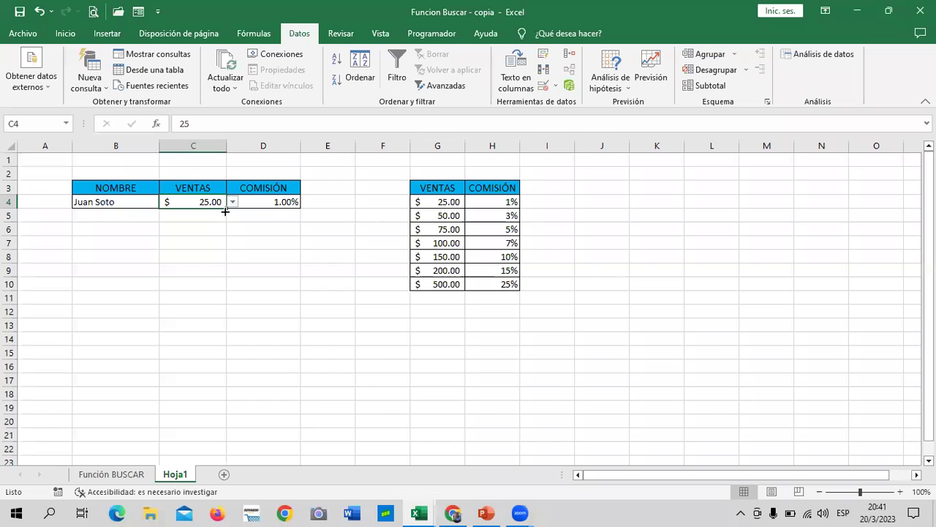
click(291, 204)
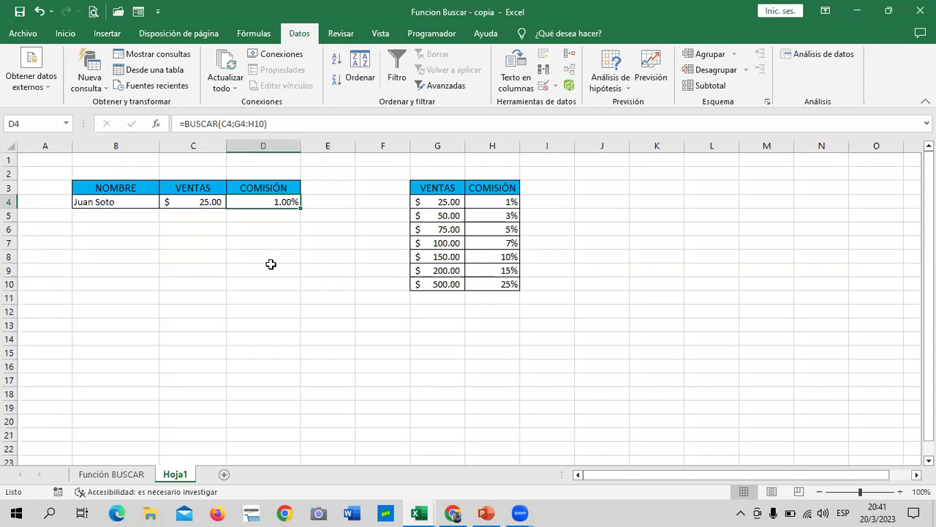
click(271, 264)
click(270, 203)
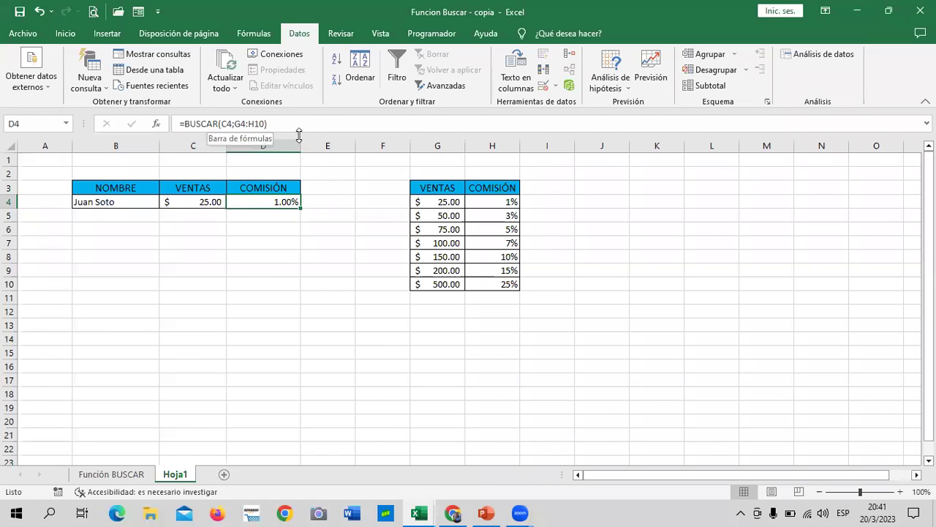
click(365, 241)
click(273, 203)
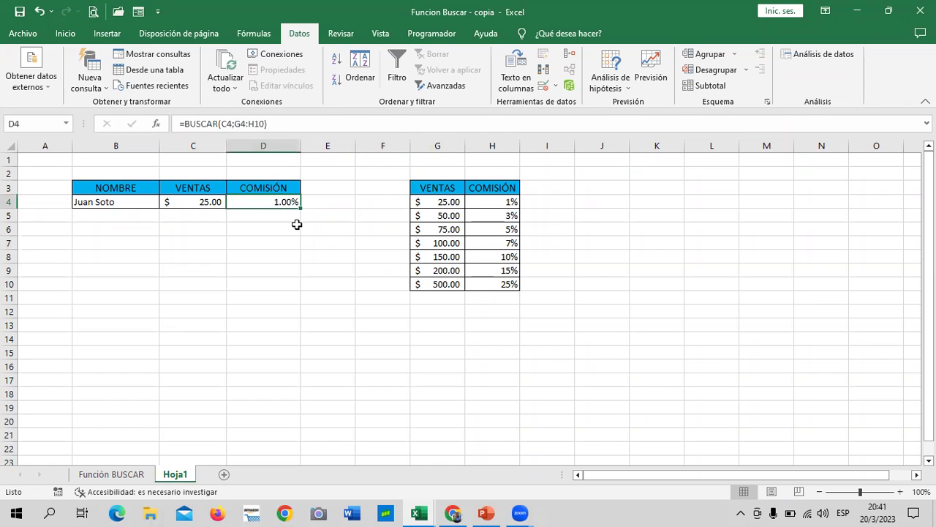
- Clear the old commission formula from D4
key(Delete)
click(296, 231)
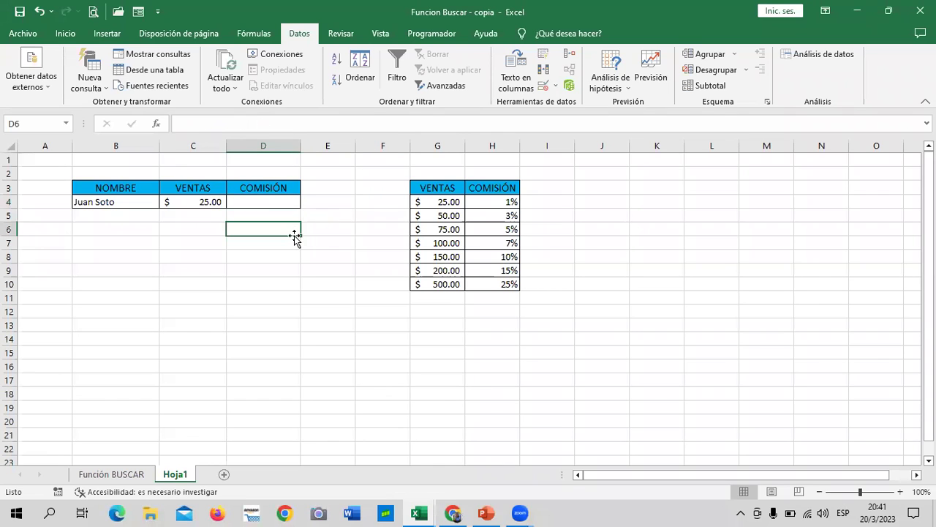
click(568, 228)
click(460, 207)
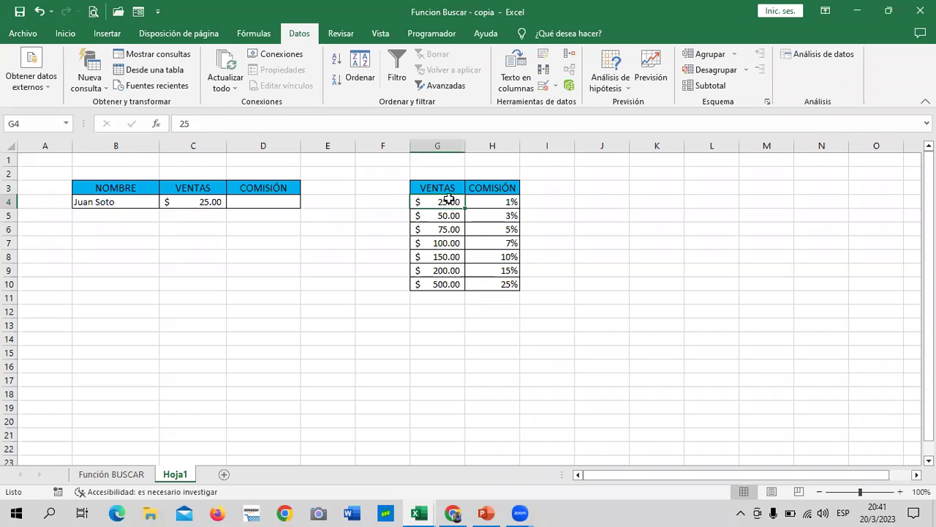
click(279, 202)
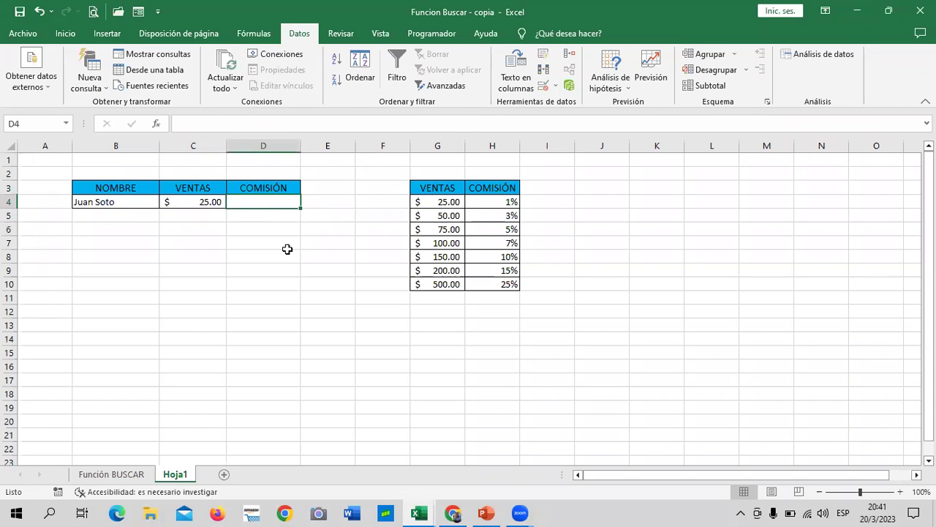
- Enter =BUSCAR(C4;G4:G10;H4:H10) in D4, giving a 1.00% commission
text(=BUSCAR)
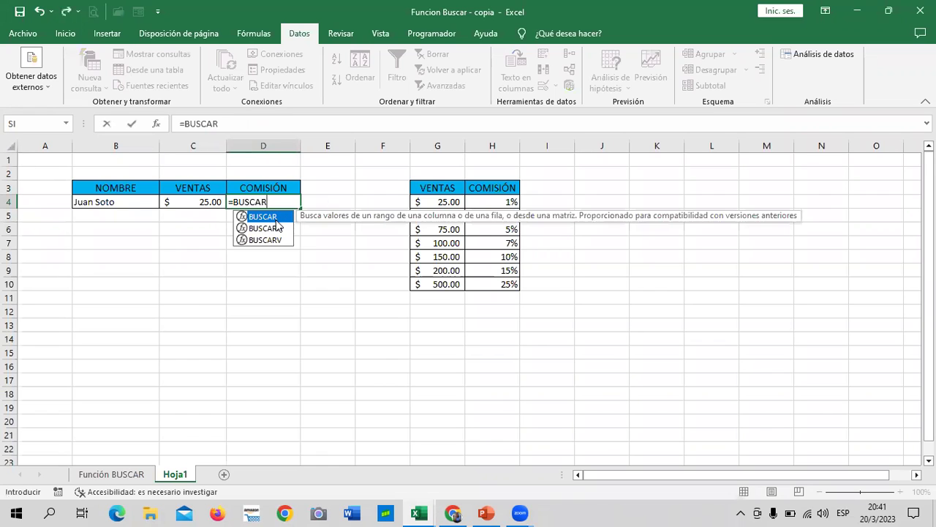
text(()
click(201, 204)
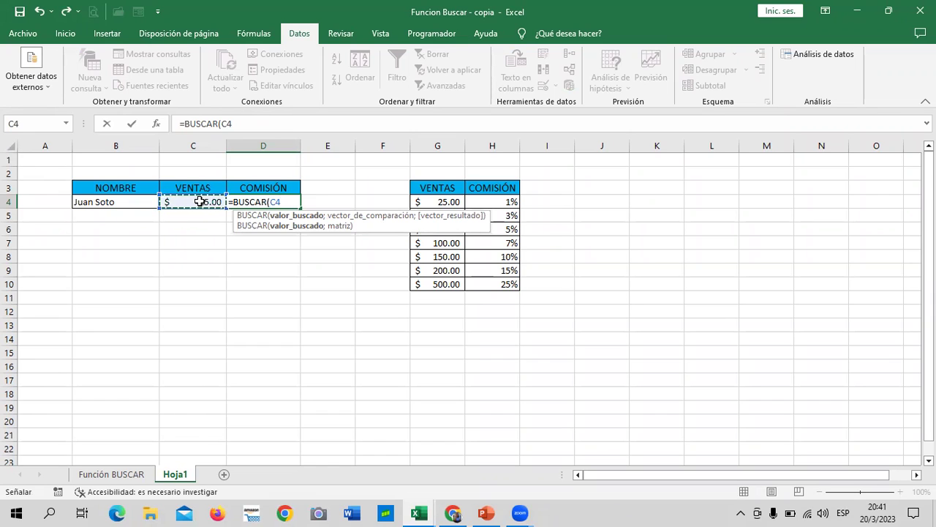
text(;)
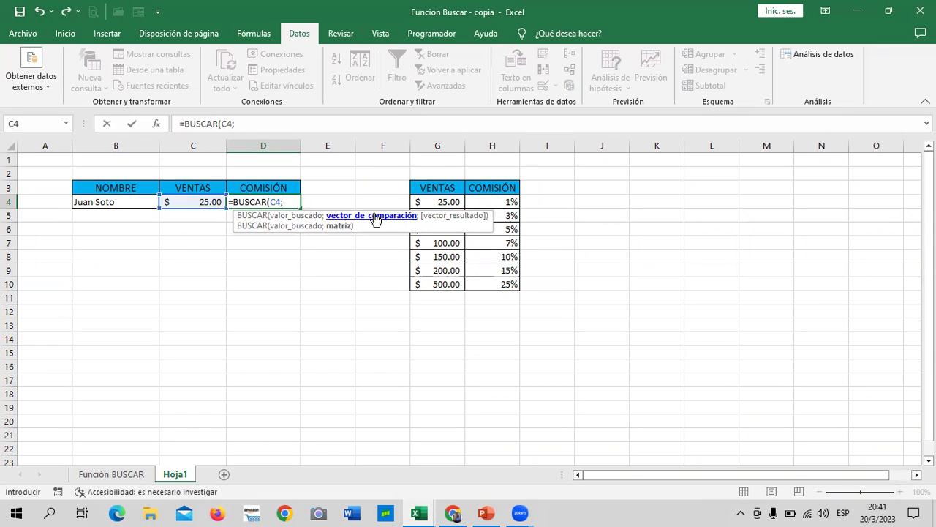
drag(443, 202, 447, 282)
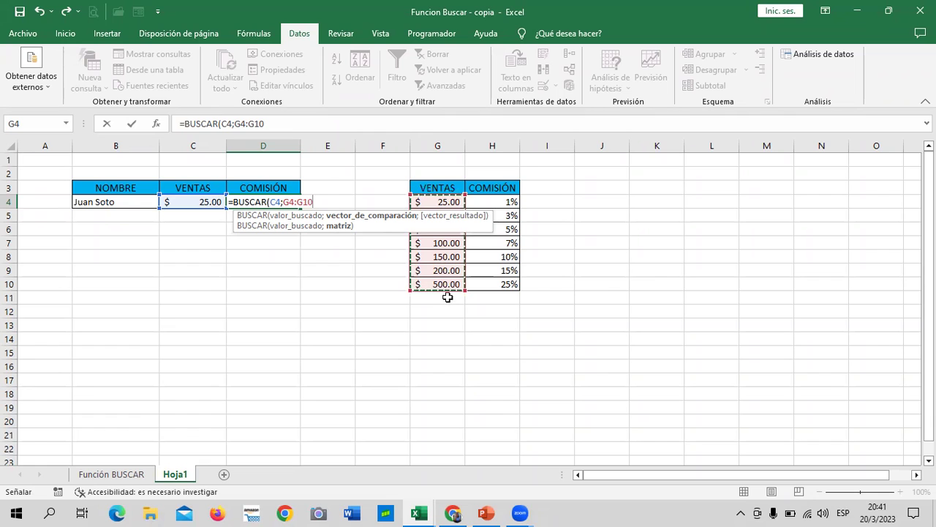
click(308, 123)
text(;)
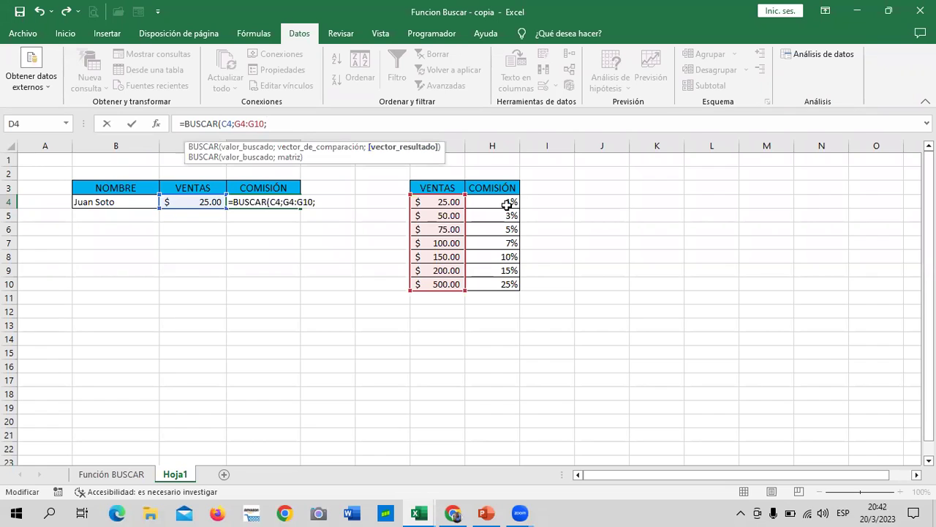
drag(504, 203, 505, 284)
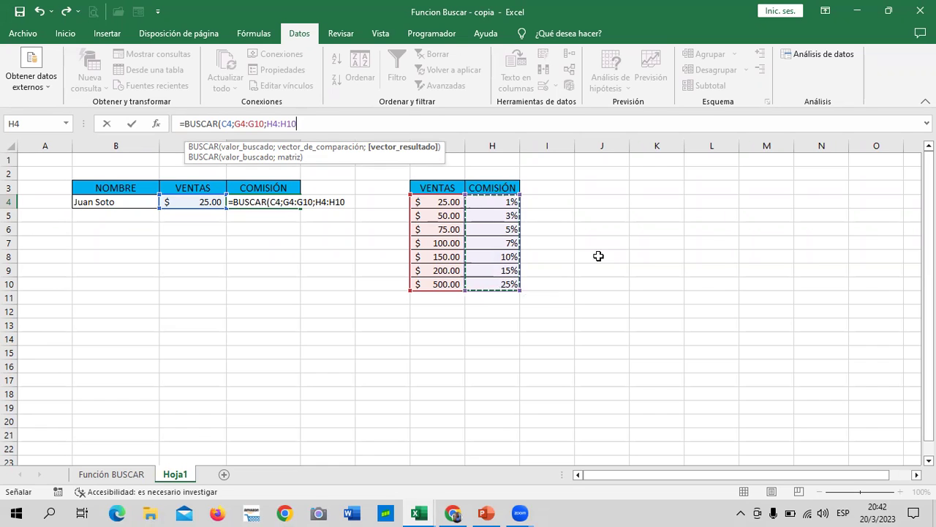
text())
key(Return)
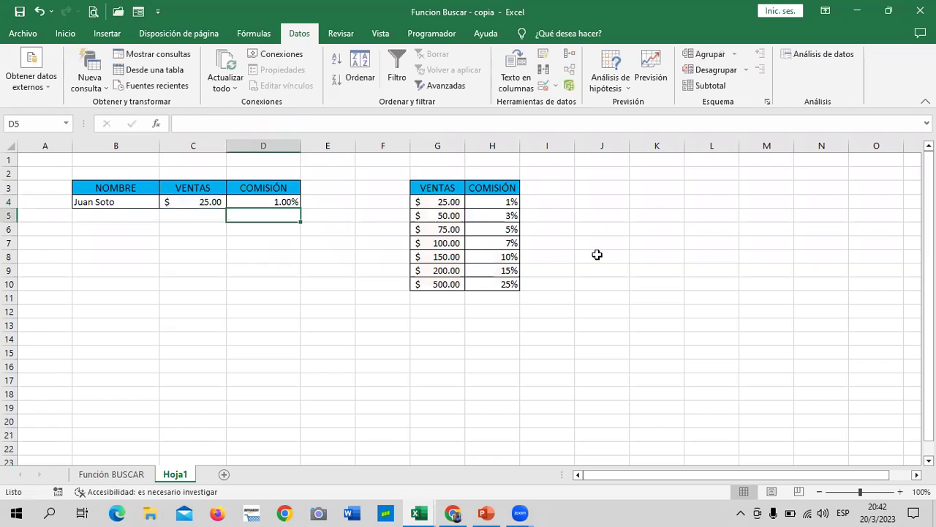
- Set C4 to $100.00 and then $200.00, confirming D4 updates to 15.00%
click(192, 201)
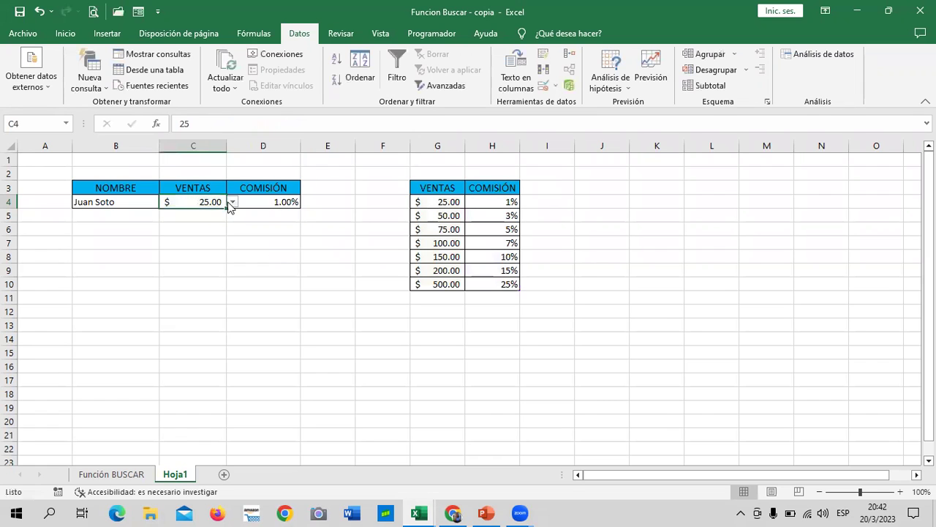
click(232, 202)
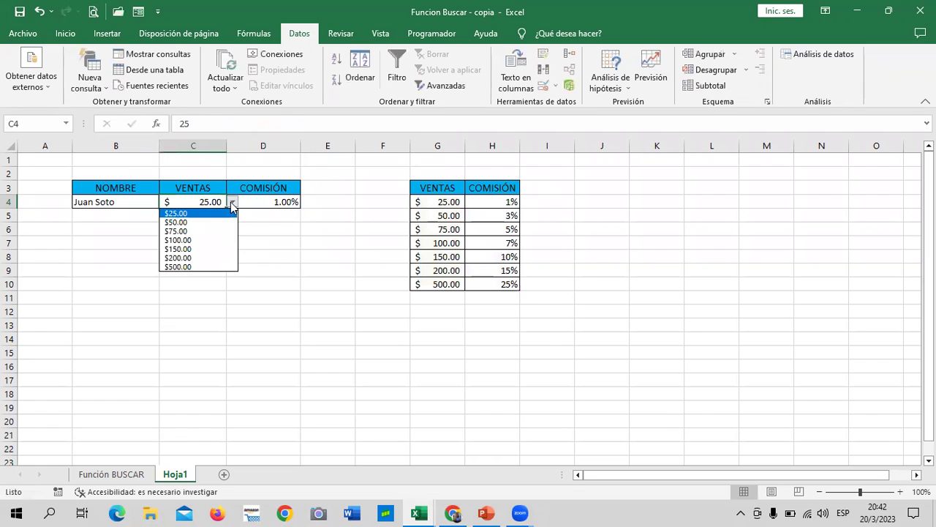
click(217, 238)
click(494, 242)
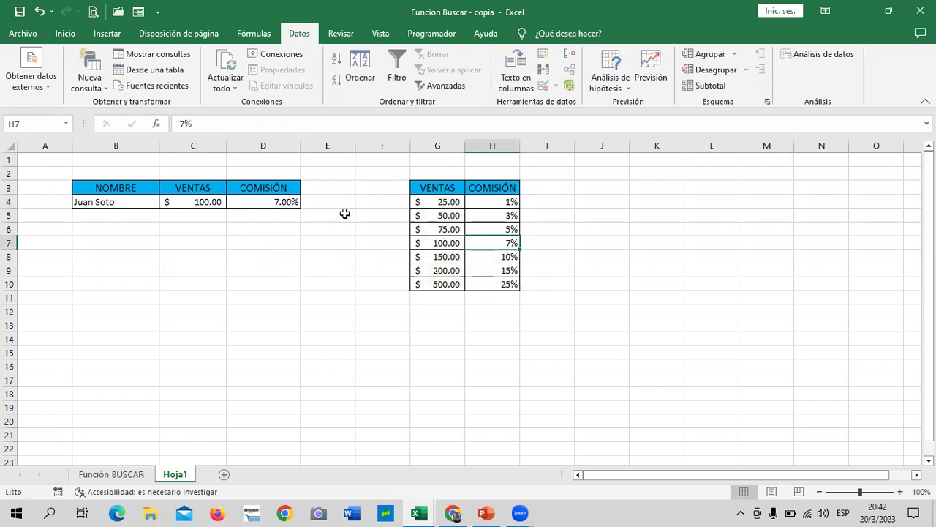
click(217, 202)
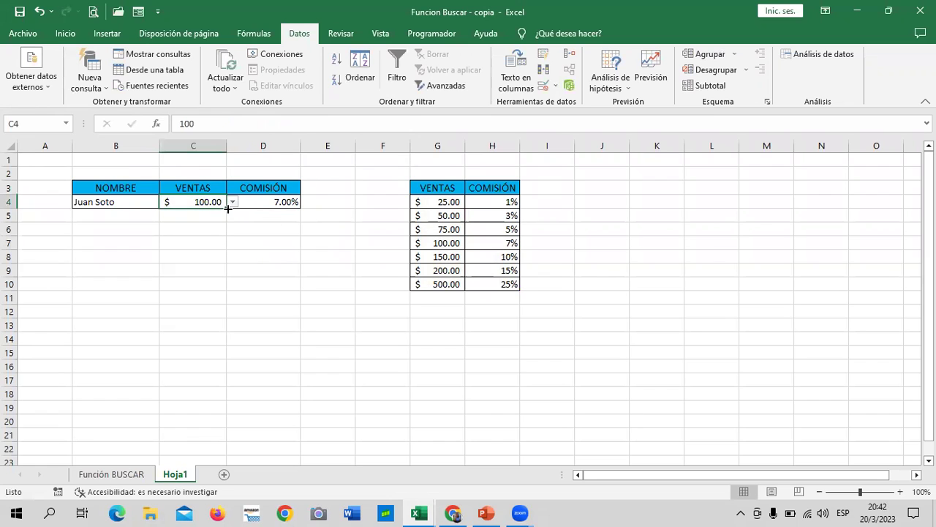
click(232, 202)
click(207, 257)
click(282, 199)
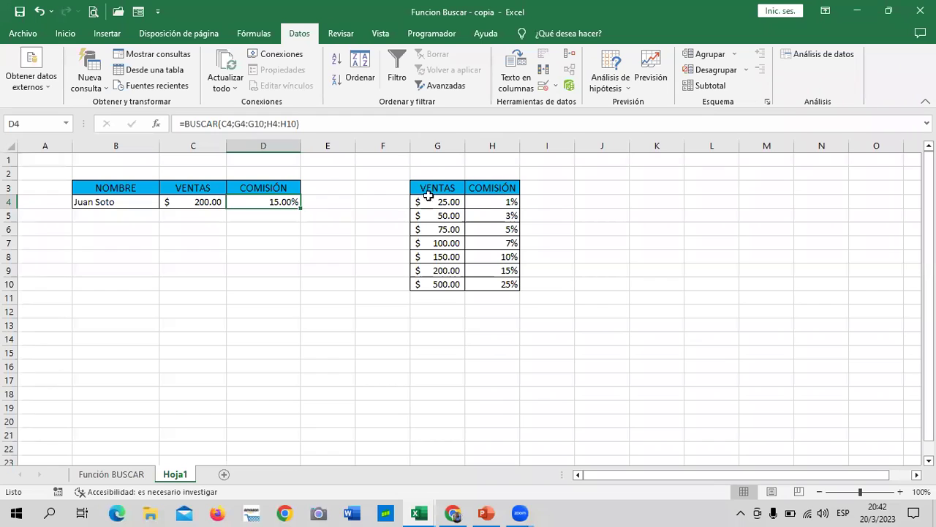
- Insert a blank column H before COMISIÓN, shifting the commission percentages to column I
drag(612, 237, 610, 229)
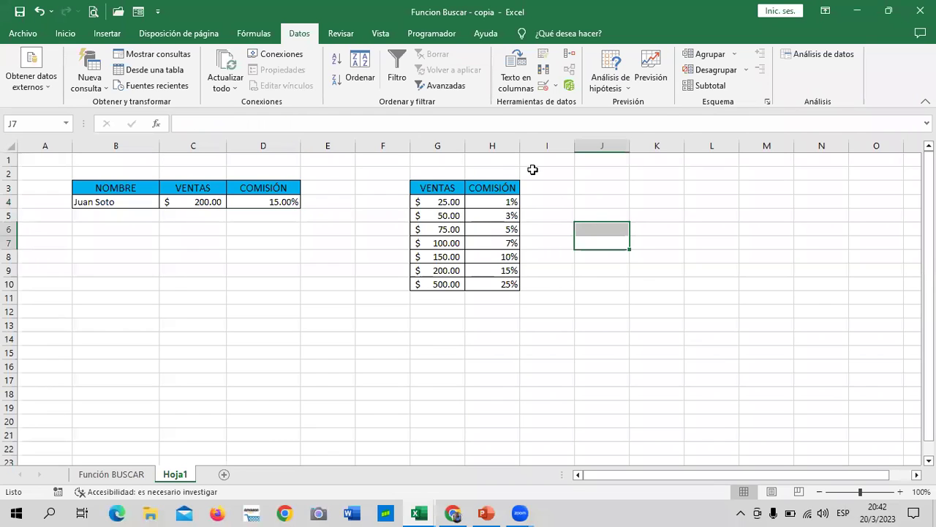
click(567, 182)
click(506, 144)
right_click(502, 141)
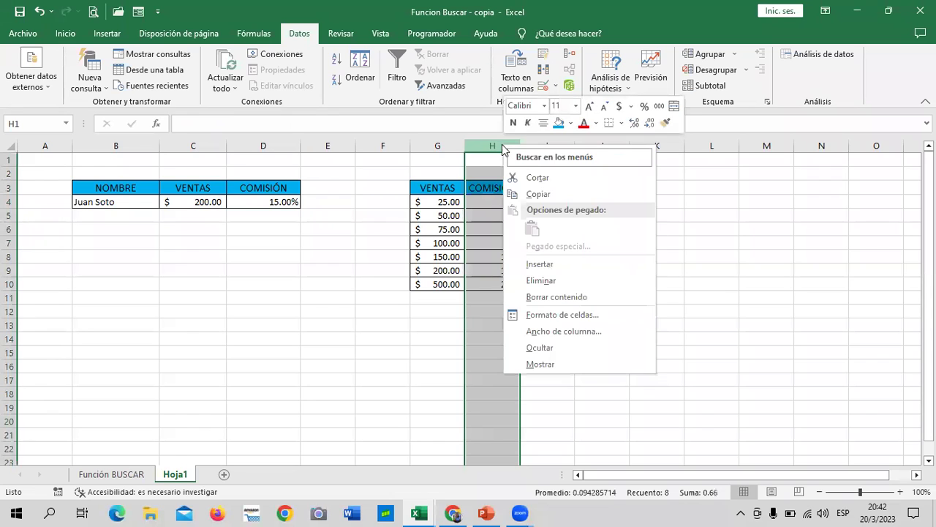
click(579, 261)
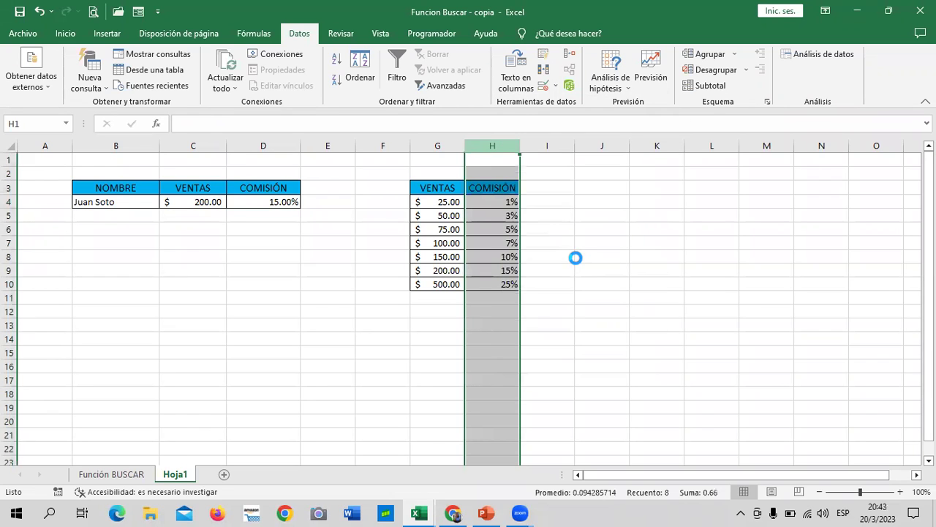
click(684, 262)
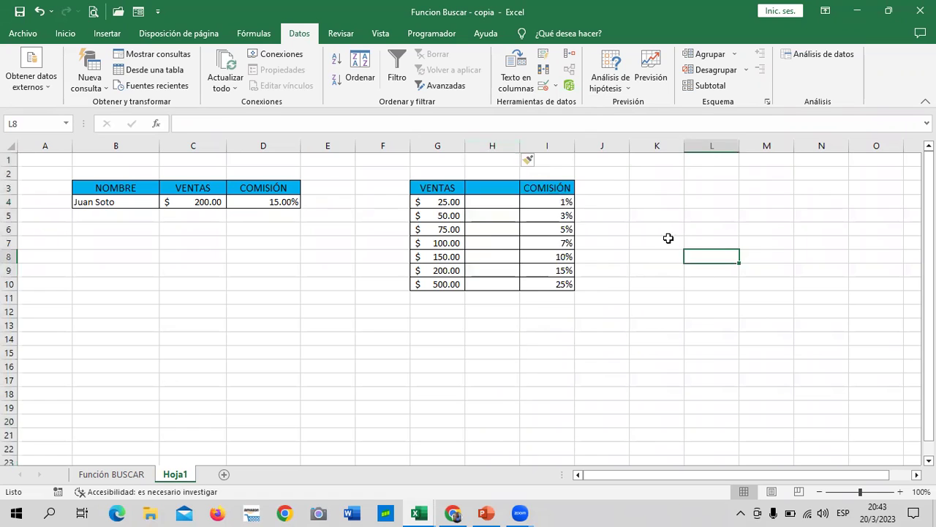
click(487, 182)
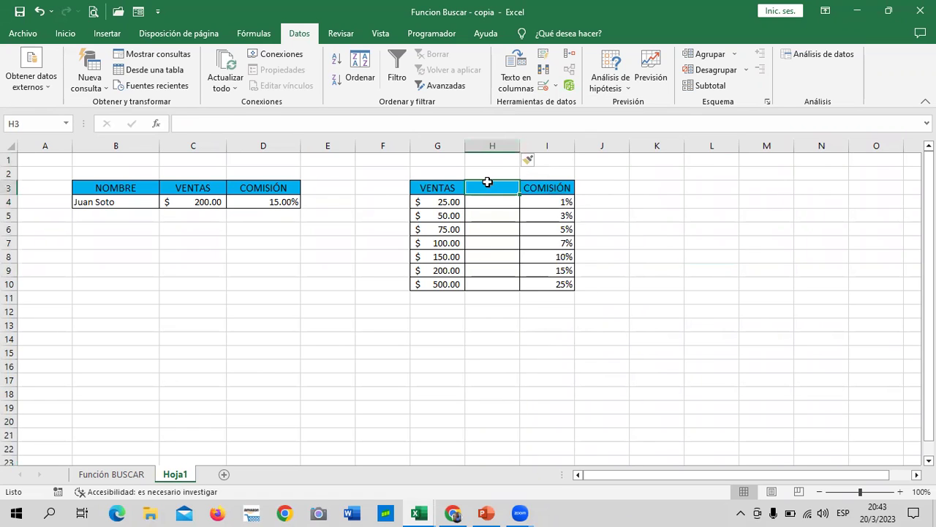
click(431, 188)
click(481, 184)
click(550, 189)
click(504, 190)
click(696, 212)
- Type the header SUCURSAL in H3
click(485, 201)
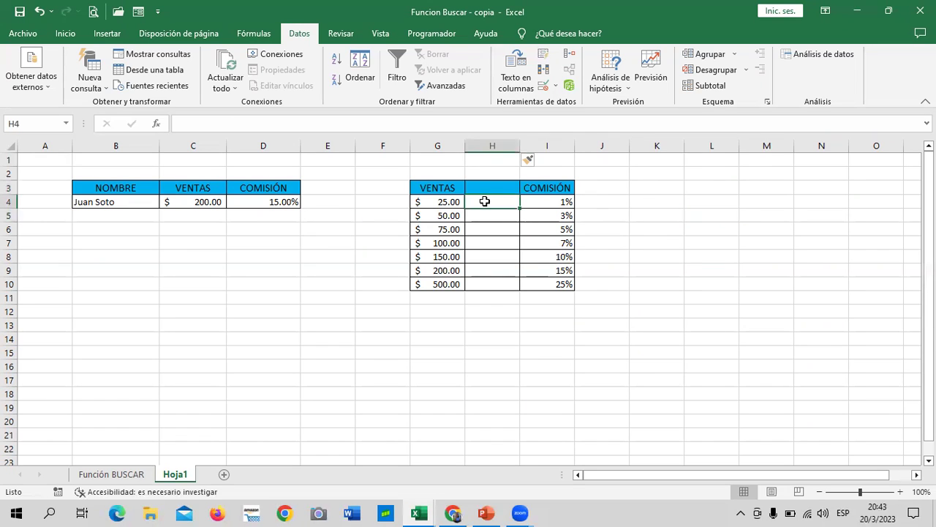
click(477, 187)
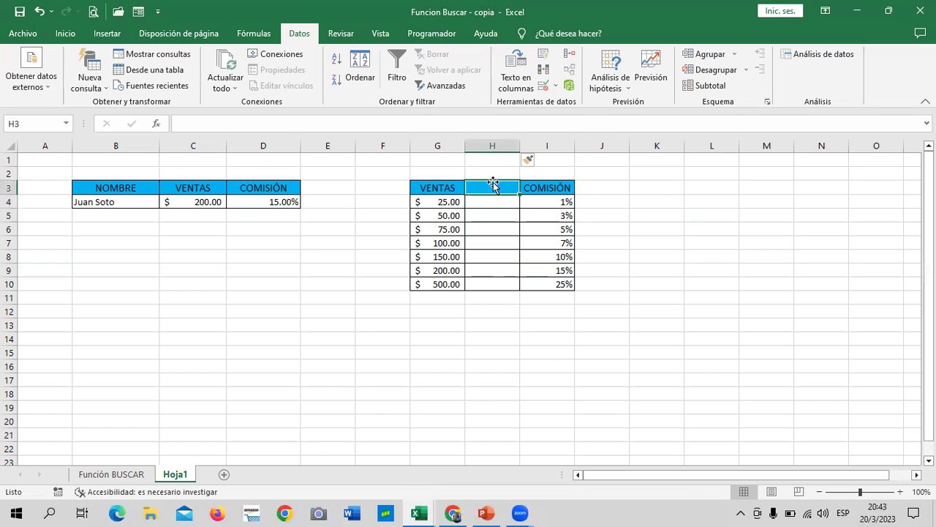
text(SUC)
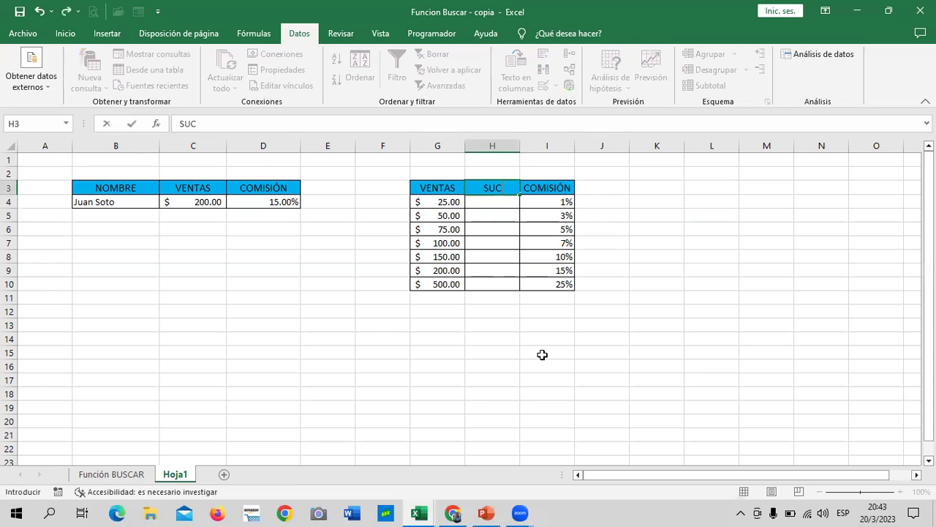
text(URSAL)
key(Return)
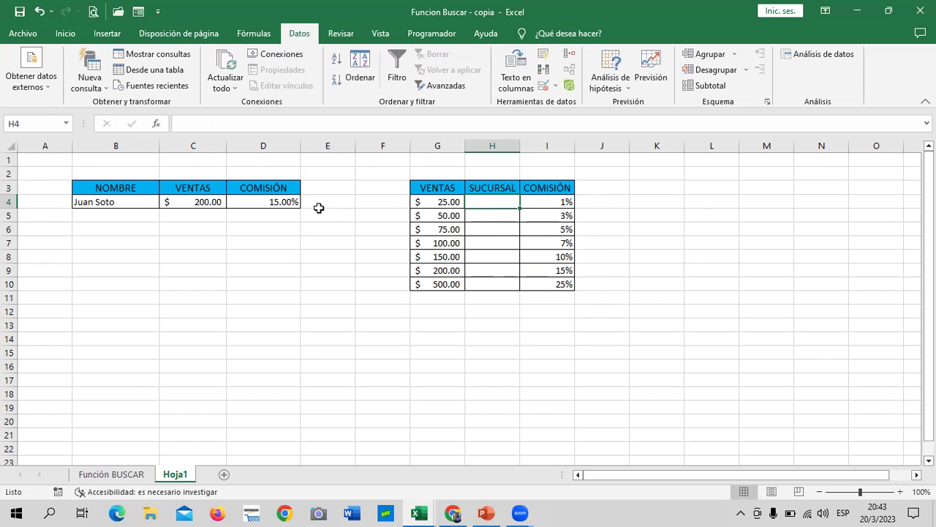
click(494, 189)
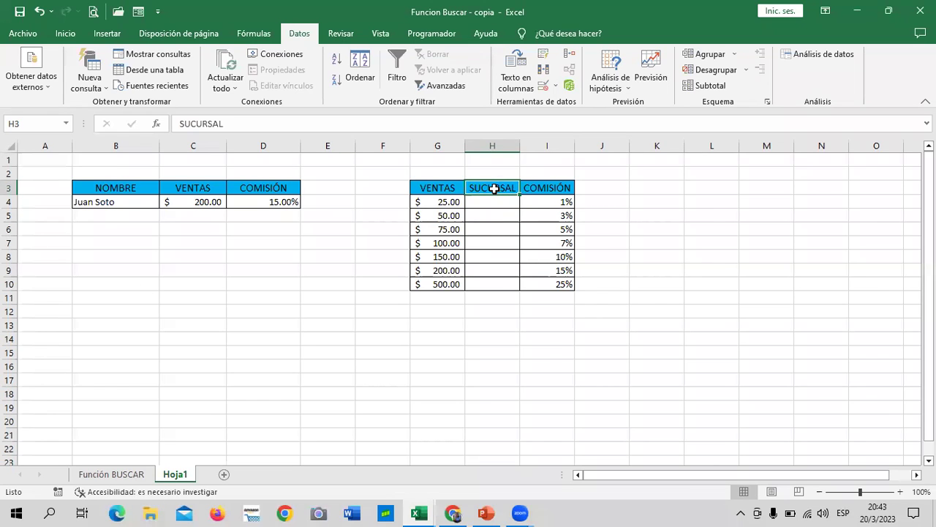
- Enter branches CENTRAL, OCCIDENTE and ORIENTE in H4:H6
click(448, 206)
click(481, 200)
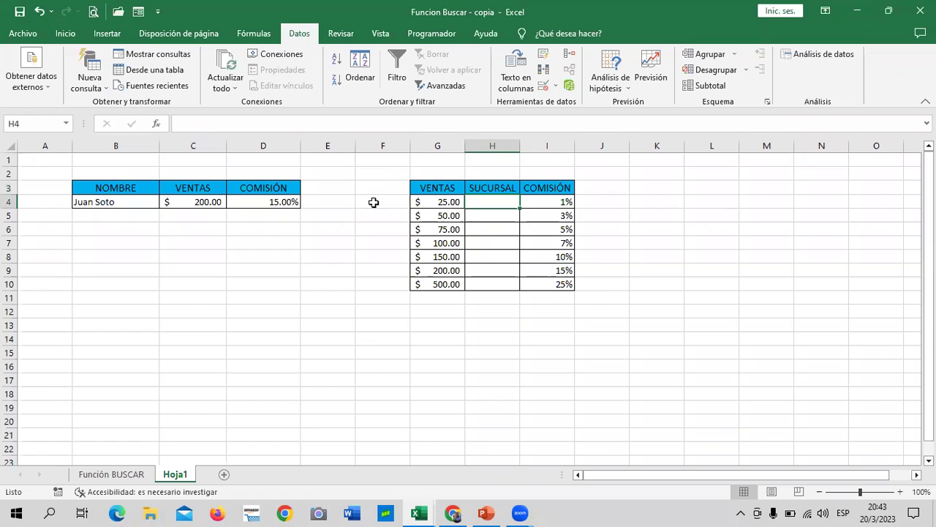
click(748, 259)
click(499, 203)
text(CENT)
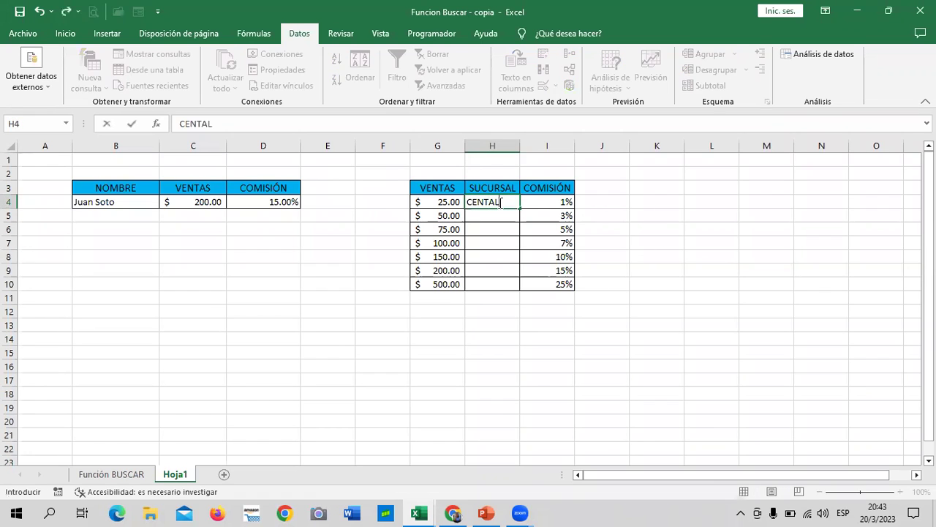
key(BackSpace)
text(RAL)
key(Return)
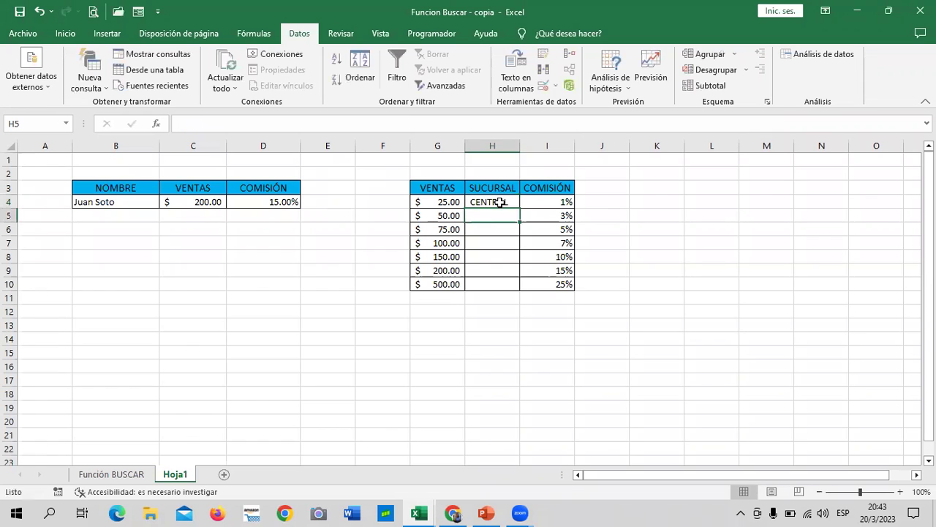
text(OCC)
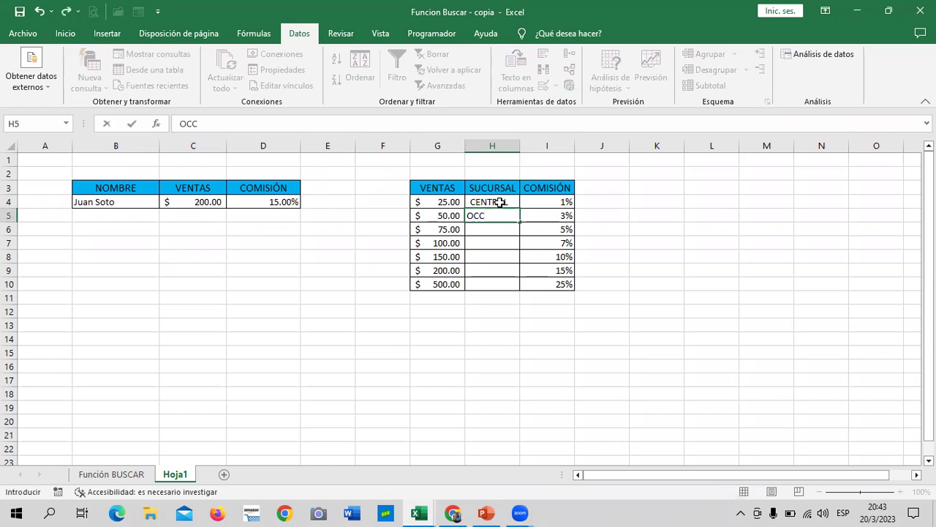
text(IDENTE)
key(Return)
text(ORIENTE)
key(Return)
- Fill H7:H10 with CENTRAL, CENTRAL, ORIENTE and OCCIDENTE
text(CEN)
key(Return)
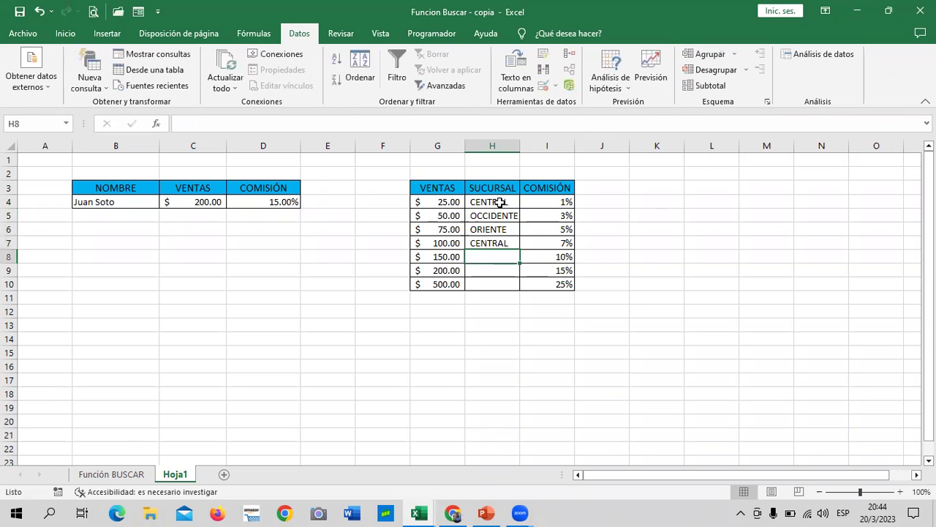
text(CEN)
key(Return)
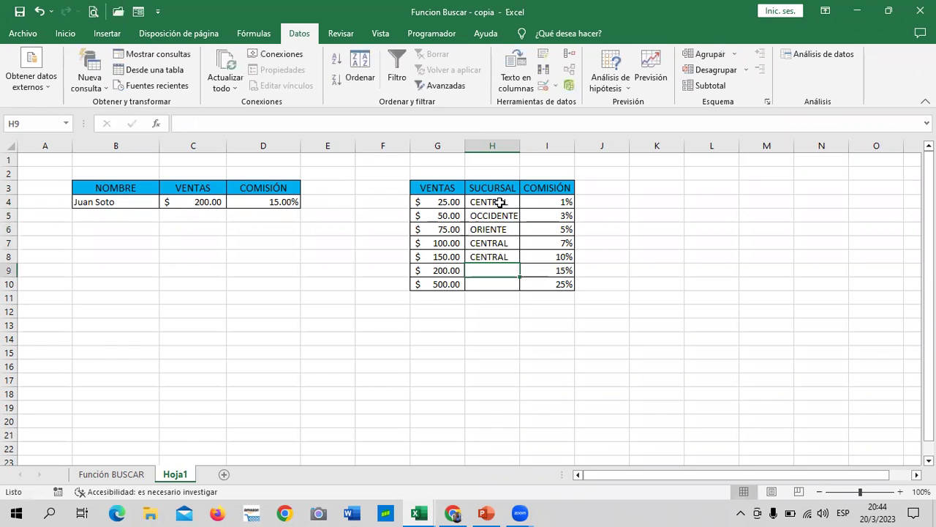
text(ORIENTE)
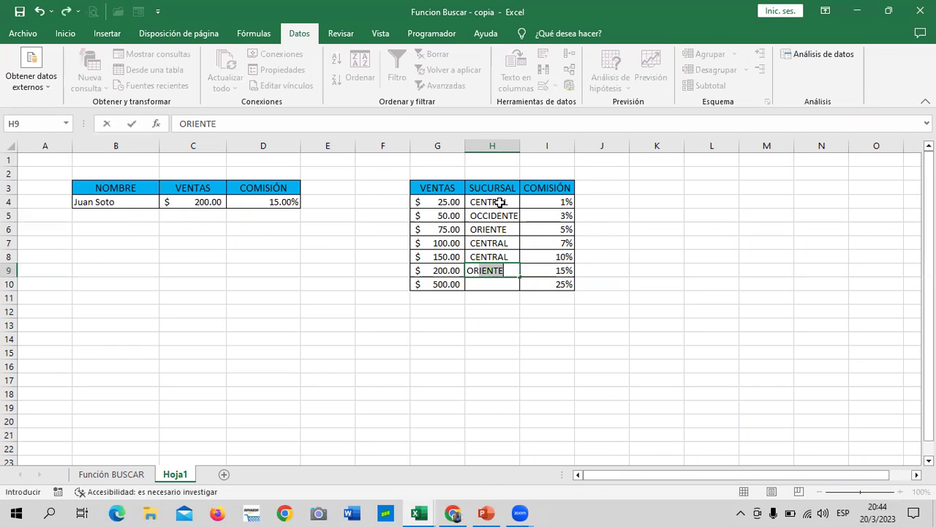
key(Return)
text(OC)
key(Return)
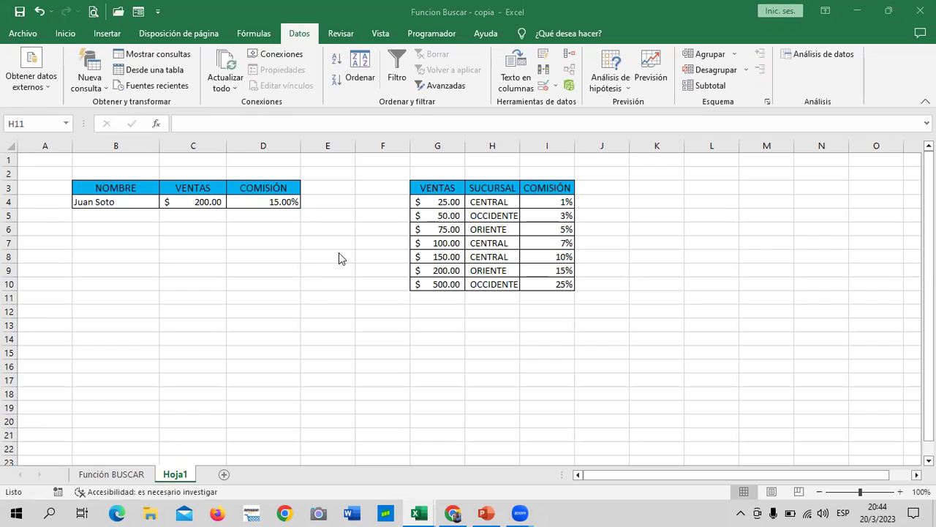
- Clear the existing lookup formula from D4
click(540, 269)
click(622, 242)
click(492, 203)
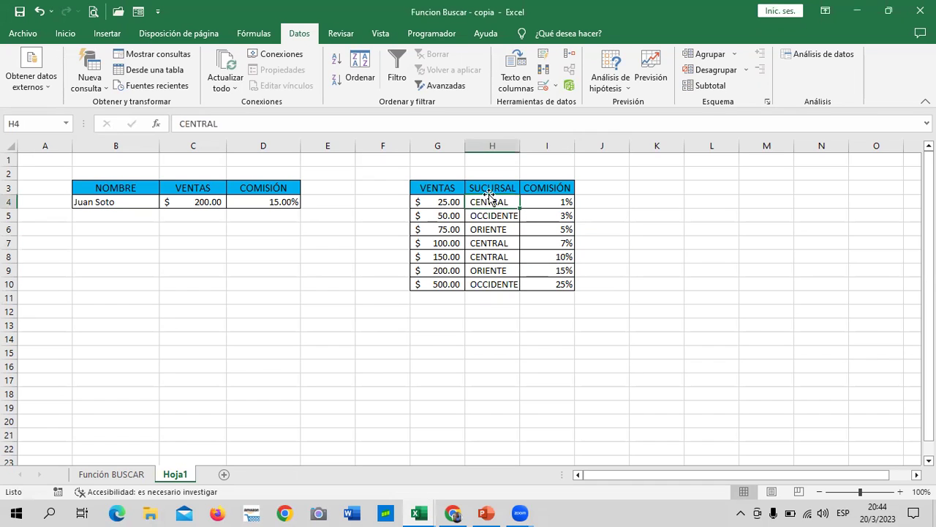
click(269, 202)
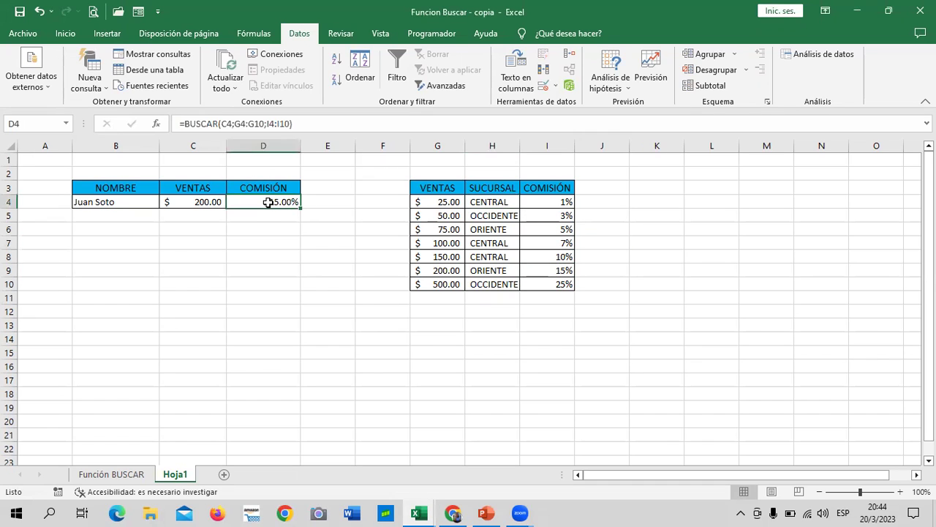
key(Delete)
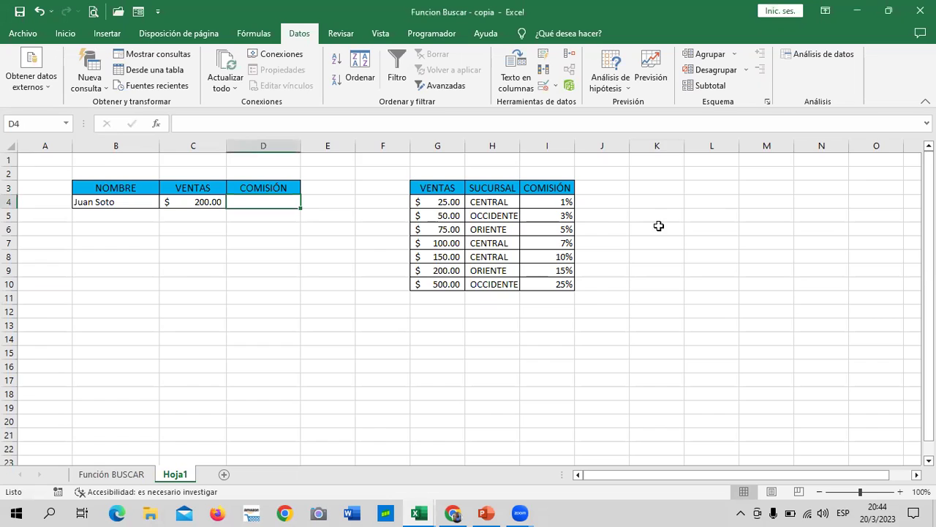
click(659, 226)
- Enter =BUSCAR(C4;G4:I10) in D4 over the three-column table, returning 15.00%
click(254, 203)
text(=)
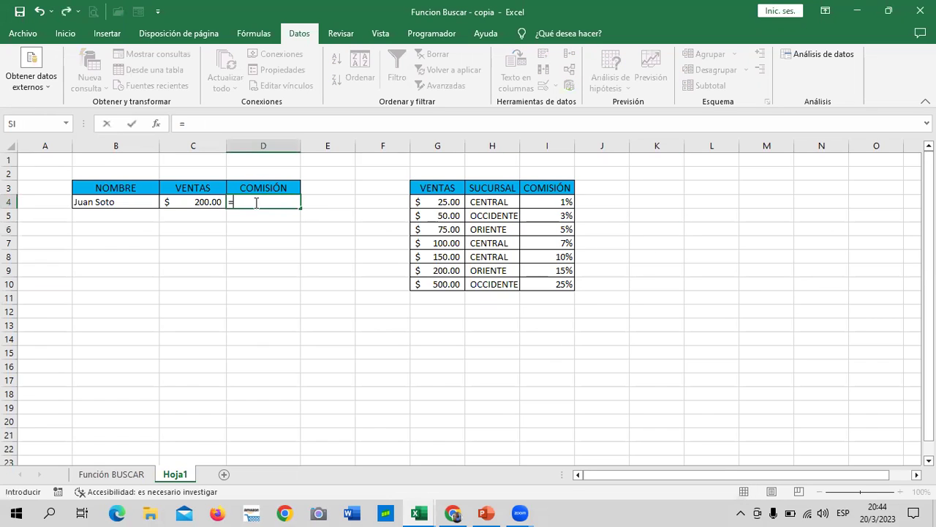
text(BUSC)
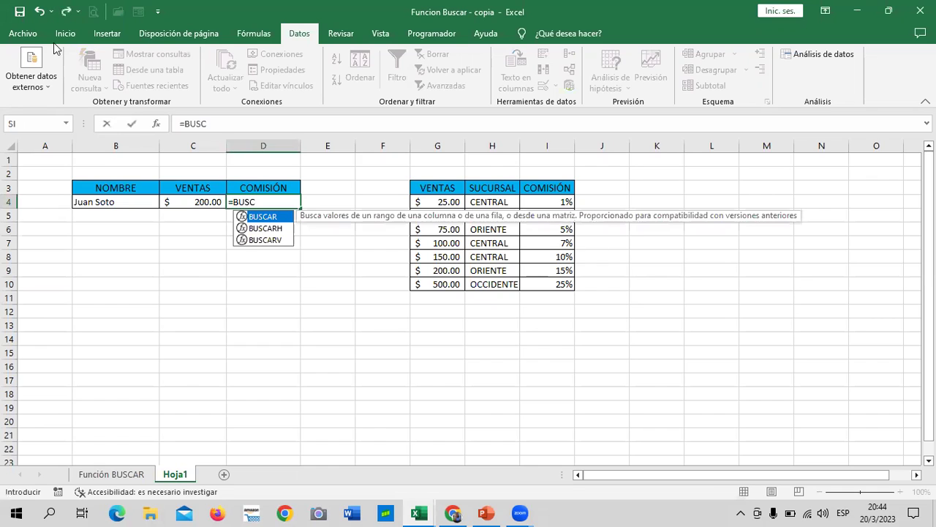
double_click(267, 216)
click(209, 202)
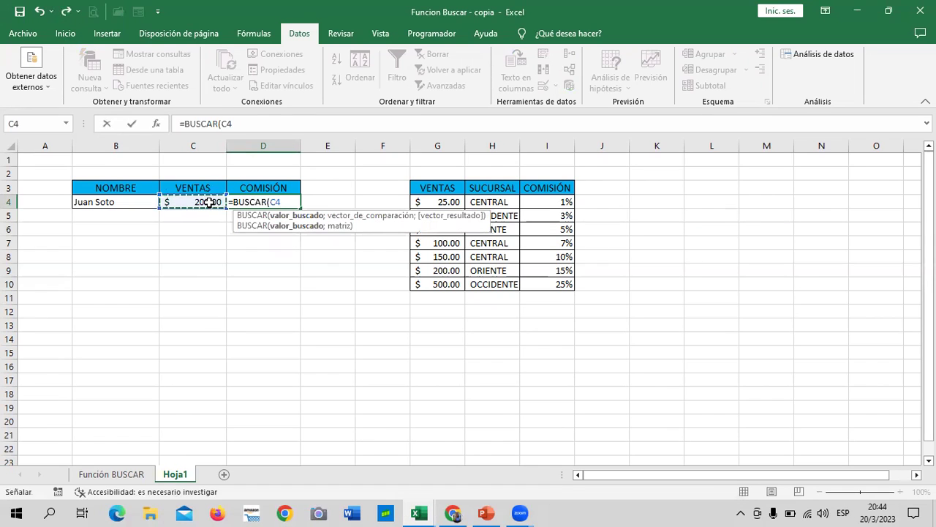
text(;)
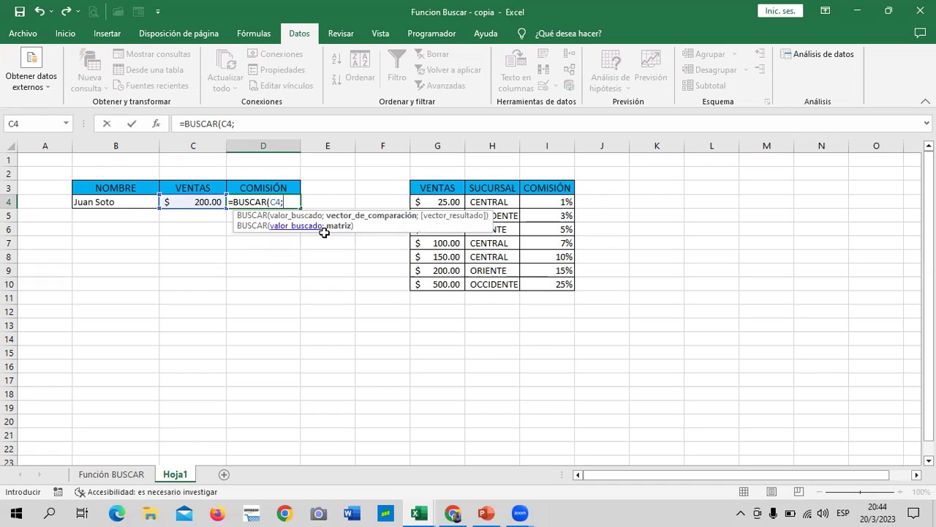
mouse_move(448, 202)
mouse_down()
mouse_move(534, 225)
mouse_move(536, 271)
mouse_up()
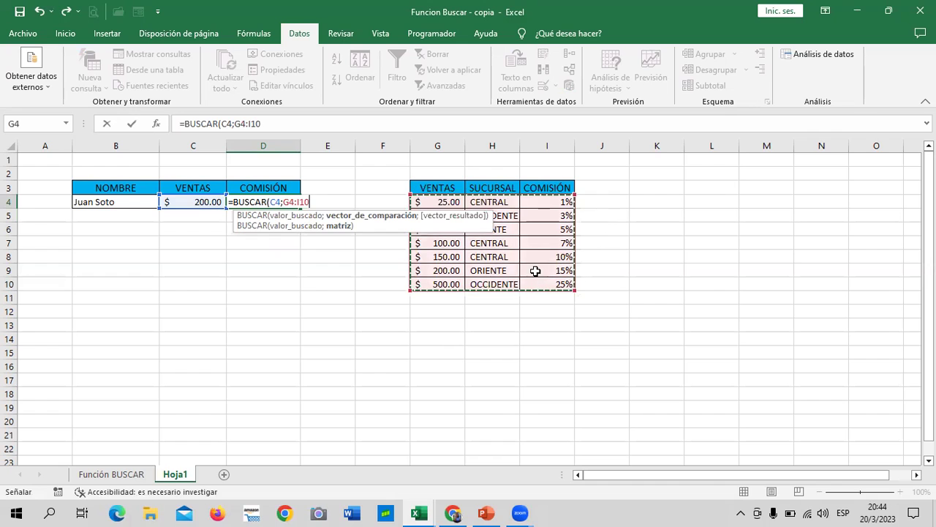
text())
key(Return)
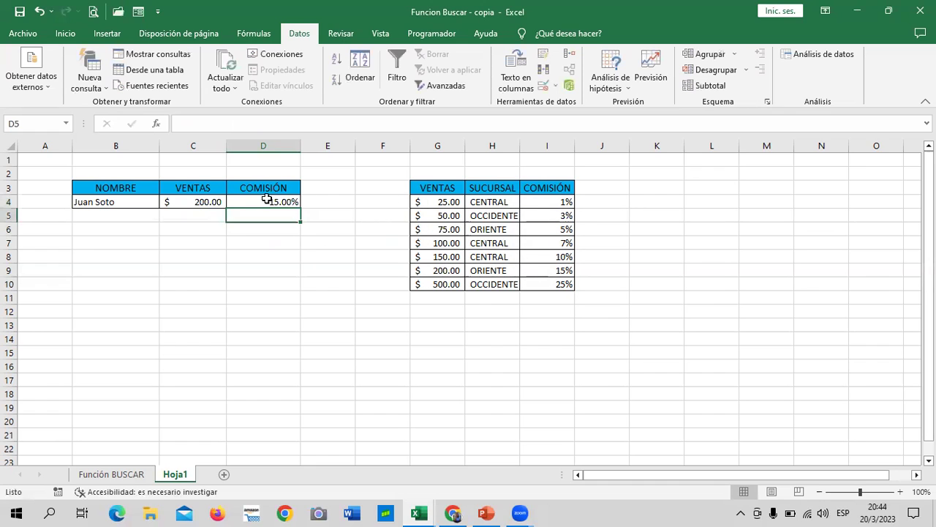
click(266, 200)
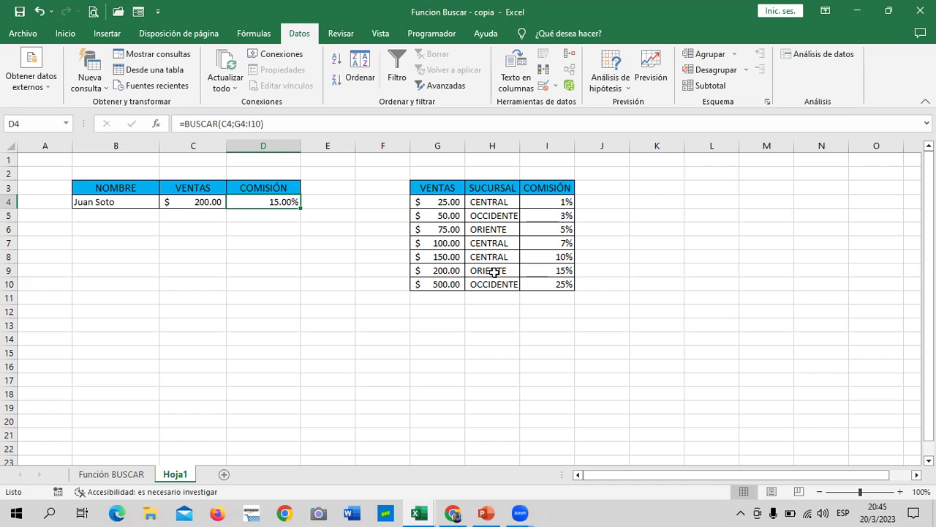
- Add the header MES in J3 beside the lookup table
click(640, 239)
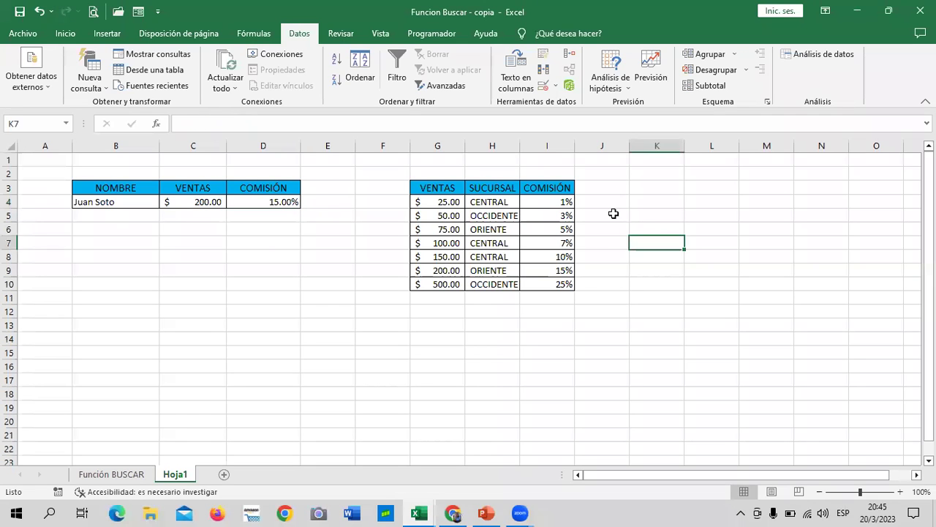
drag(602, 188, 648, 275)
click(716, 257)
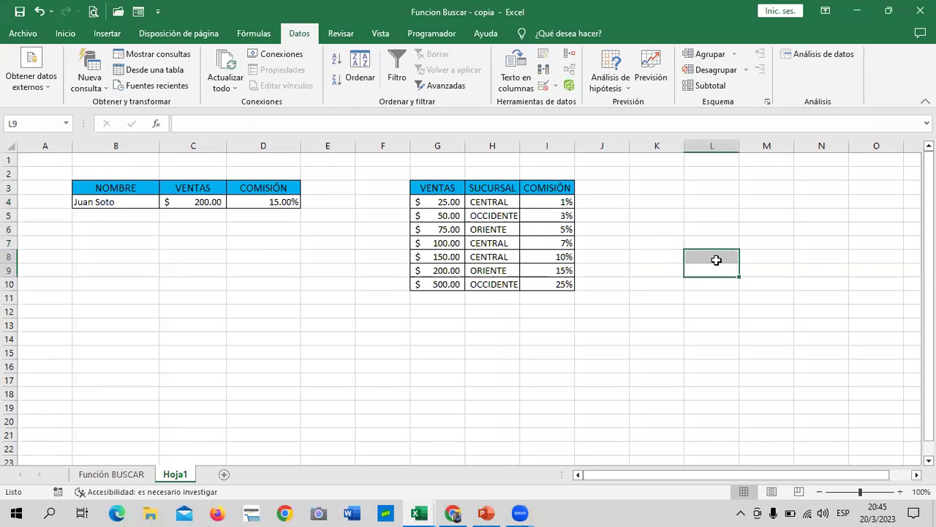
drag(607, 185, 615, 281)
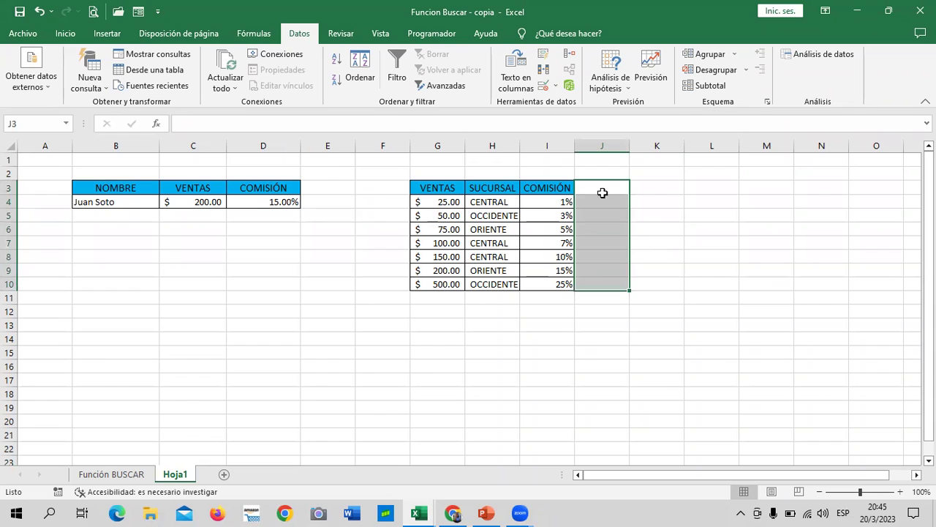
click(712, 271)
click(607, 185)
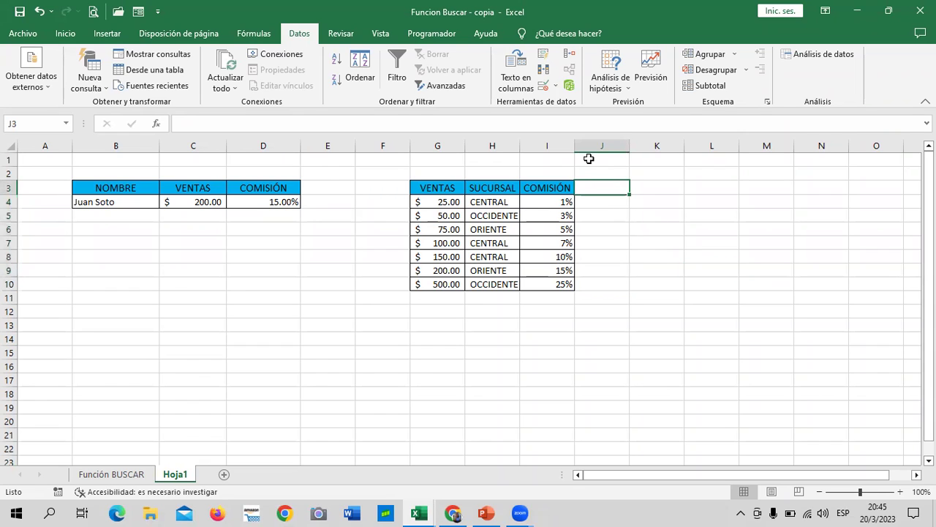
text(MES)
key(Return)
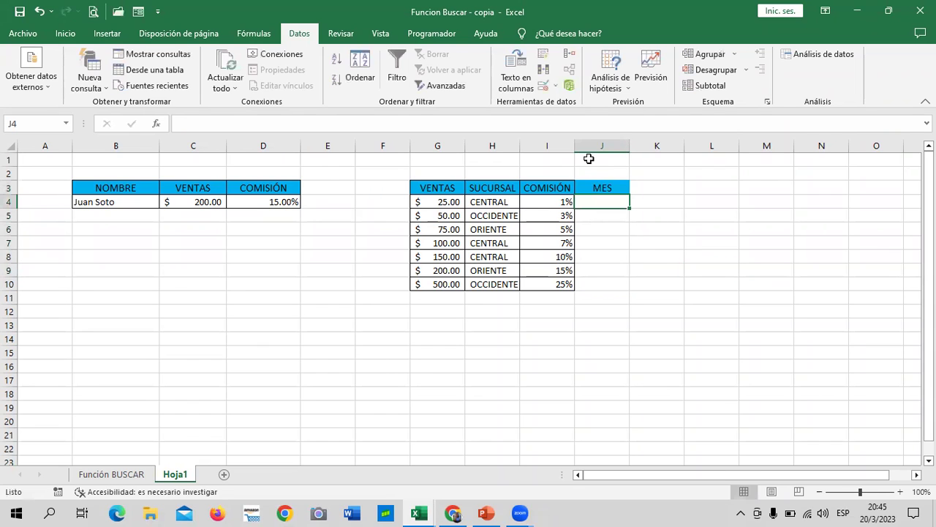
- Enter ENERO in J4 as the first month
click(613, 252)
drag(598, 189, 601, 282)
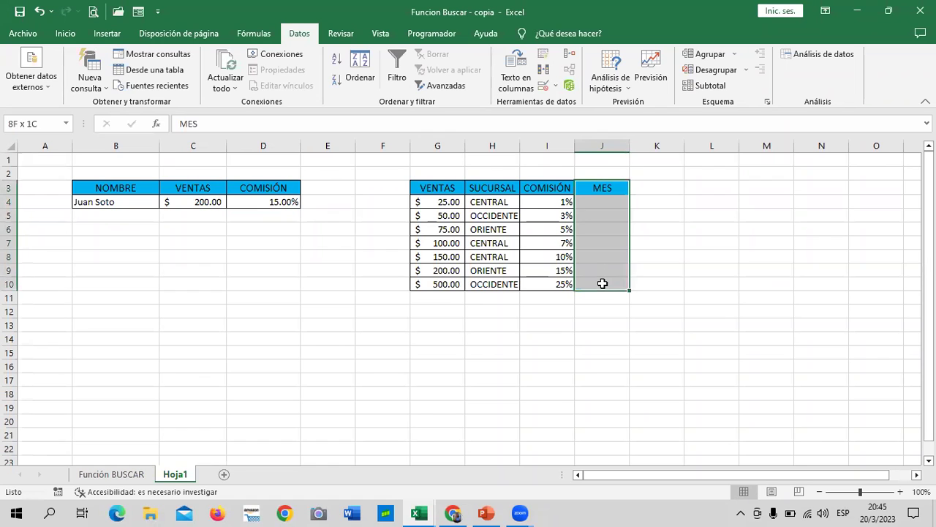
click(65, 34)
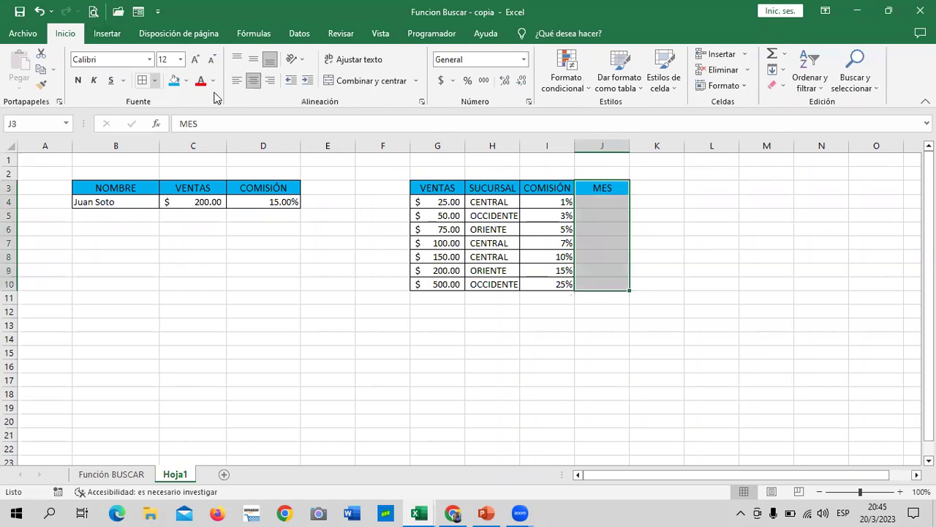
click(725, 284)
click(601, 199)
text(ENERO)
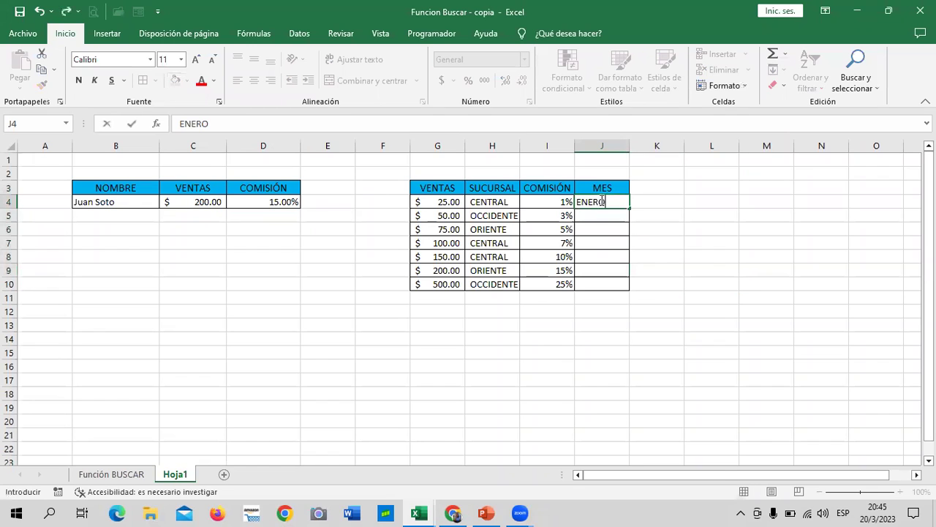
key(Return)
- Autofill the months from ENERO down to J10, ending with JULIO
click(669, 225)
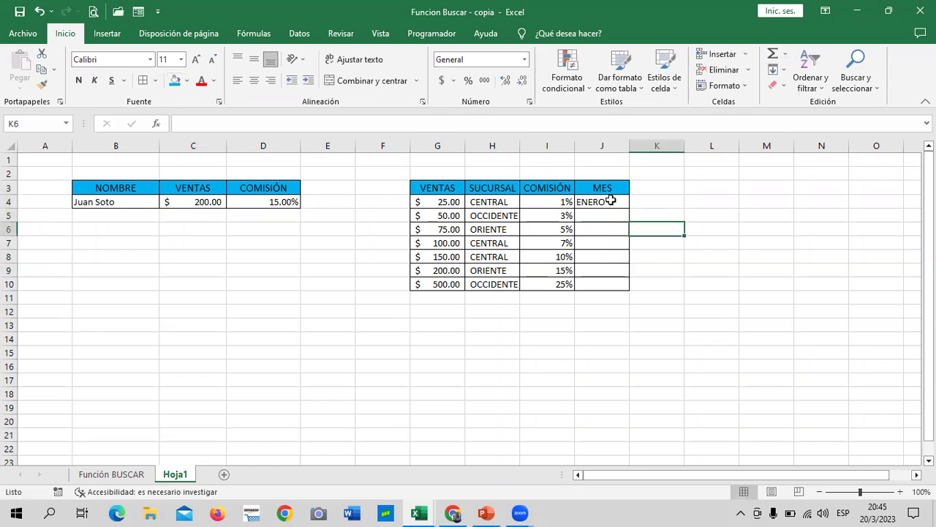
click(611, 201)
drag(632, 212, 638, 286)
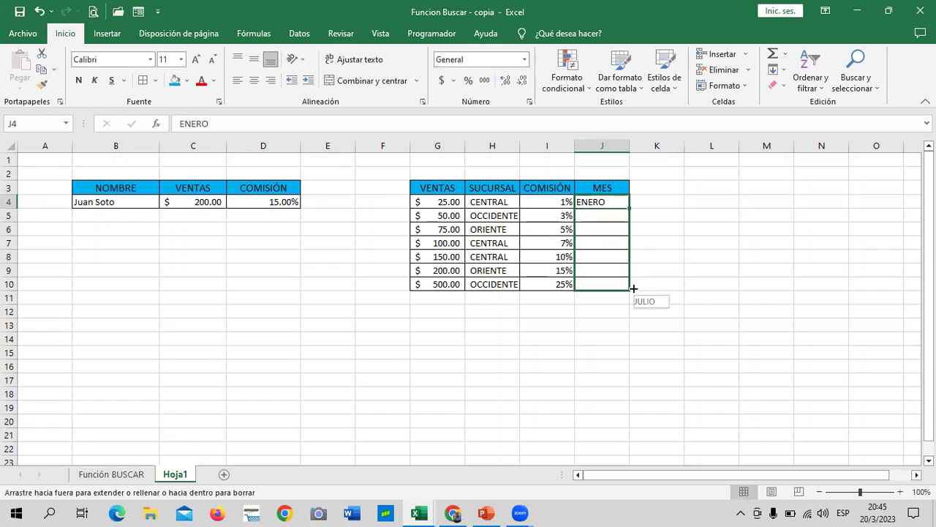
click(669, 284)
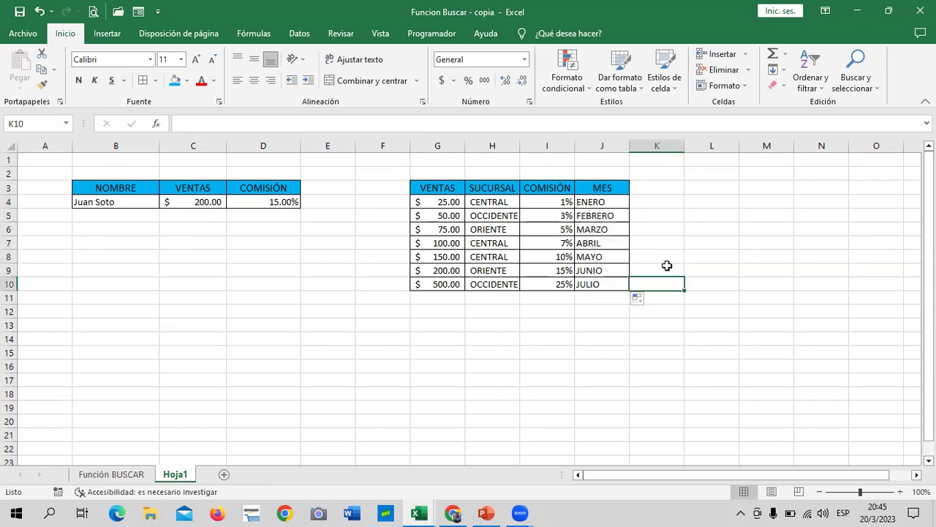
click(615, 284)
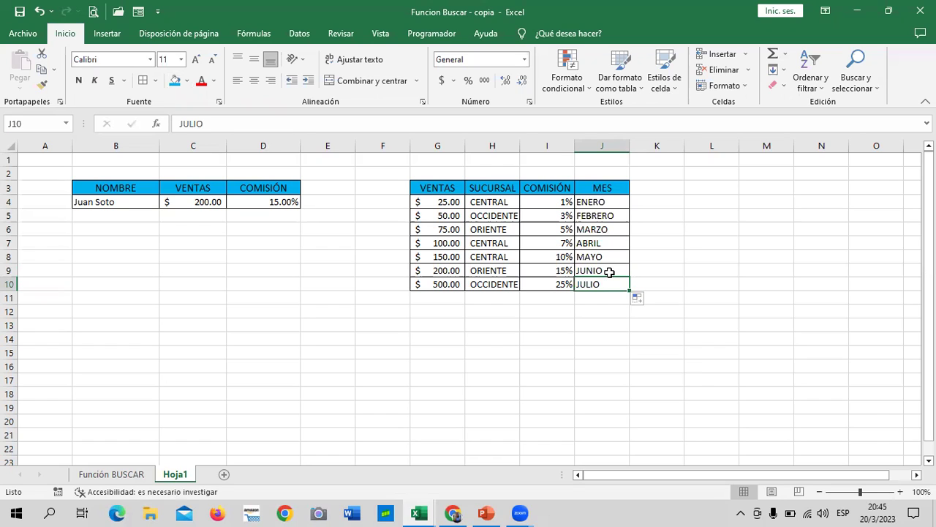
click(600, 206)
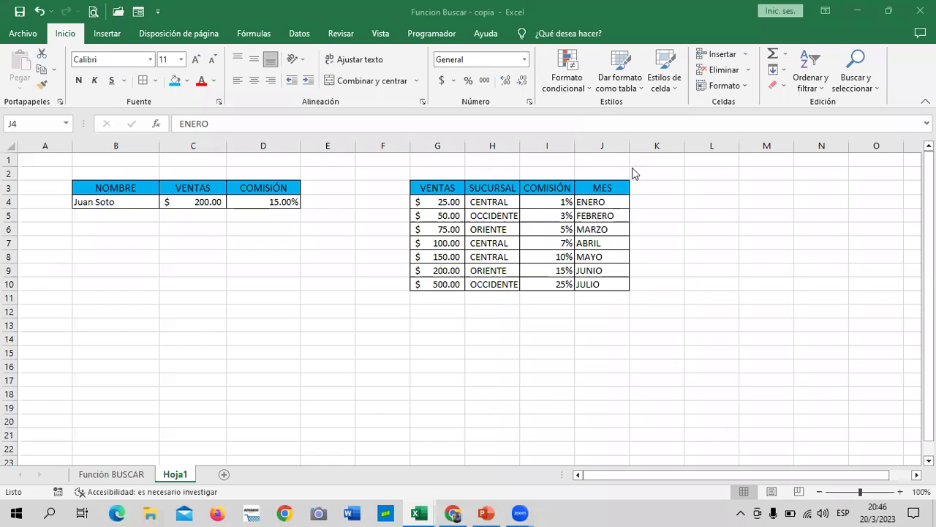
- Enter LUNES in L3 and fill the weekday names down to row 10
click(717, 189)
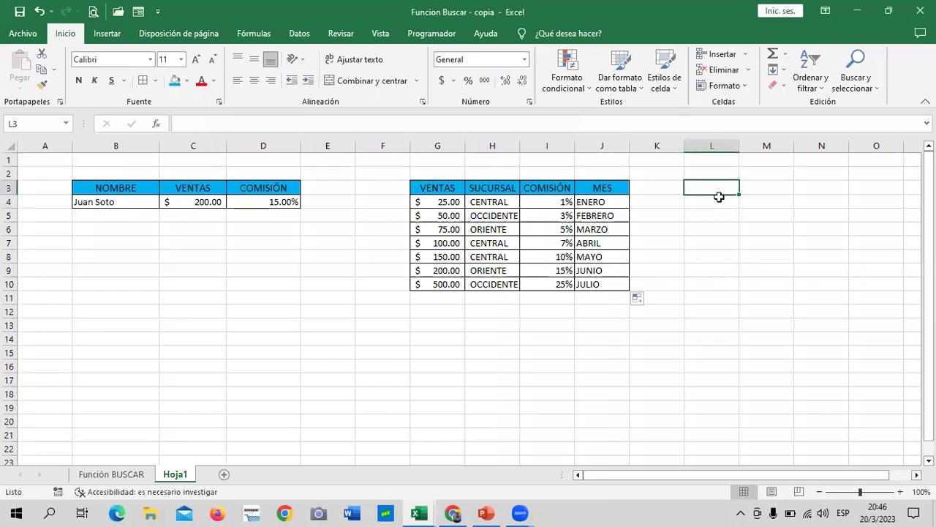
text(LUNES)
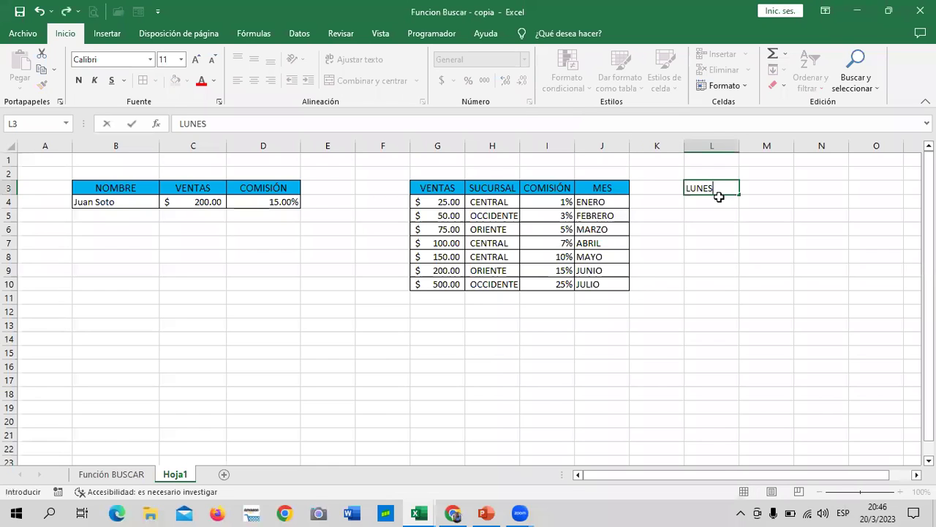
key(Return)
click(712, 188)
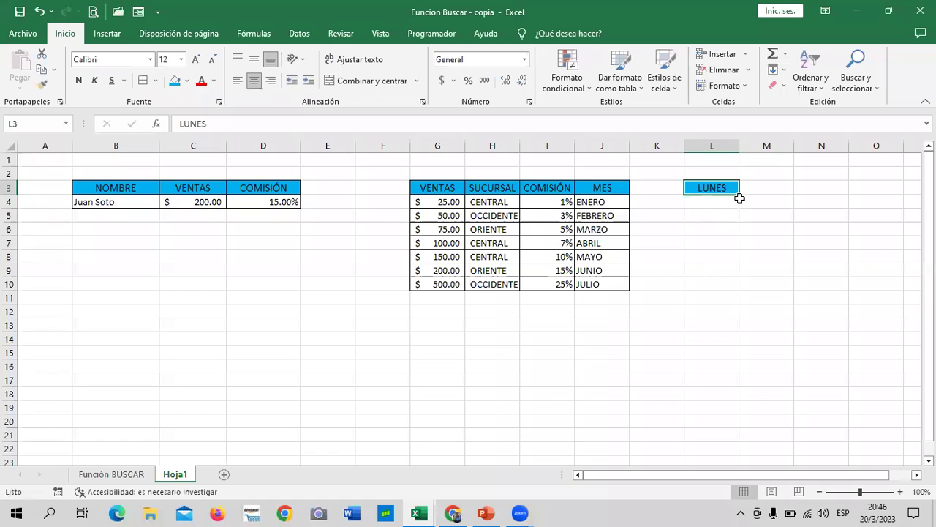
drag(740, 193, 752, 289)
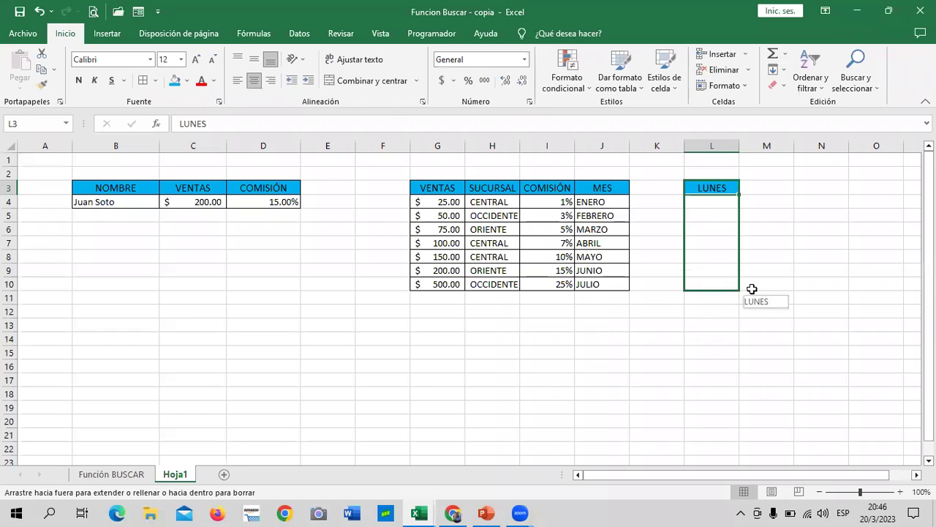
click(711, 201)
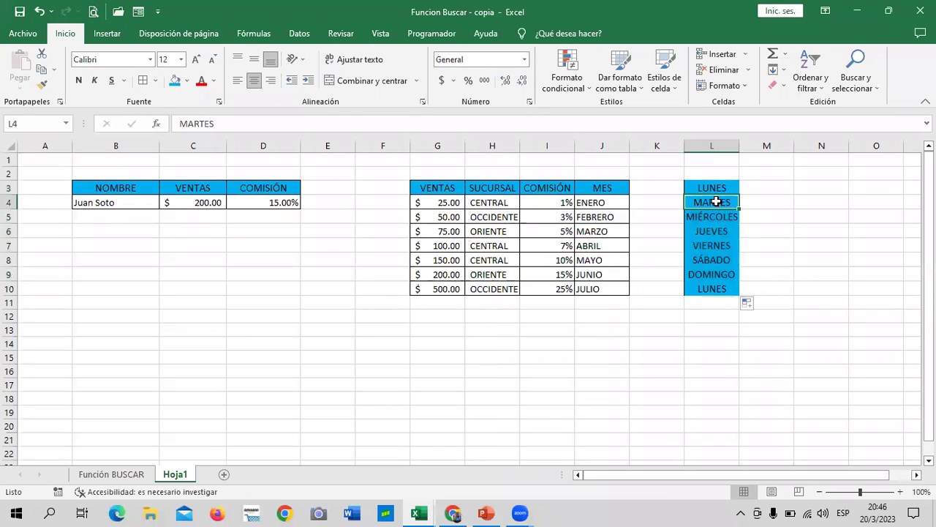
click(603, 203)
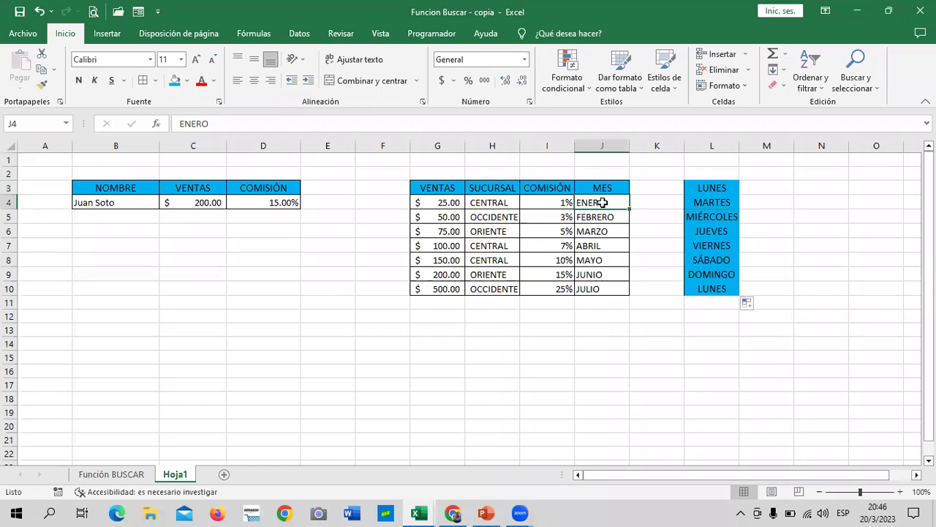
- Enter 2 and 4 in N3:N4 and extend the even-number series to 18
click(812, 187)
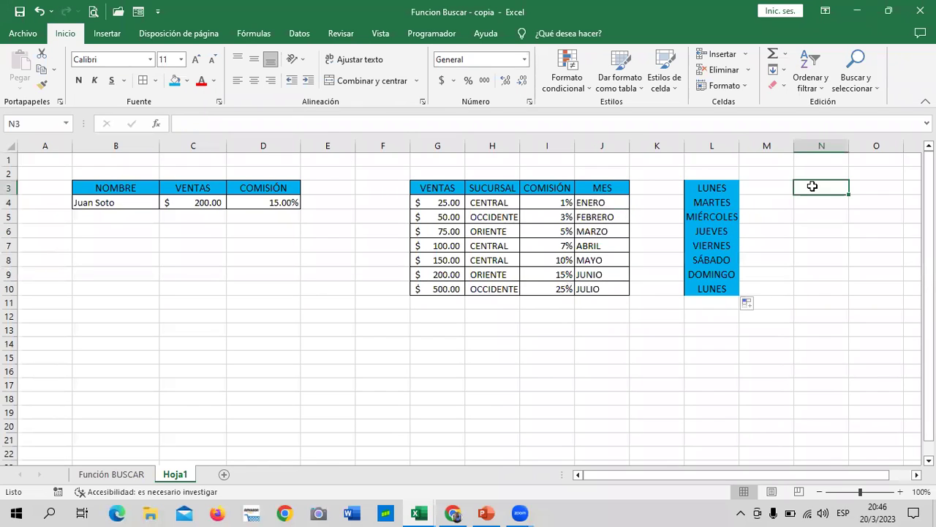
text(2)
key(Return)
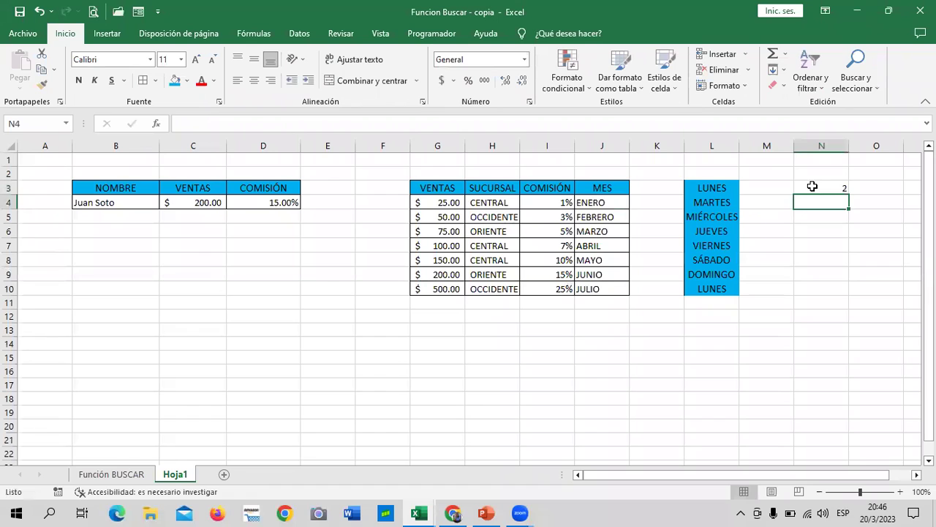
text(4)
key(Return)
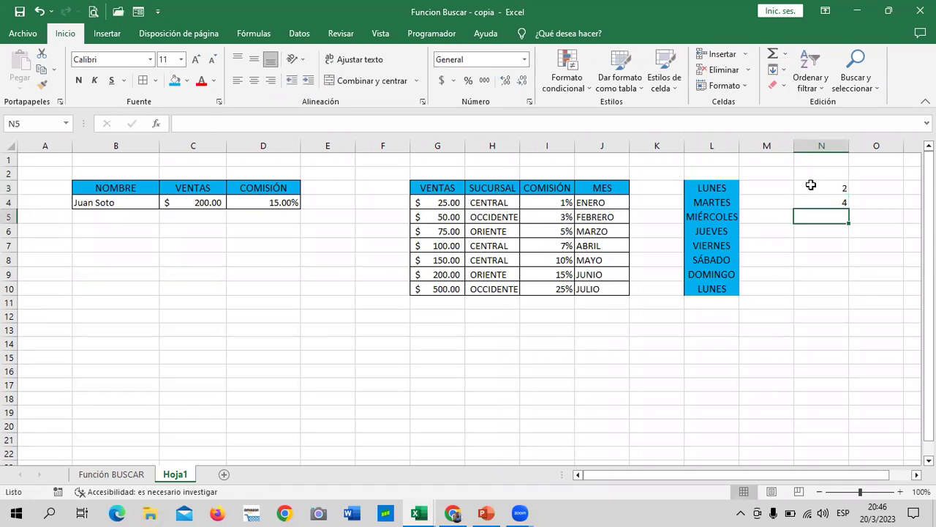
mouse_move(814, 186)
mouse_down()
mouse_move(854, 237)
mouse_move(854, 304)
mouse_up()
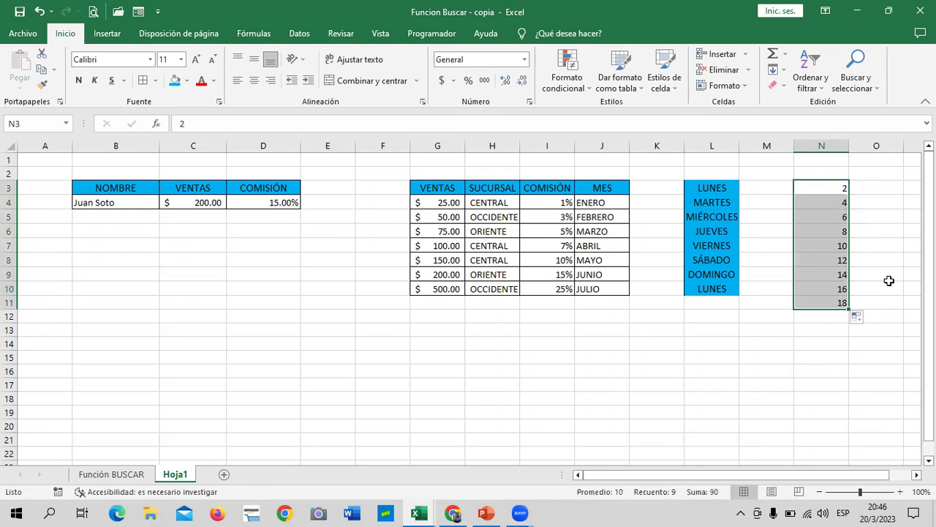
click(841, 189)
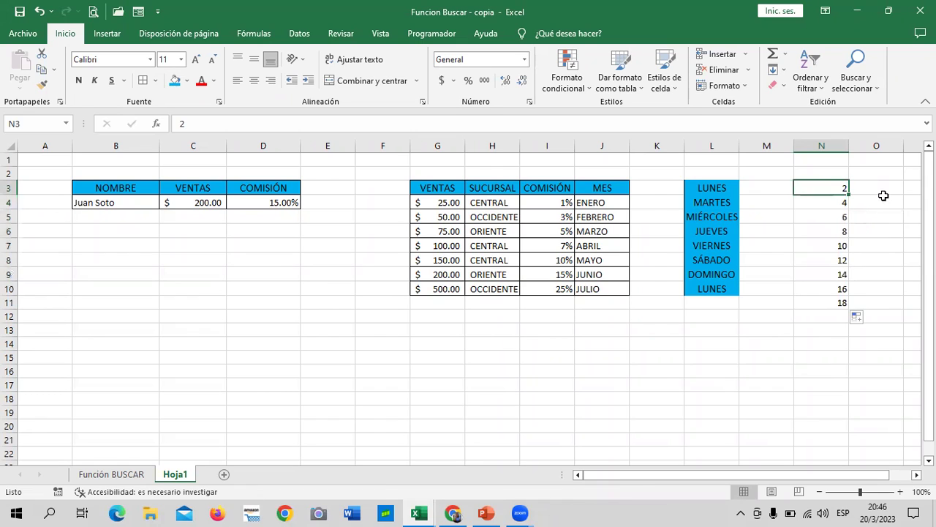
- Enter 1 in M3 and fill it down as a 1–8 series
click(760, 188)
text(1)
key(Return)
click(765, 188)
drag(794, 194, 799, 294)
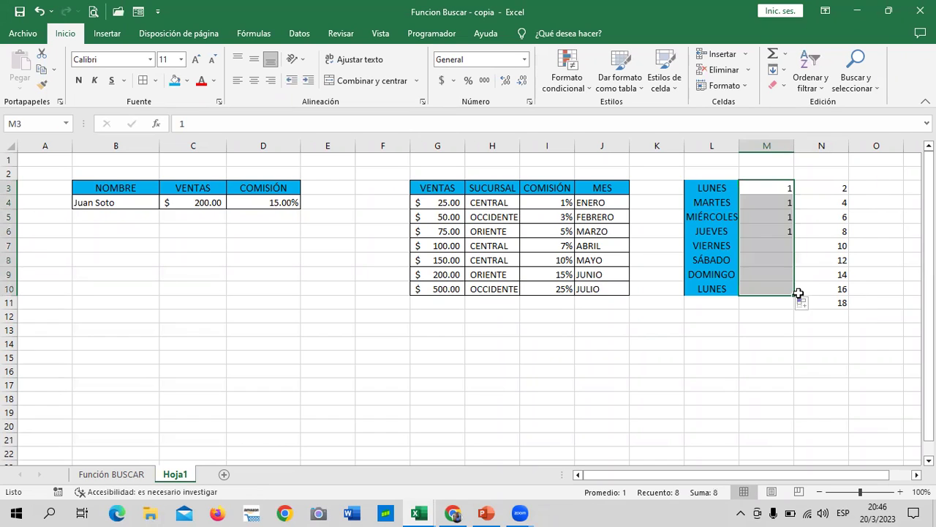
click(804, 306)
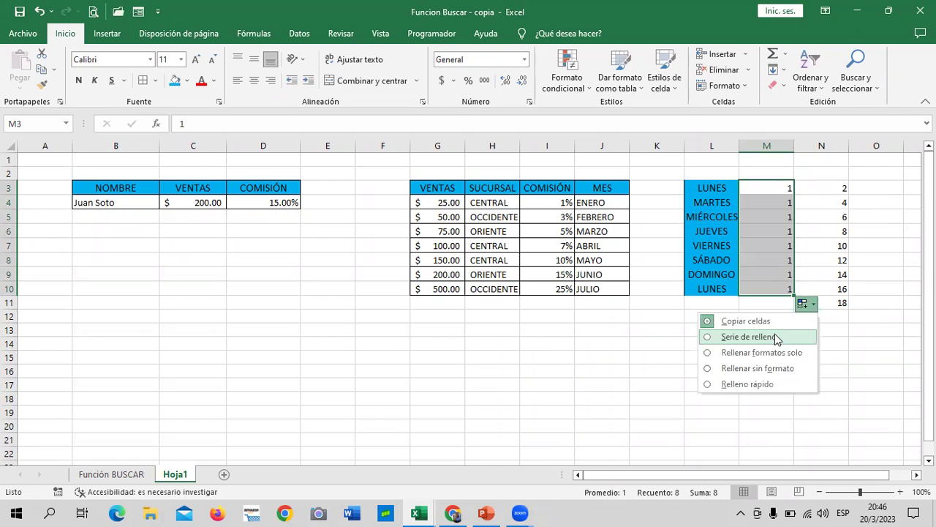
click(788, 336)
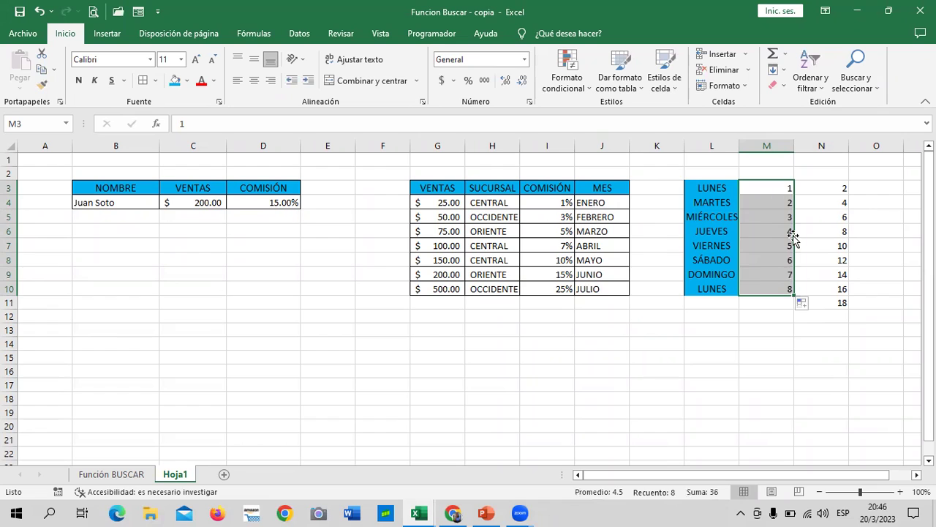
click(780, 332)
- Enter 10 and 20 in O3:O4 and extend the tens series down to 90 in O11
click(882, 185)
text(10)
key(Return)
text(20)
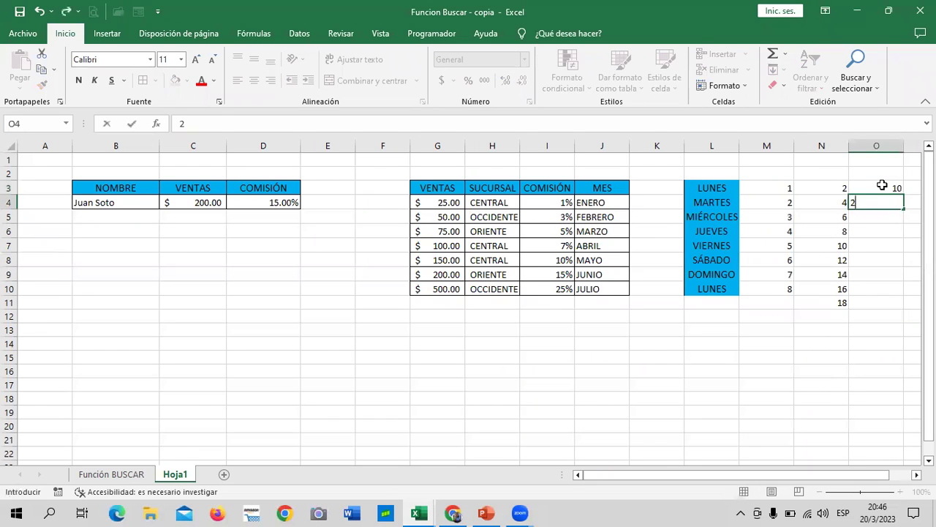
key(Return)
drag(882, 185, 878, 203)
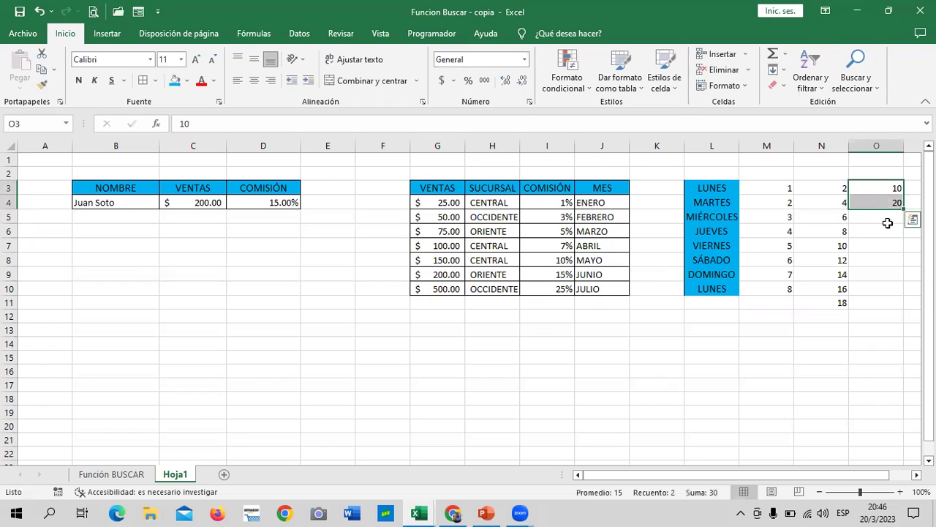
drag(904, 210, 913, 309)
click(874, 209)
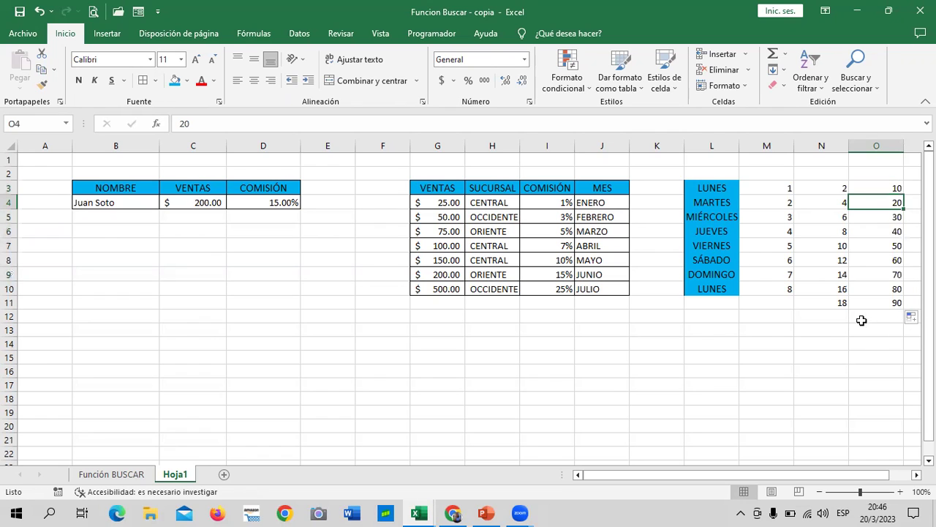
click(878, 188)
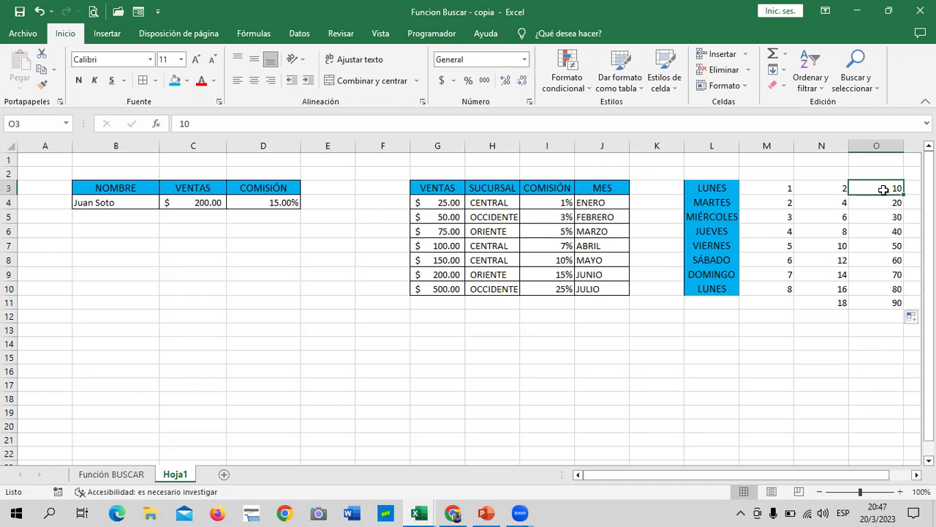
click(835, 185)
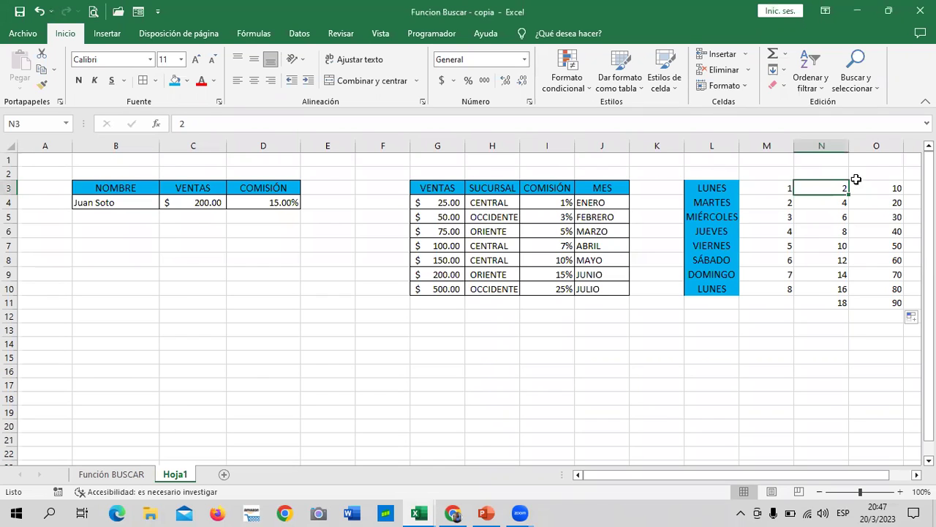
click(723, 187)
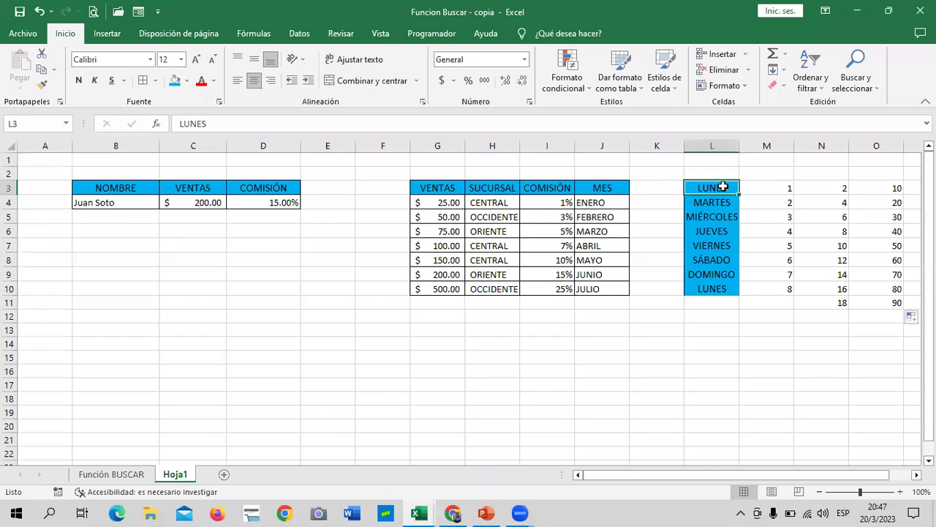
click(617, 203)
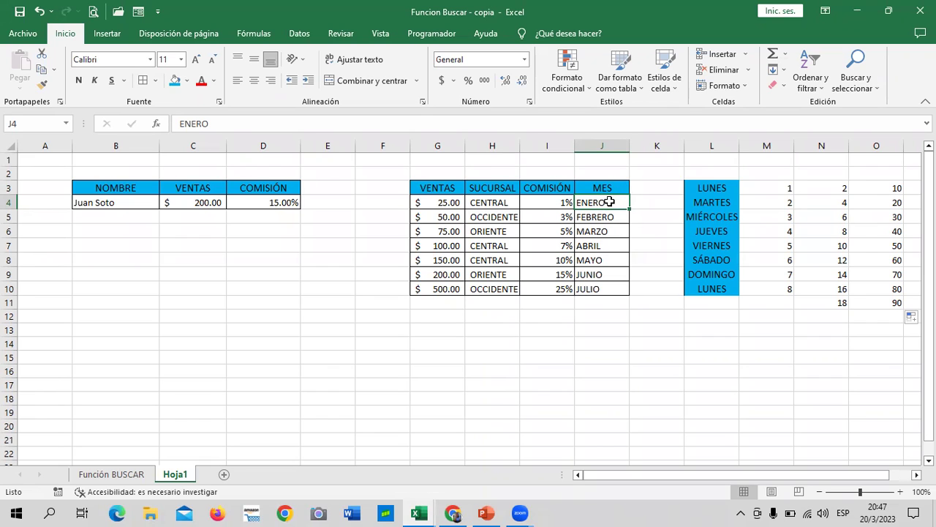
click(606, 214)
click(608, 205)
click(125, 346)
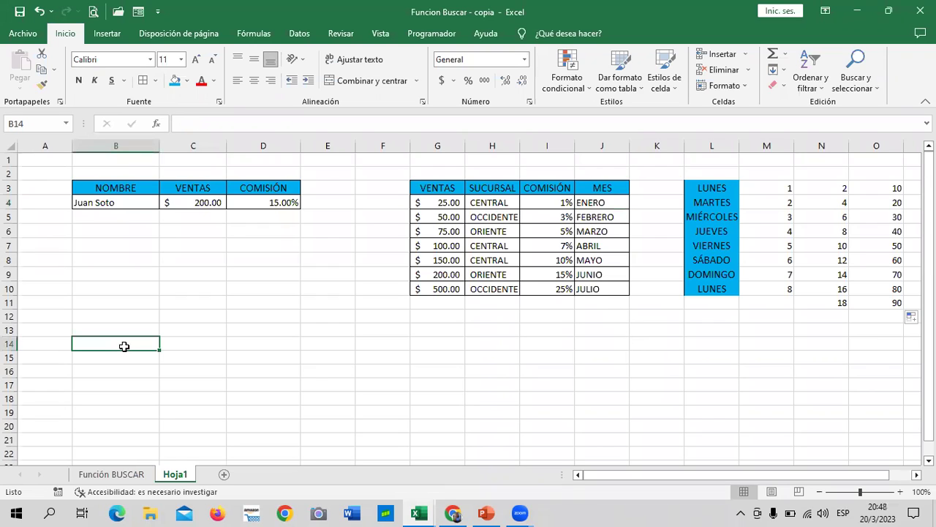
click(245, 347)
mouse_move(128, 347)
mouse_down()
mouse_move(627, 366)
mouse_move(776, 351)
mouse_up()
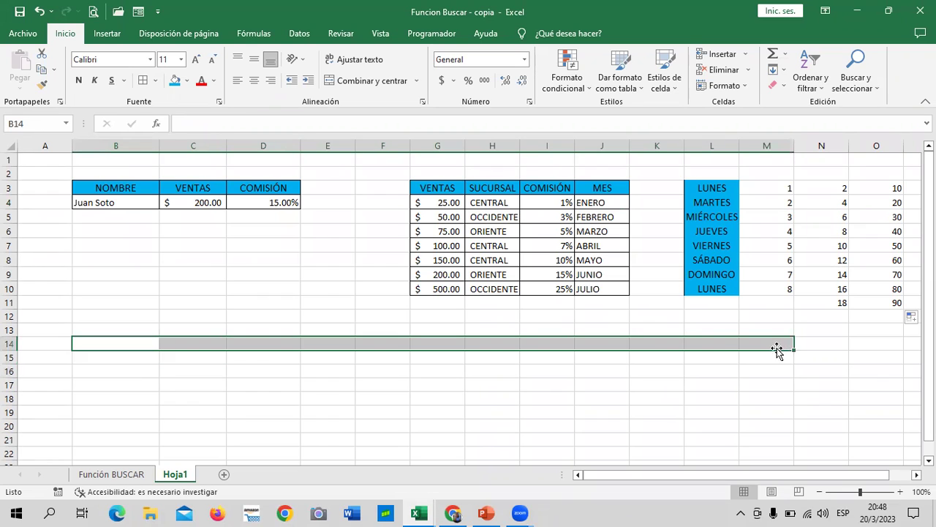
click(156, 387)
click(126, 340)
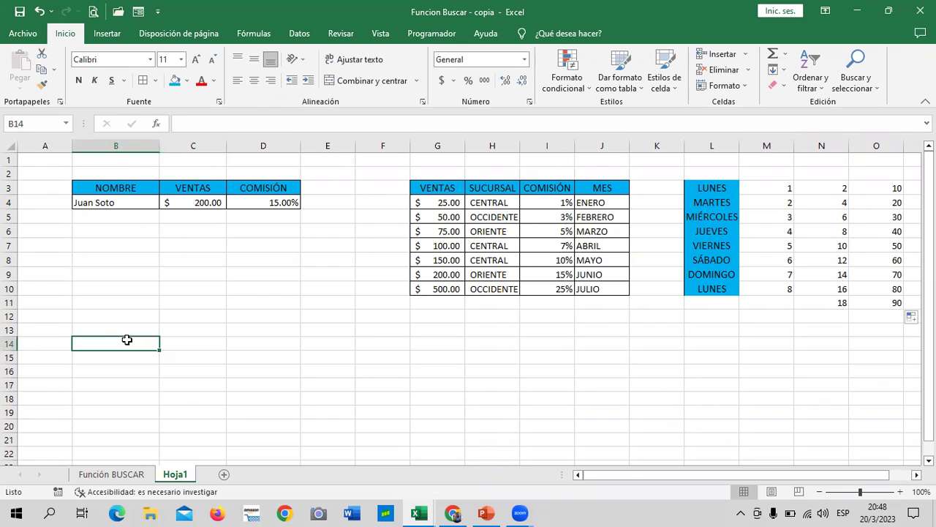
click(214, 346)
click(275, 344)
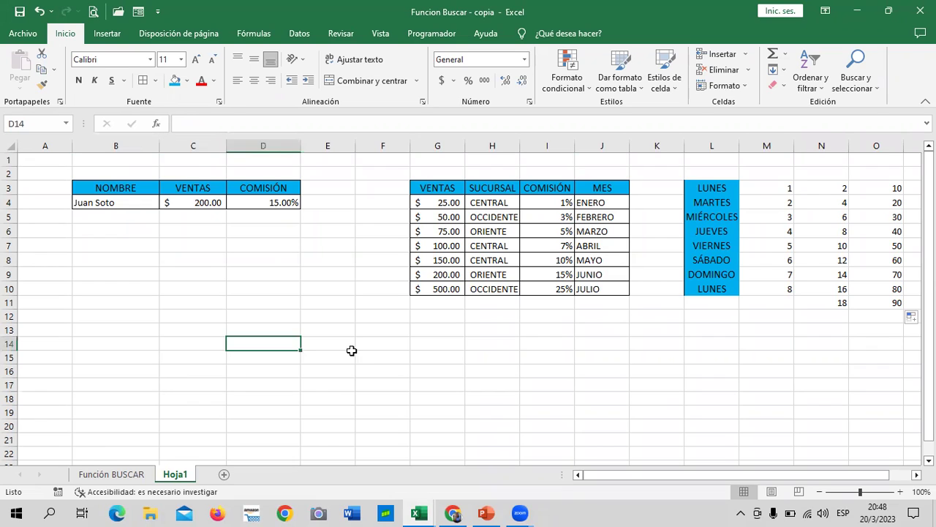
click(341, 343)
click(405, 353)
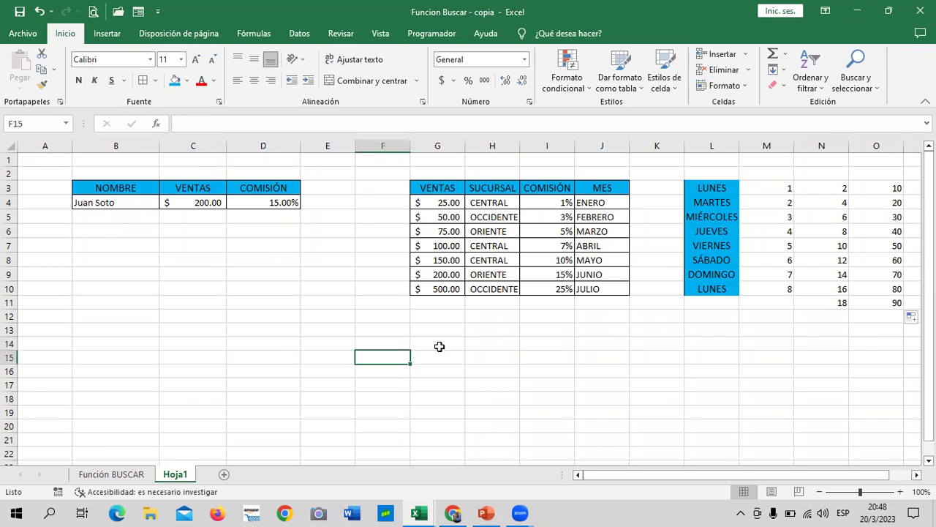
click(460, 343)
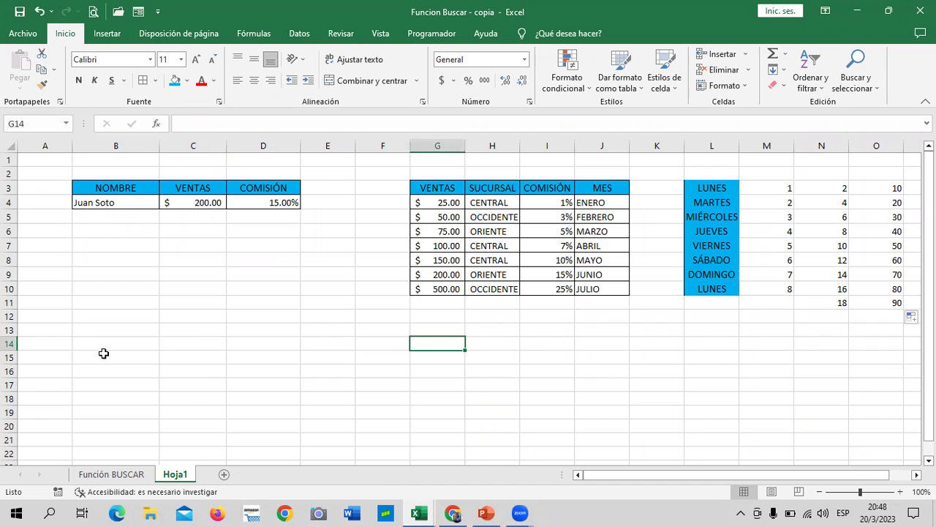
drag(104, 354, 788, 334)
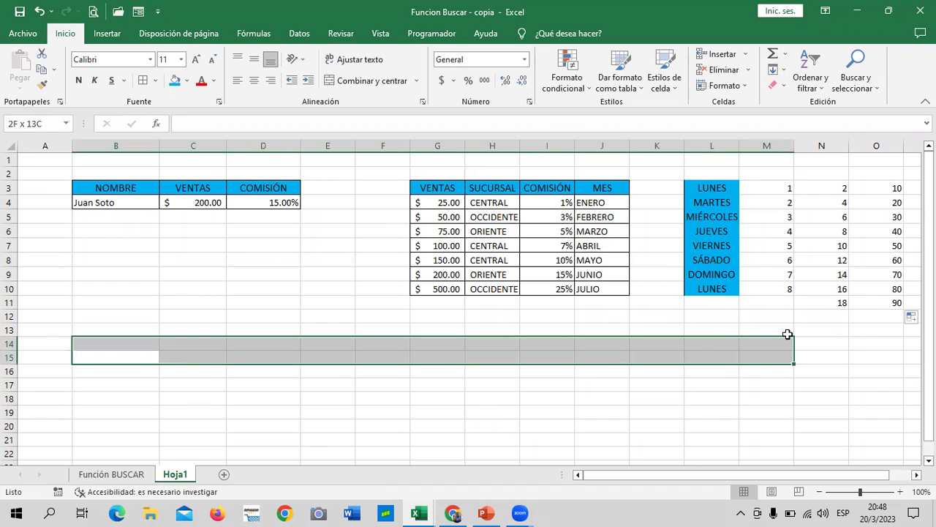
drag(788, 334, 786, 355)
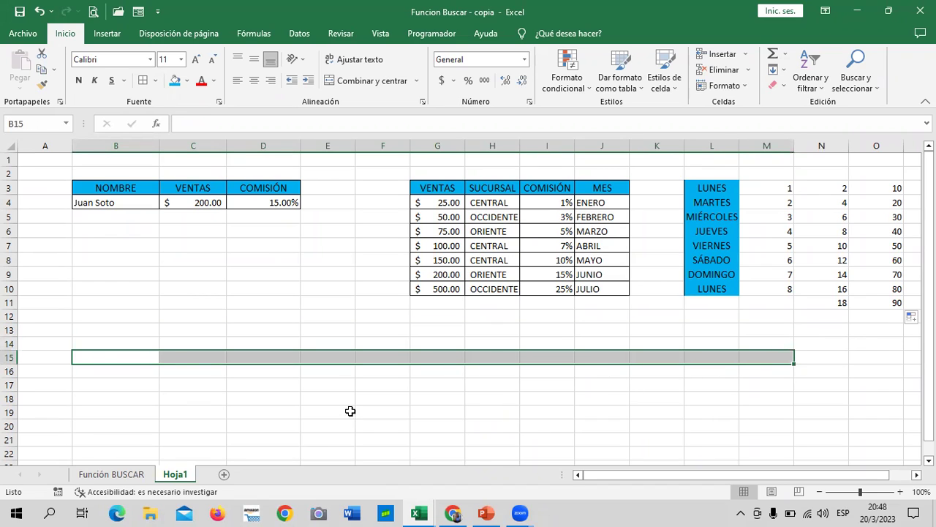
click(328, 411)
click(90, 325)
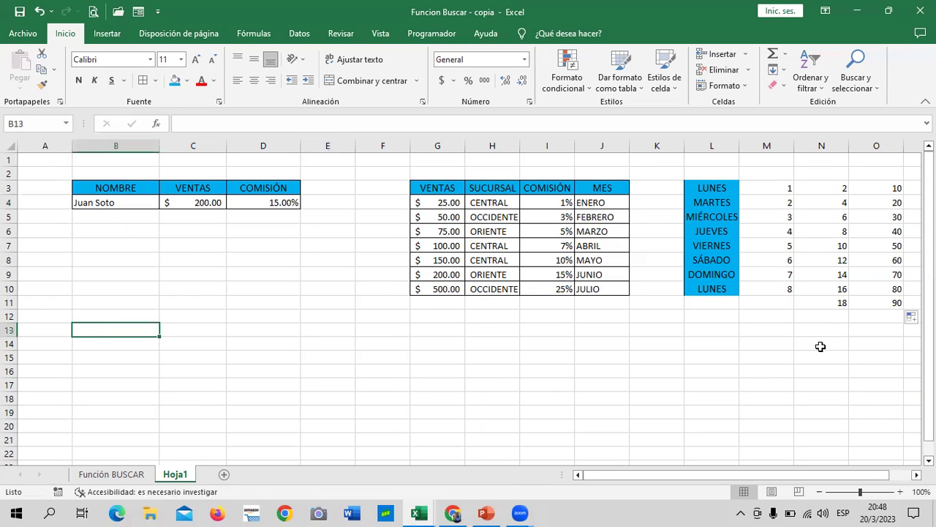
click(523, 339)
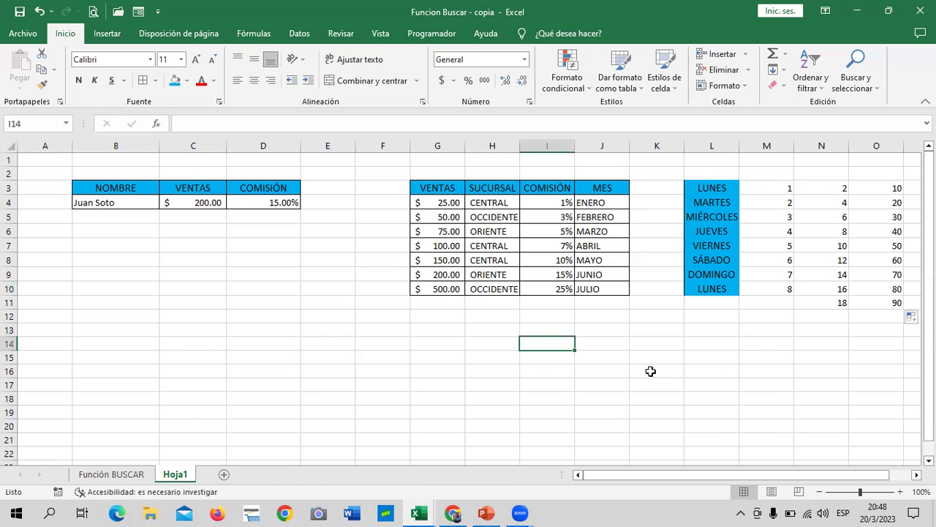
click(748, 370)
click(611, 202)
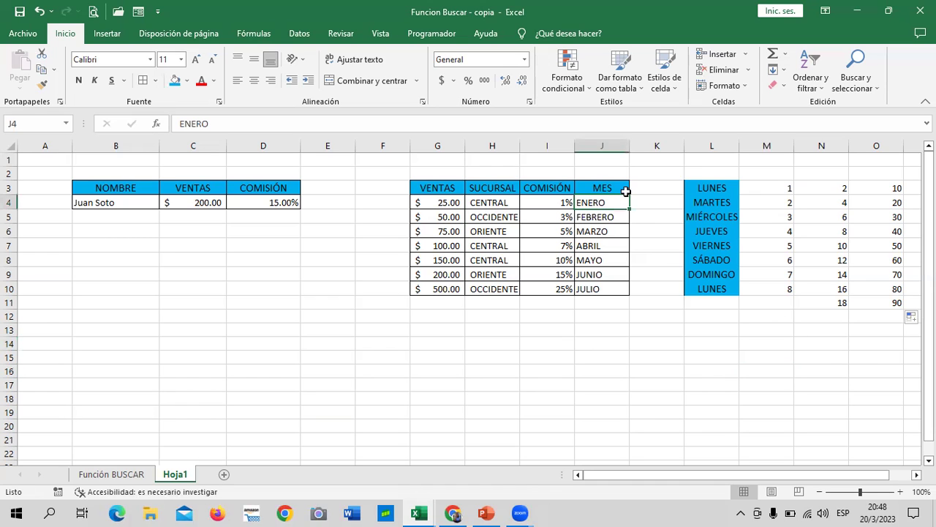
click(620, 355)
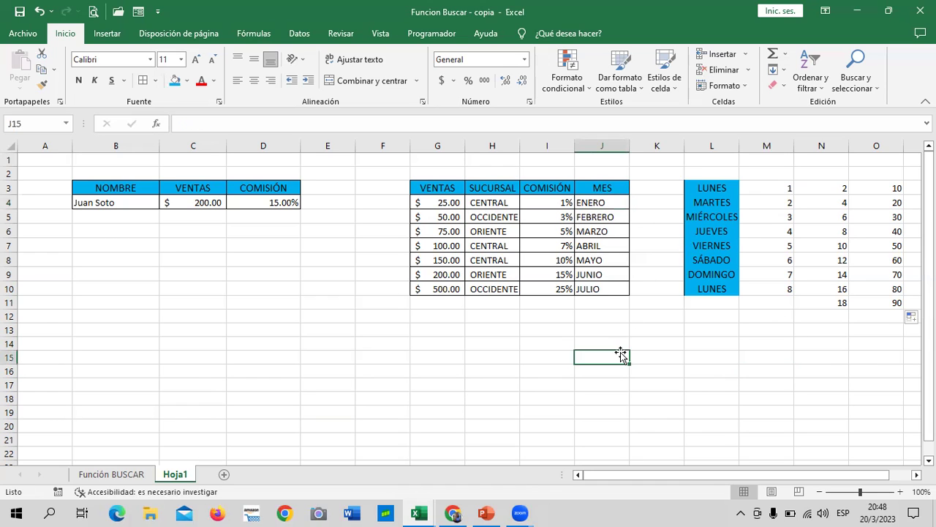
click(242, 205)
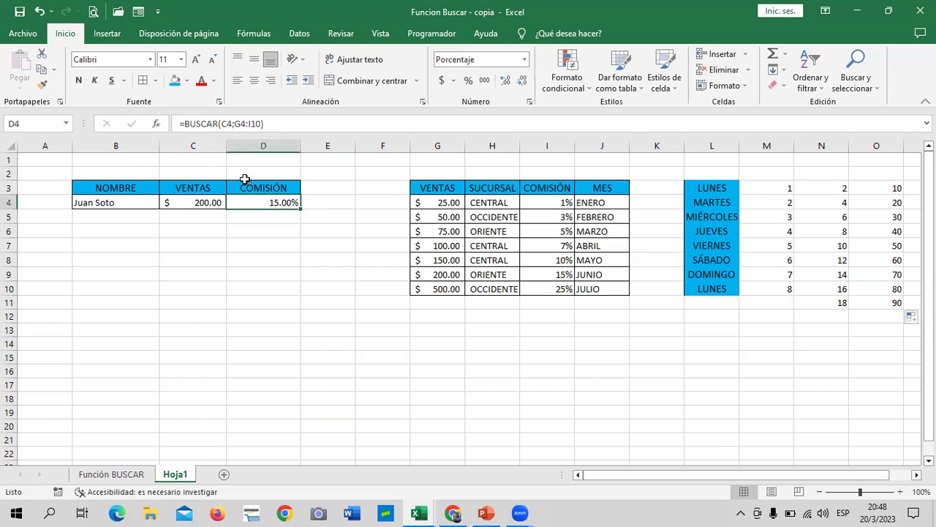
- Change D4's formula to =BUSCAR(C4;G4:J10) so the $ 200.00 sale returns JUNIO
click(290, 124)
key(BackSpace)
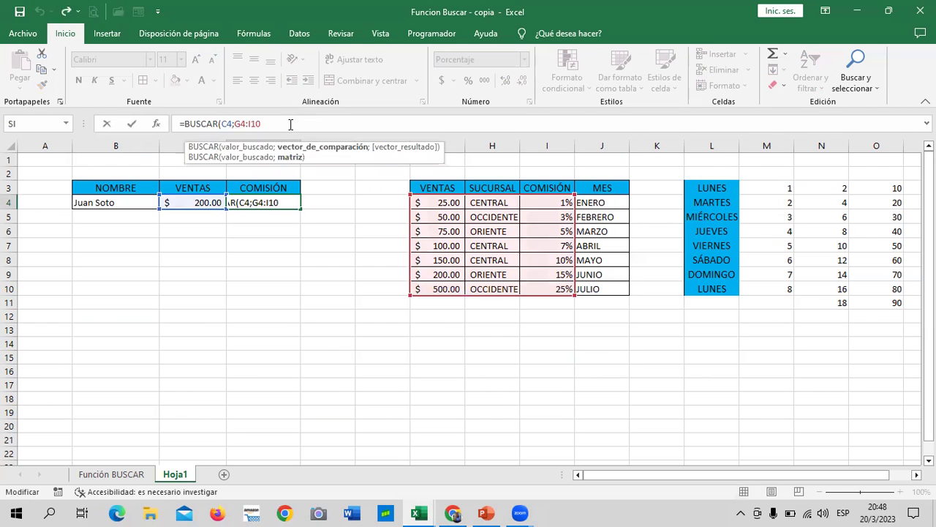
key(BackSpace)
key(BackSpace)
key(BackSpace)
key(BackSpace)
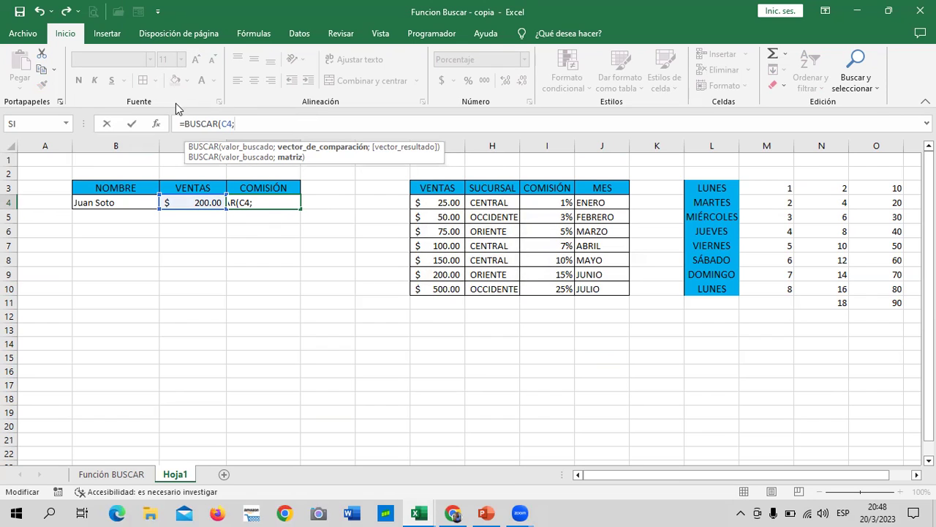
mouse_move(452, 205)
mouse_down()
mouse_move(597, 248)
mouse_move(621, 292)
mouse_up()
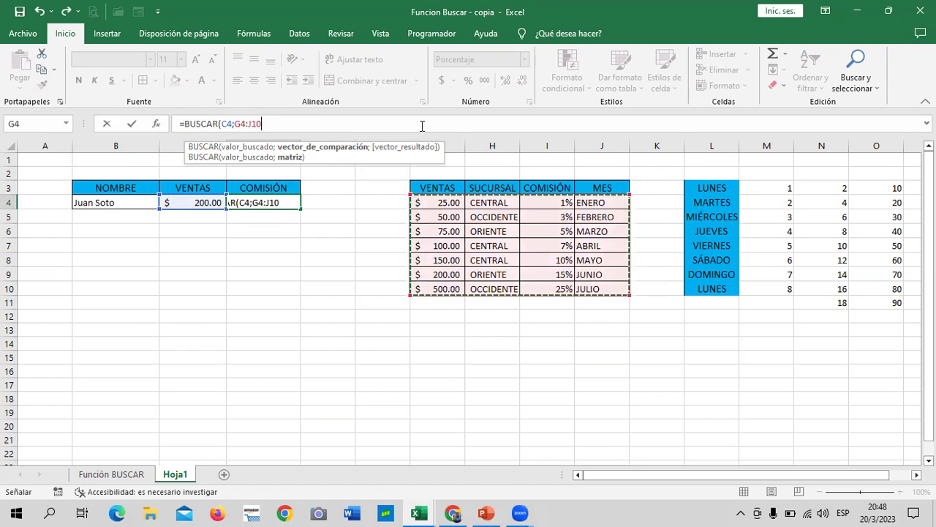
text())
key(Return)
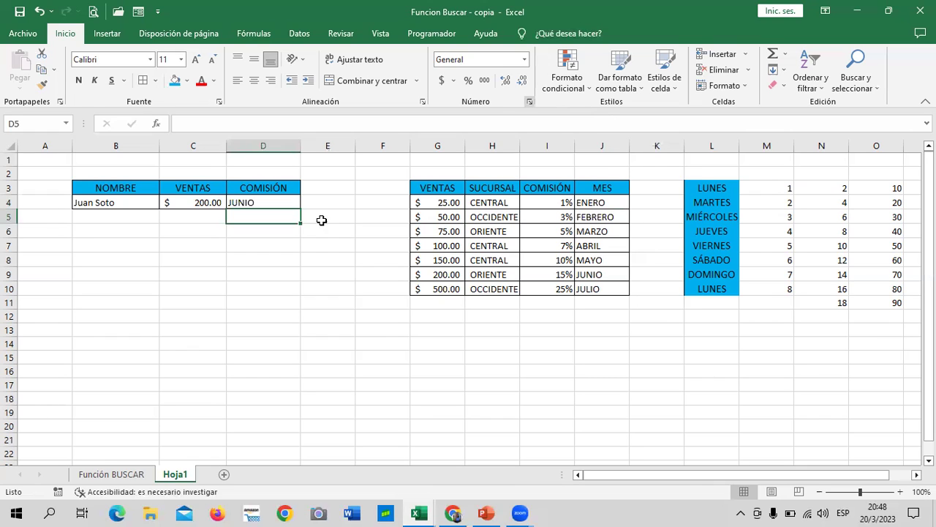
click(283, 199)
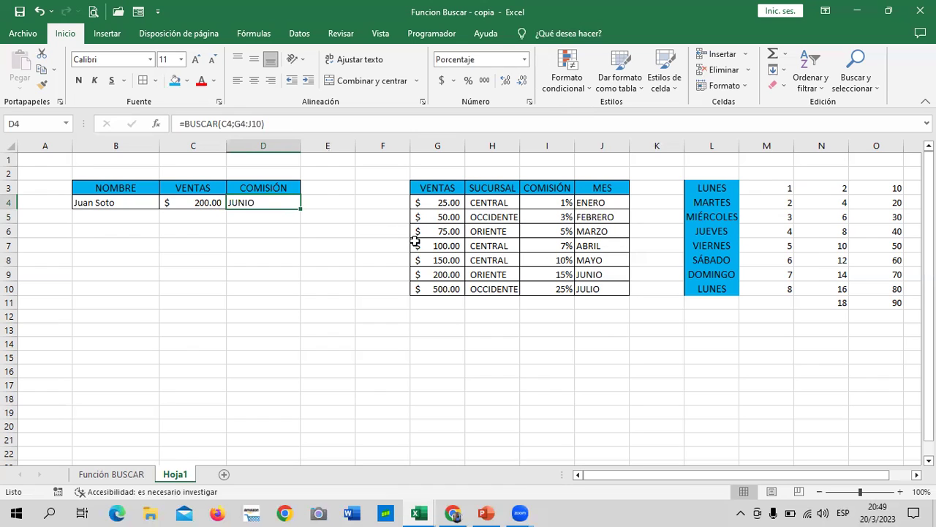
- Rewrite D4's formula as =BUSCAR(C4;G4:G10; with VENTAS as the comparison vector
click(319, 117)
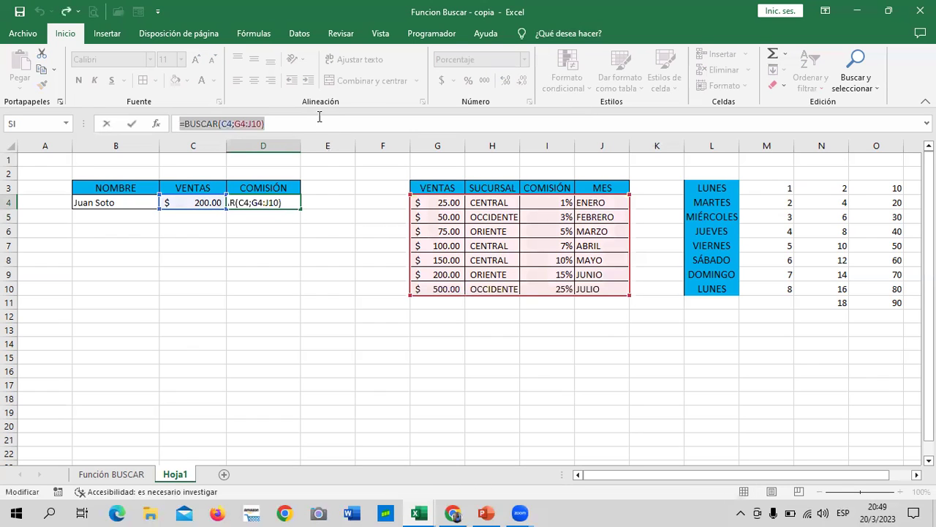
click(318, 126)
key(BackSpace)
key(BackSpace)
key(BackSpace)
key(BackSpace)
key(BackSpace)
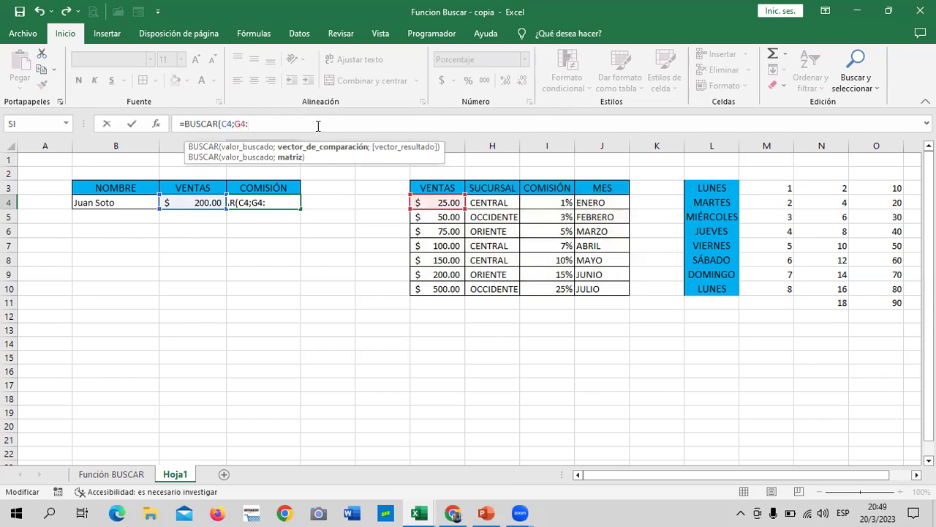
key(BackSpace)
key(BackSpace)
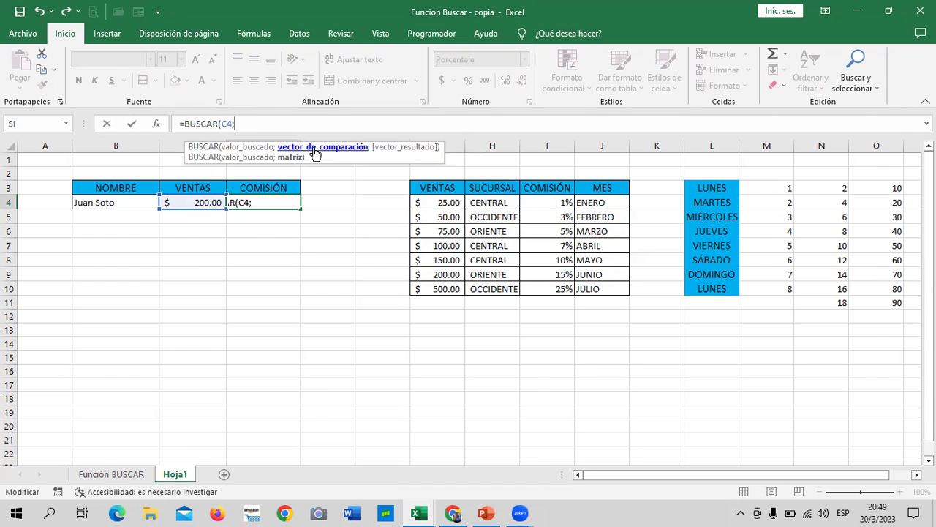
drag(450, 199, 445, 290)
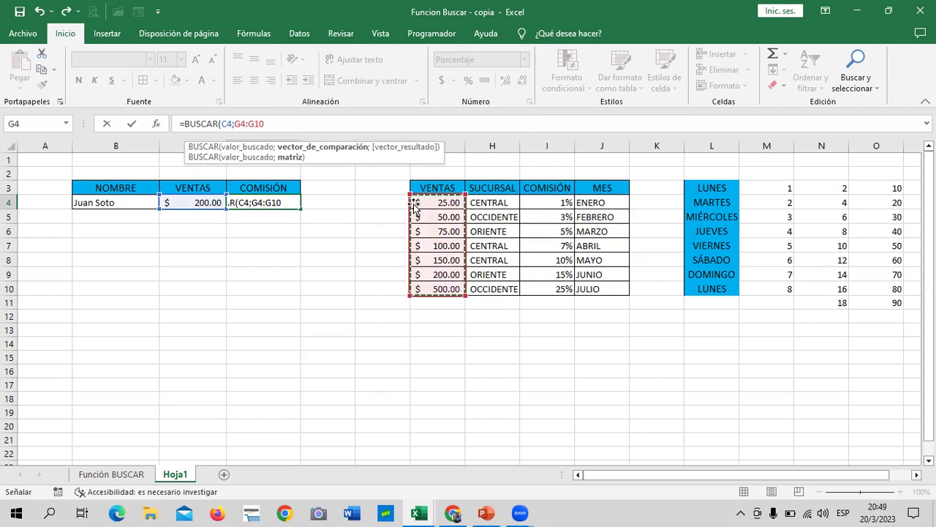
text(;)
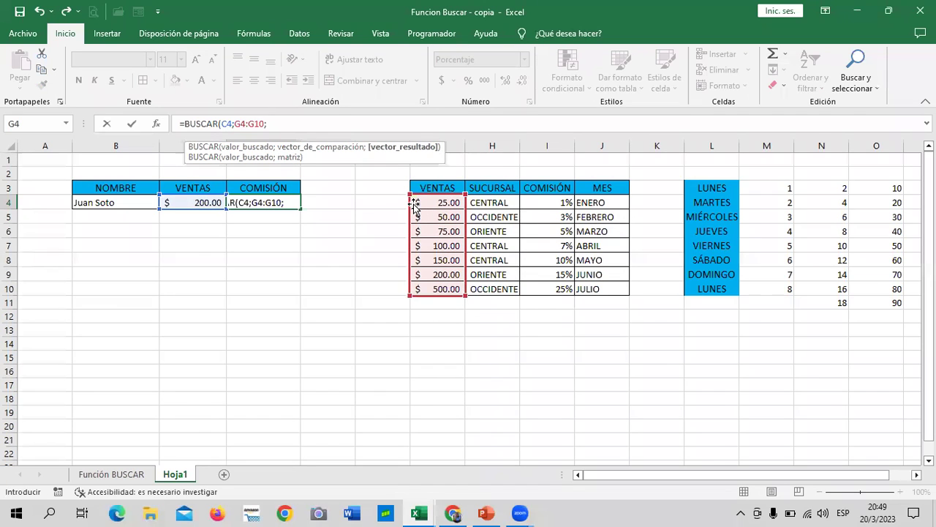
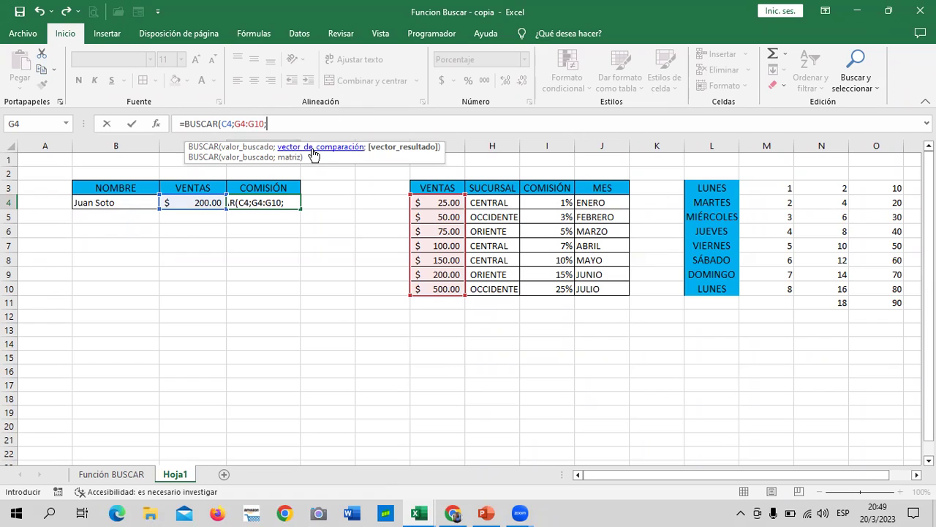
- Finish D4 as =BUSCAR(C4;G4:G10;I4:I10), returning a 15.00% commission for the 200.00 sale
drag(553, 204, 552, 284)
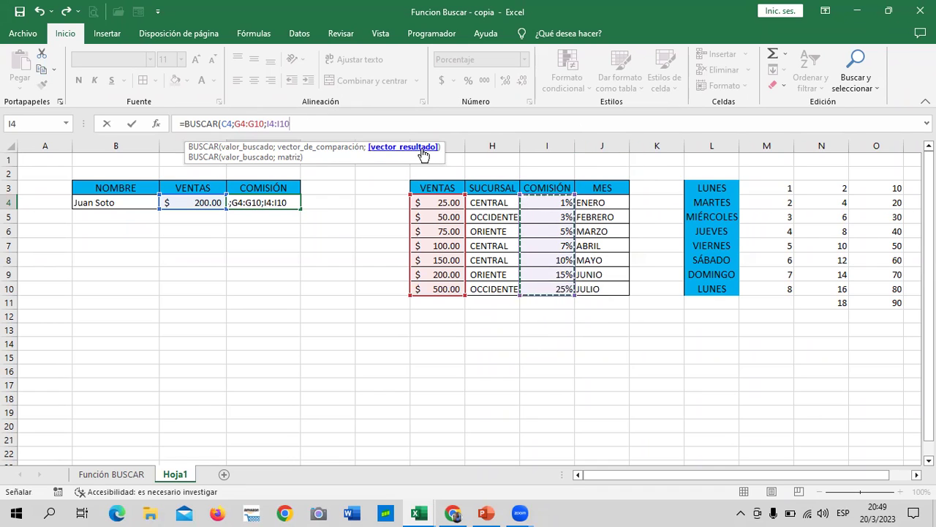
text())
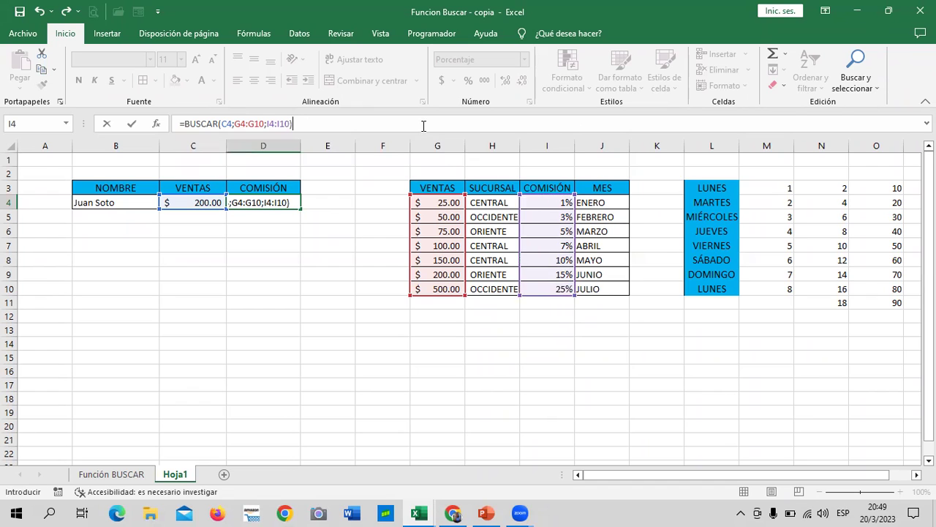
key(Return)
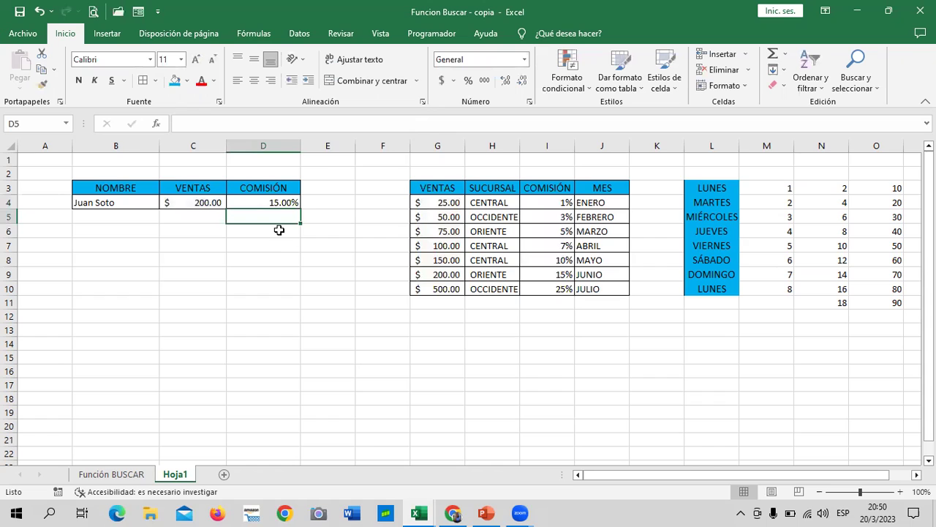
- Choose $500.00 from C4's allowed sales list so D4's commission becomes 25.00%
click(270, 204)
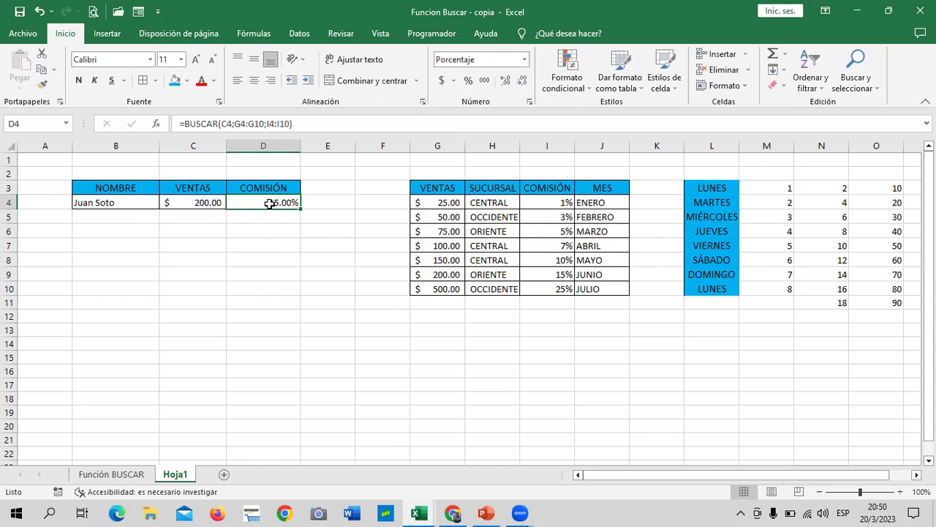
click(202, 202)
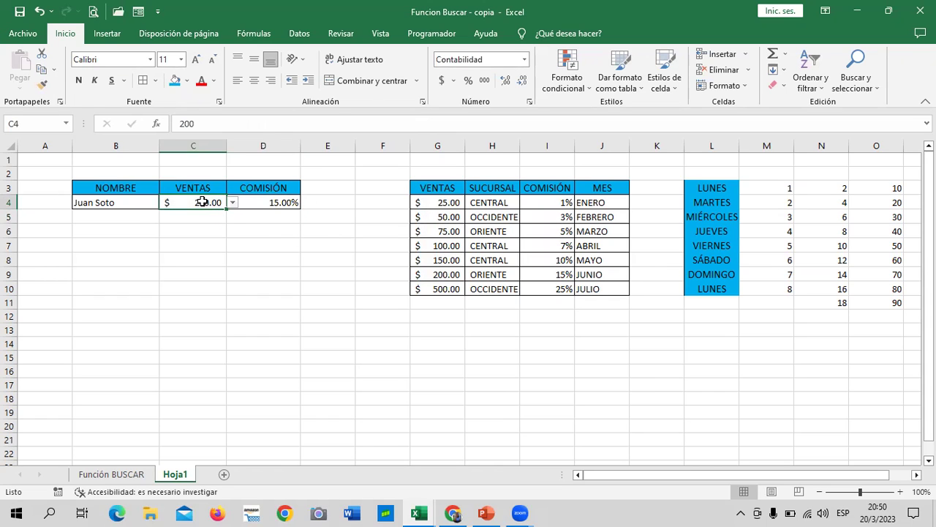
click(233, 203)
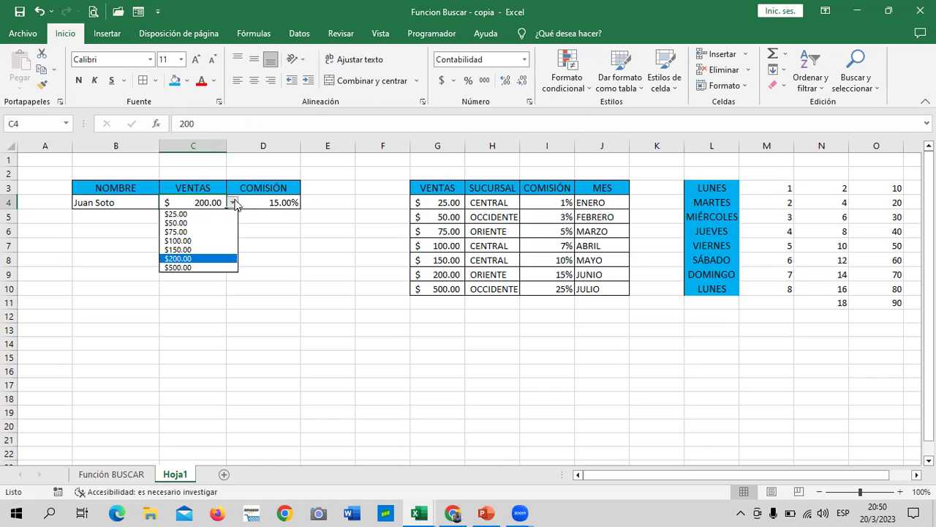
click(198, 268)
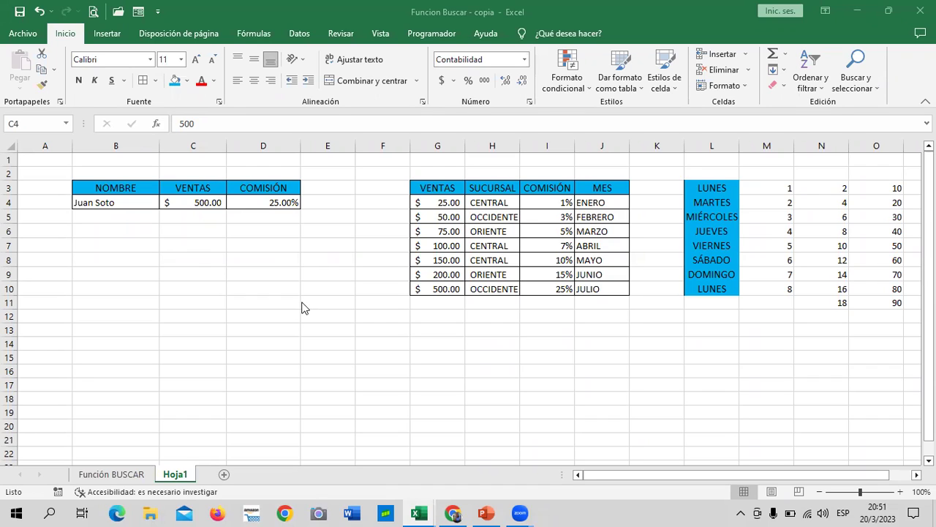
click(349, 311)
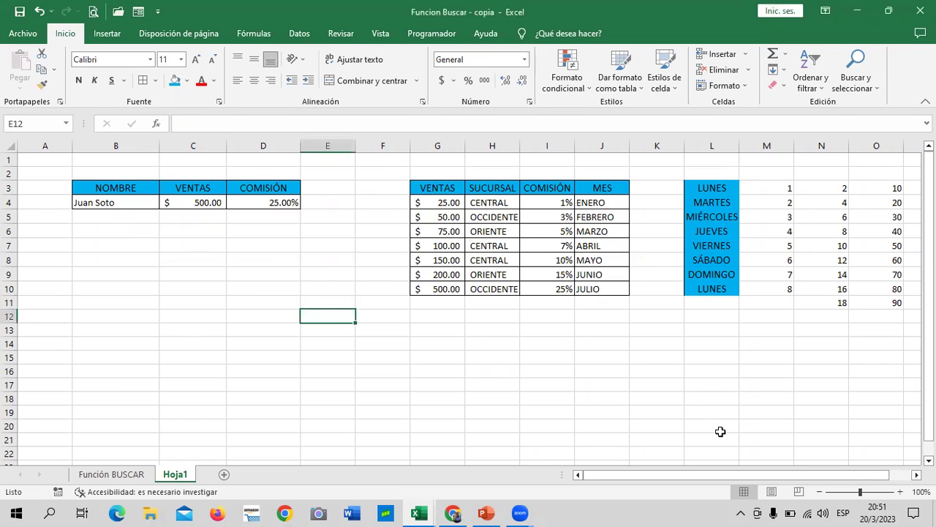
- Browse the BUSCAR slides from slide 5 to slide 8 on BUSCAR elements, then return to the course page
click(479, 512)
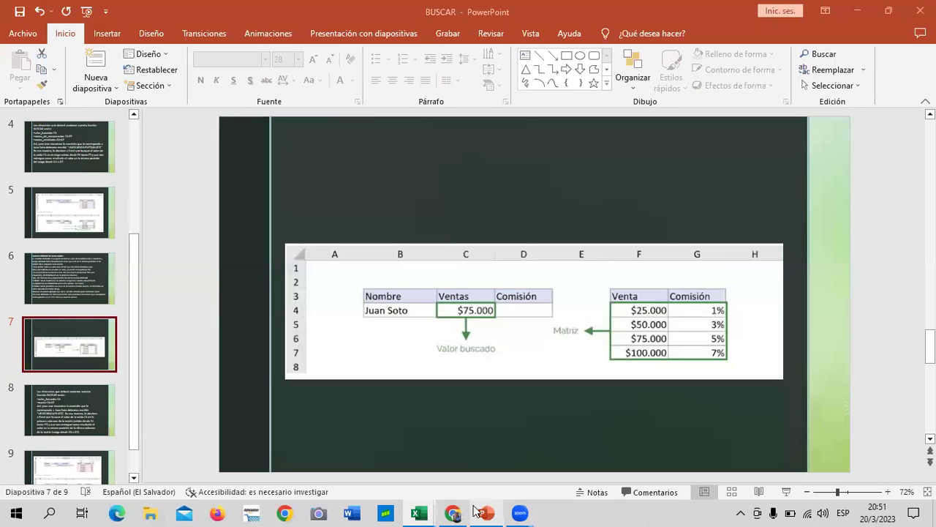
drag(132, 335, 156, 150)
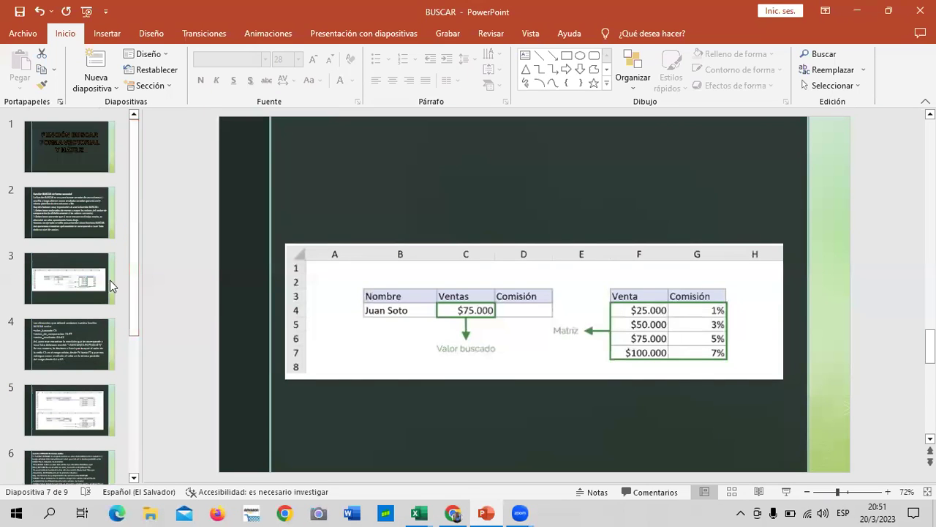
click(63, 354)
click(67, 406)
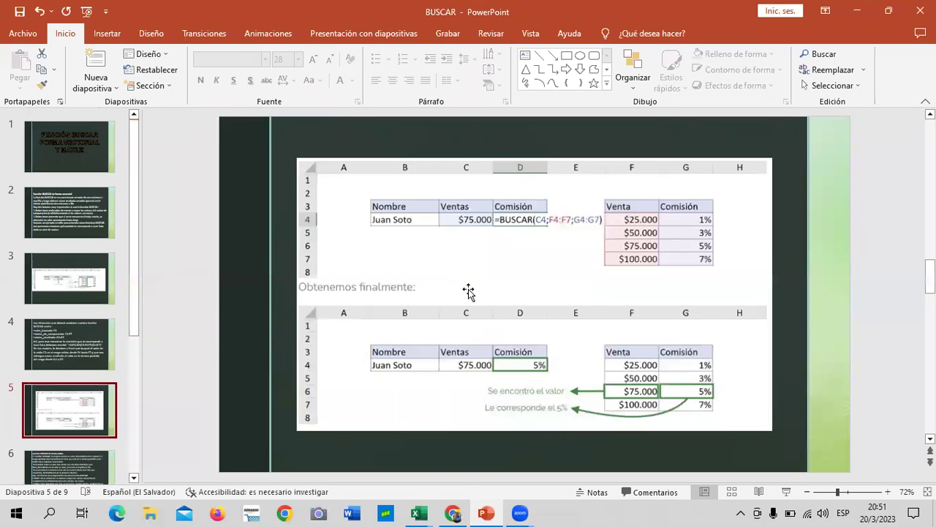
drag(129, 225, 129, 383)
click(72, 435)
click(70, 358)
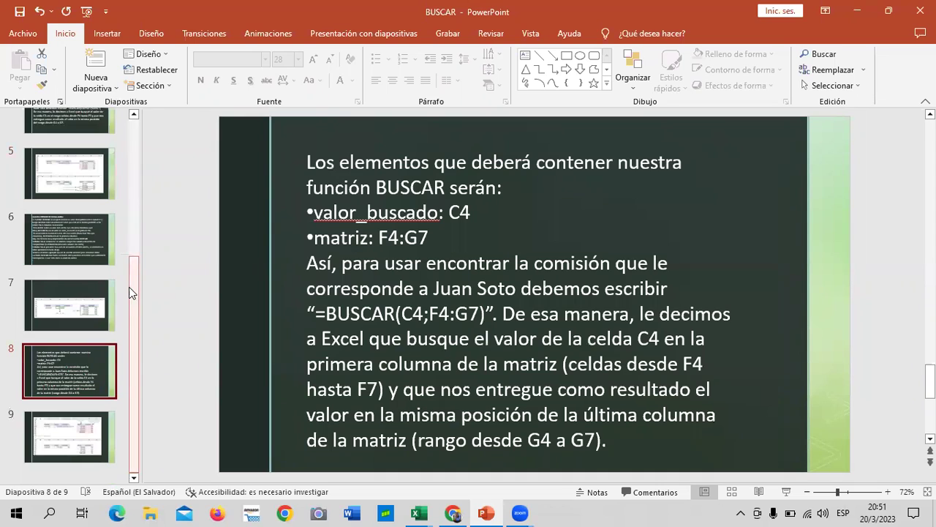
drag(139, 287, 132, 146)
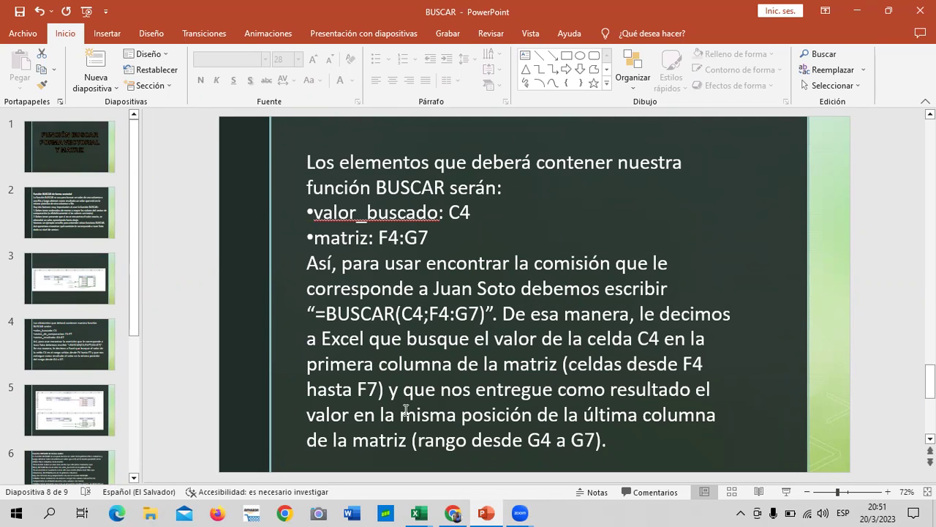
click(455, 512)
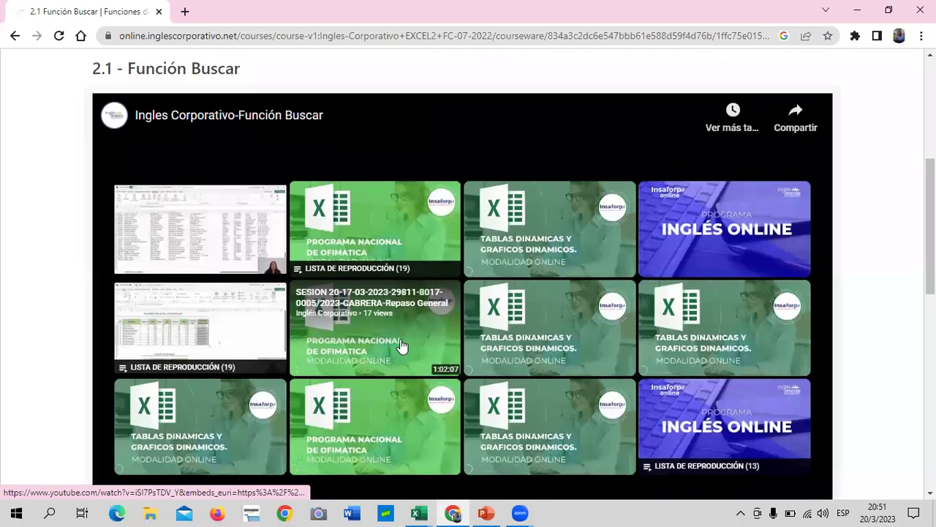
- Open lesson 2.2 Laboratorio 1 from the unit navigation bar beside the Función Buscar video
scroll(403, 348, up, 5)
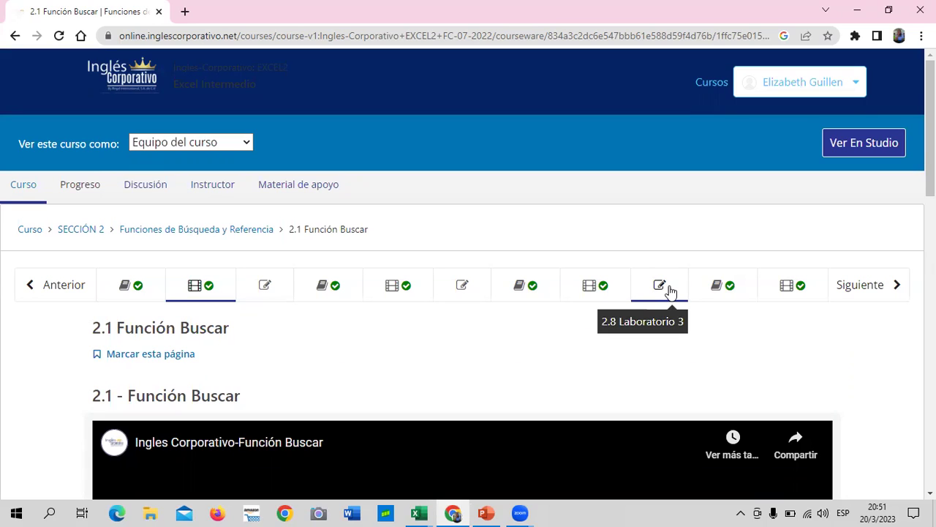
click(269, 285)
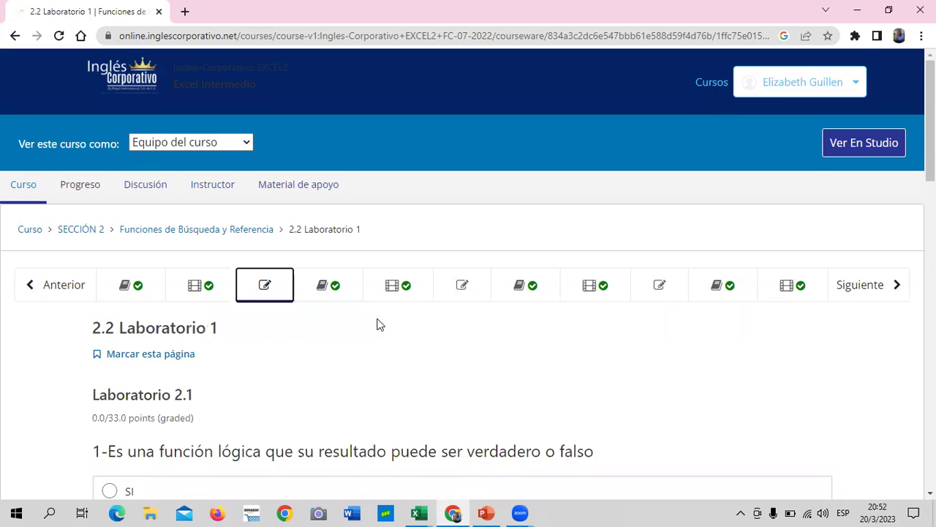
scroll(378, 319, down, 2)
scroll(379, 318, down, 3)
scroll(378, 319, down, 4)
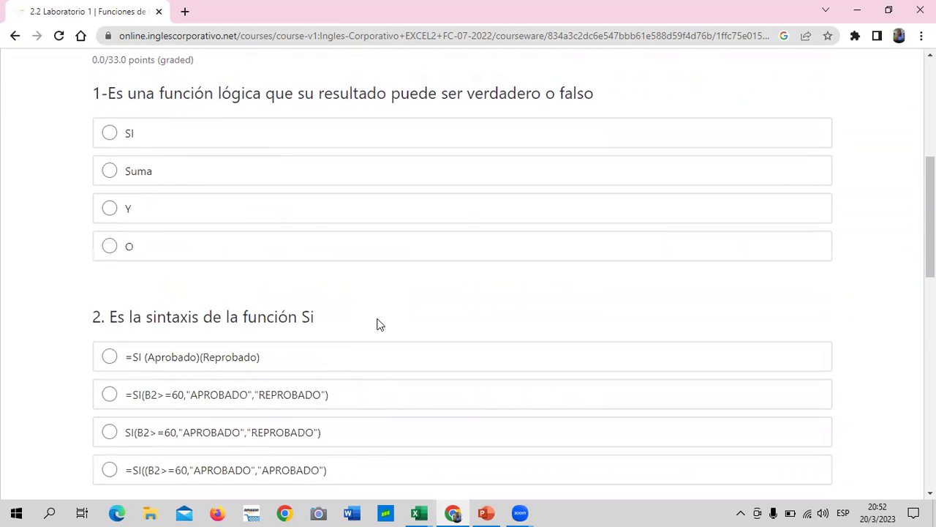
scroll(379, 319, down, 3)
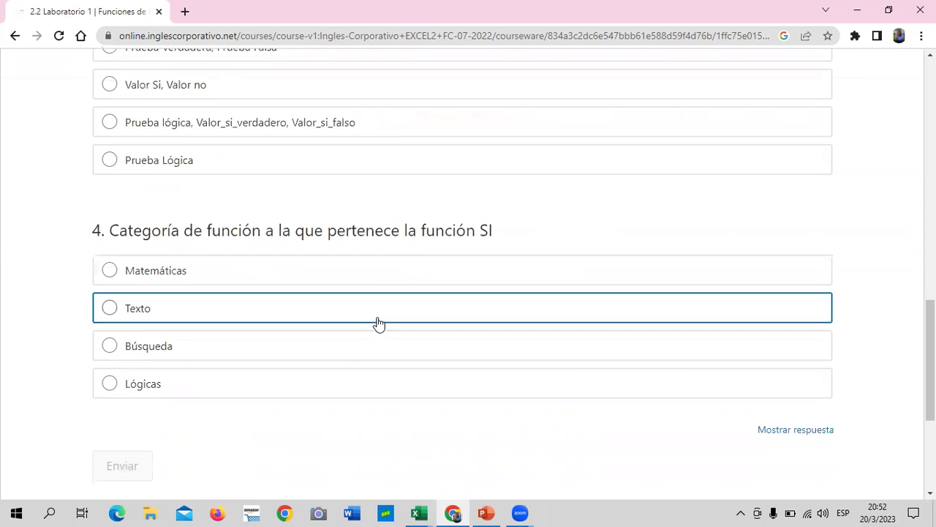
scroll(379, 323, up, 3)
scroll(378, 322, up, 4)
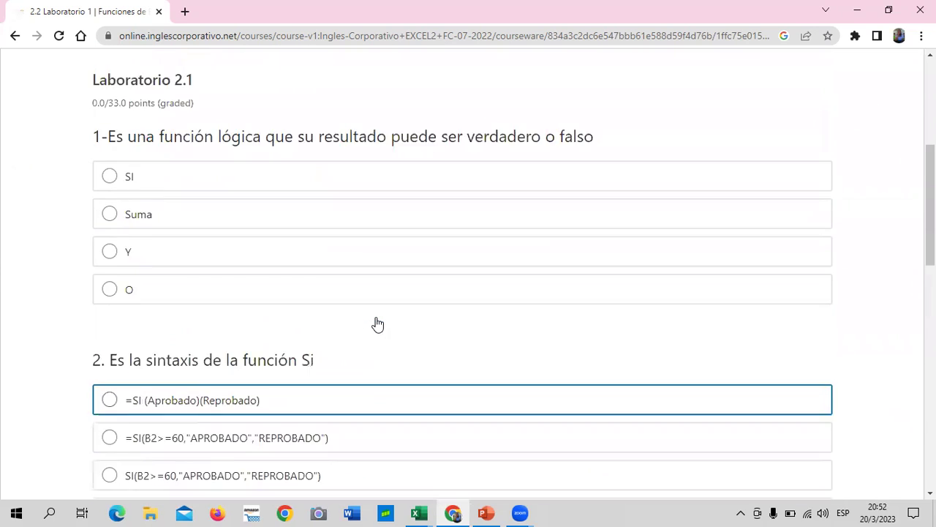
scroll(377, 323, up, 3)
scroll(375, 322, up, 2)
scroll(375, 322, down, 3)
scroll(375, 322, down, 1)
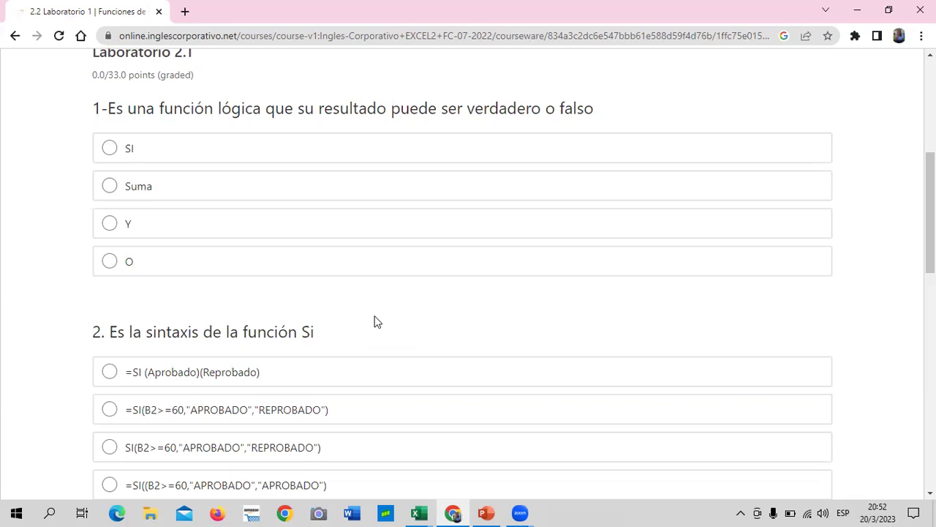
scroll(375, 320, up, 4)
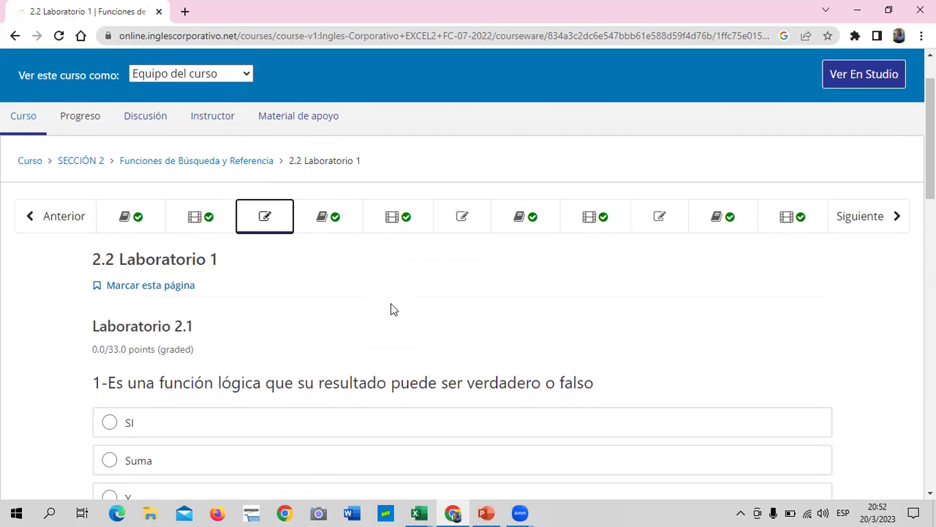
scroll(386, 306, down, 2)
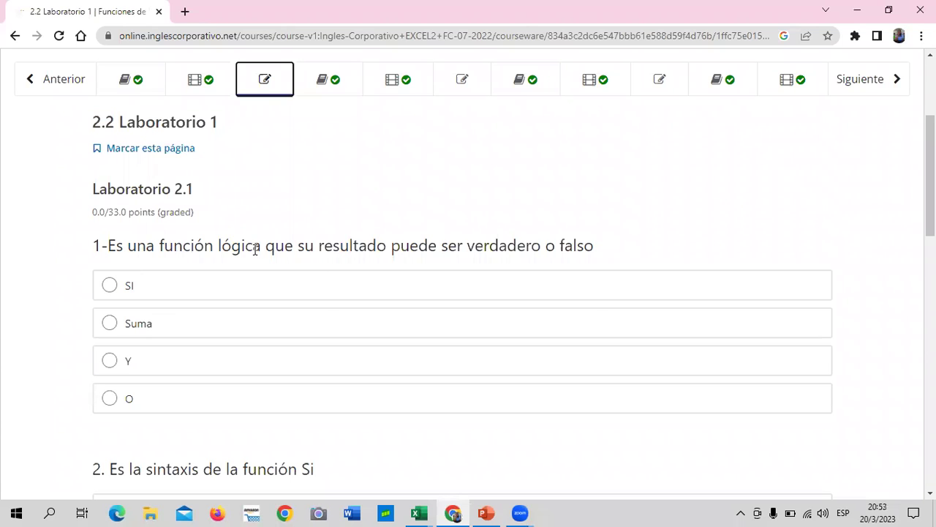
scroll(417, 258, down, 1)
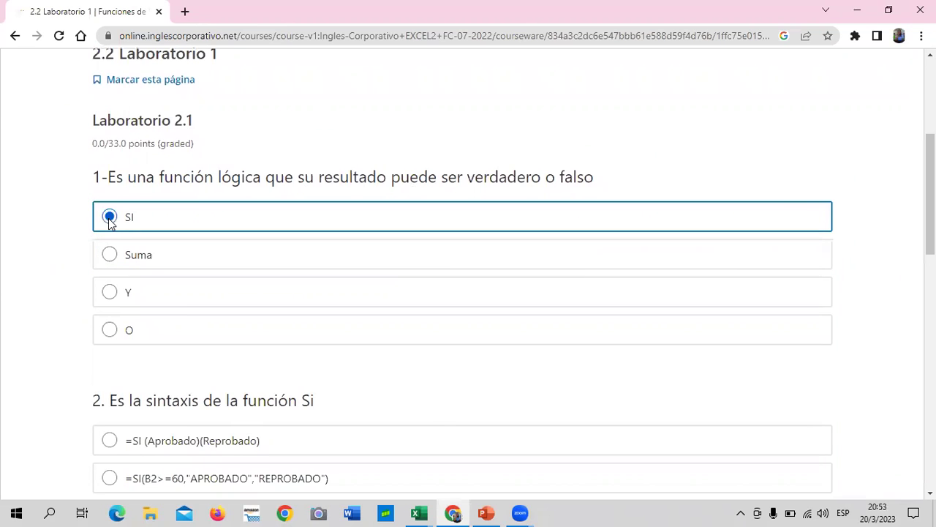
scroll(183, 227, down, 3)
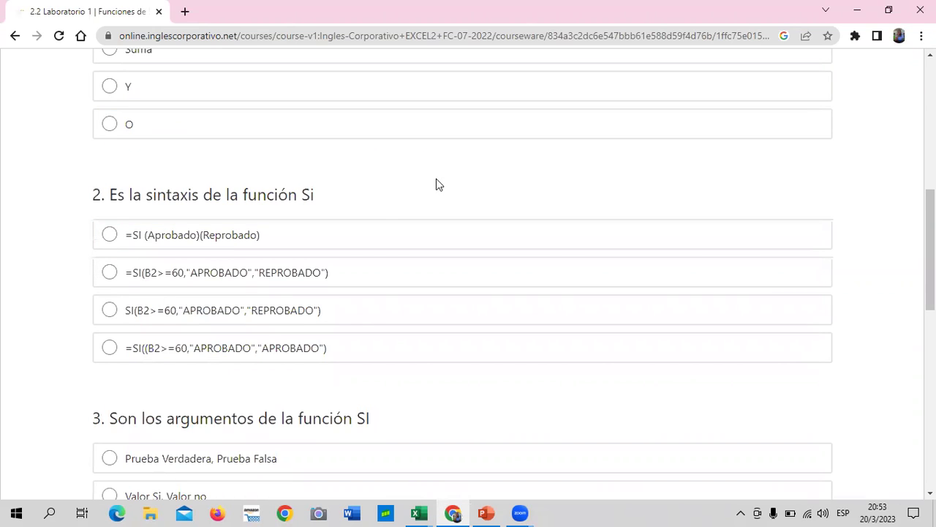
click(111, 274)
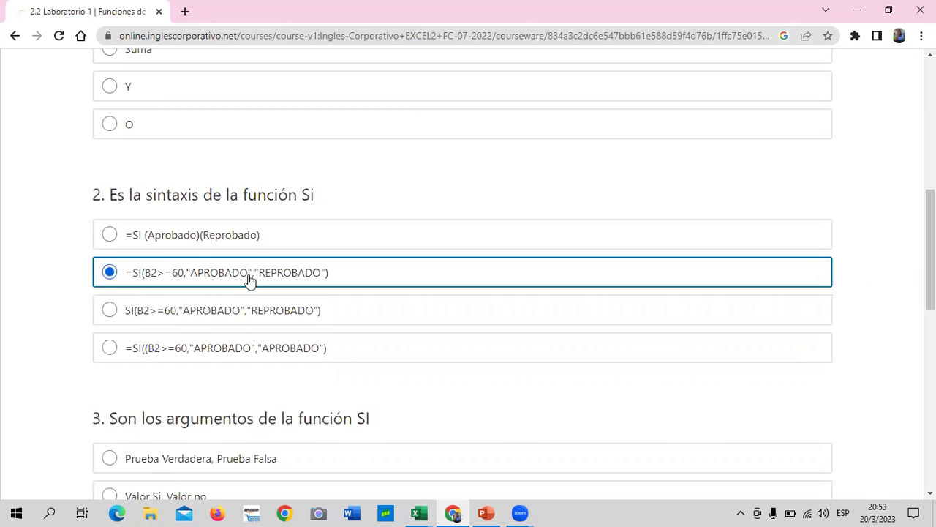
scroll(248, 282, down, 3)
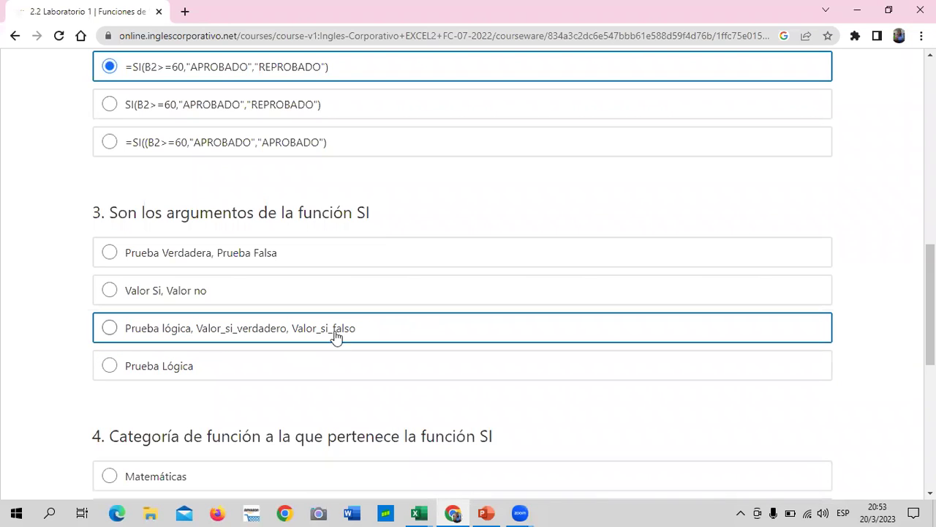
click(111, 331)
scroll(241, 307, down, 3)
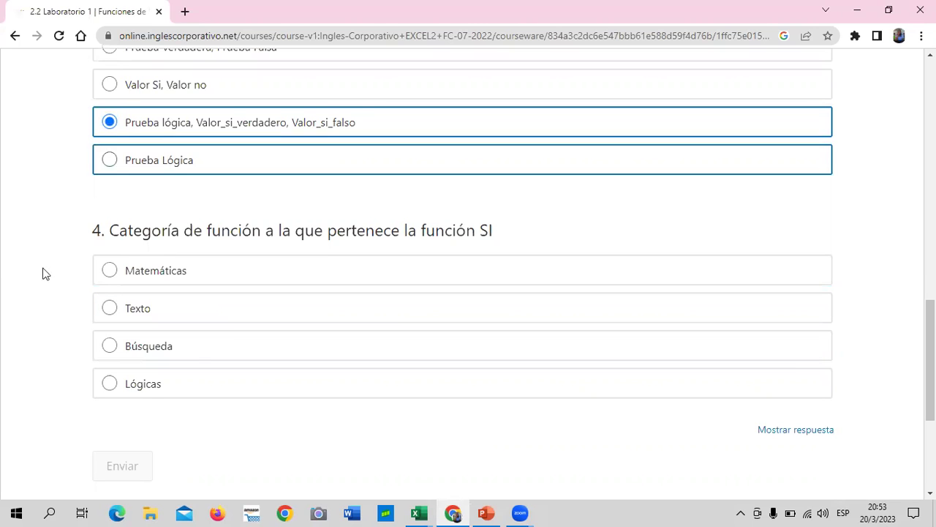
click(108, 383)
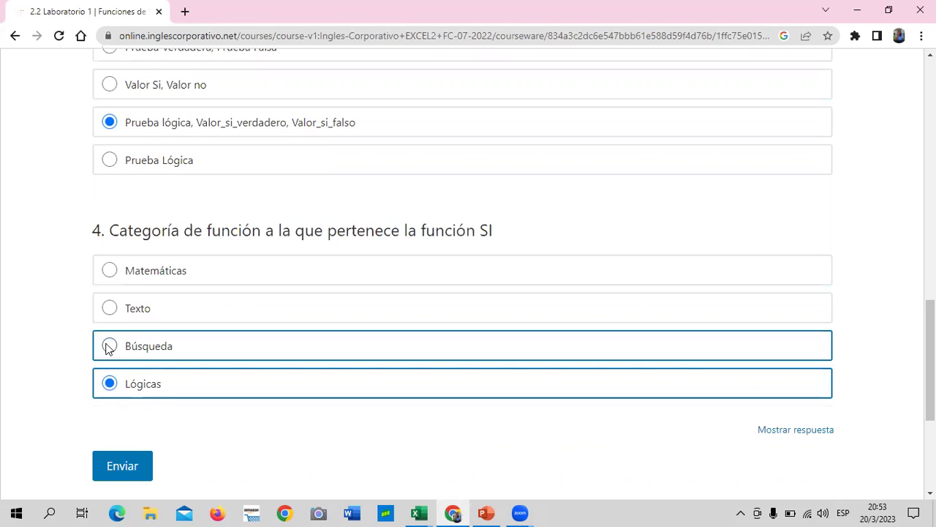
scroll(347, 352, down, 2)
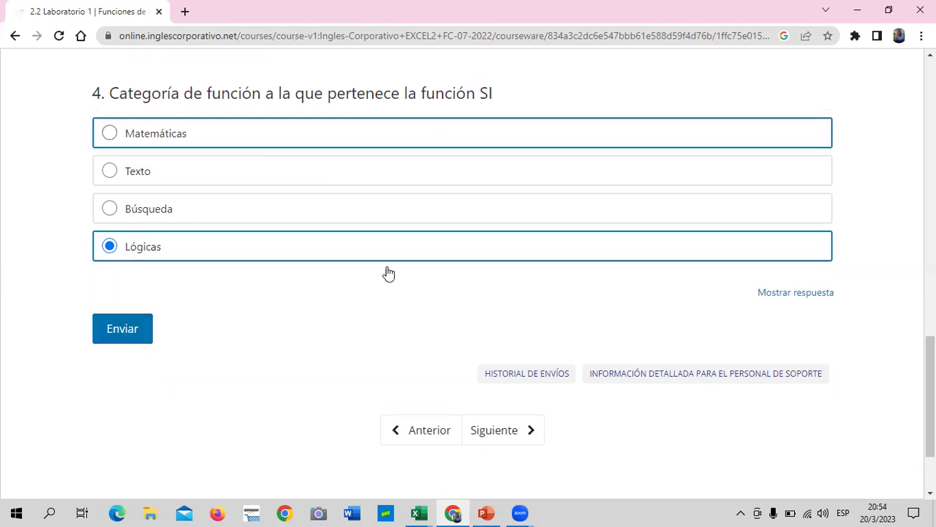
scroll(469, 373, down, 2)
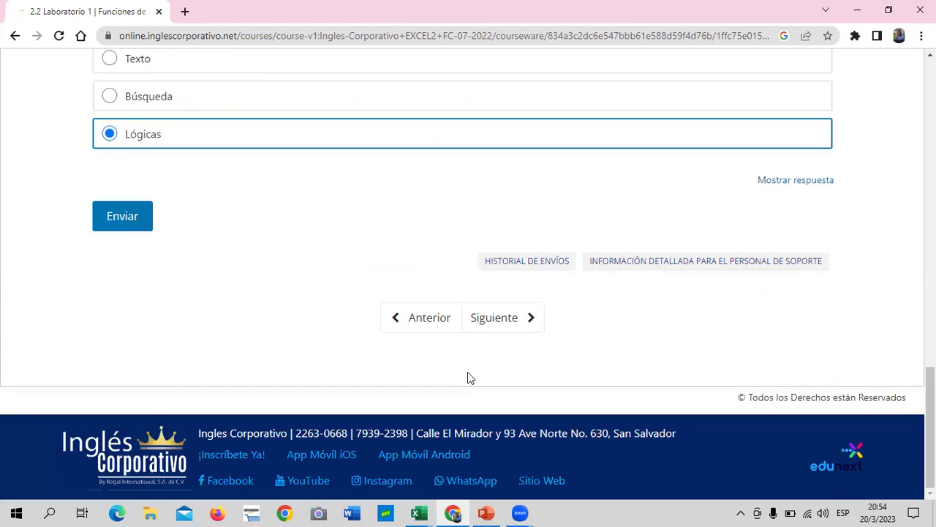
scroll(468, 371, up, 2)
scroll(468, 372, up, 4)
scroll(468, 372, up, 2)
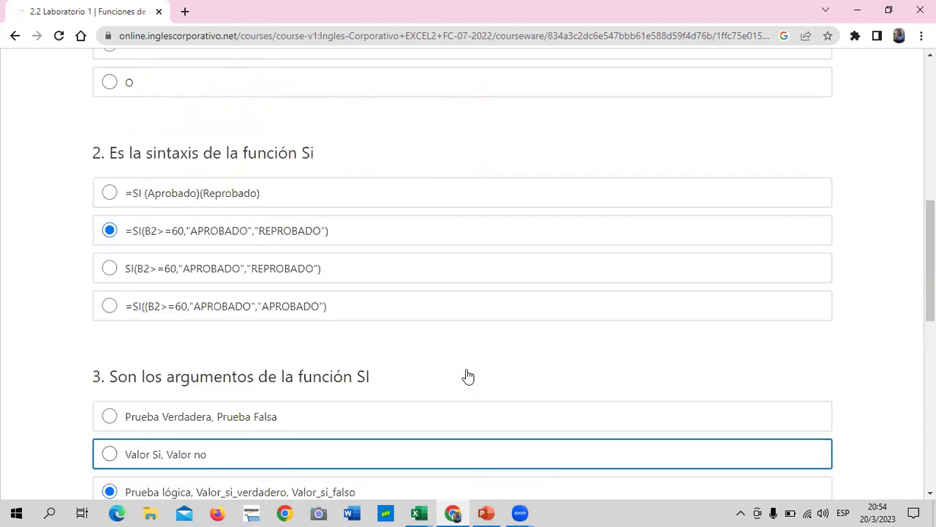
scroll(468, 371, up, 5)
scroll(468, 376, up, 2)
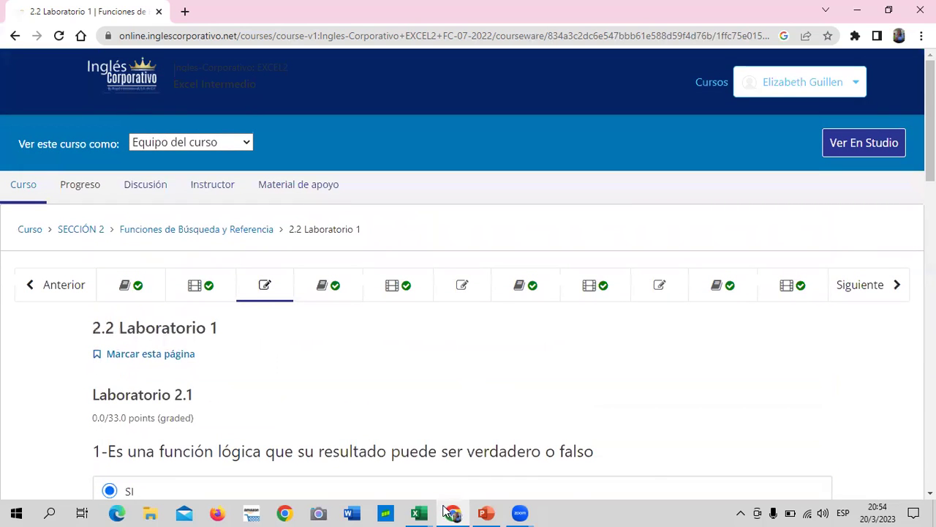
- Bring the Ejercicios de Referencias PLANILLA sheet forward and inspect D5's =ISSS formula
mouse_move(423, 512)
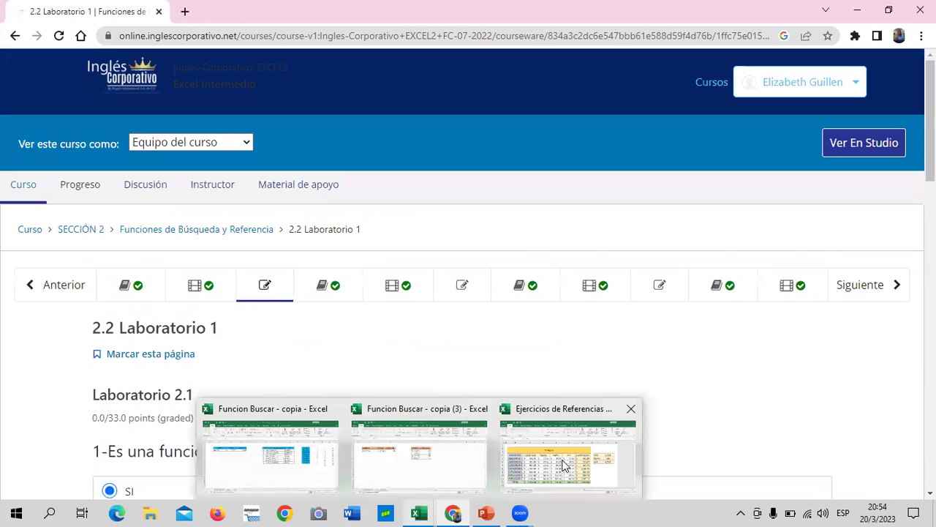
click(565, 466)
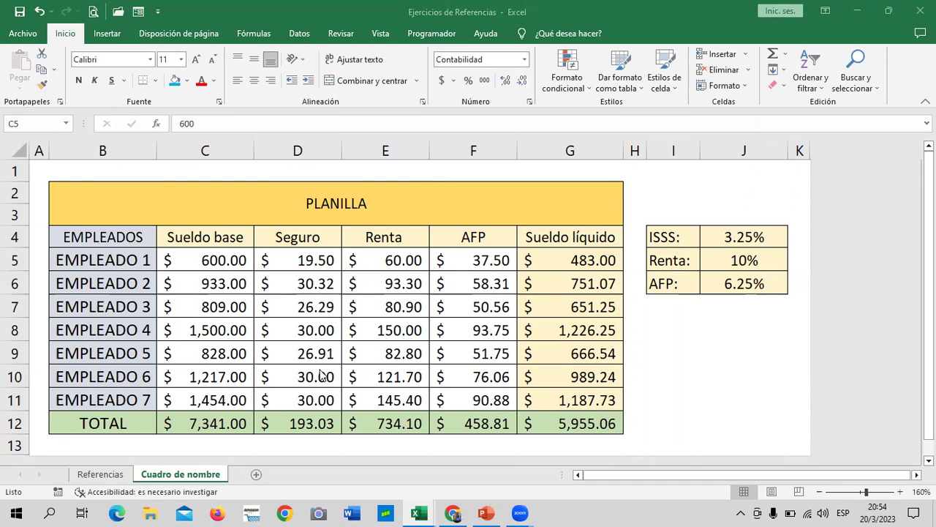
click(299, 253)
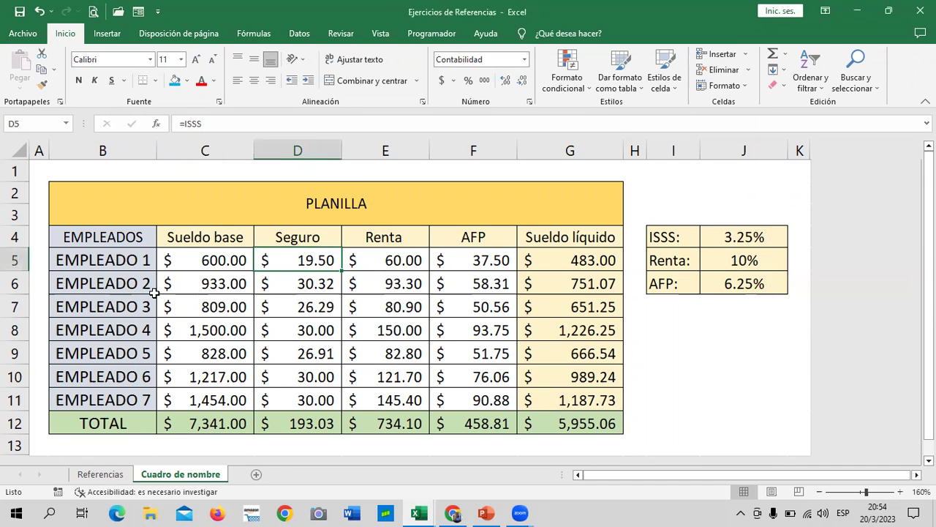
- Check the Seguro formulas from D11 back up to D5, each referencing the ISSS name
click(276, 402)
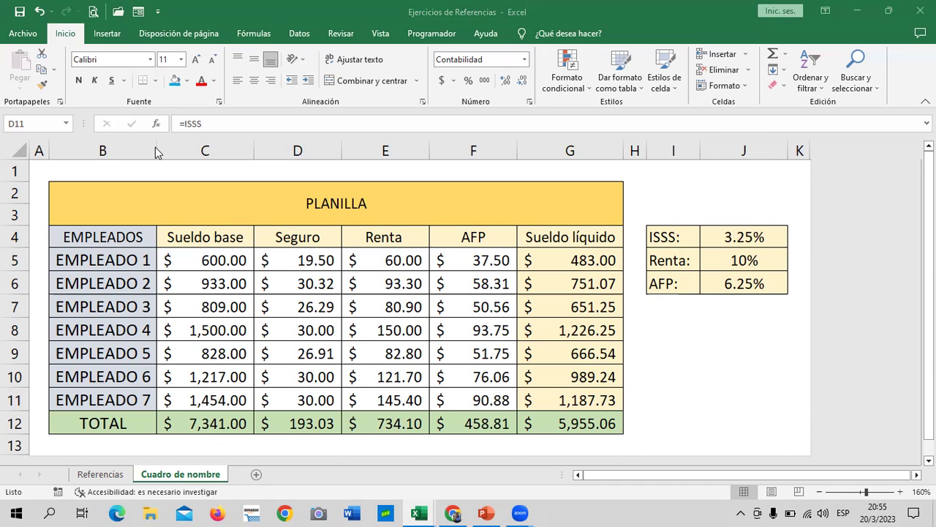
click(304, 401)
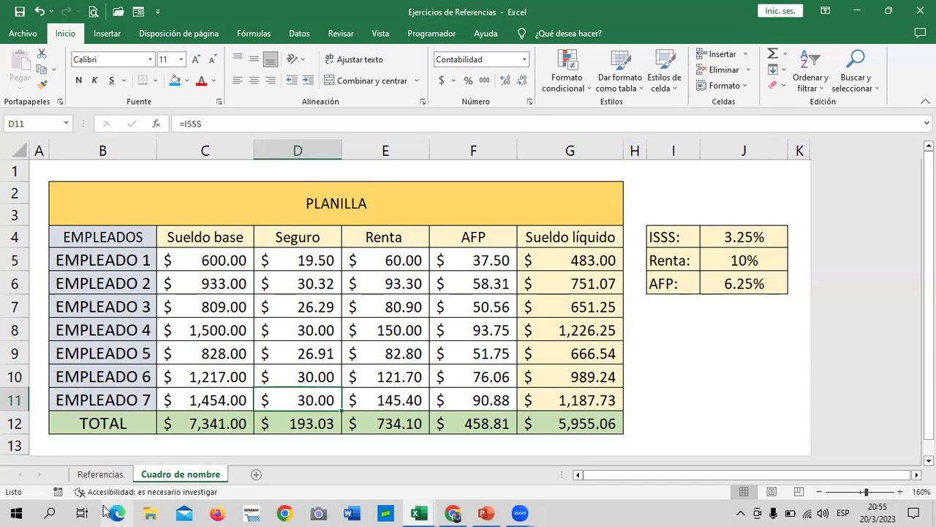
click(288, 370)
click(271, 346)
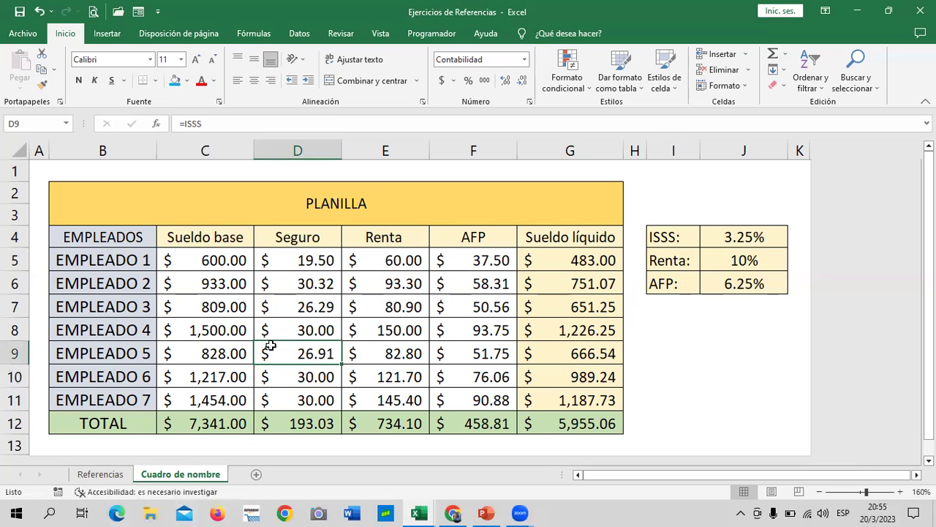
click(269, 328)
click(269, 307)
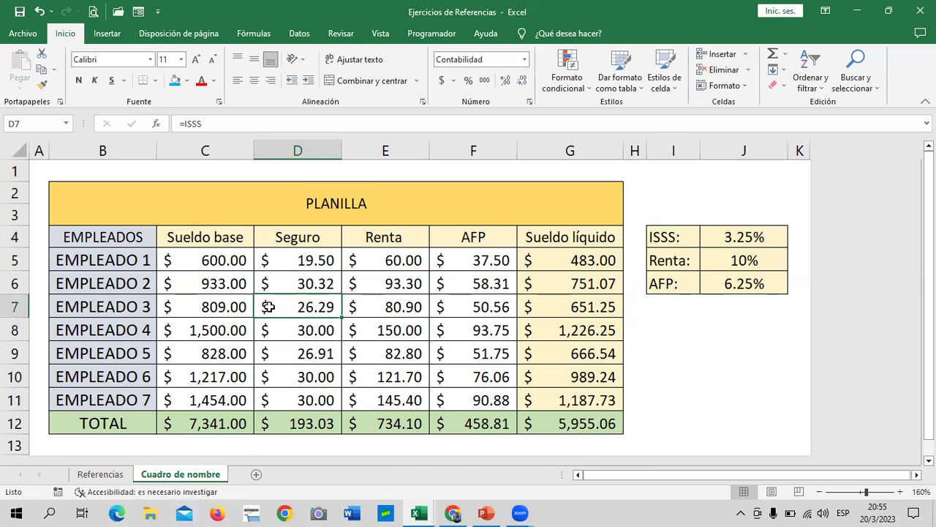
click(280, 280)
click(294, 257)
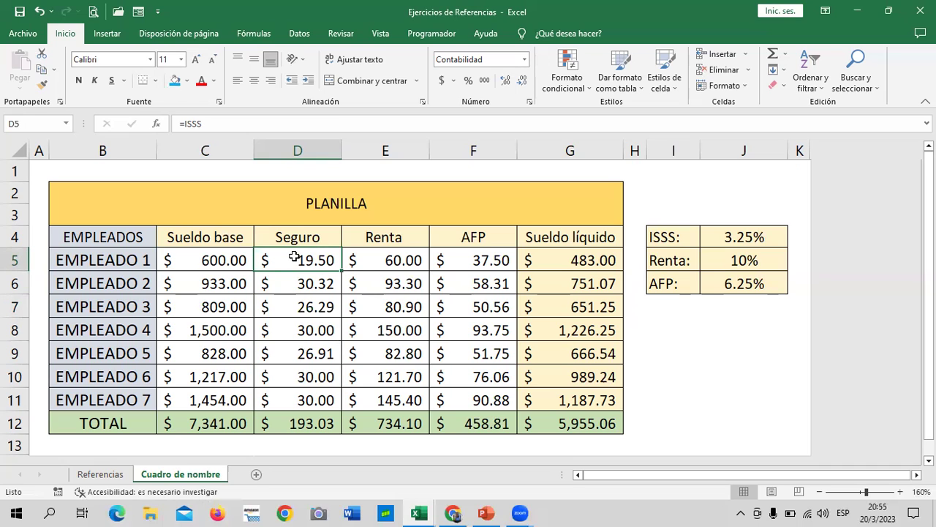
scroll(410, 248, down, 3)
scroll(410, 247, up, 3)
mouse_move(445, 507)
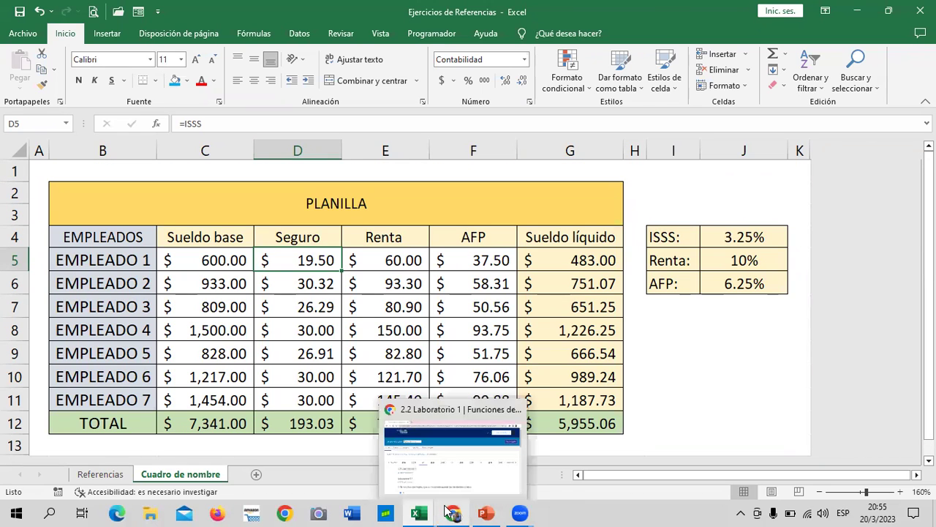
mouse_move(519, 512)
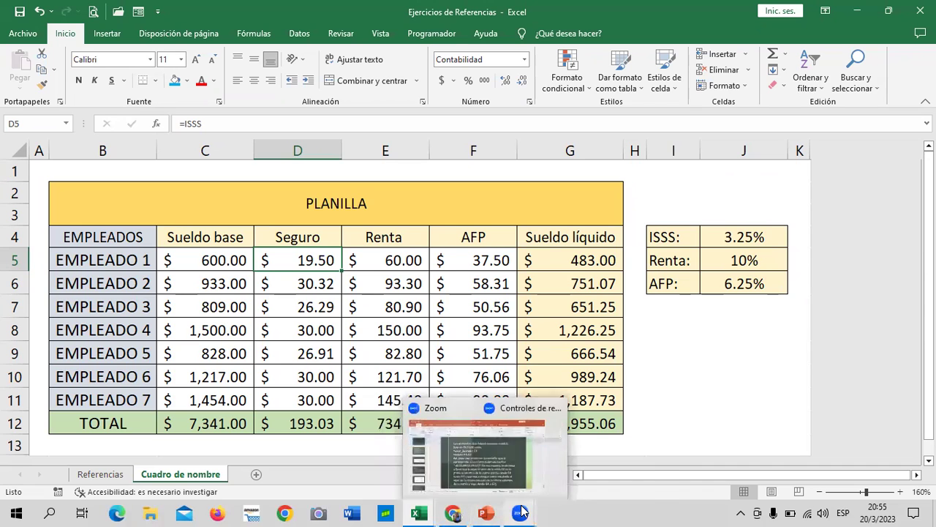
mouse_move(417, 512)
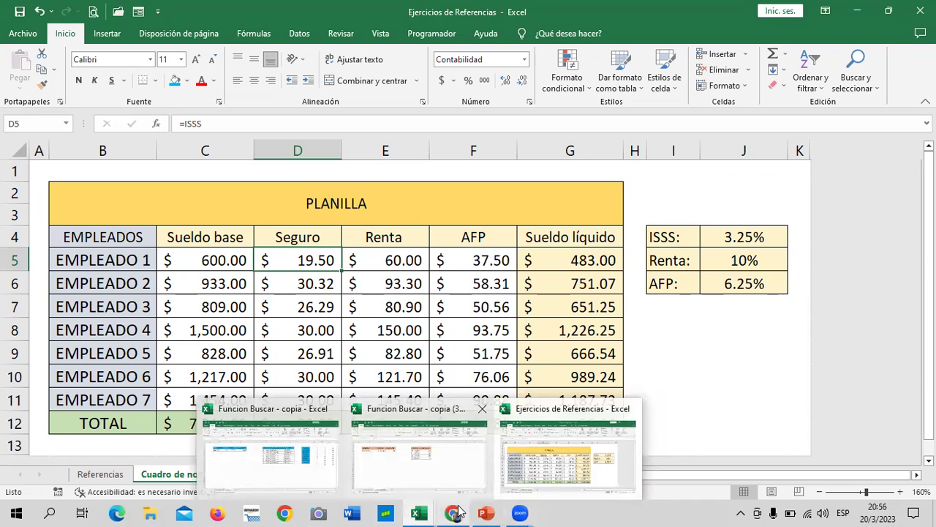
- Return to the 2.2 Laboratorio 1 quiz page in Chrome and scroll through it
click(453, 512)
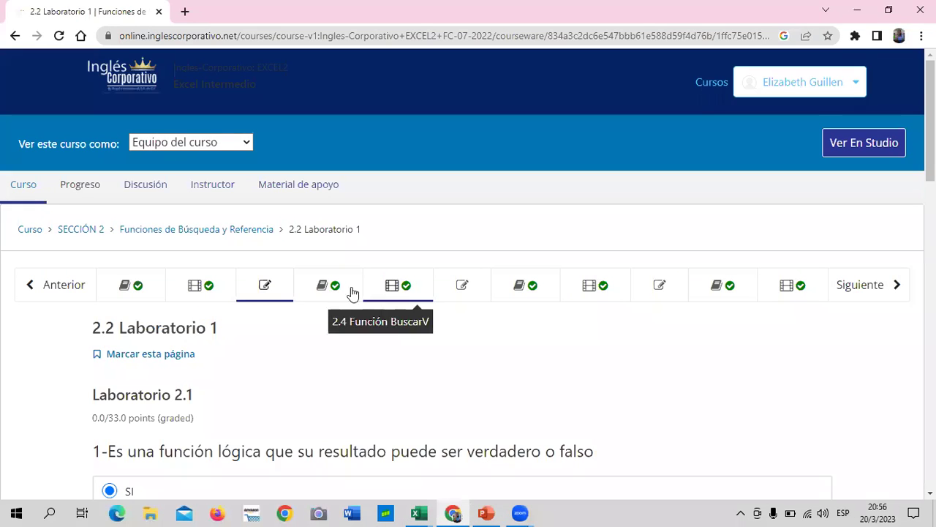
scroll(312, 348, down, 3)
scroll(313, 348, down, 5)
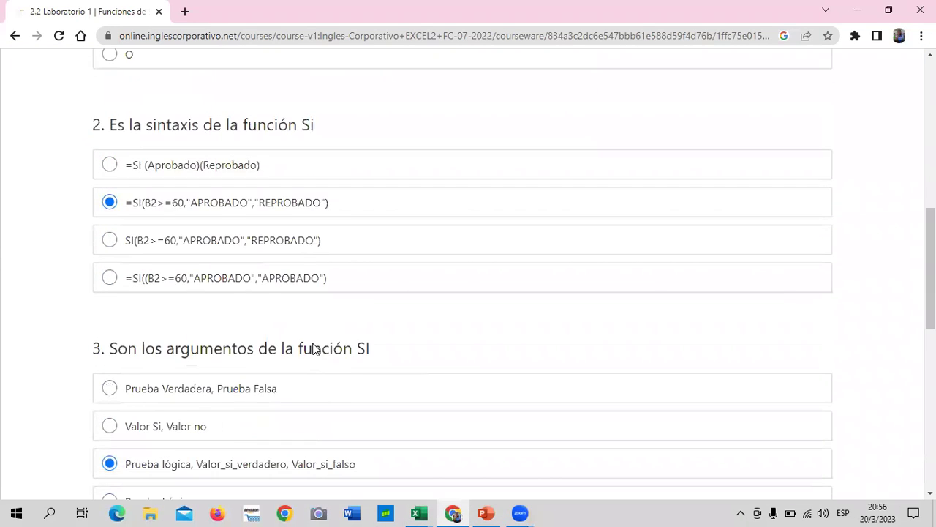
scroll(312, 348, up, 10)
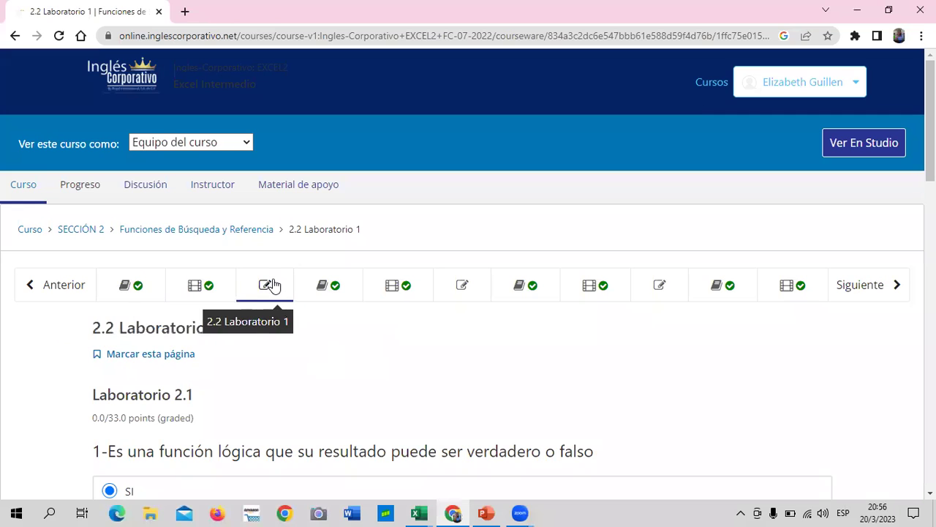
- Open lesson 2.3 Objetivo de la lección and read through its BUSCARV Tórrez/Miguel example
click(351, 286)
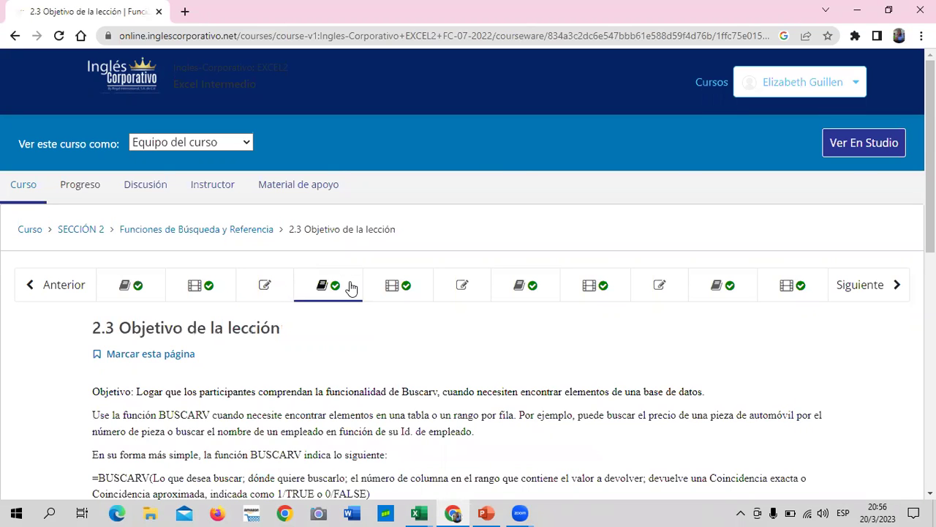
scroll(351, 289, down, 2)
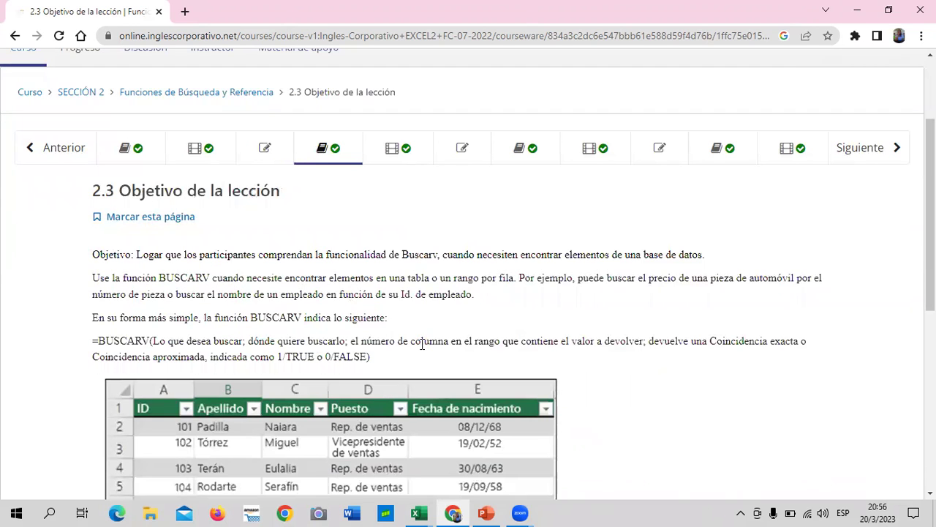
scroll(420, 344, down, 2)
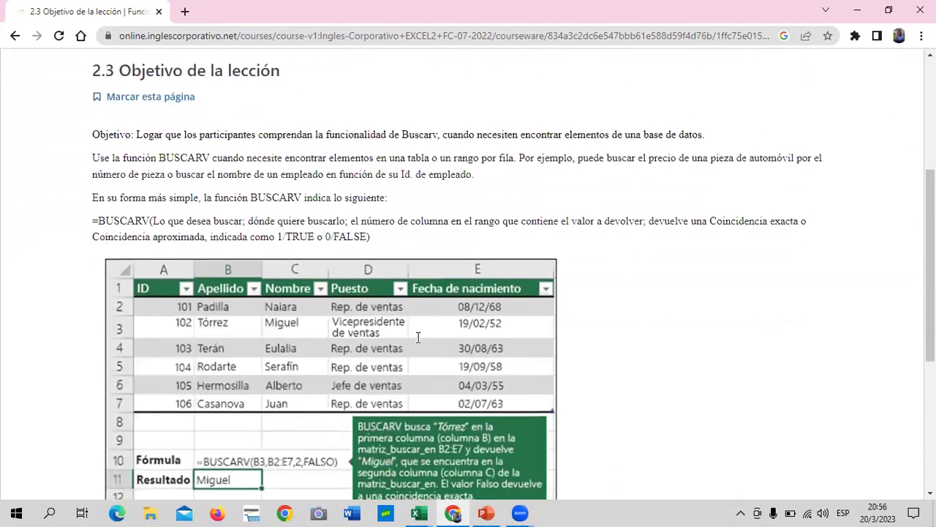
scroll(421, 344, down, 2)
scroll(421, 344, down, 3)
scroll(419, 342, up, 2)
scroll(419, 342, up, 1)
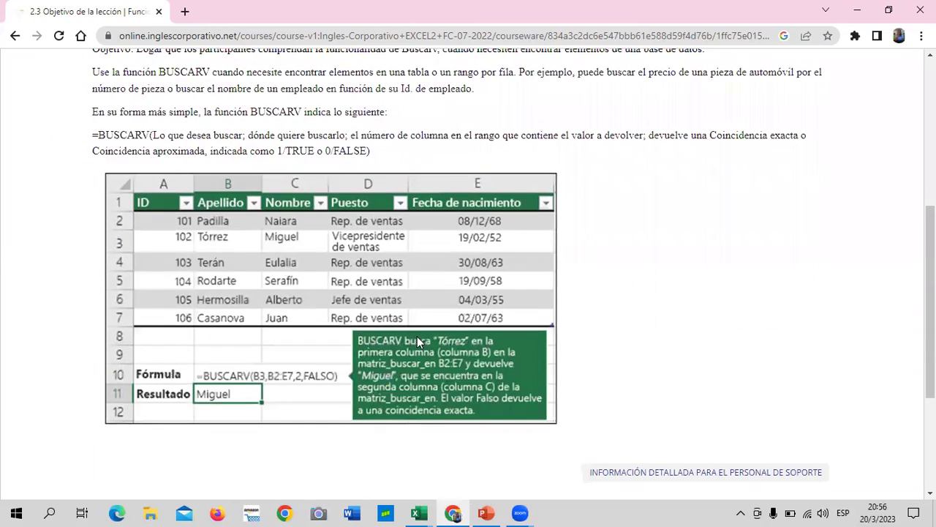
scroll(418, 340, up, 1)
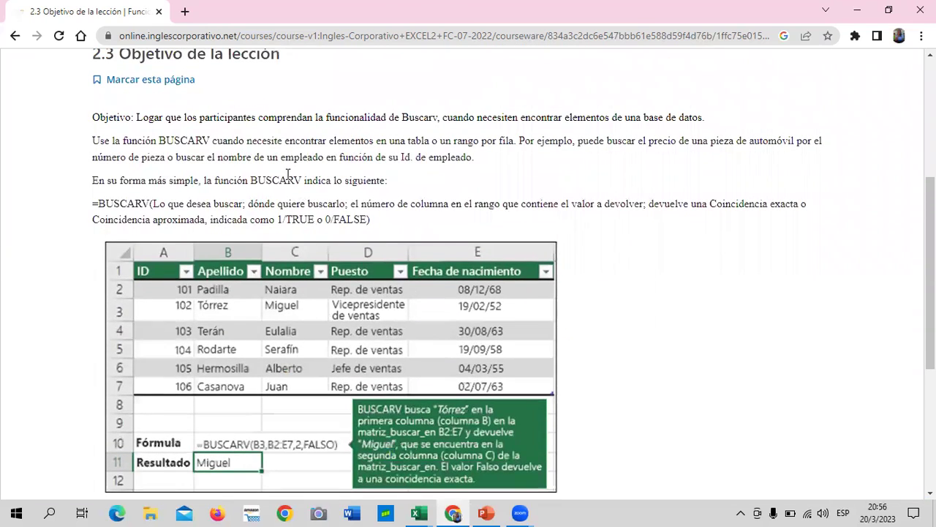
scroll(299, 293, up, 1)
scroll(299, 295, up, 2)
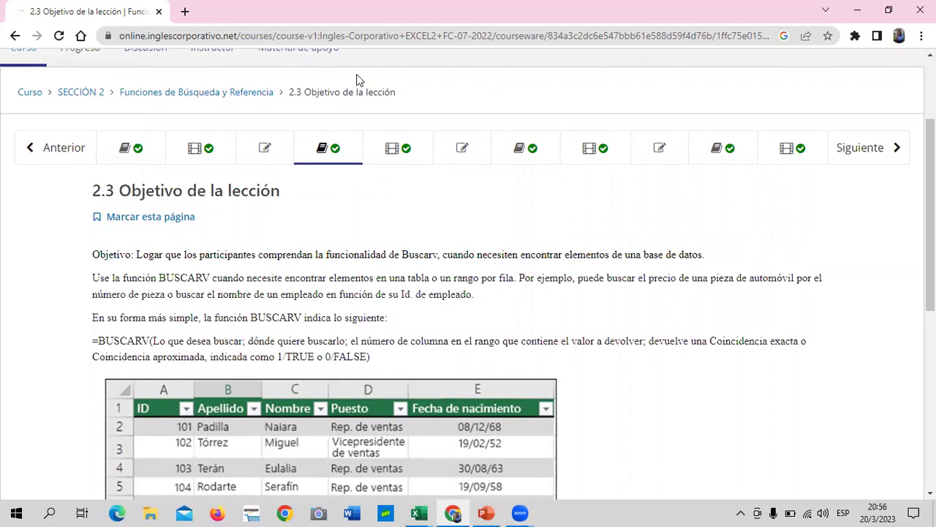
- Open the 2.6 lesson on BUSCARH and scroll through it
click(508, 151)
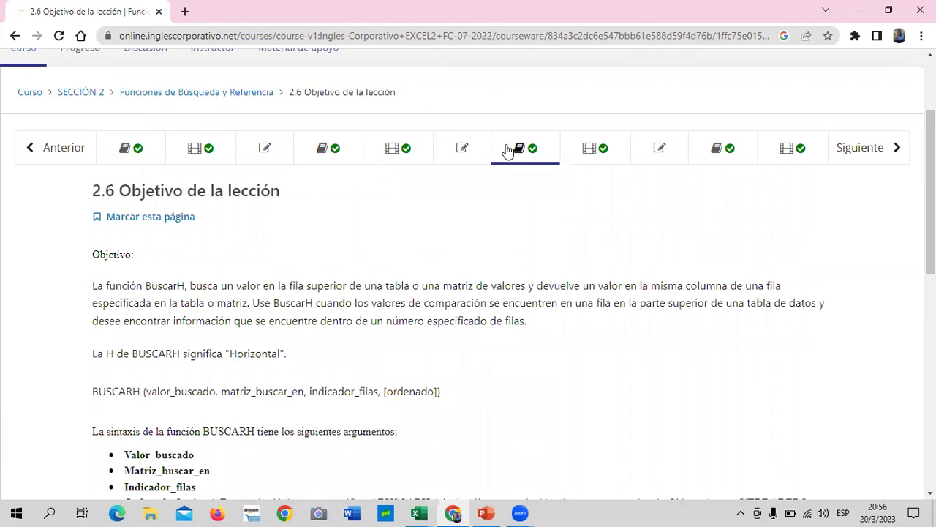
scroll(364, 365, down, 2)
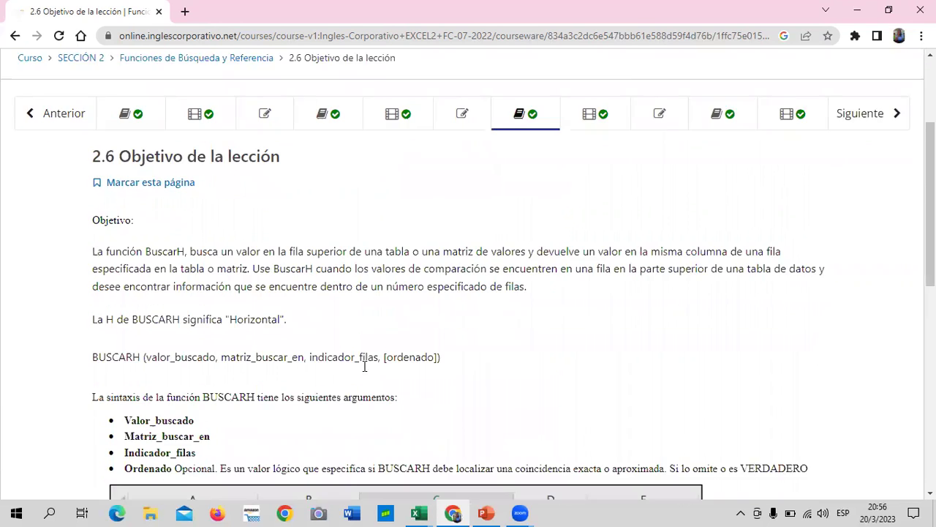
scroll(365, 366, down, 1)
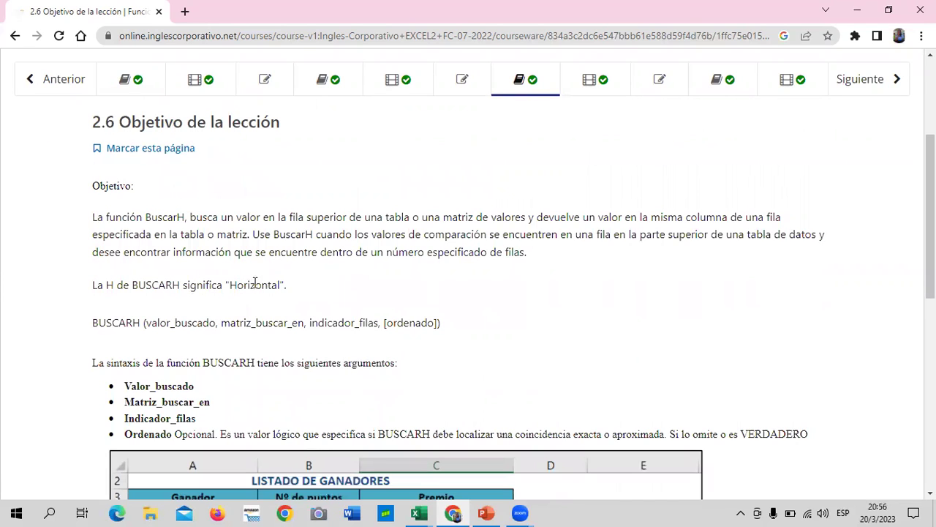
scroll(372, 266, down, 5)
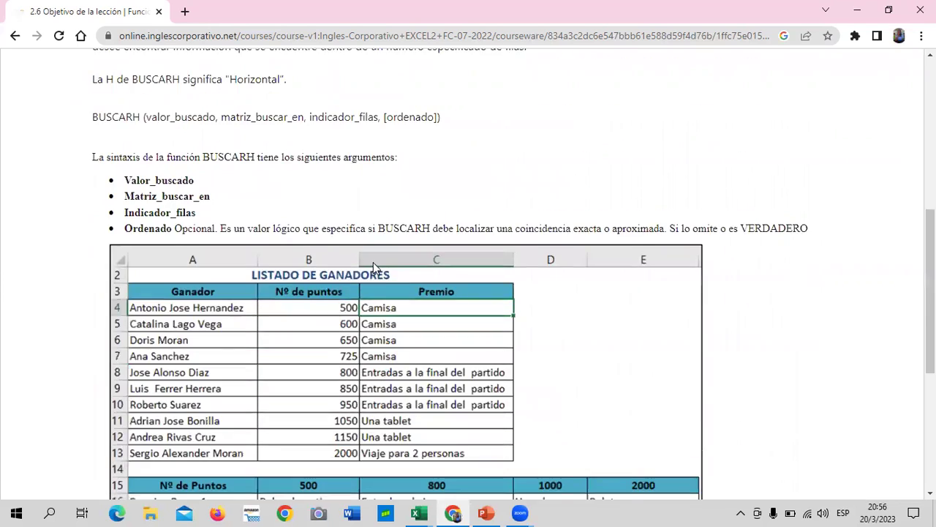
scroll(373, 262, down, 5)
scroll(372, 263, up, 5)
scroll(371, 260, up, 6)
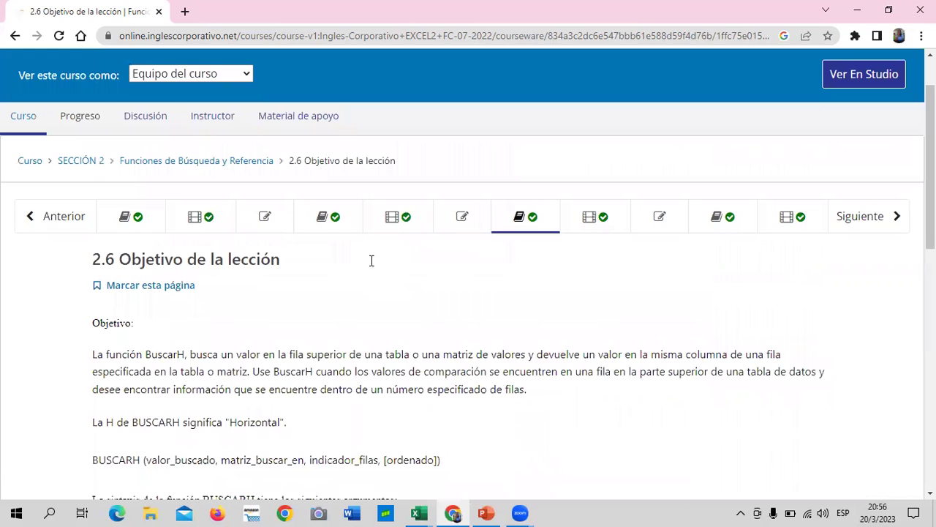
- Open lesson 2.9 Objetivo de la lección and read through the INDICE objective page
click(698, 216)
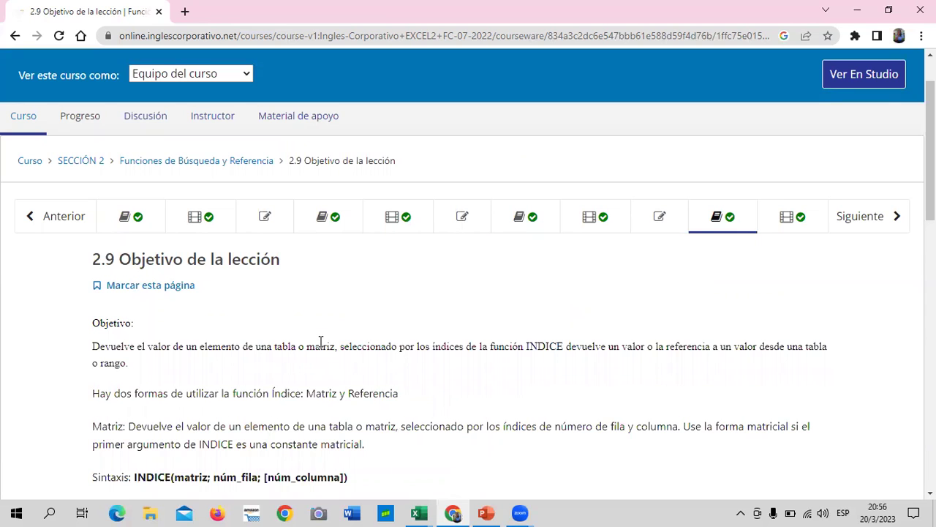
scroll(320, 342, down, 5)
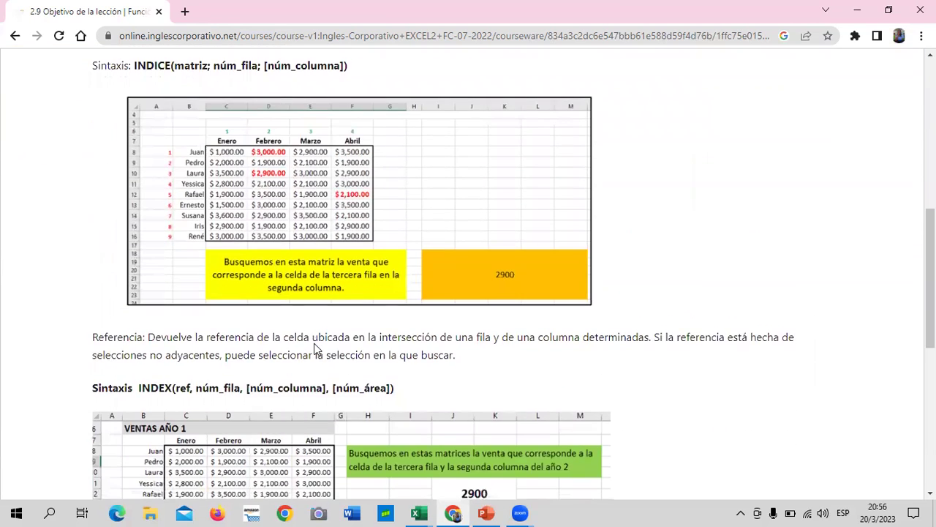
scroll(314, 343, down, 2)
scroll(313, 344, down, 1)
scroll(311, 346, down, 1)
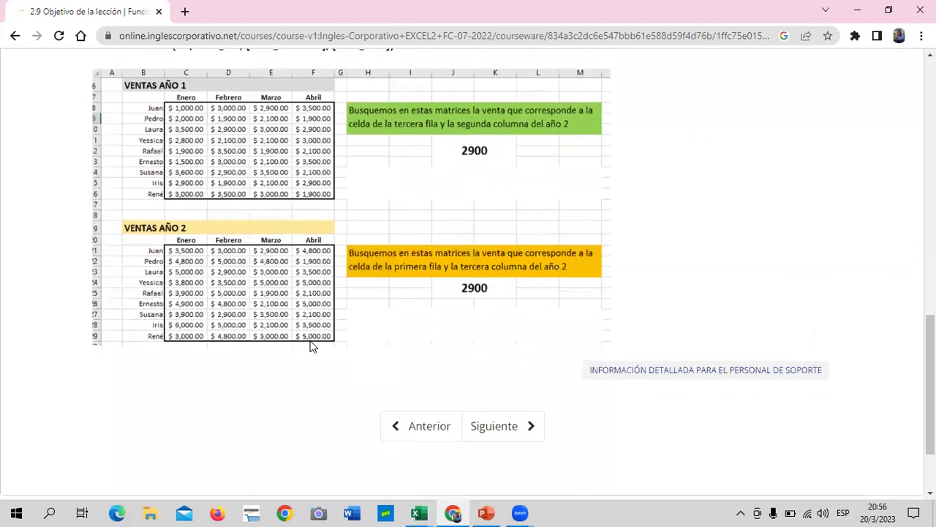
scroll(311, 346, down, 1)
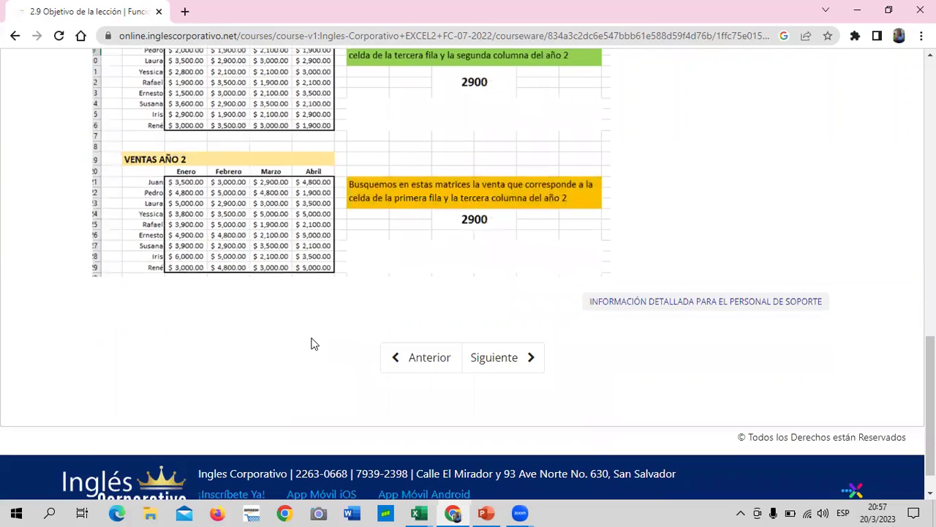
scroll(311, 344, up, 1)
scroll(321, 340, up, 1)
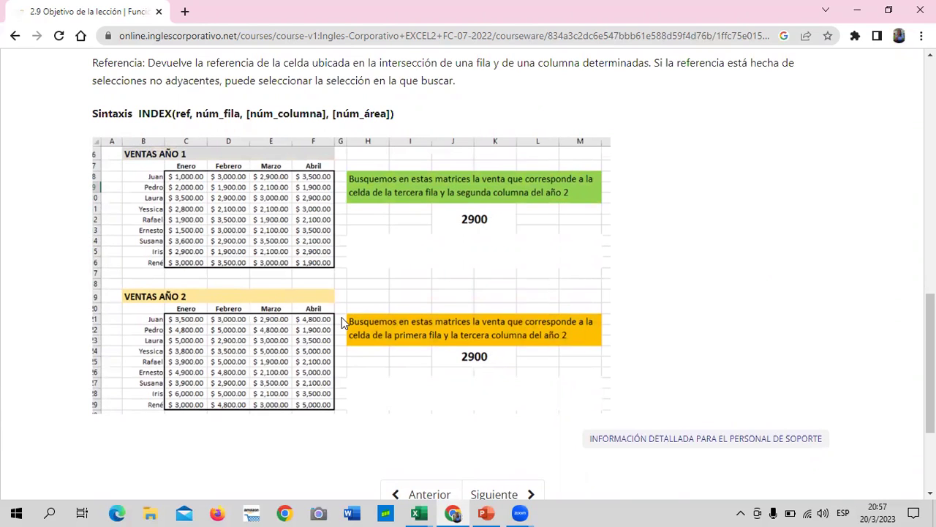
scroll(344, 322, up, 1)
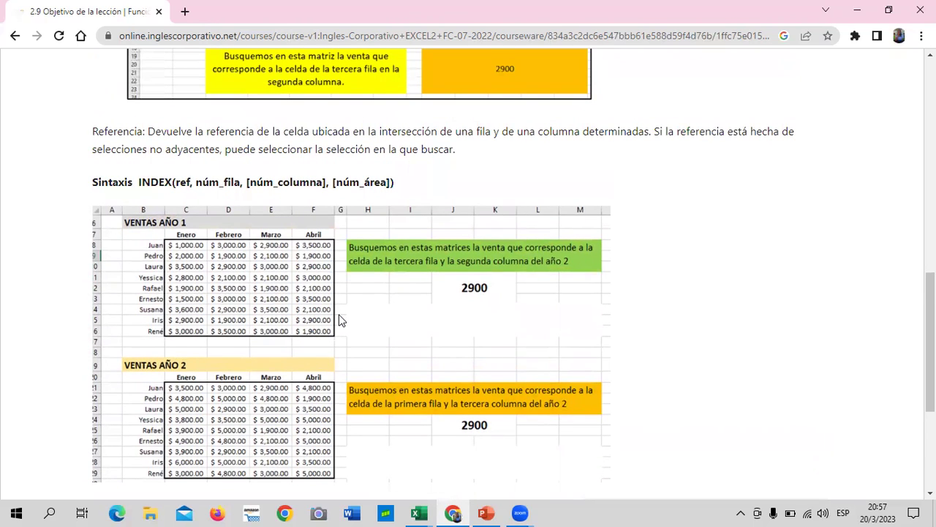
scroll(339, 320, up, 1)
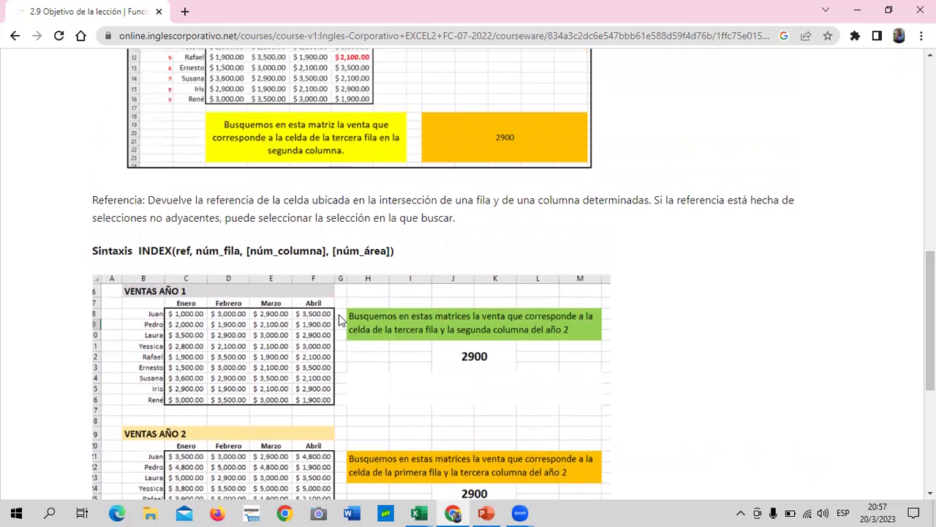
scroll(339, 317, up, 1)
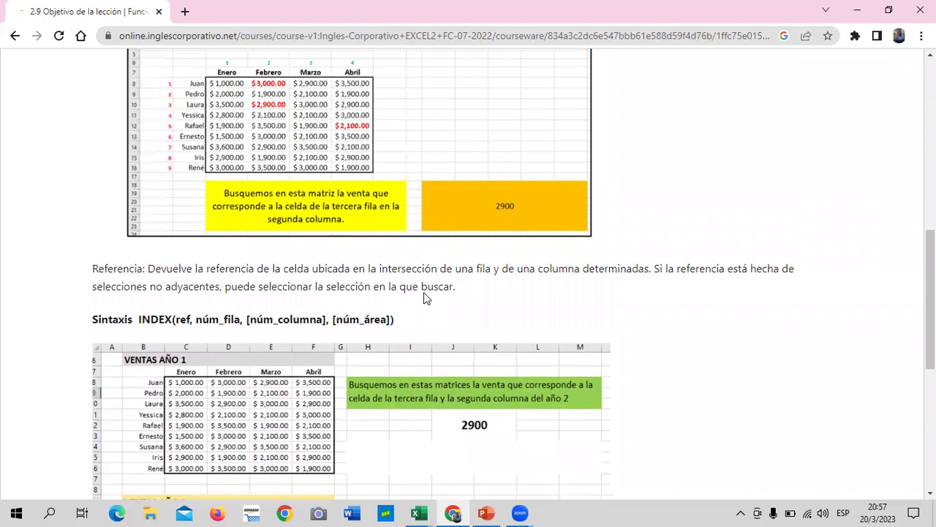
scroll(427, 296, up, 1)
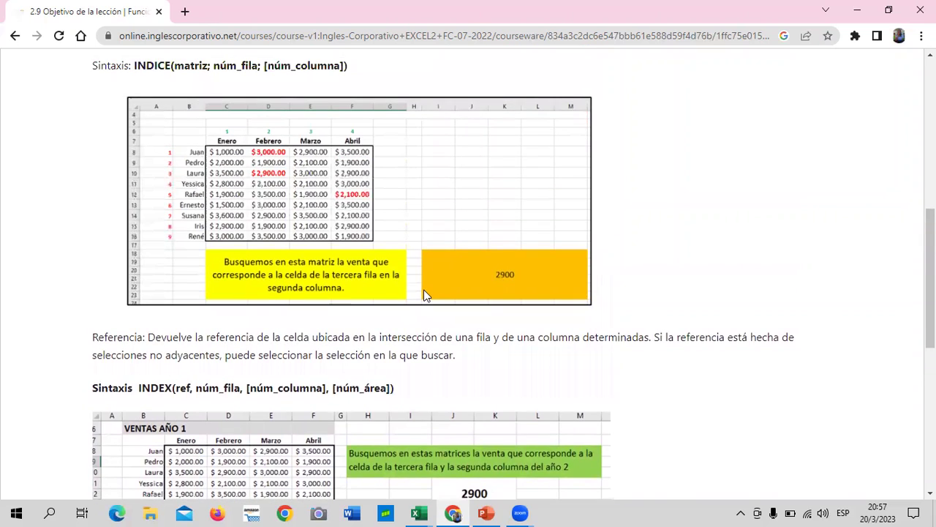
scroll(423, 294, up, 1)
scroll(423, 293, up, 1)
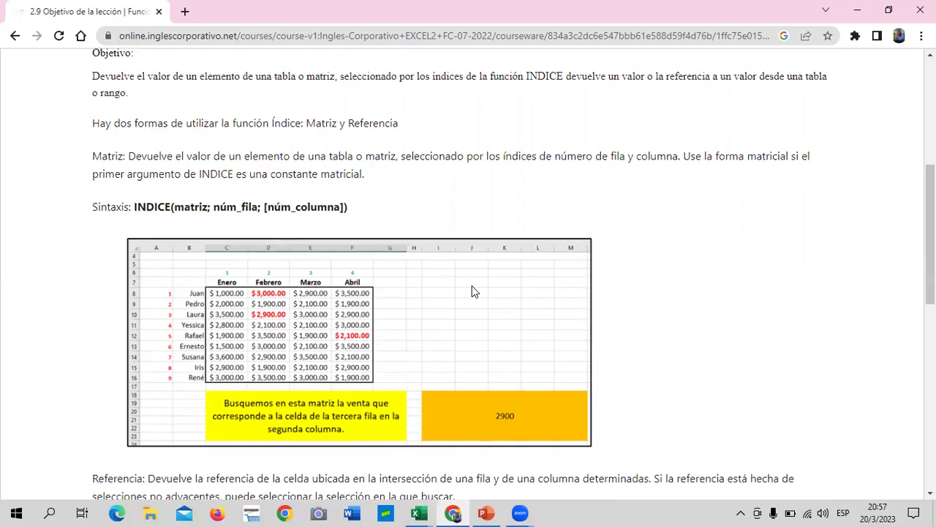
scroll(472, 285, up, 3)
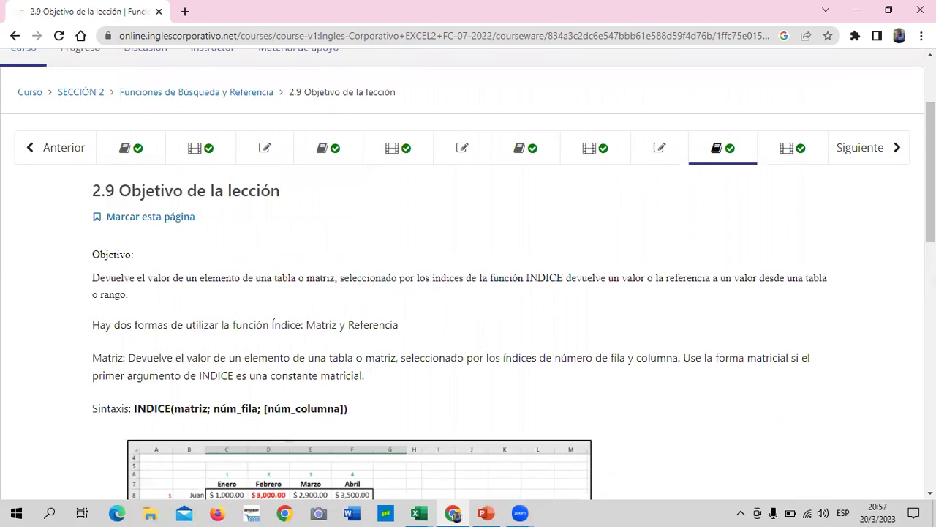
- Go on to lesson 2.10 Función Indice with its embedded video
click(875, 151)
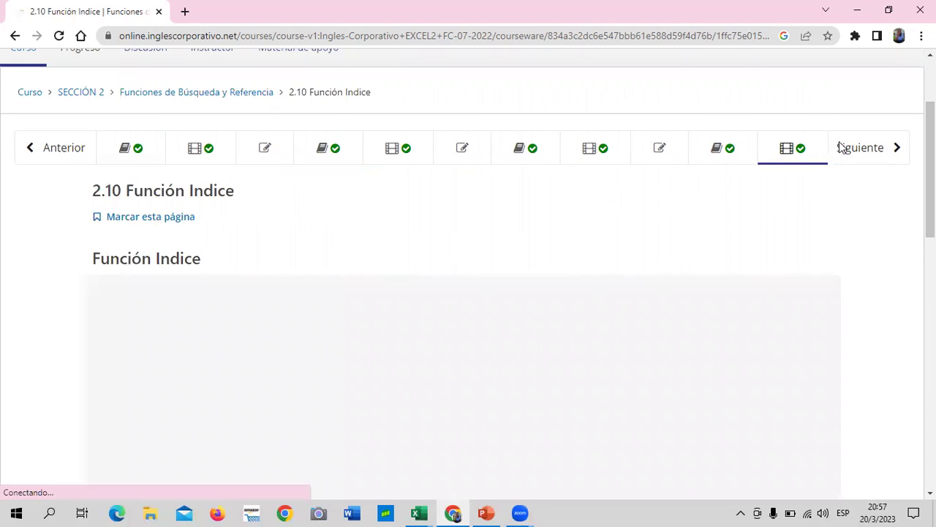
scroll(890, 156, down, 4)
scroll(840, 205, up, 4)
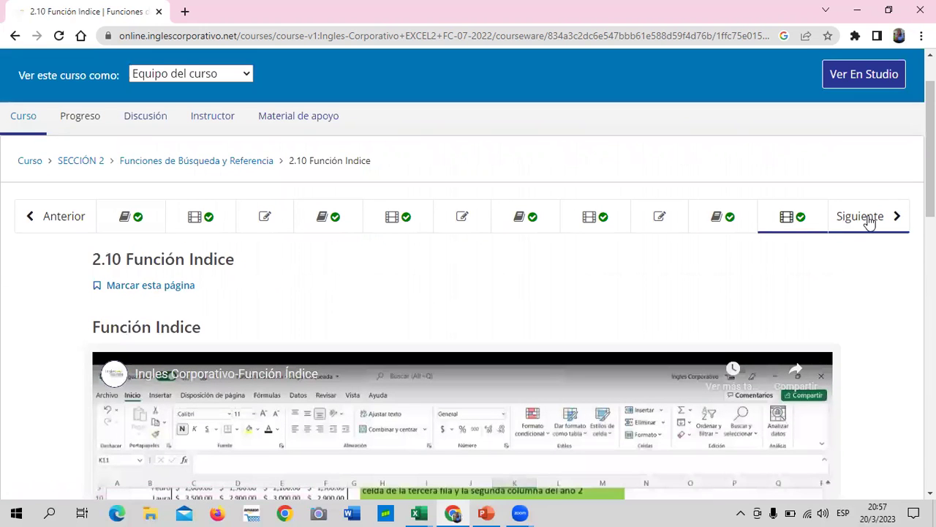
- Advance to the Examen de Medio Curso and scroll down through questions 1–14
click(856, 225)
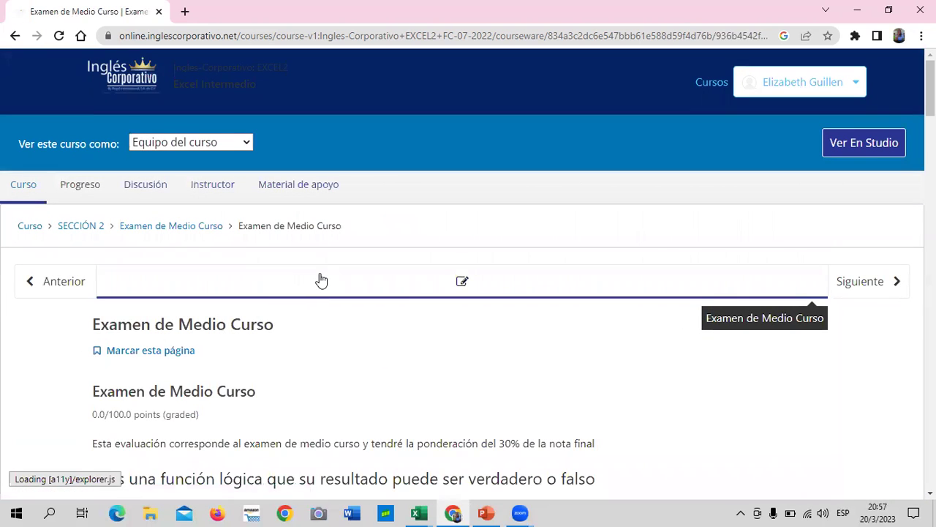
scroll(320, 280, down, 2)
scroll(322, 278, down, 2)
scroll(322, 278, down, 1)
scroll(322, 278, down, 1)
scroll(322, 278, down, 3)
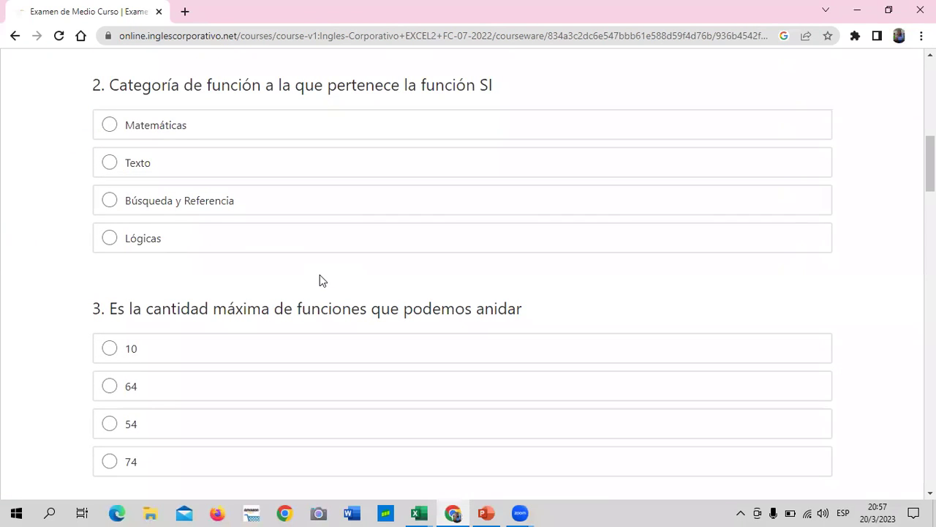
scroll(320, 280, down, 1)
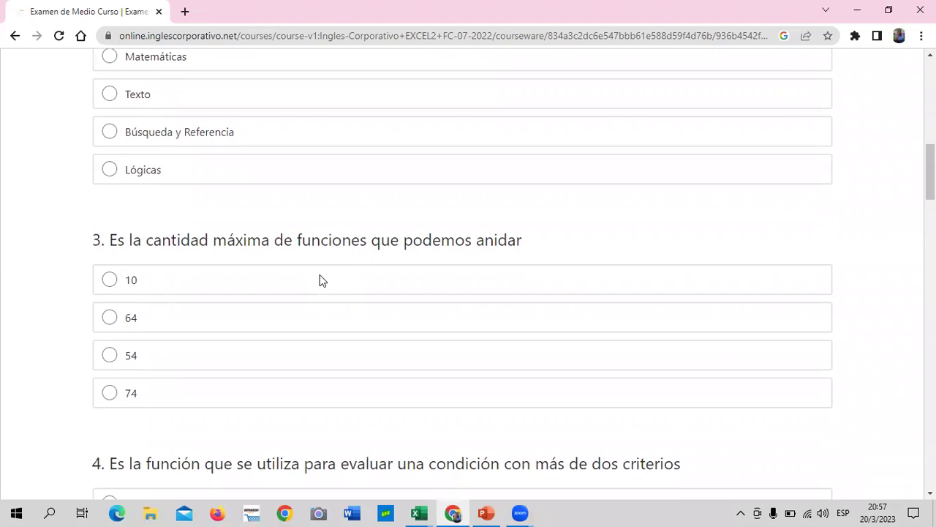
scroll(321, 280, down, 2)
scroll(321, 280, down, 1)
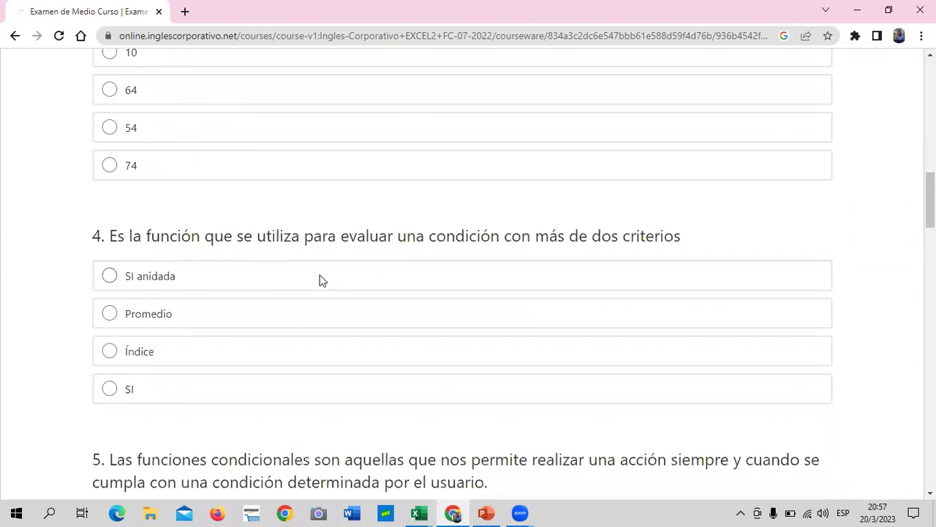
scroll(321, 280, down, 3)
scroll(321, 280, down, 3)
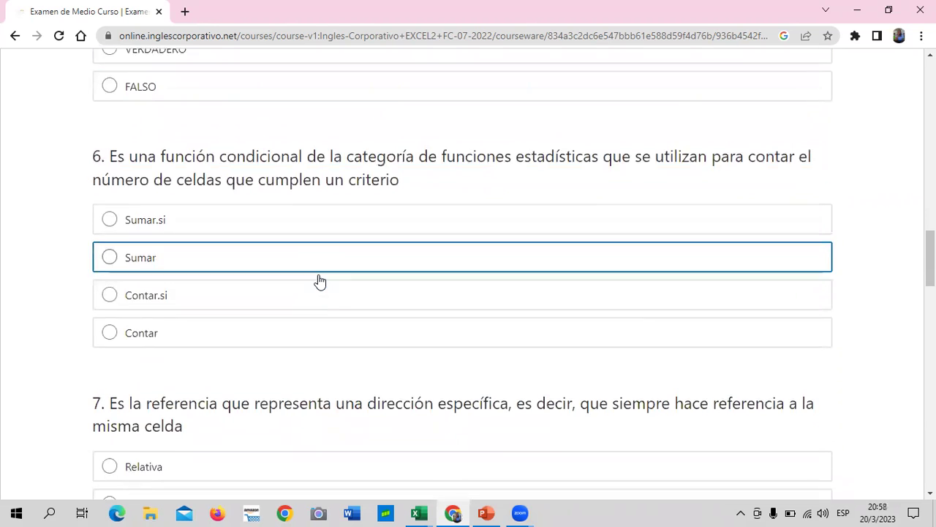
scroll(321, 280, down, 3)
scroll(319, 279, down, 3)
scroll(319, 278, down, 3)
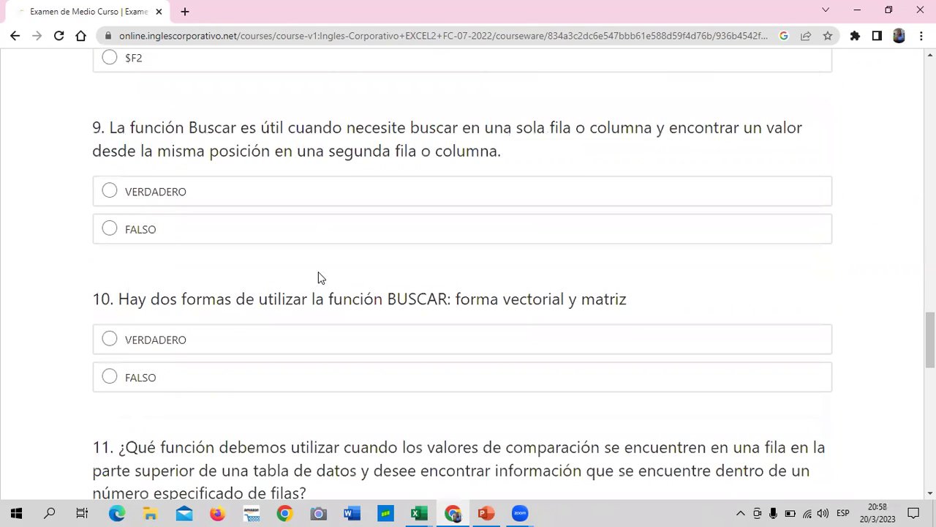
scroll(319, 278, down, 3)
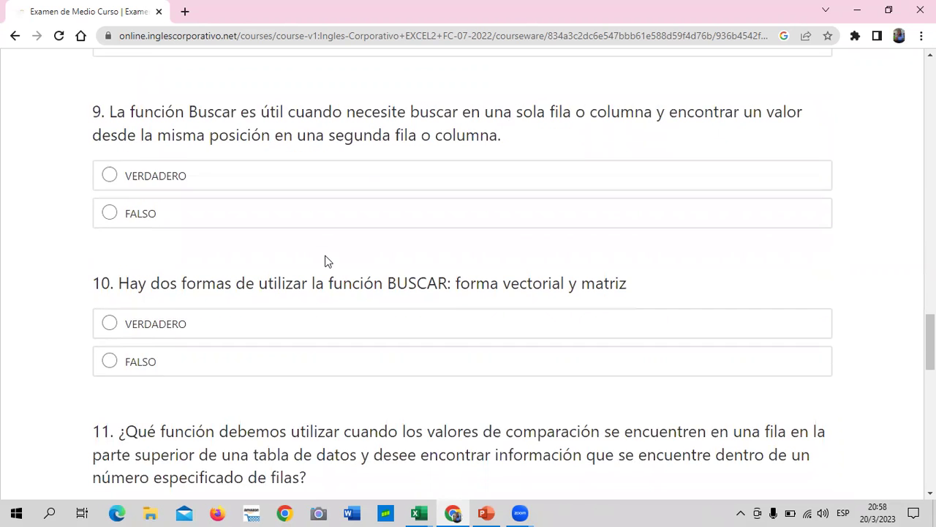
scroll(318, 271, down, 3)
scroll(320, 257, down, 2)
scroll(320, 257, down, 2)
scroll(314, 254, down, 2)
scroll(310, 254, down, 2)
- Scroll back up to the top of the exam, showing its 30% weight and 0.0/100.0 score
scroll(312, 259, up, 2)
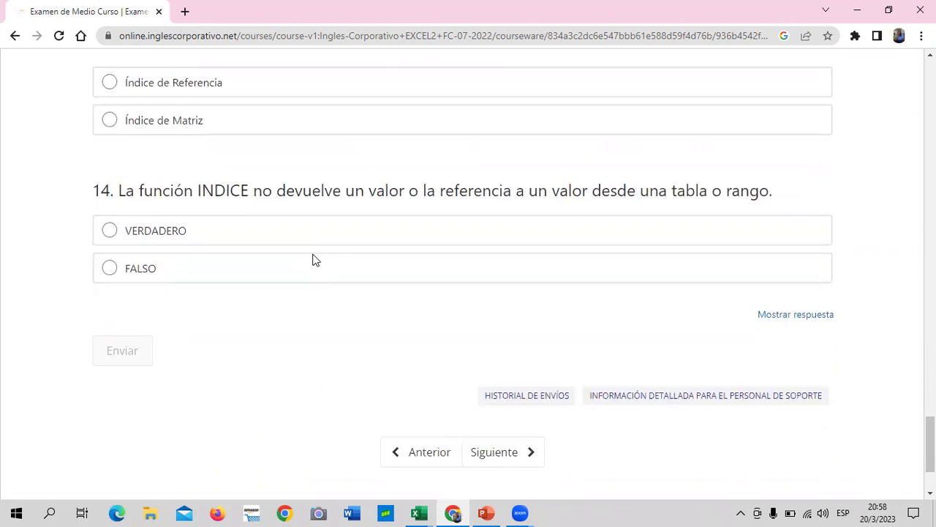
scroll(314, 257, up, 3)
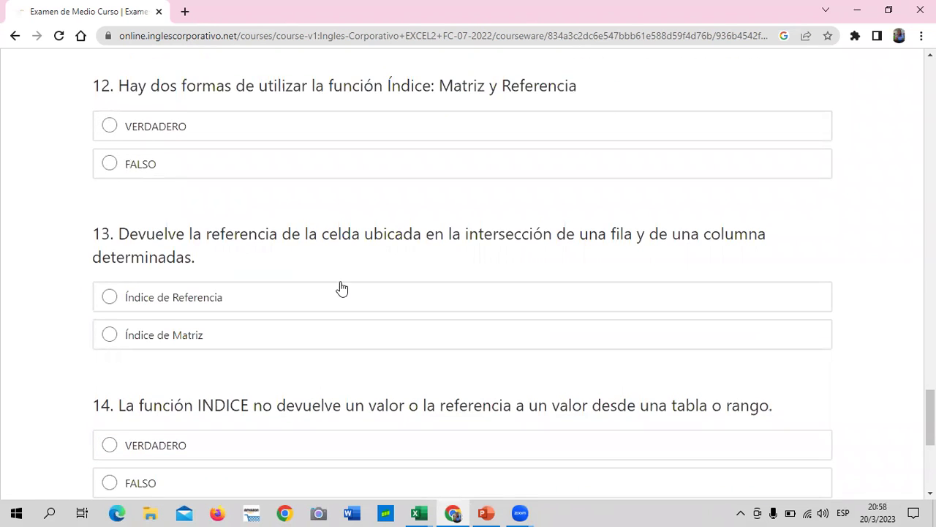
scroll(341, 287, up, 3)
scroll(341, 282, up, 1)
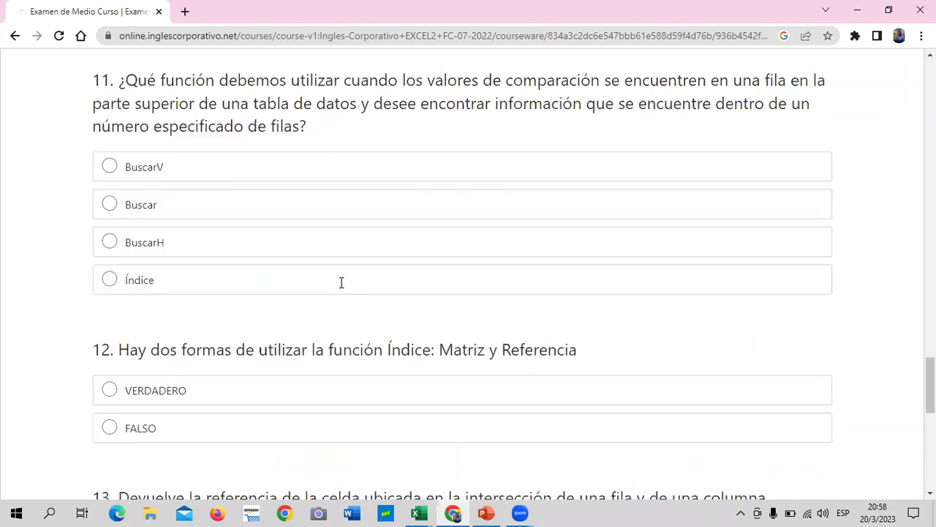
scroll(345, 283, down, 5)
scroll(352, 285, down, 4)
scroll(349, 285, up, 3)
scroll(349, 285, up, 1)
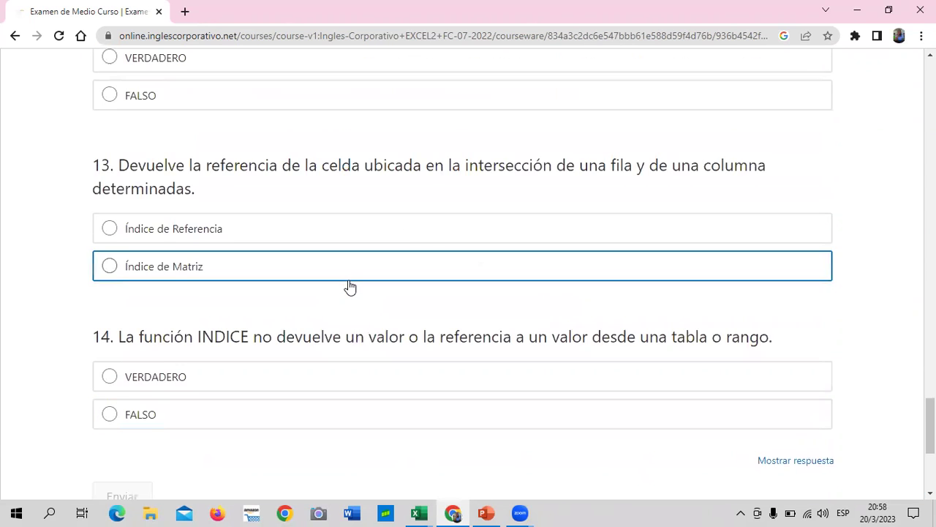
scroll(350, 286, up, 3)
scroll(350, 286, up, 1)
scroll(350, 286, up, 3)
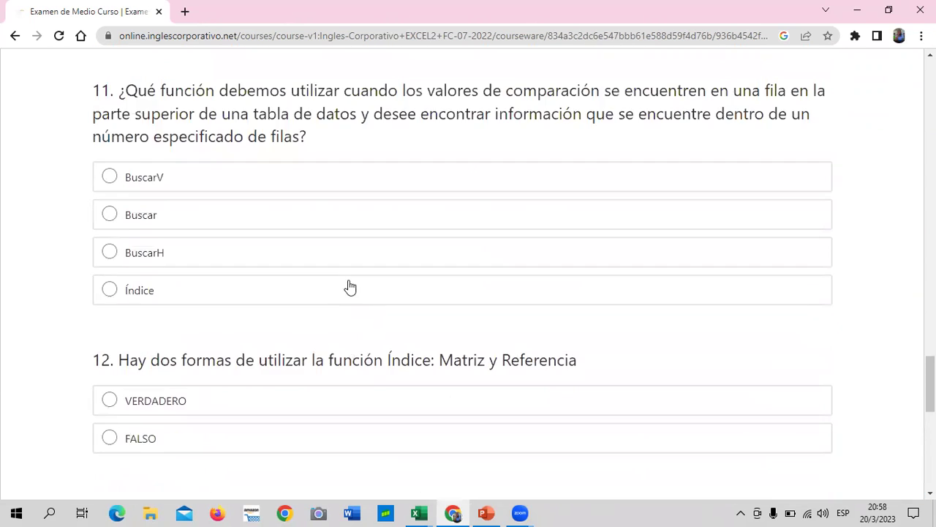
scroll(350, 286, up, 3)
scroll(349, 286, up, 4)
scroll(349, 286, up, 2)
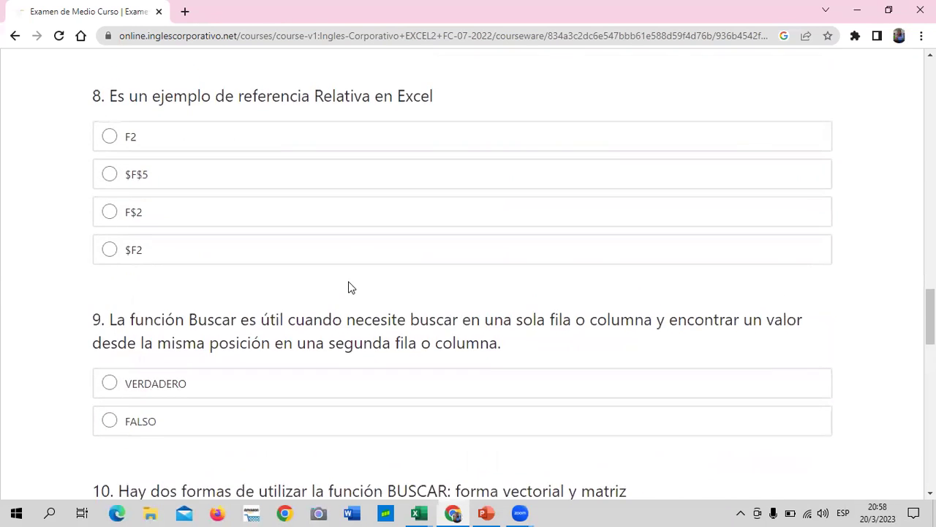
scroll(349, 287, up, 3)
scroll(349, 287, up, 2)
scroll(349, 286, up, 1)
scroll(349, 286, up, 2)
scroll(349, 286, up, 2)
scroll(349, 286, up, 3)
scroll(349, 286, up, 5)
scroll(349, 286, up, 3)
scroll(349, 286, up, 4)
scroll(350, 282, up, 2)
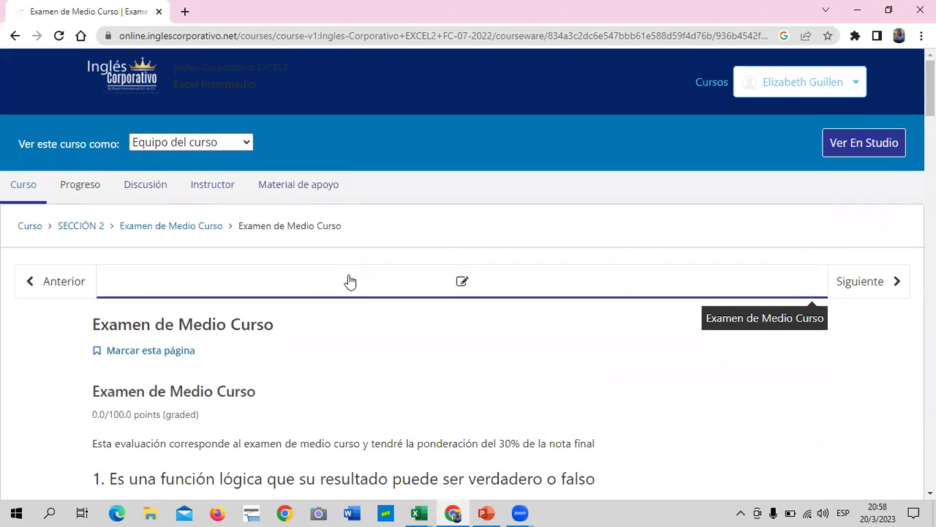